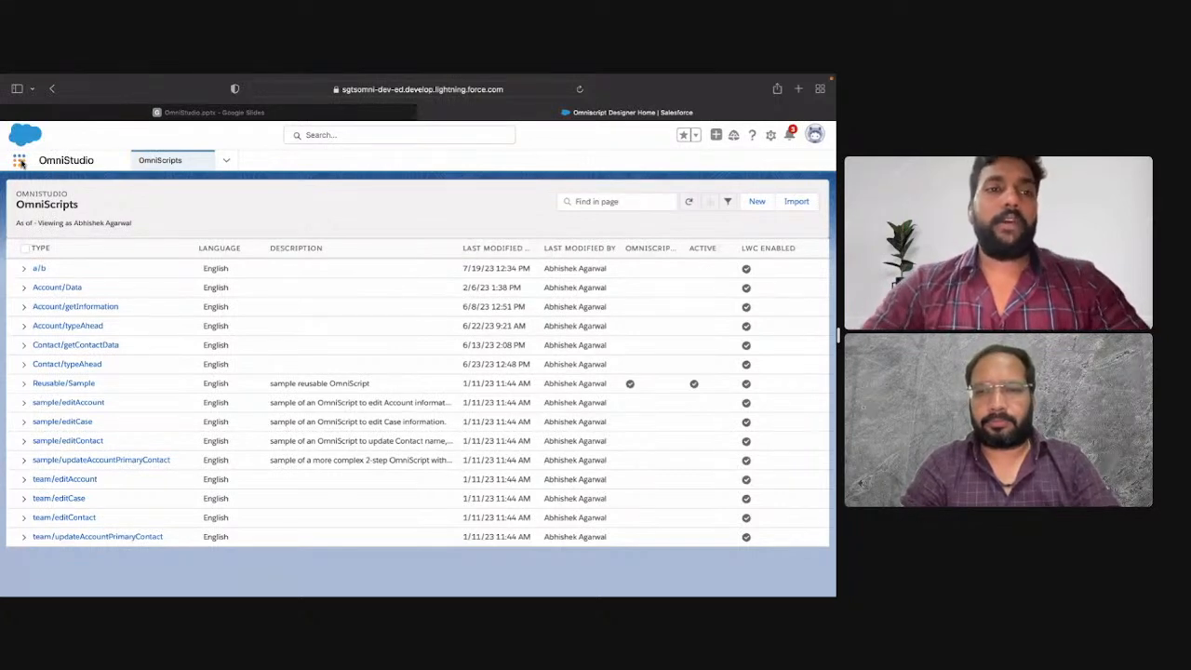
Step: Find the OmniStudio app by searching for "omni" and open it
click(20, 162)
text(om)
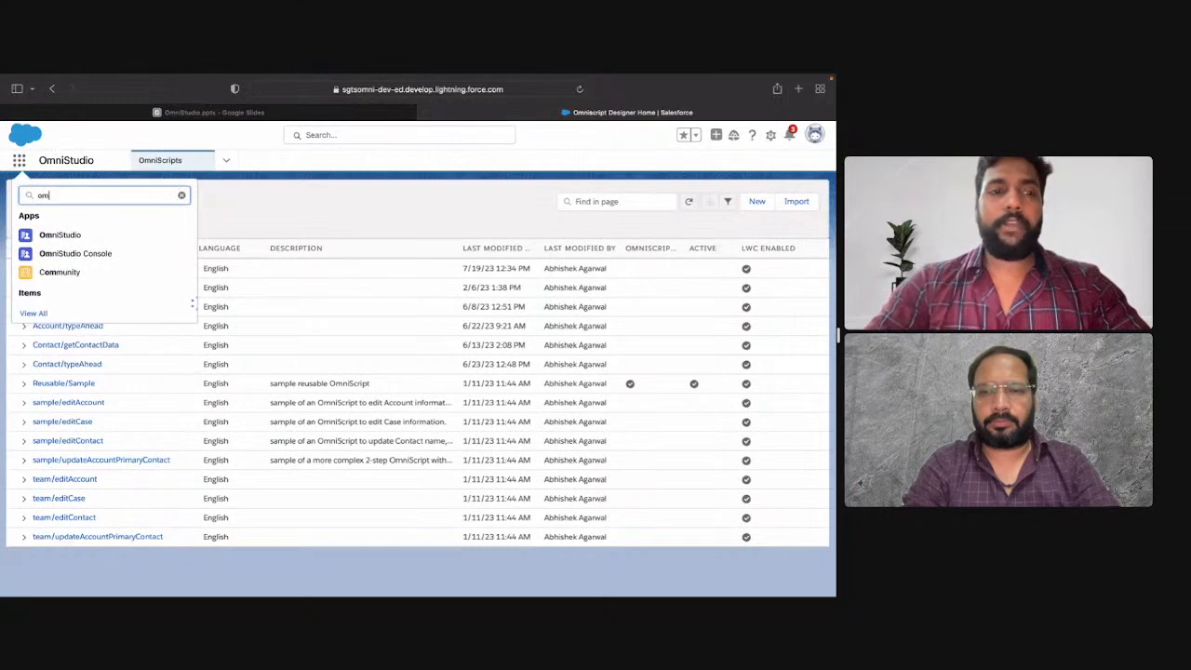
text(ni)
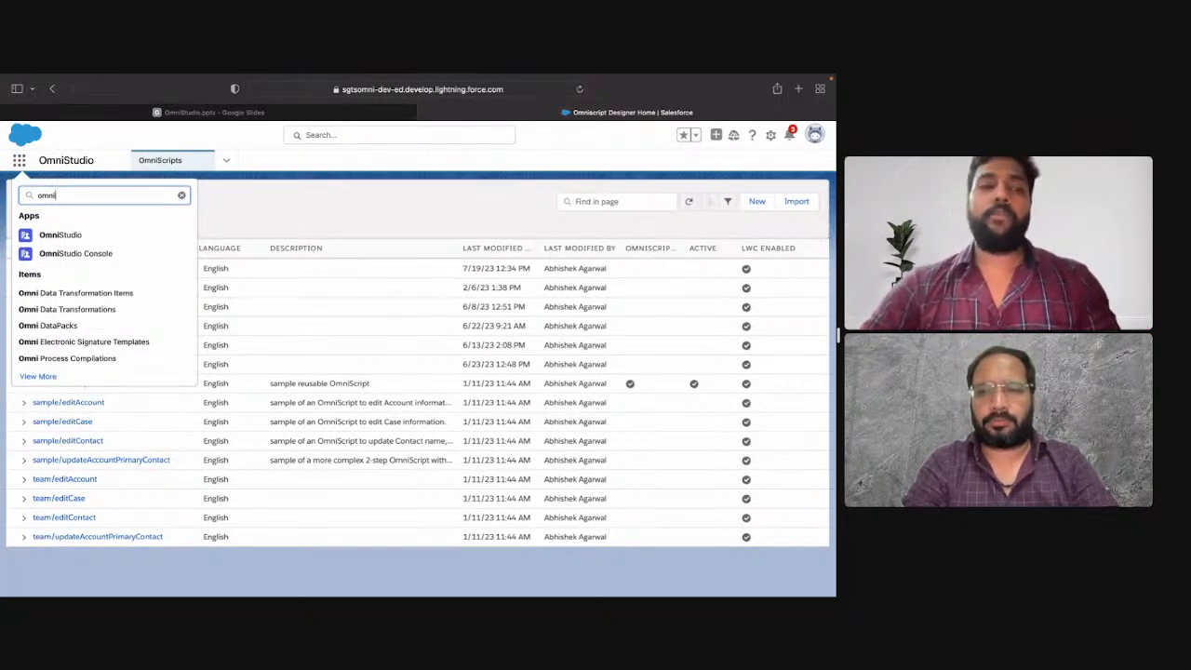
click(72, 237)
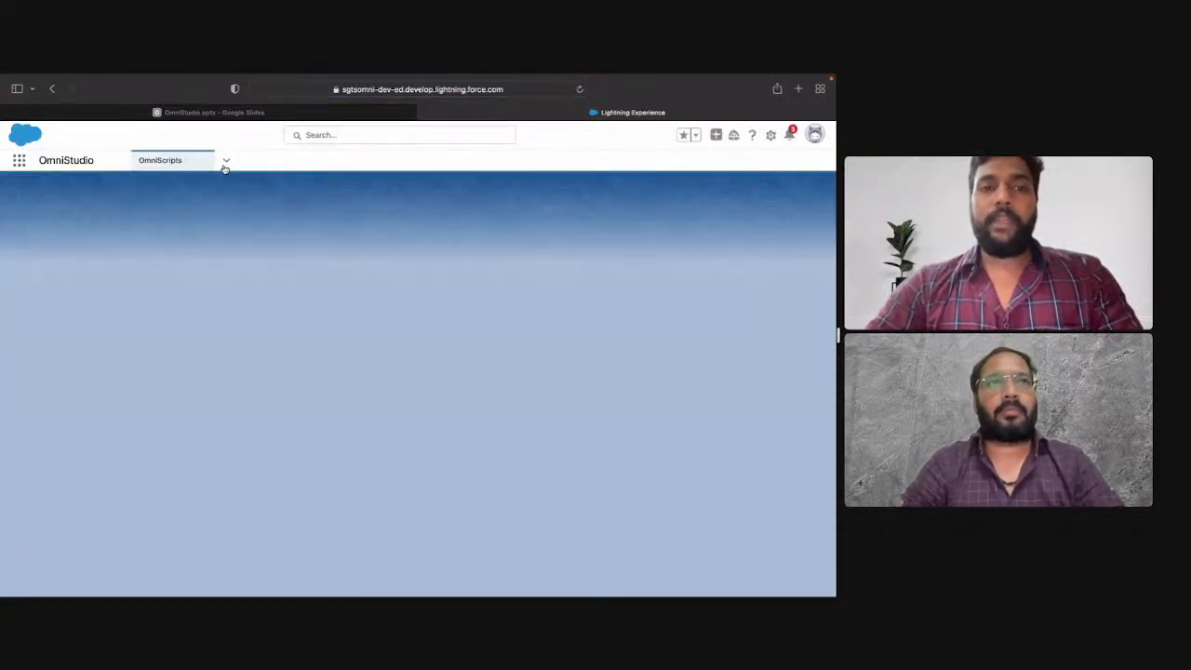
Step: Examine the OmniStudio app's navigation items, including the dialog for personalizing them
click(225, 164)
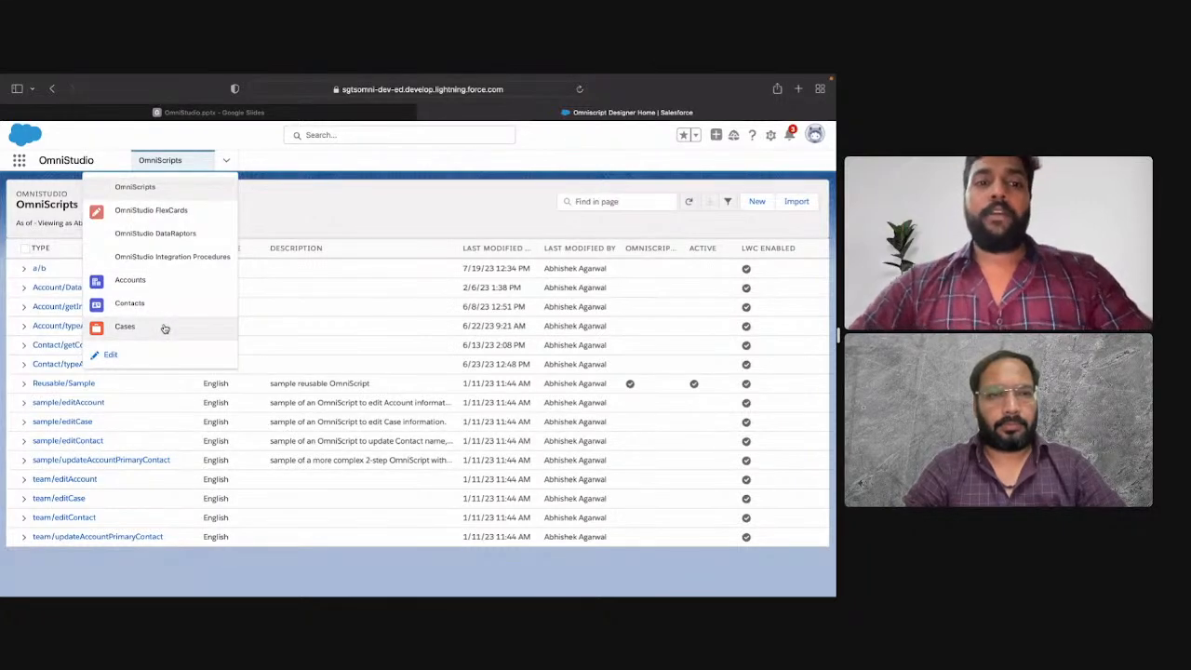
click(111, 355)
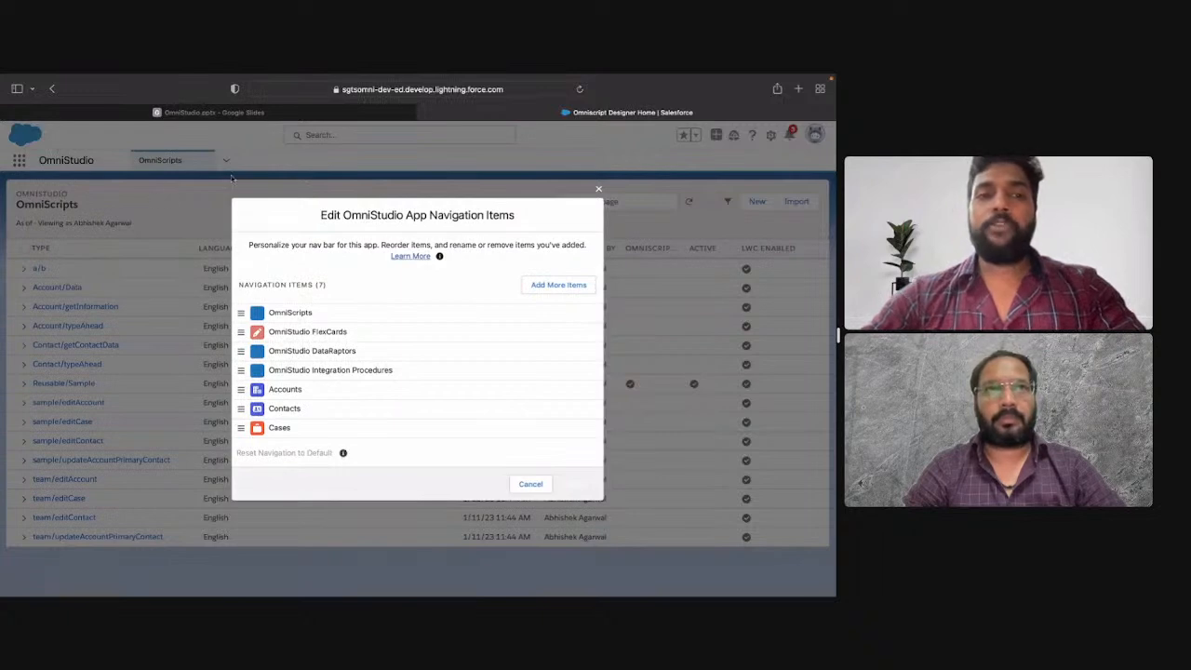
click(599, 189)
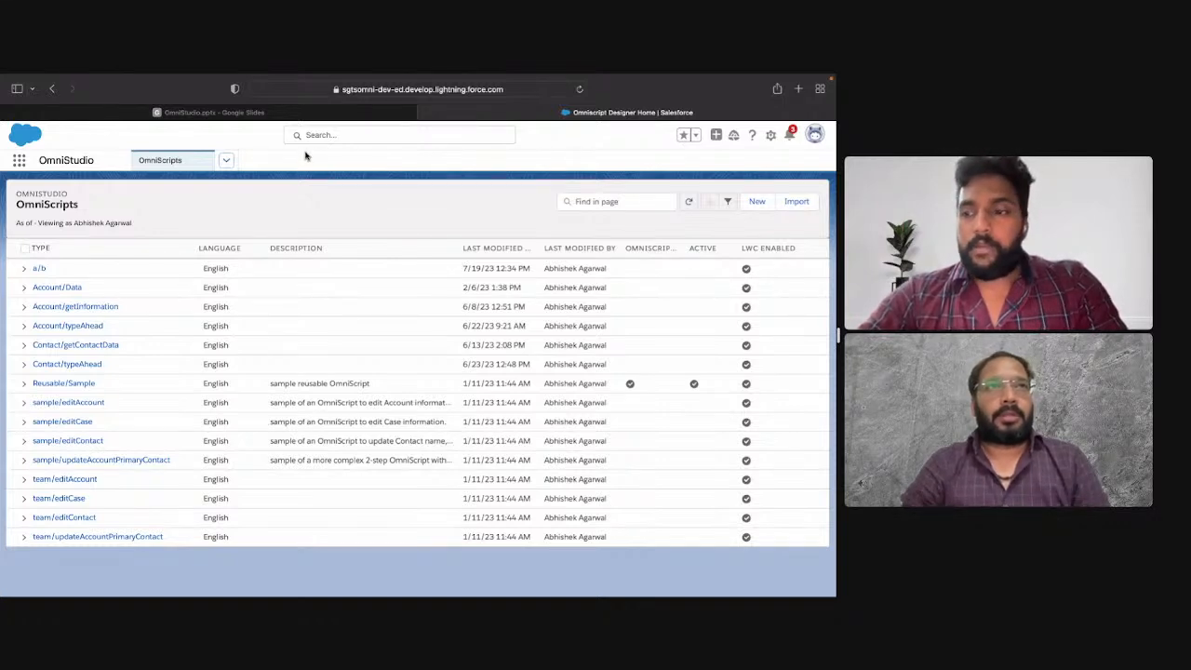
Step: Open the OmniStudio DataRaptors list and start creating a new DataRaptor
click(226, 160)
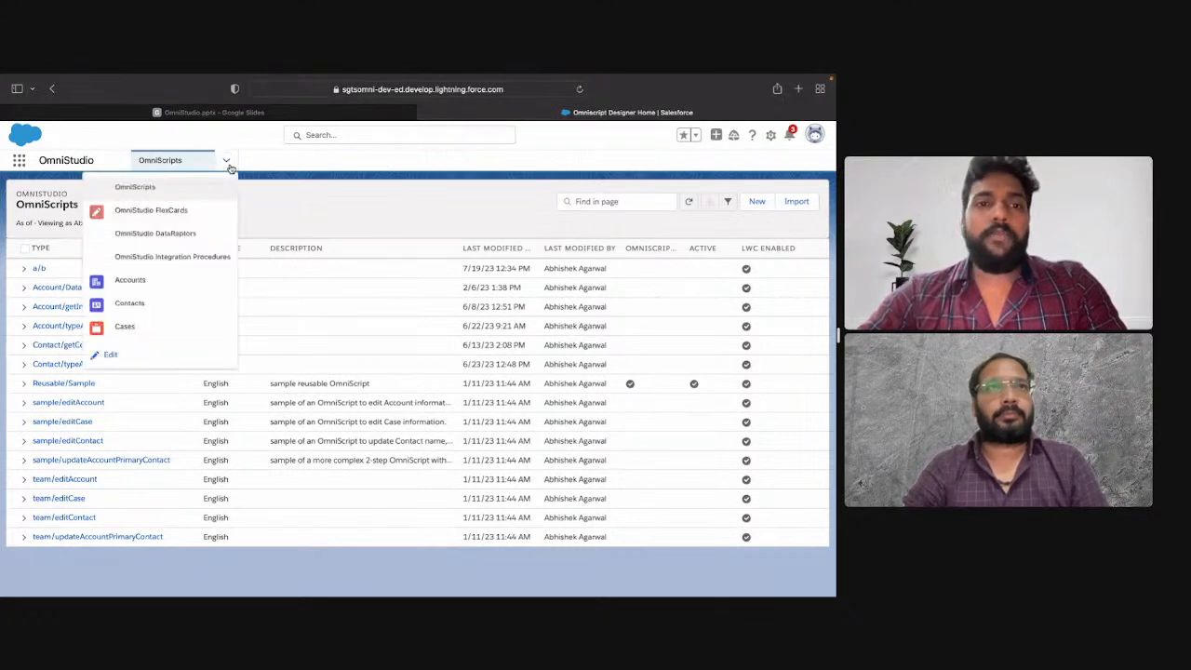
click(191, 233)
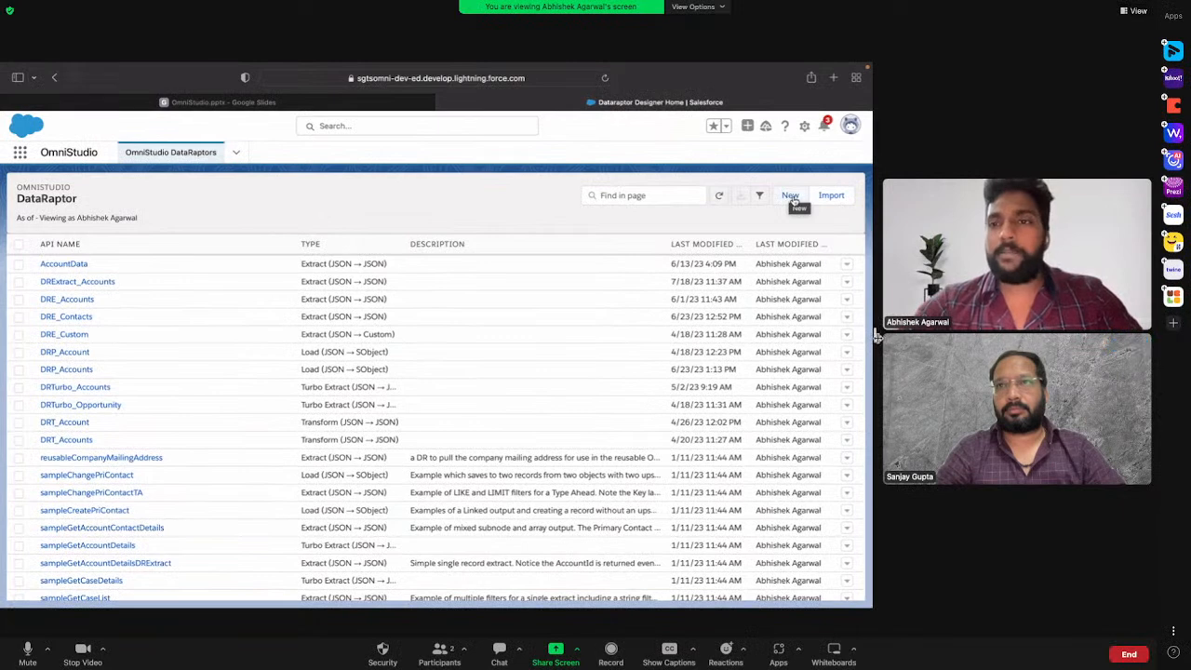
click(757, 203)
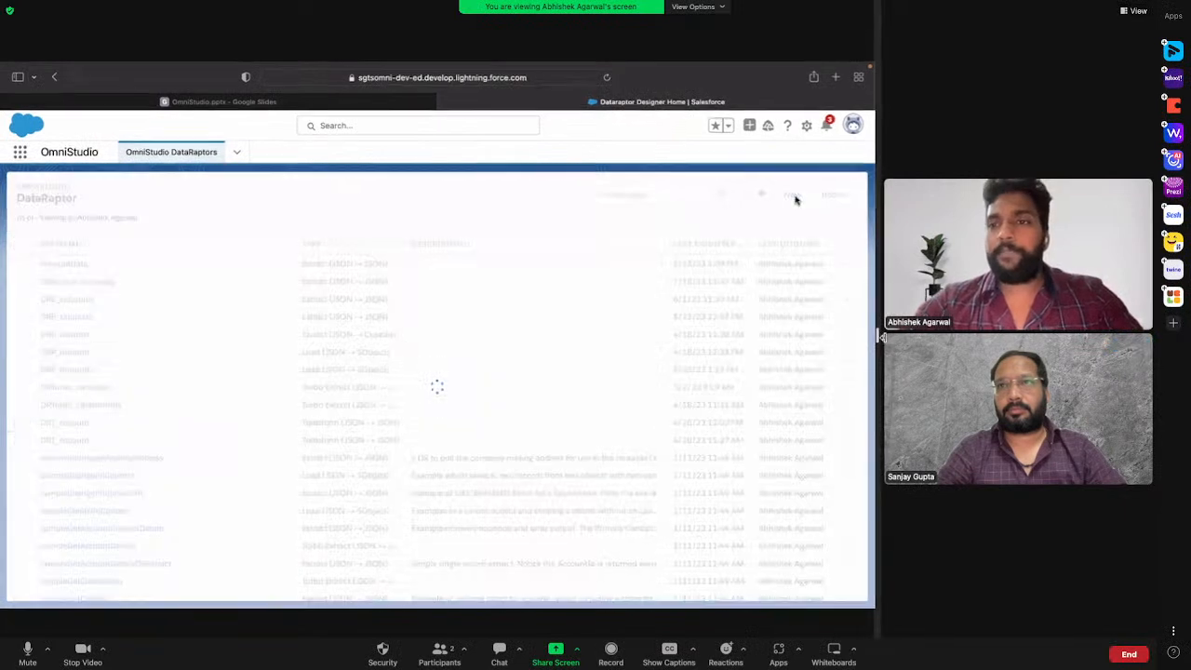
drag(881, 337, 1012, 342)
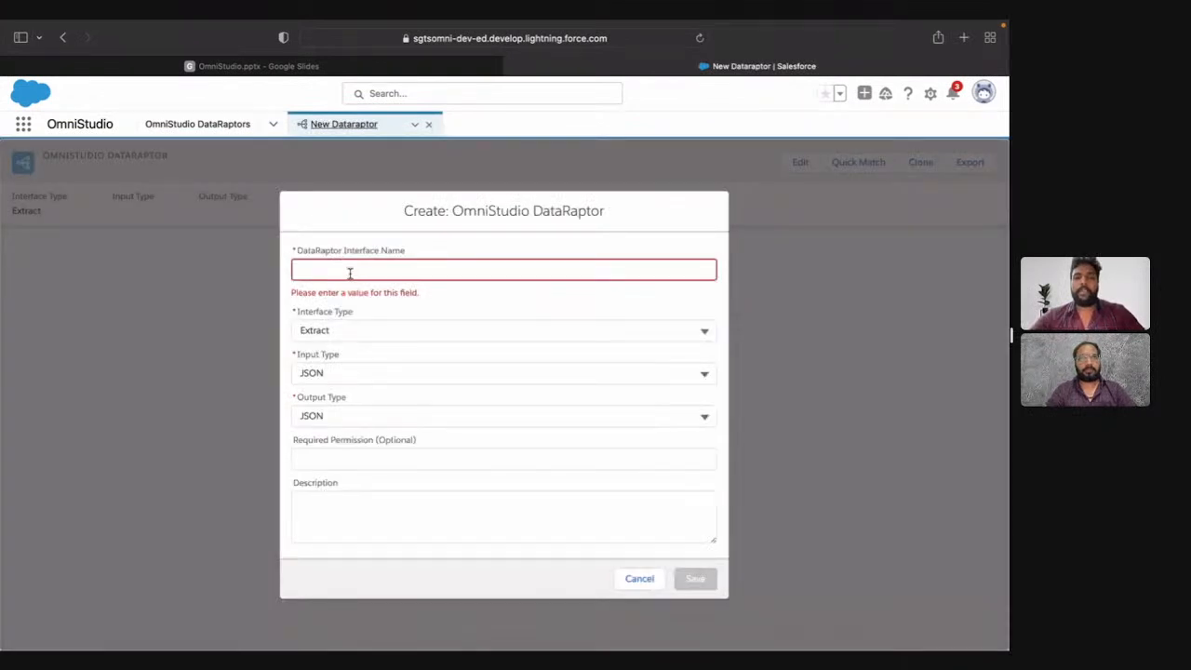
Step: Enter DRTE_OpportunityWithAccounts as the new DataRaptor's interface name
click(350, 273)
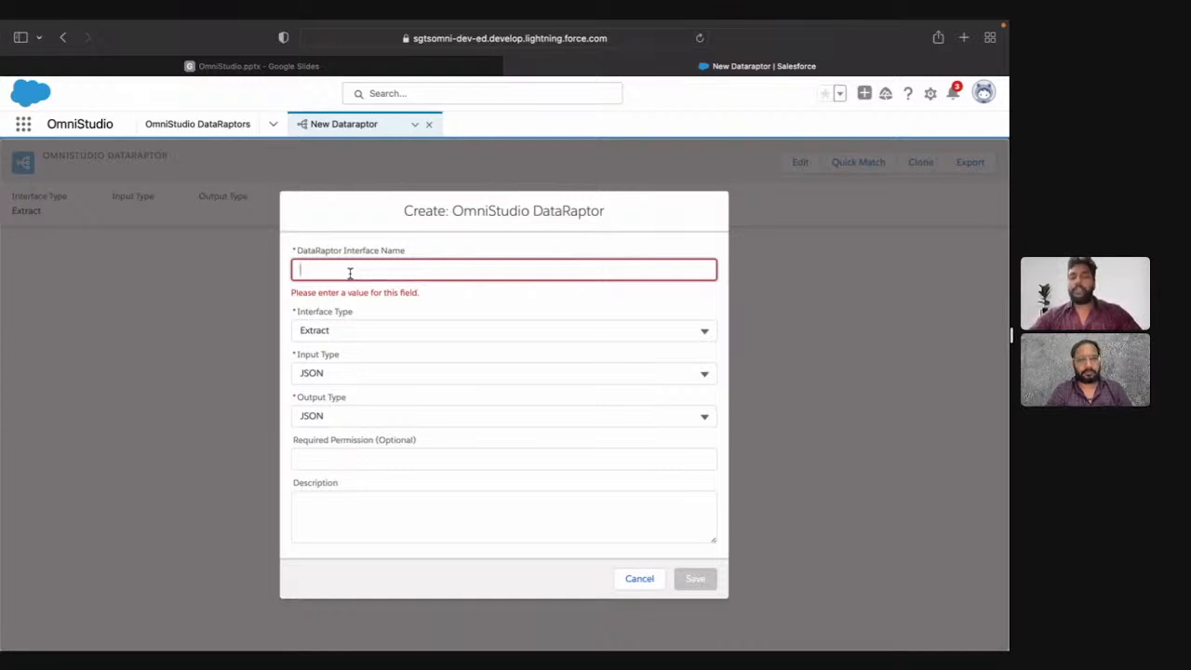
text(S)
key(BackSpace)
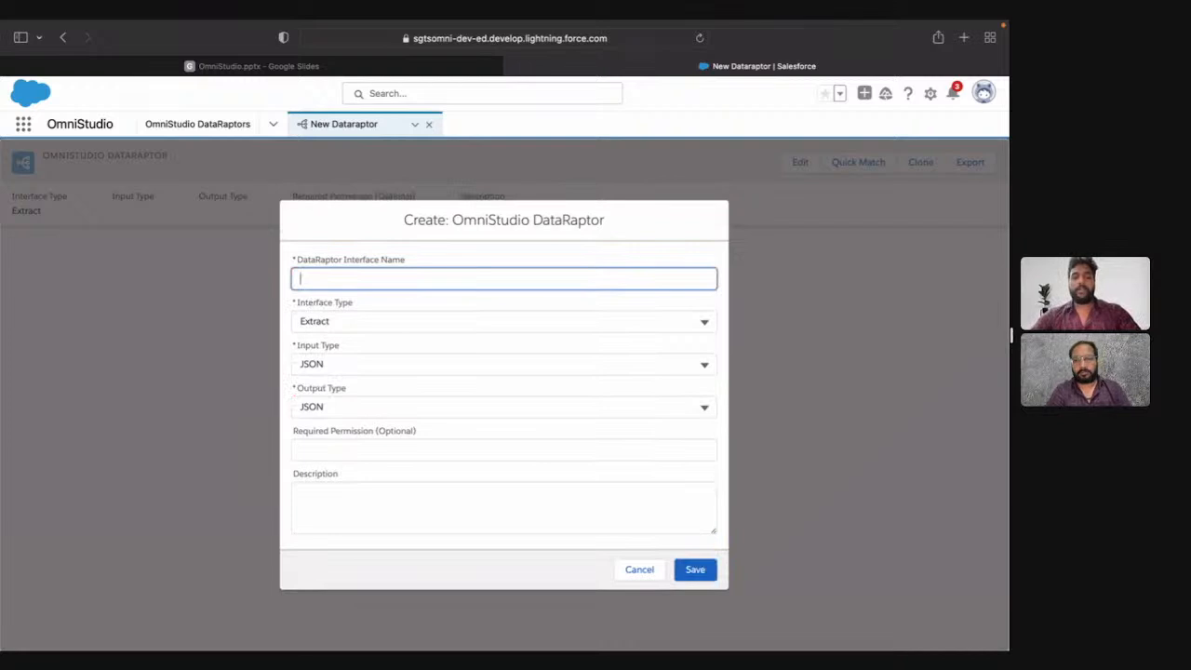
text(DRT)
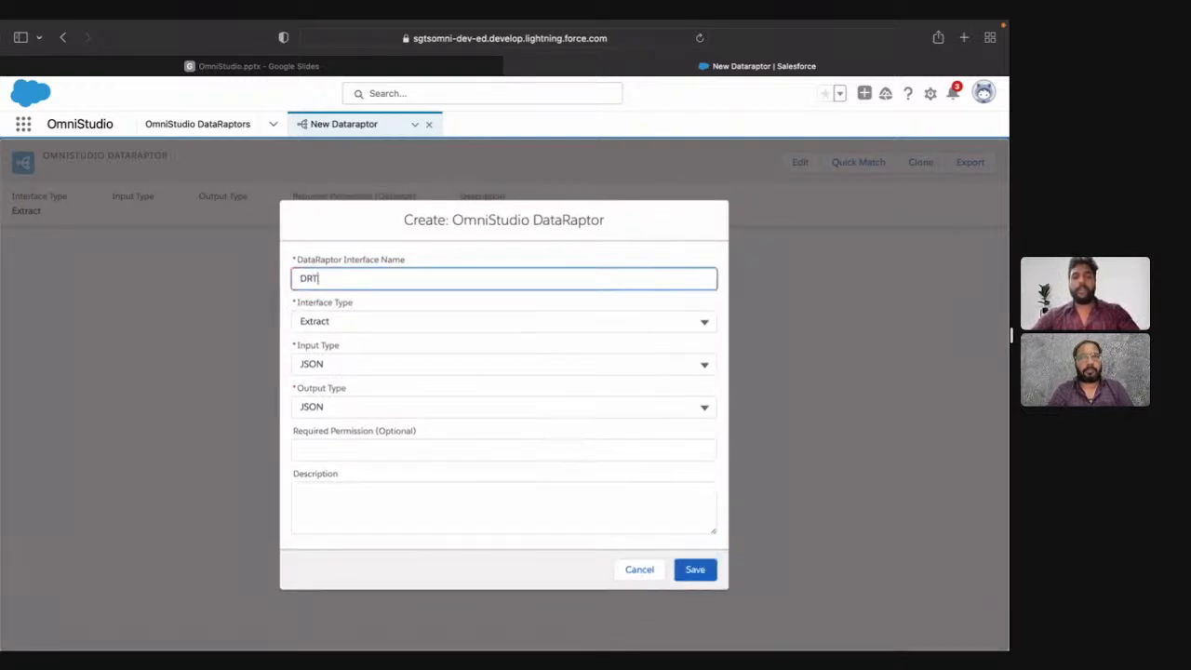
text(E)
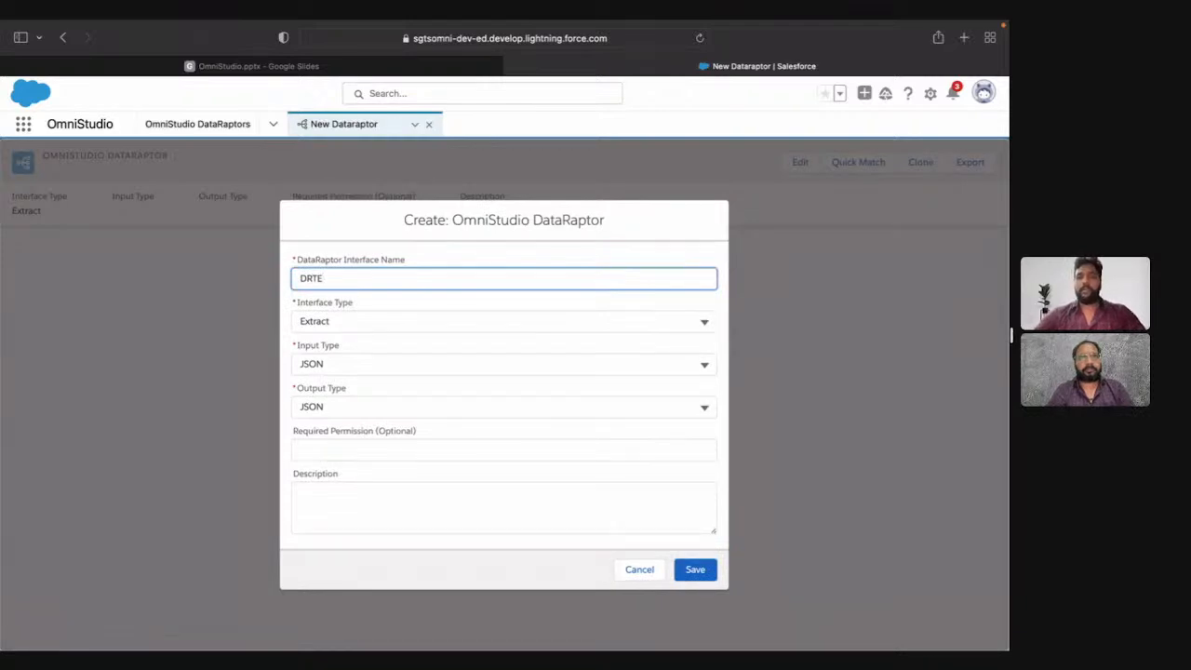
text(_)
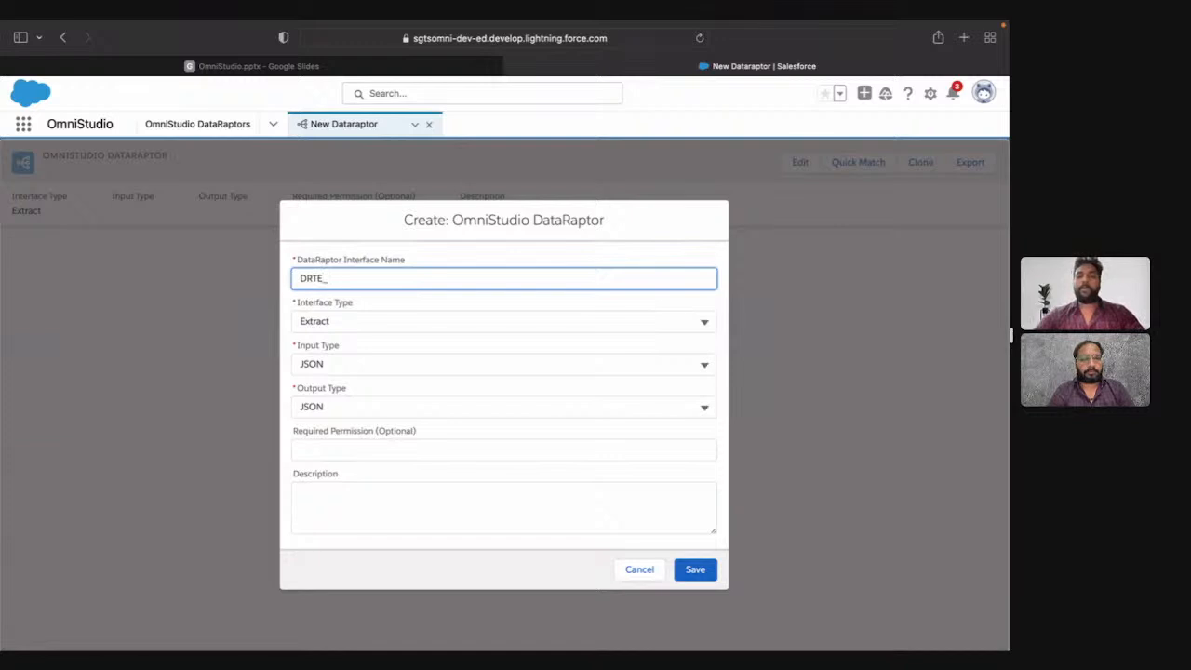
text(Opportuni)
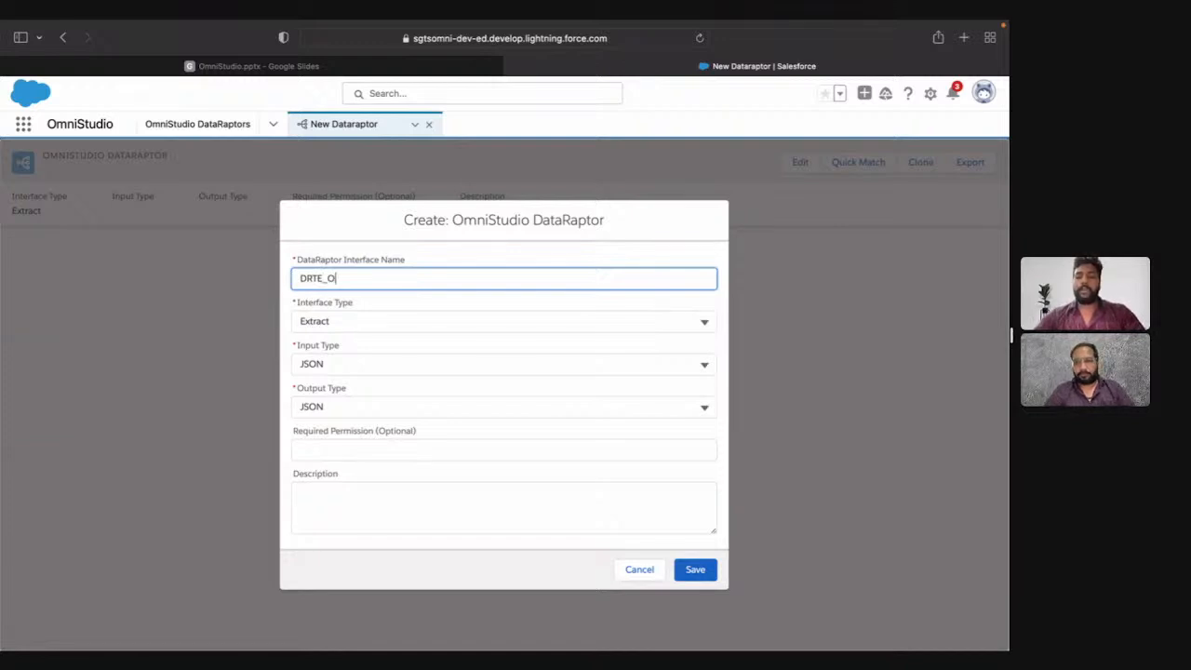
text(ty)
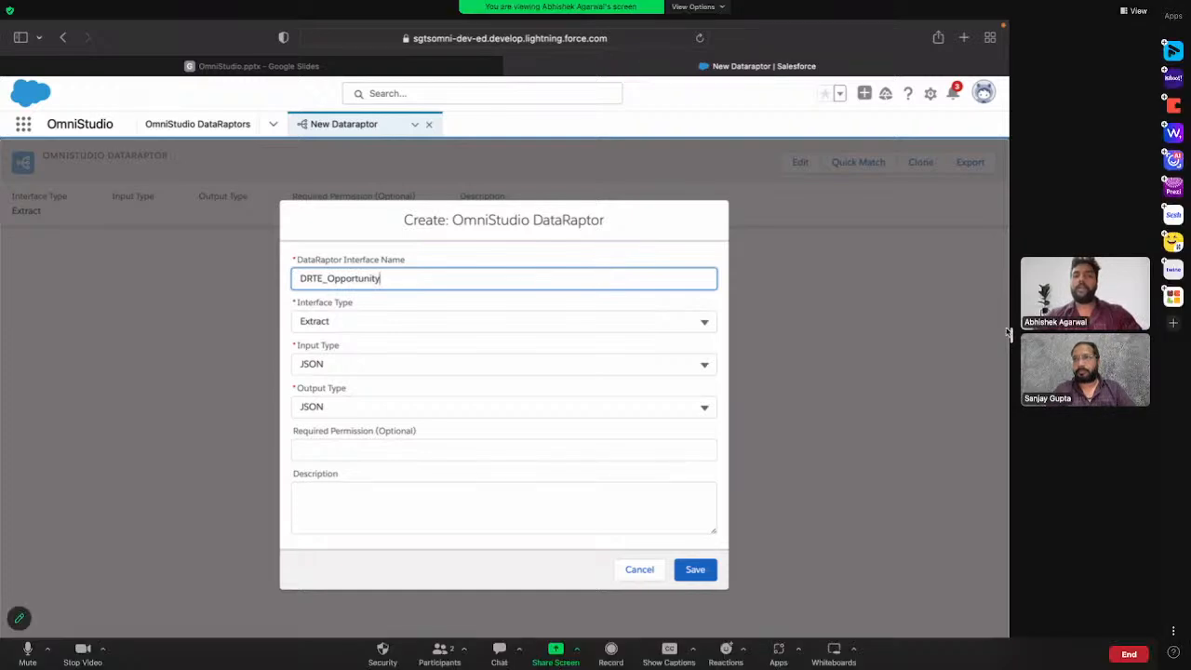
text(WithAccounts)
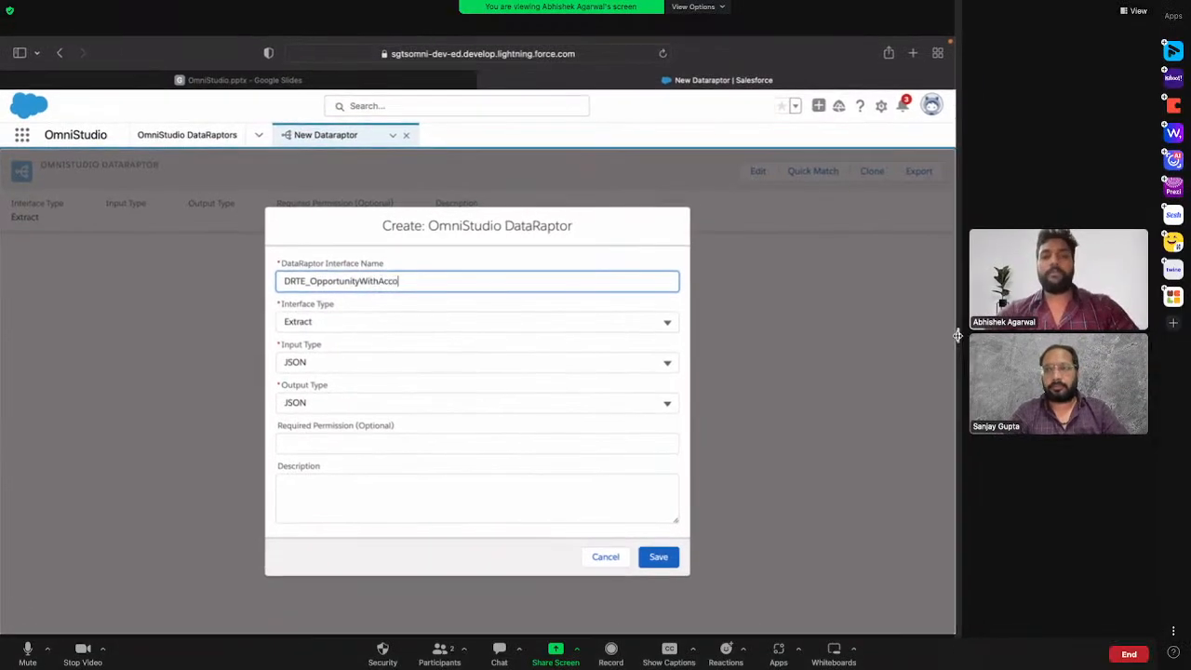
Step: Set the interface type to Turbo Extract and keep JSON as both the input type and the output type
click(347, 323)
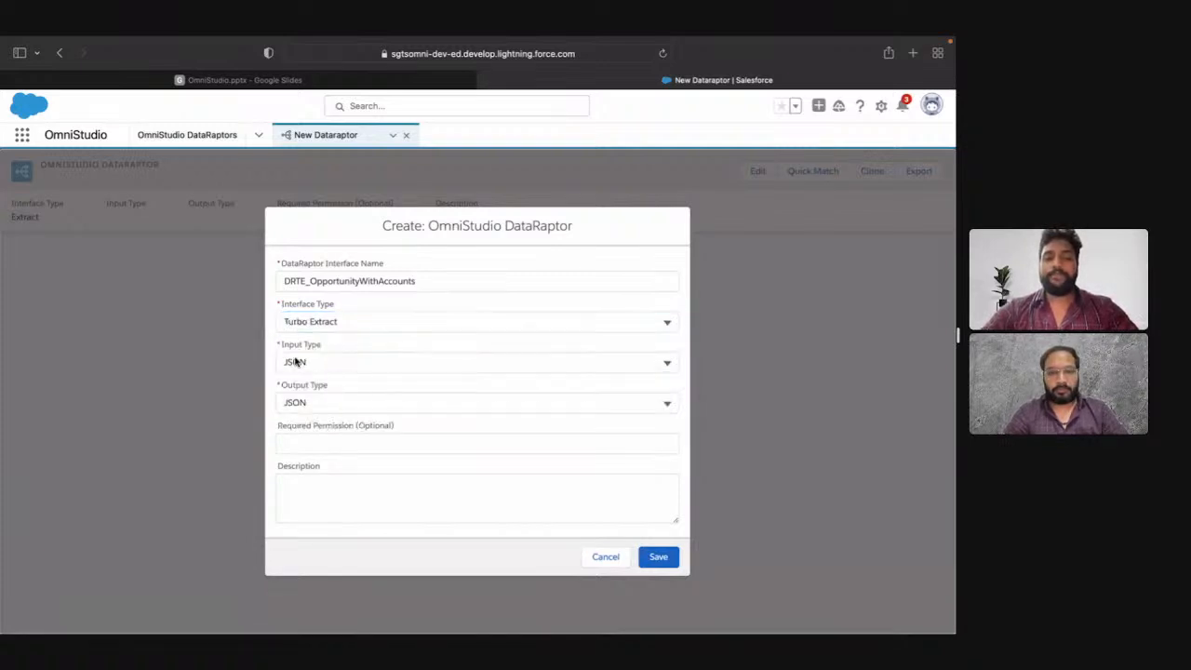
click(333, 362)
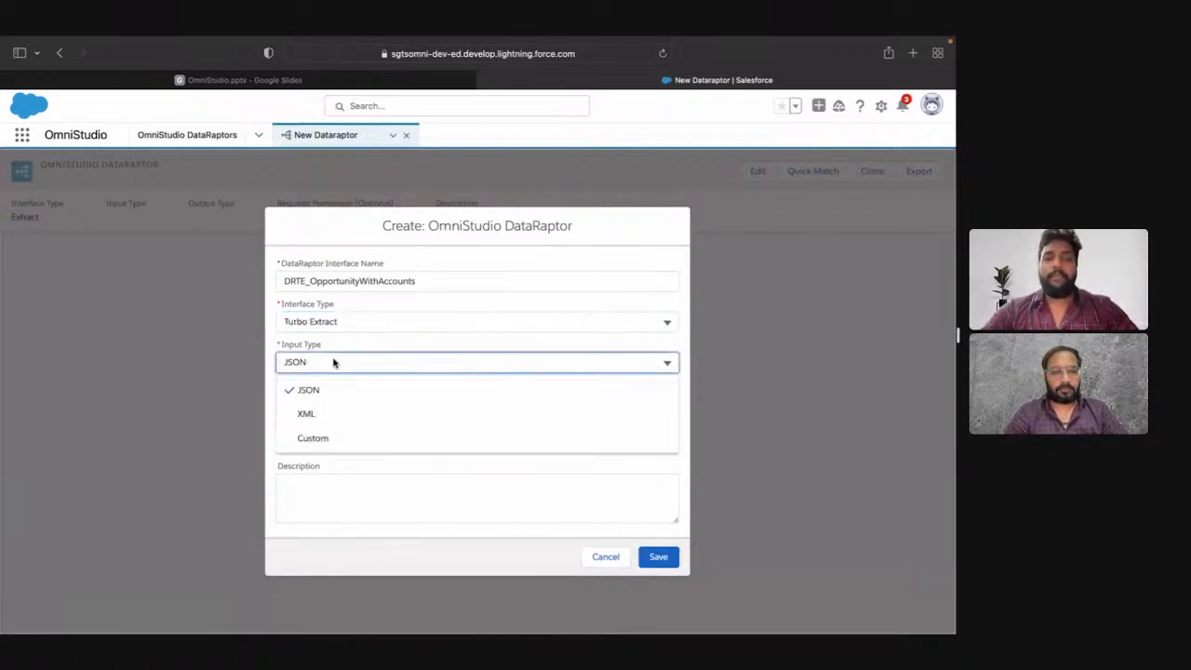
click(284, 366)
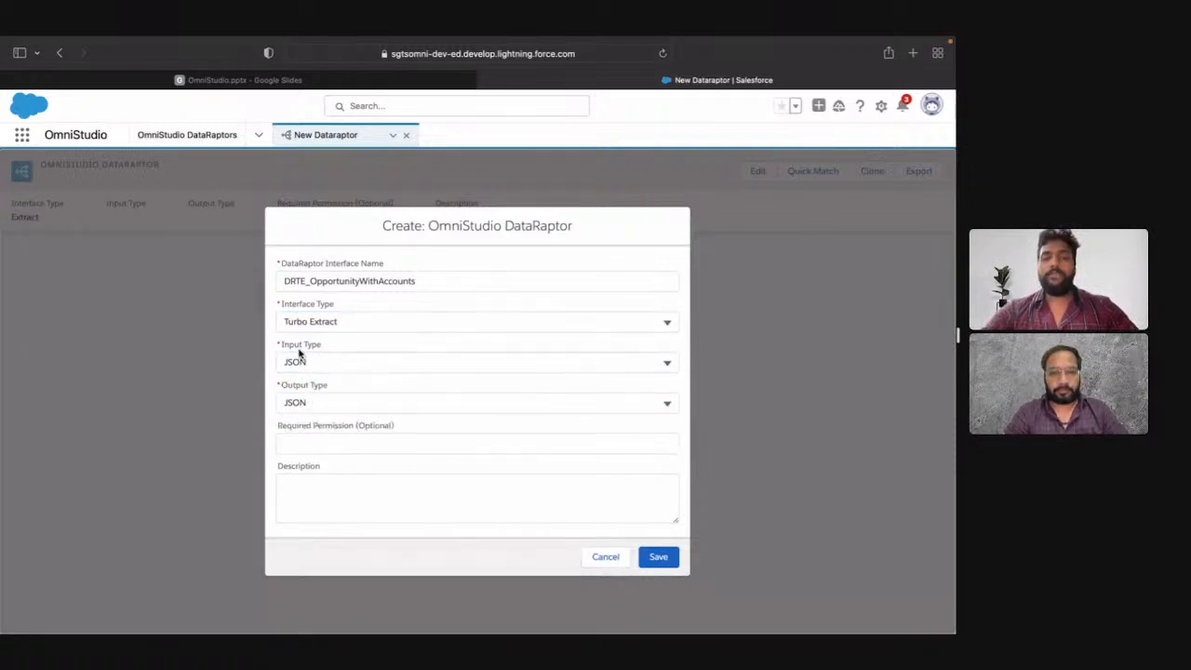
click(365, 366)
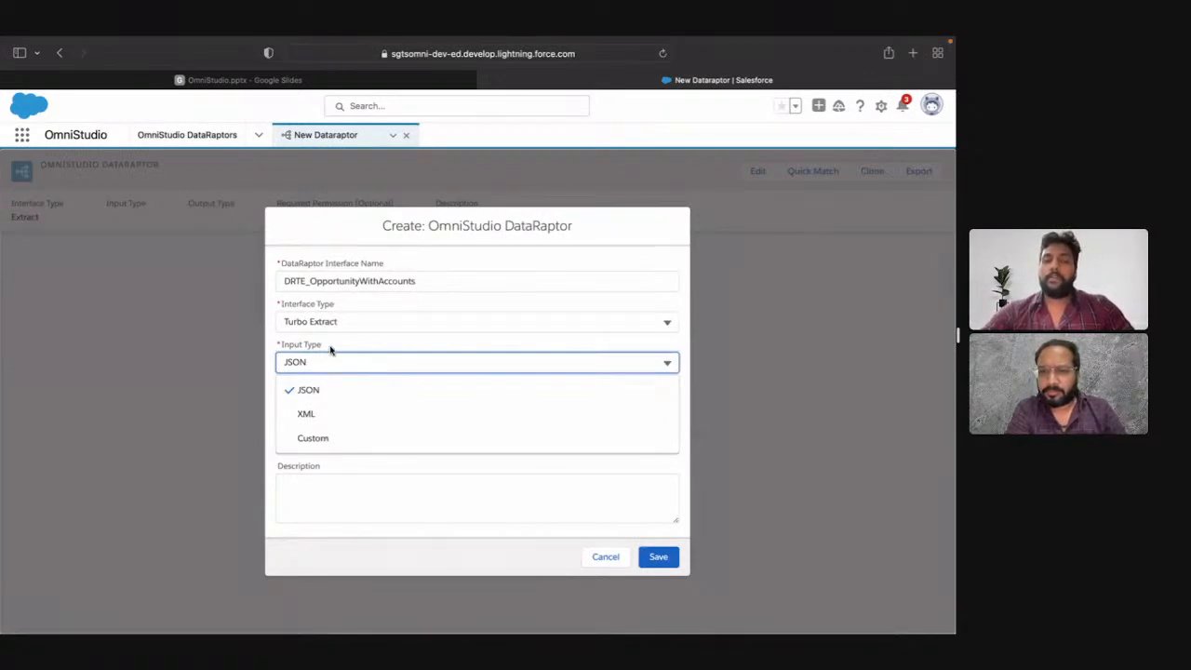
click(332, 362)
click(342, 402)
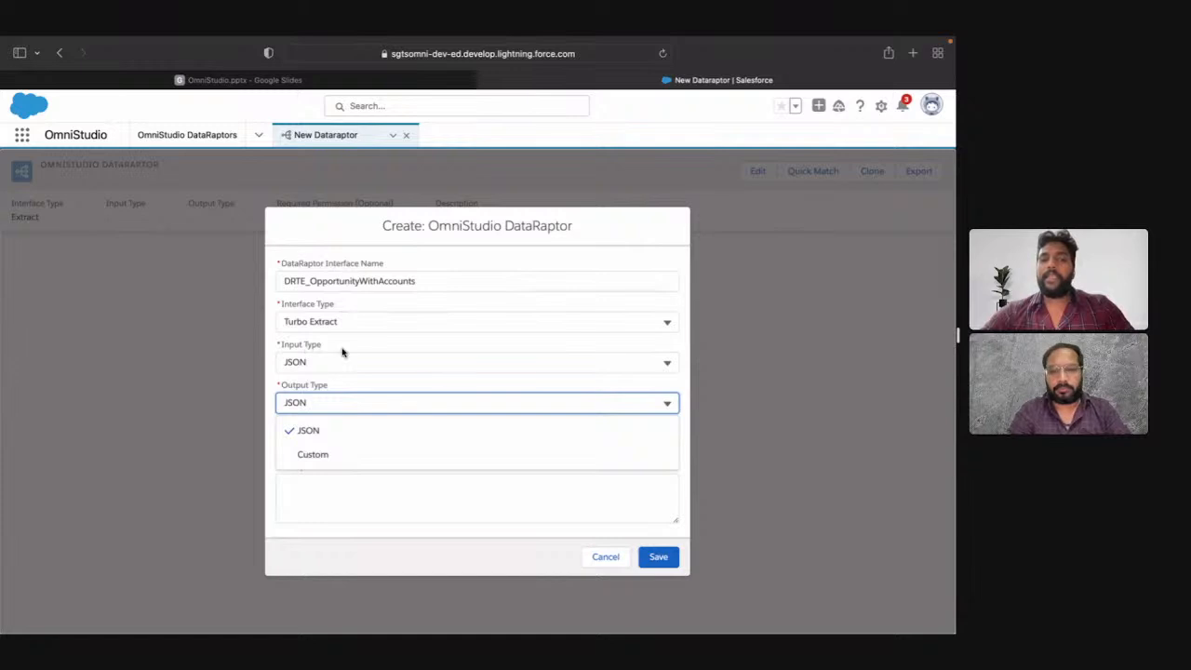
click(339, 389)
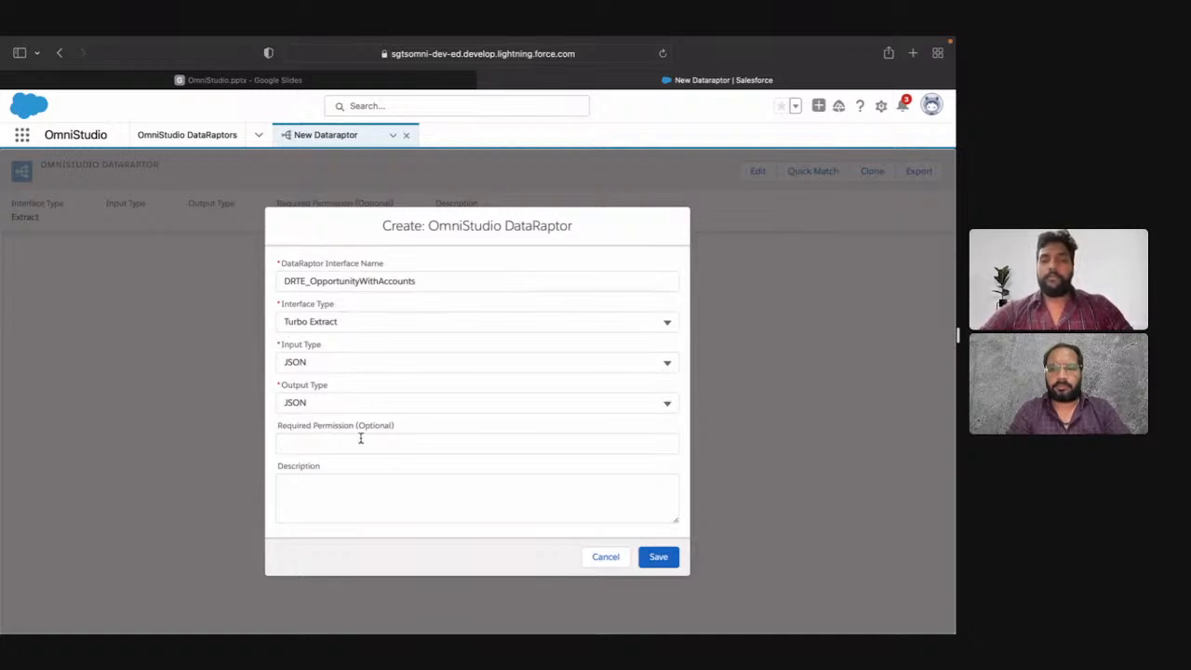
Step: Add the description "Get Opportunity with related Accounts" and save the new DataRaptor
click(352, 490)
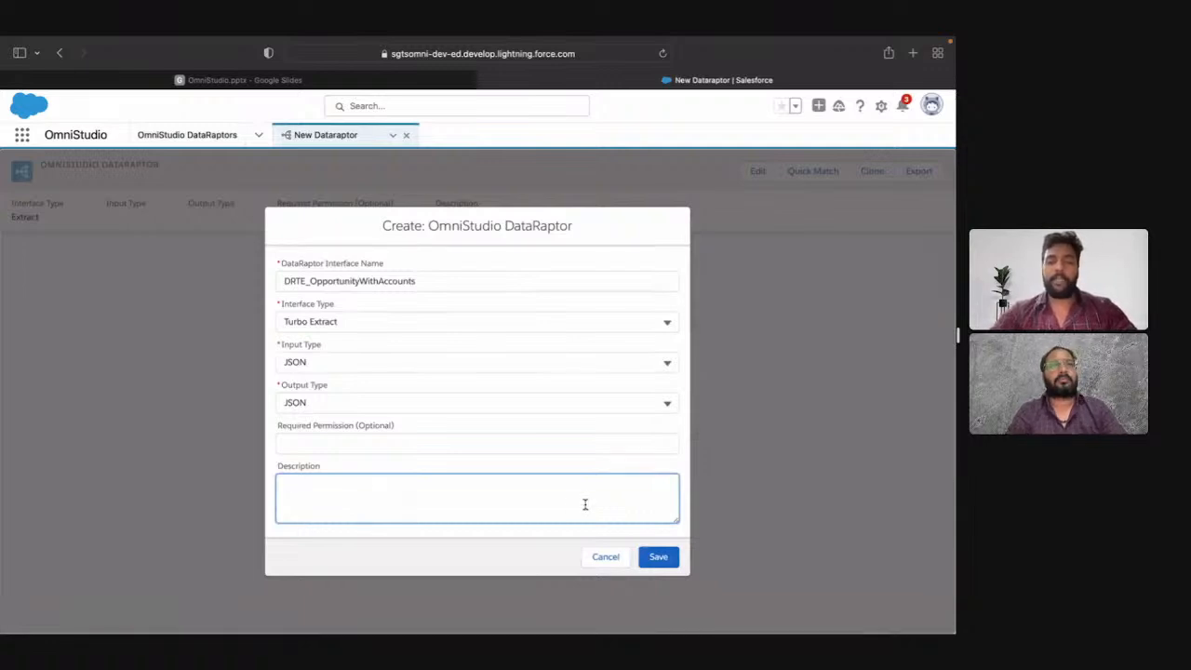
text(Get Op)
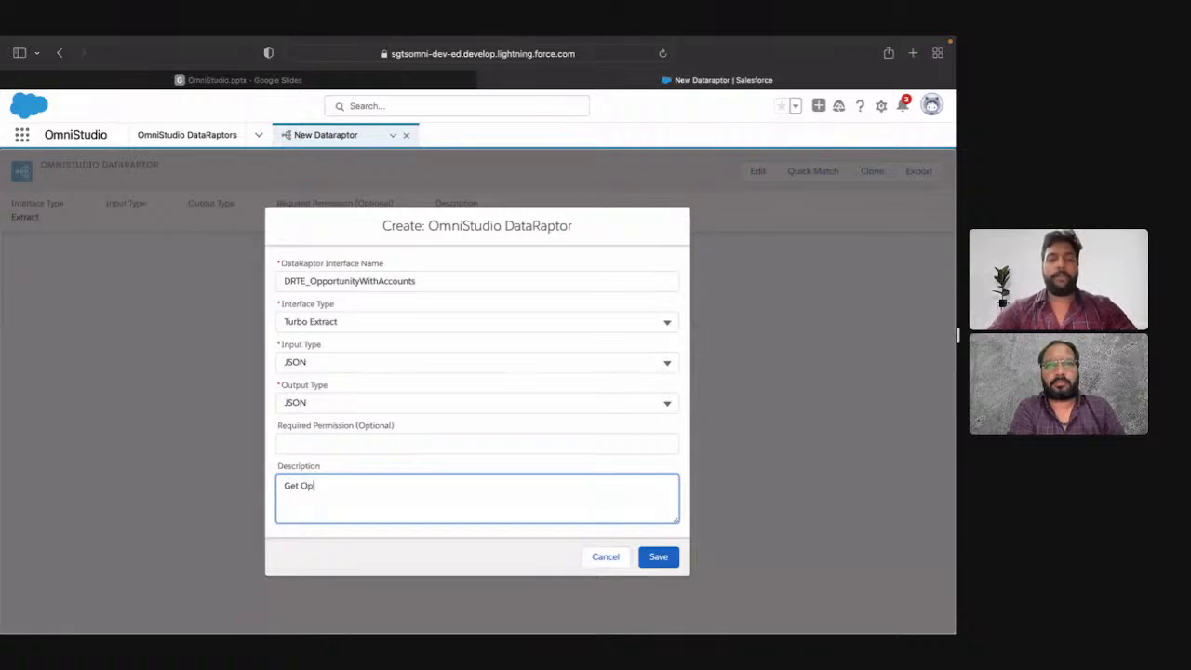
key(BackSpace)
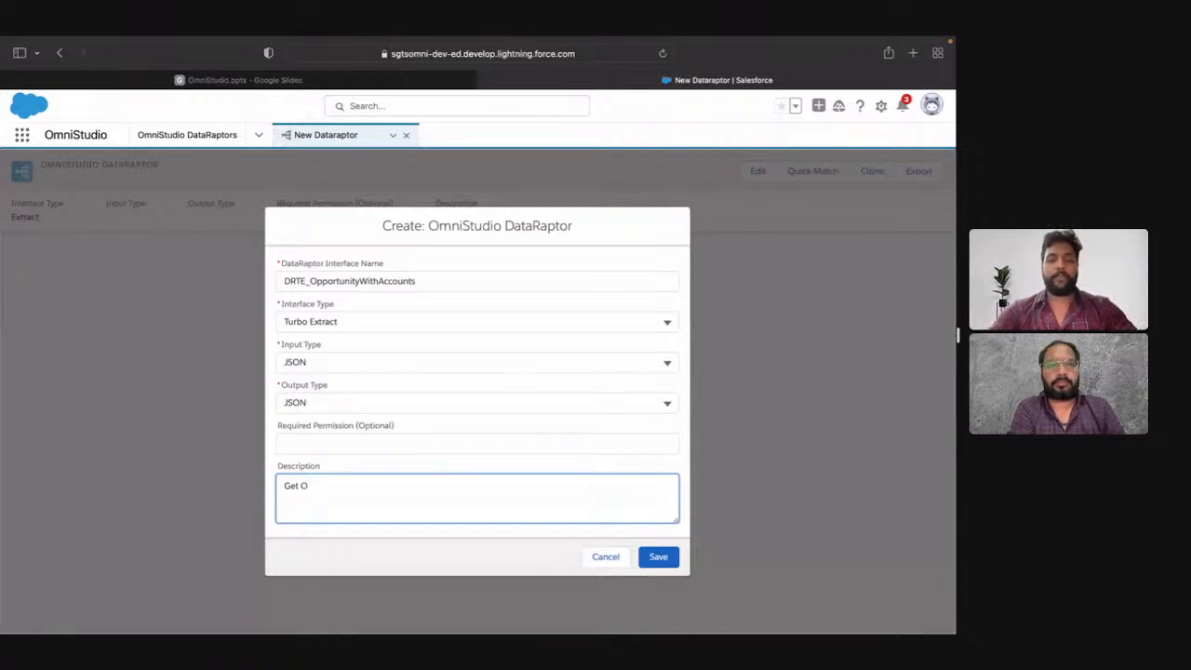
text(pportunity with rela)
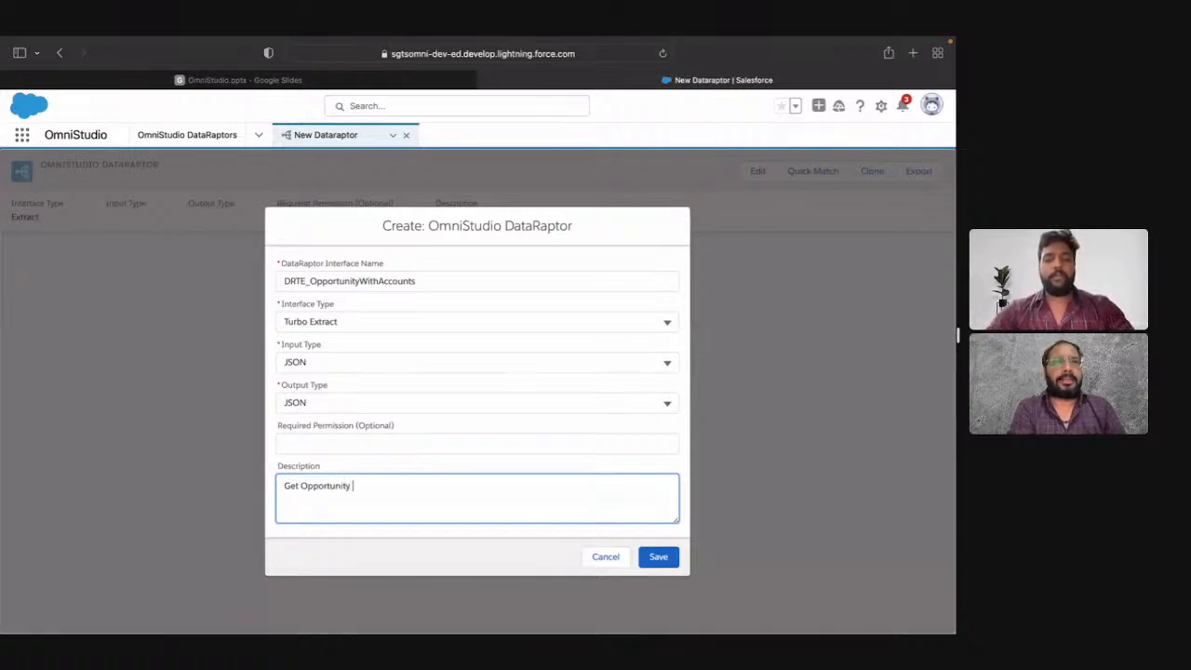
text(ted )
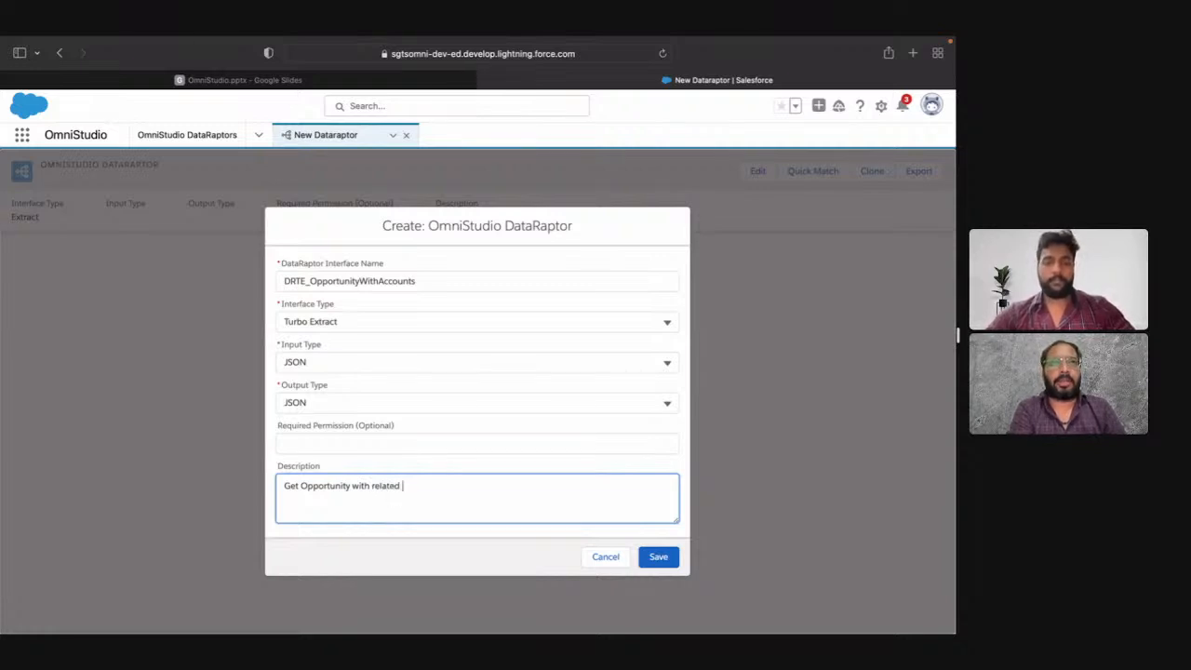
text(Accounts)
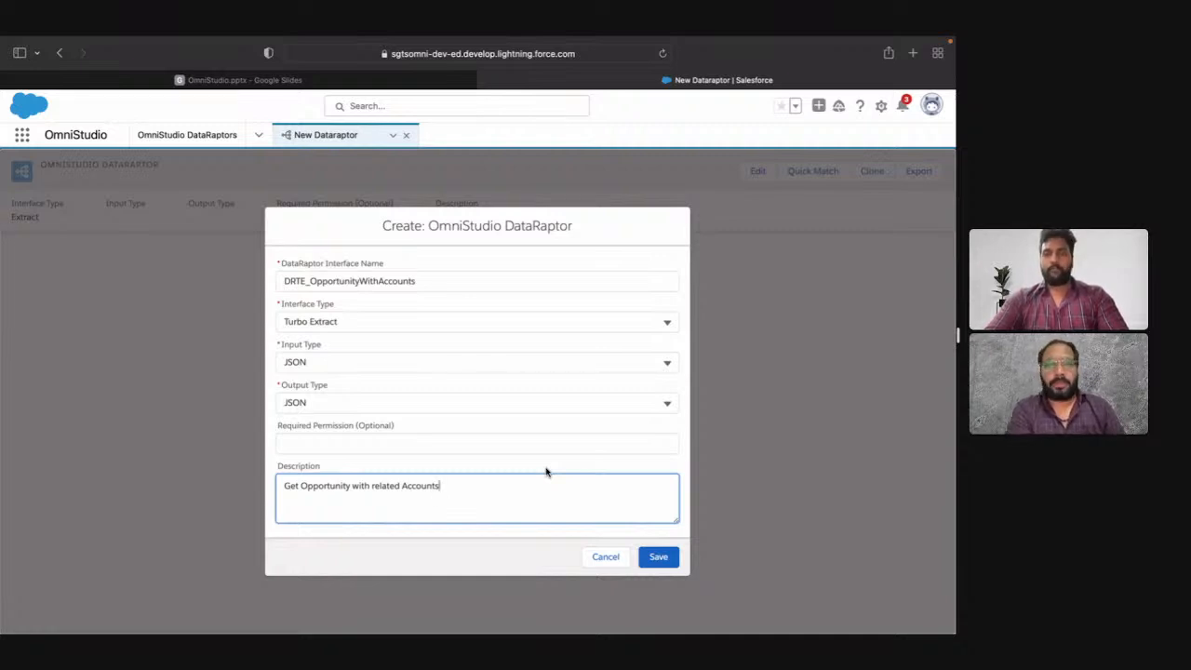
click(658, 557)
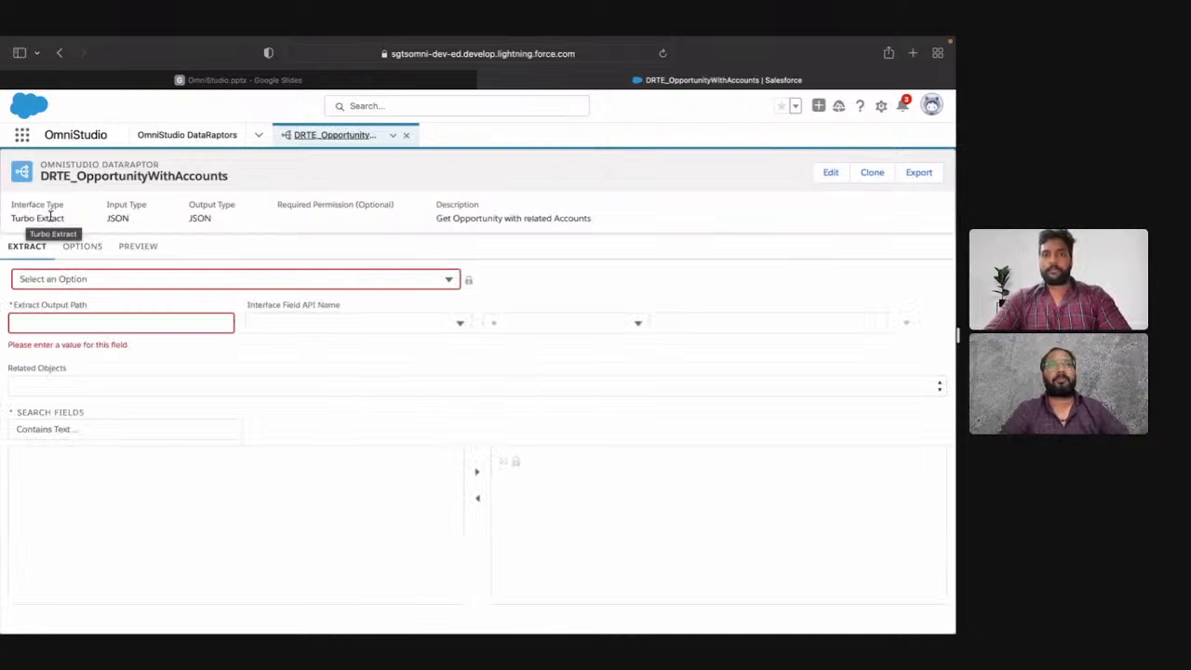
Step: Enlarge the page and examine the new DataRaptor's header details and Extract settings
key(super+plus)
key(super+plus)
key(super+plus)
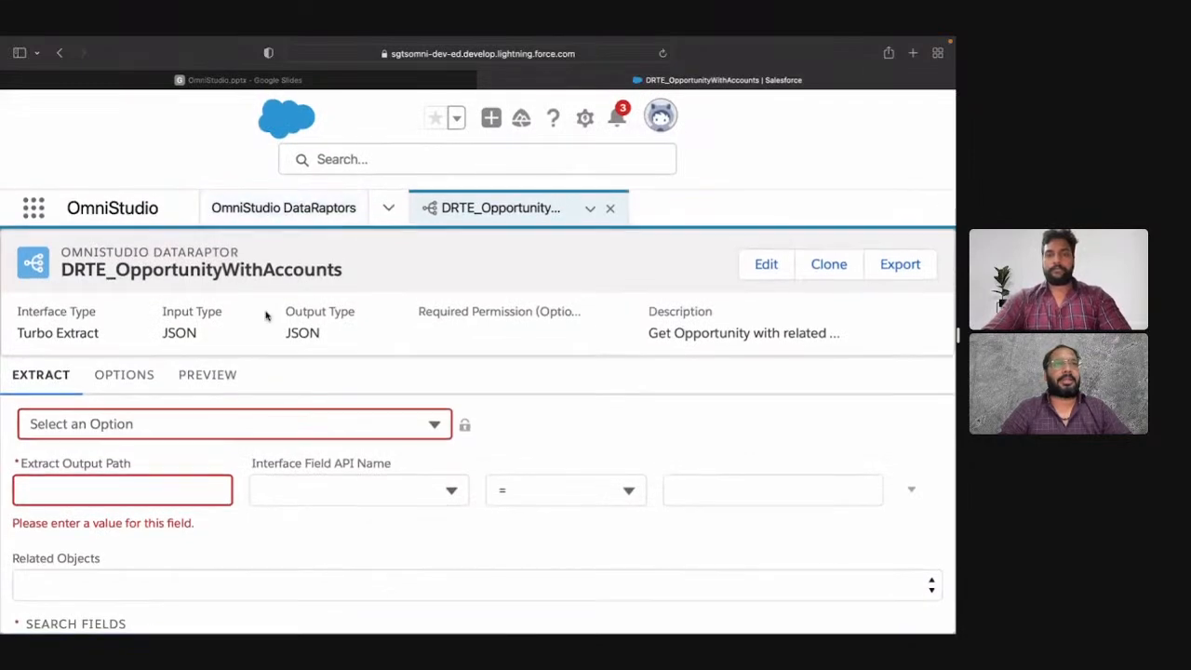
key(super+minus)
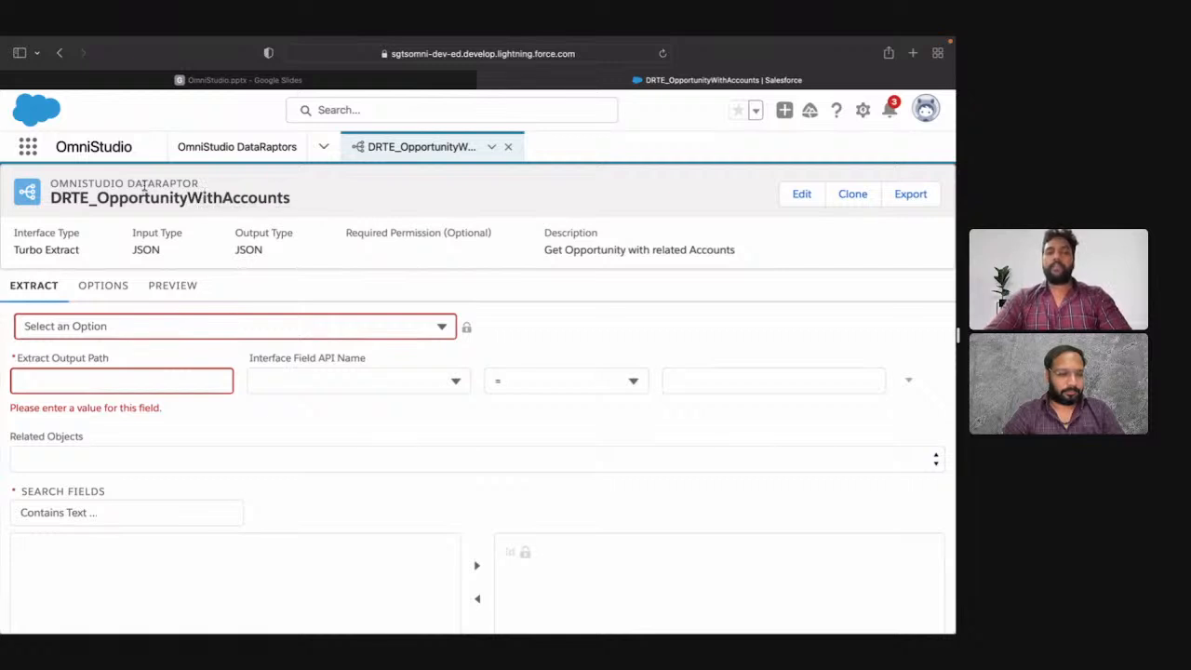
double_click(101, 195)
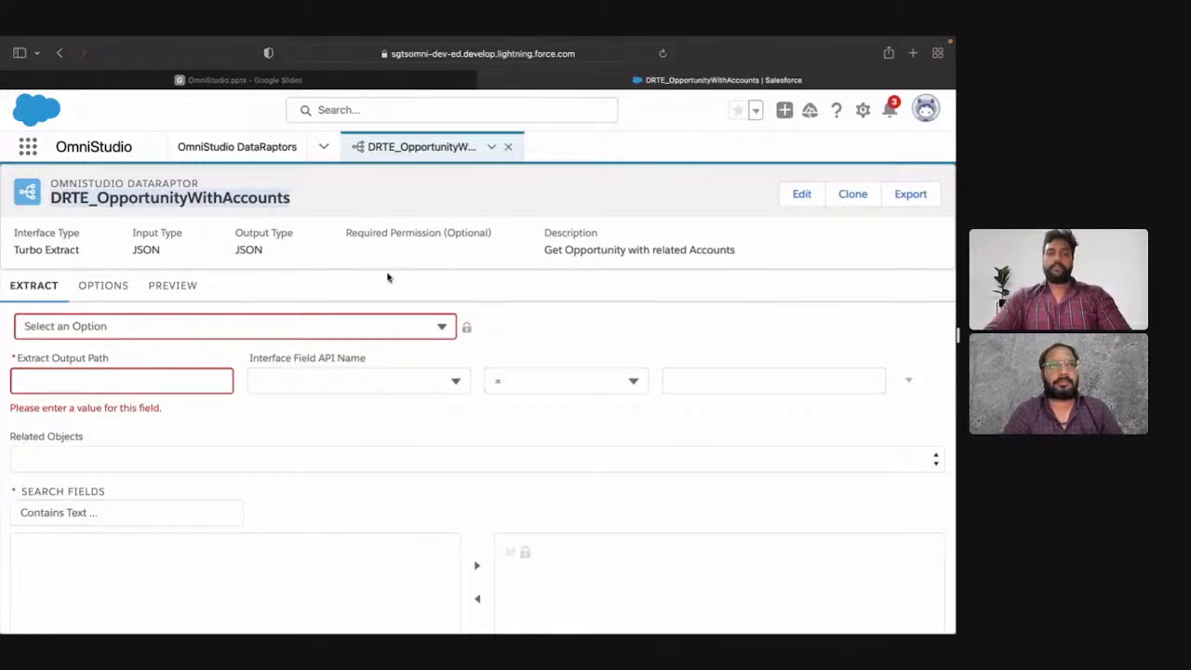
scroll(385, 276, down, 2)
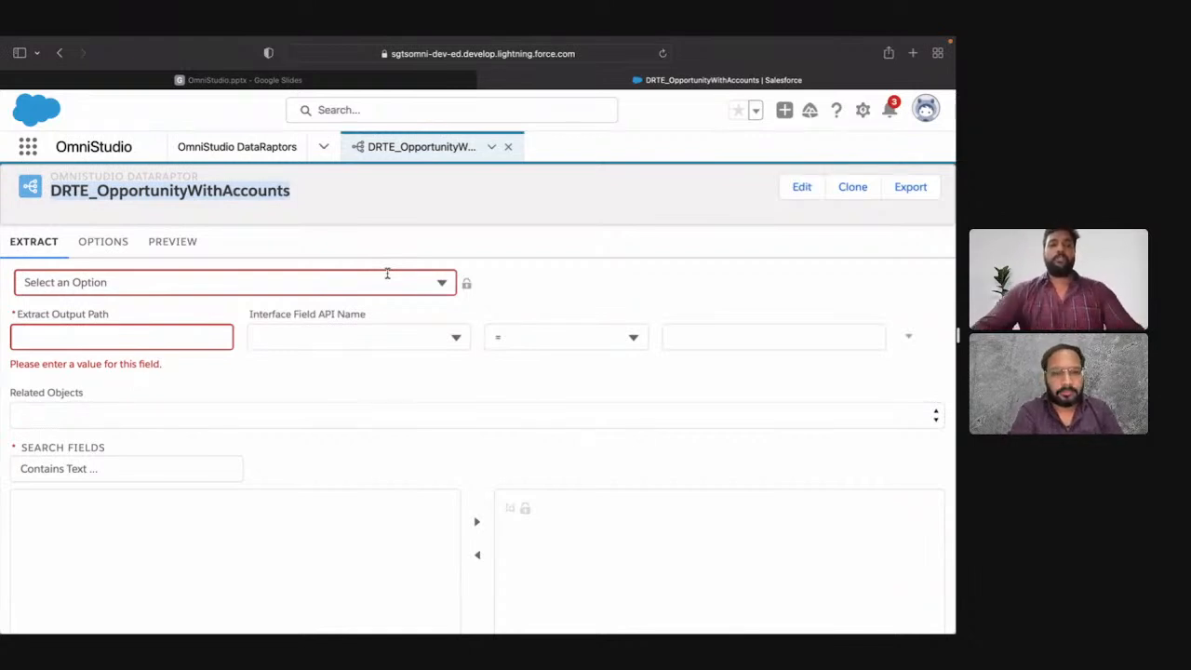
Step: Set the extract object to Opportunity and its Extract Output Path to oppData
scroll(324, 277, up, 2)
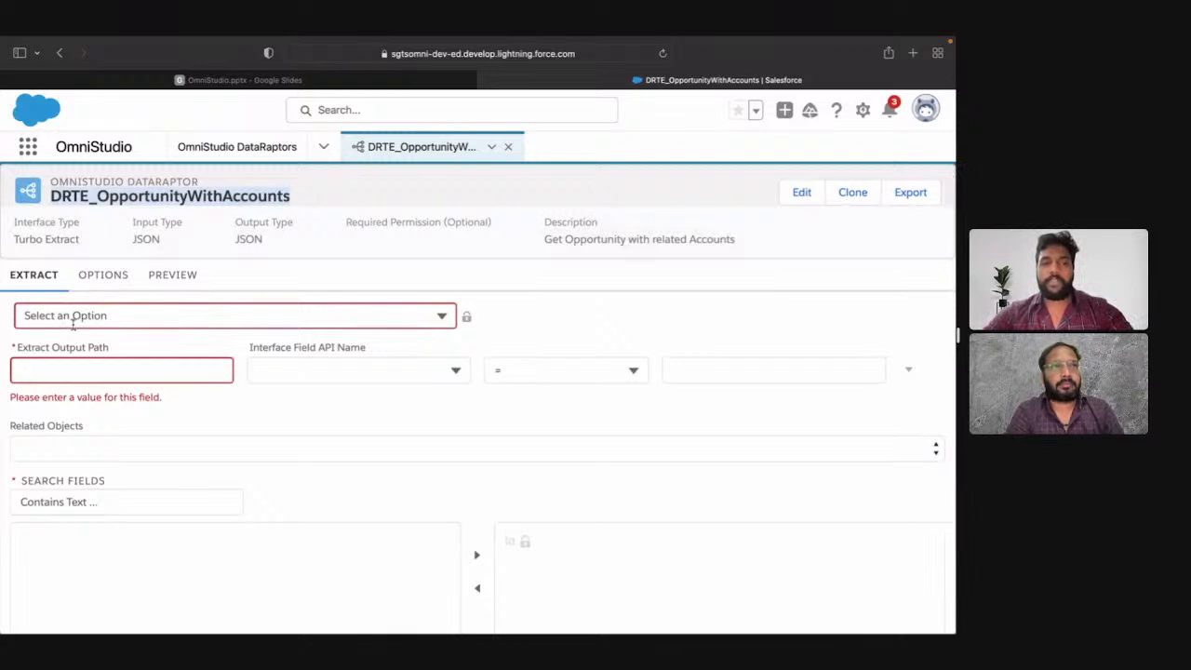
click(134, 317)
text(oppo)
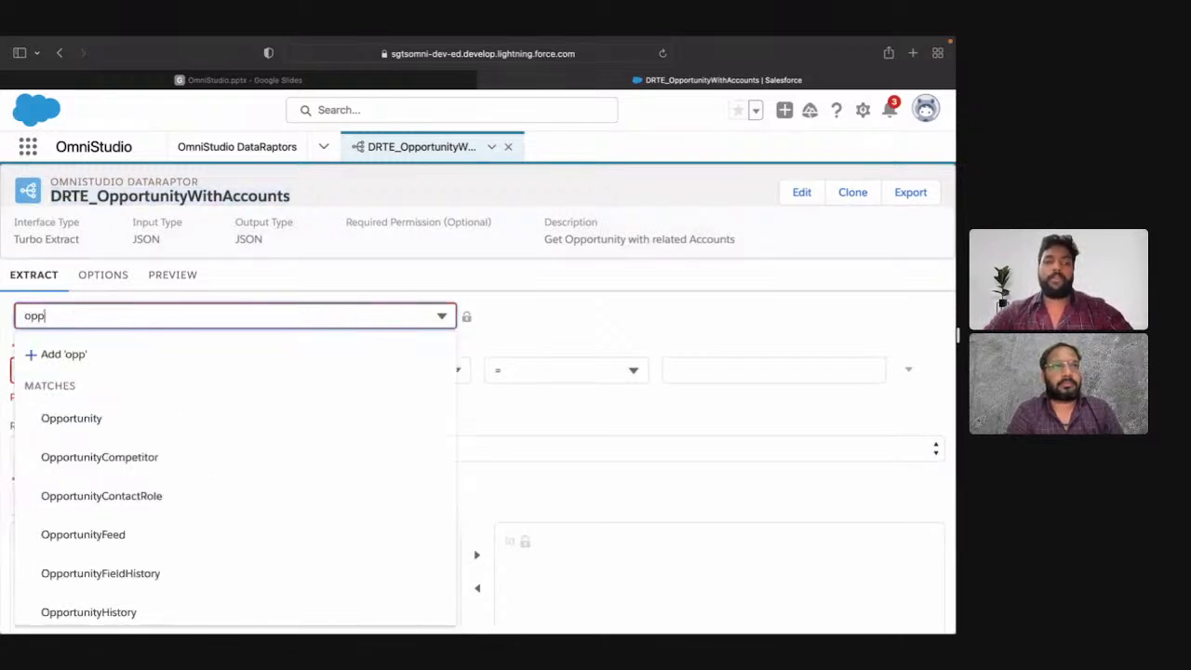
click(133, 420)
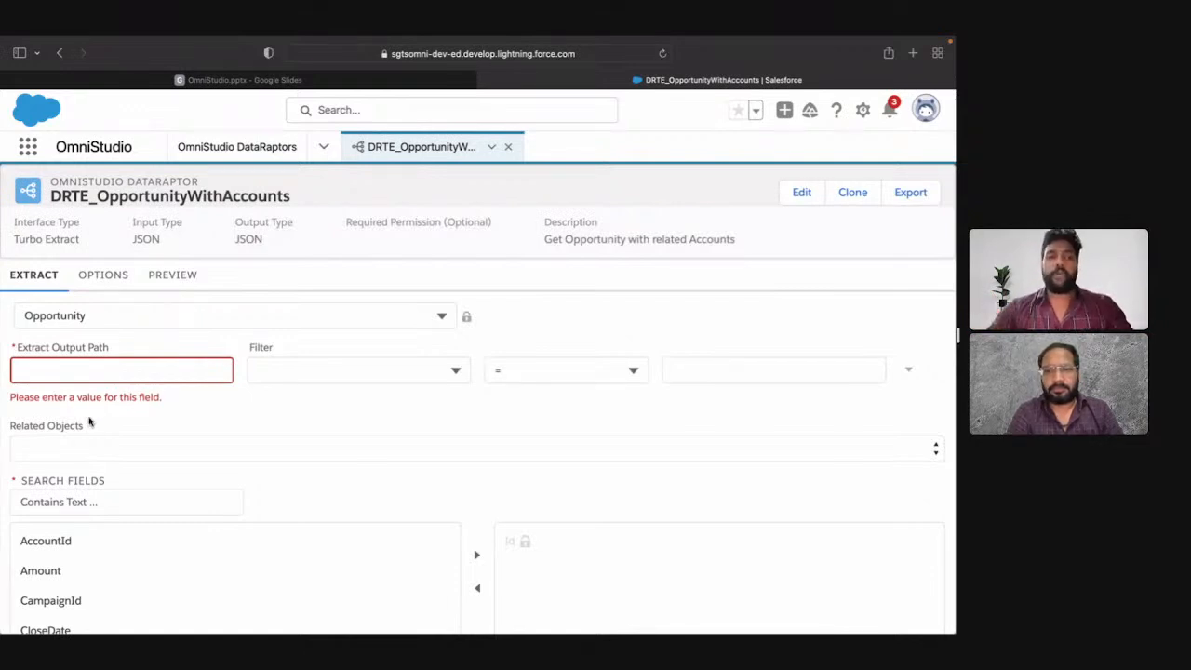
click(107, 372)
text(o)
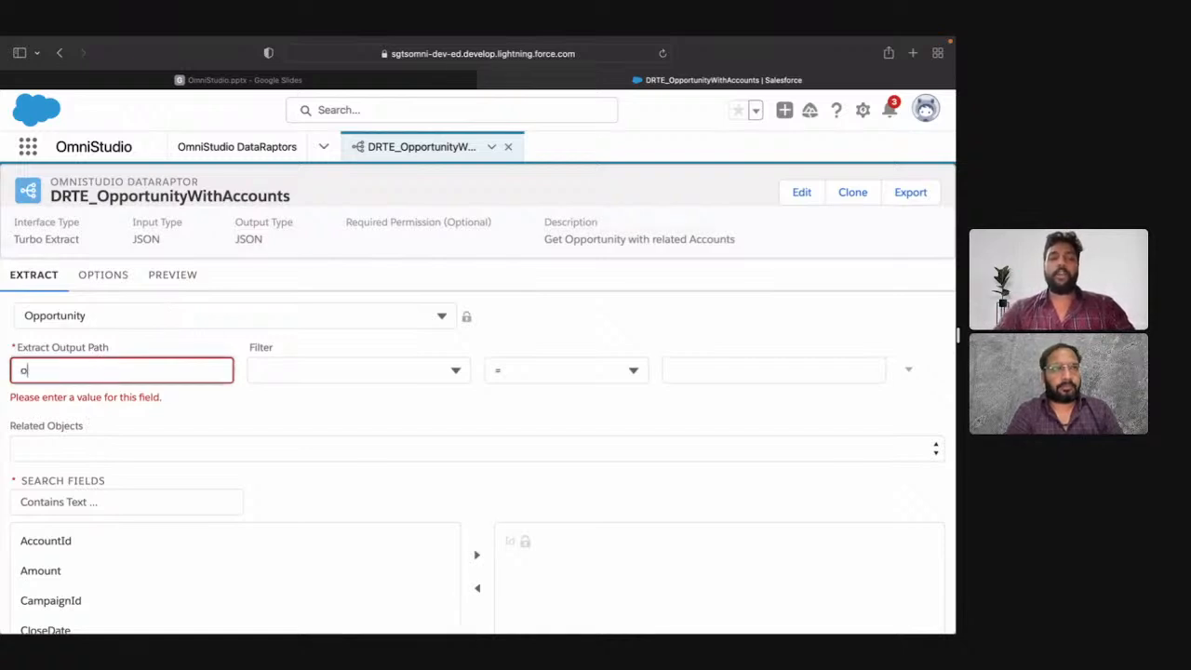
text(ppData)
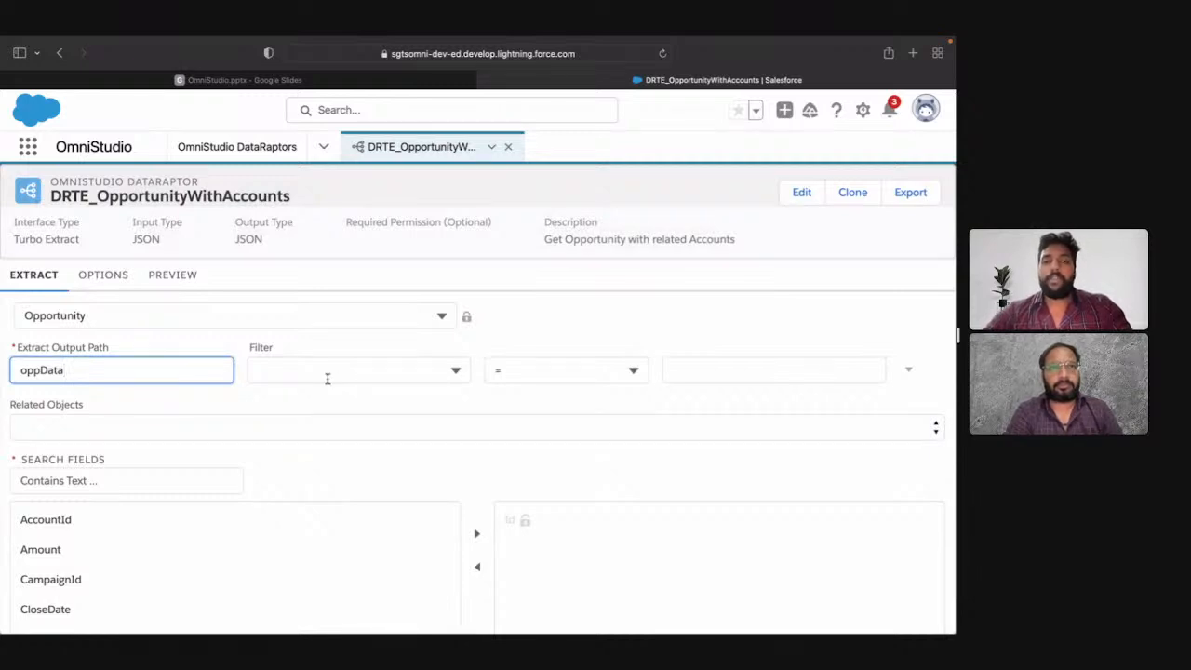
Step: Filter the opportunities on AccountId with the <> operator and leave the comparison value blank
click(328, 377)
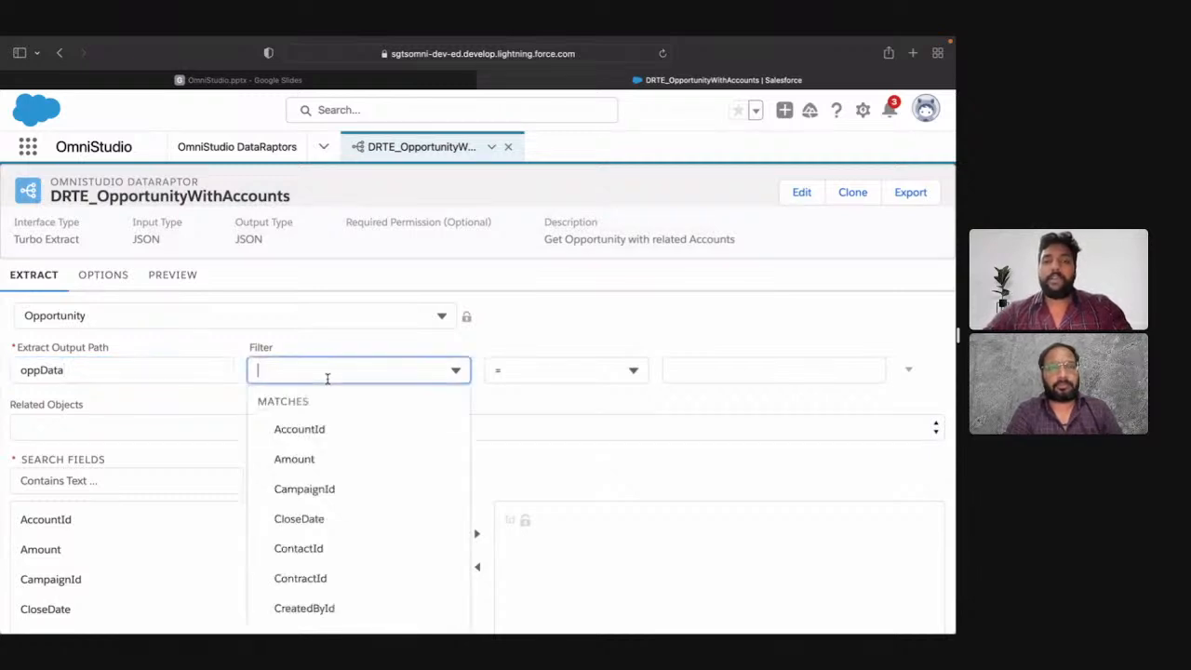
click(346, 429)
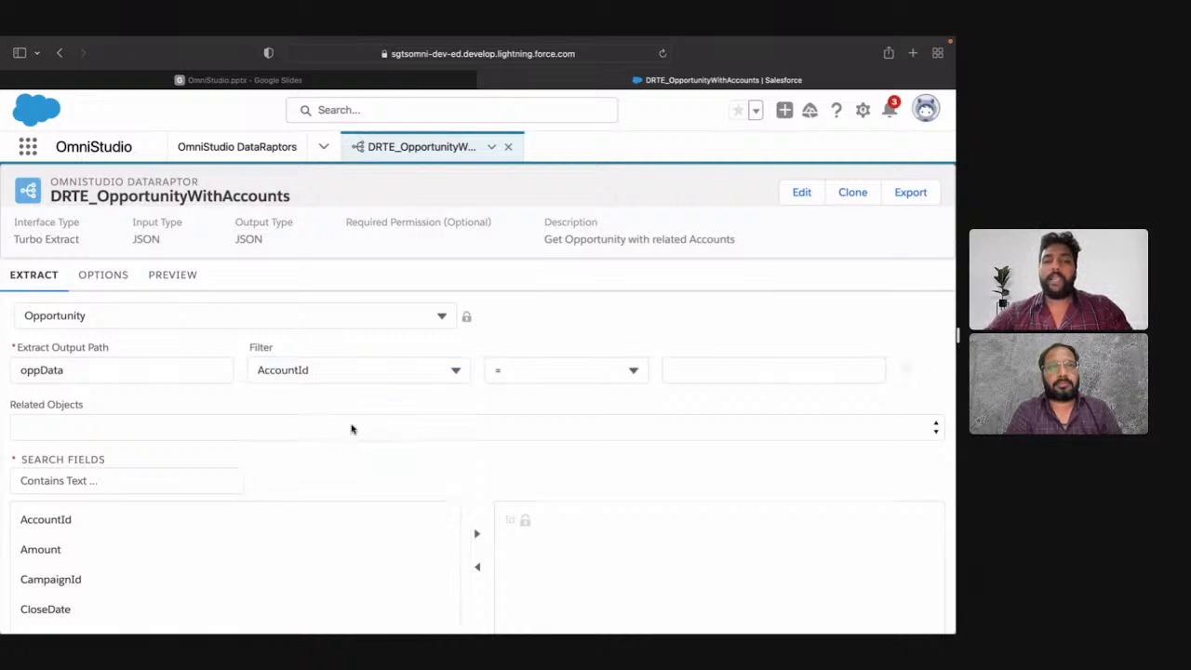
click(532, 371)
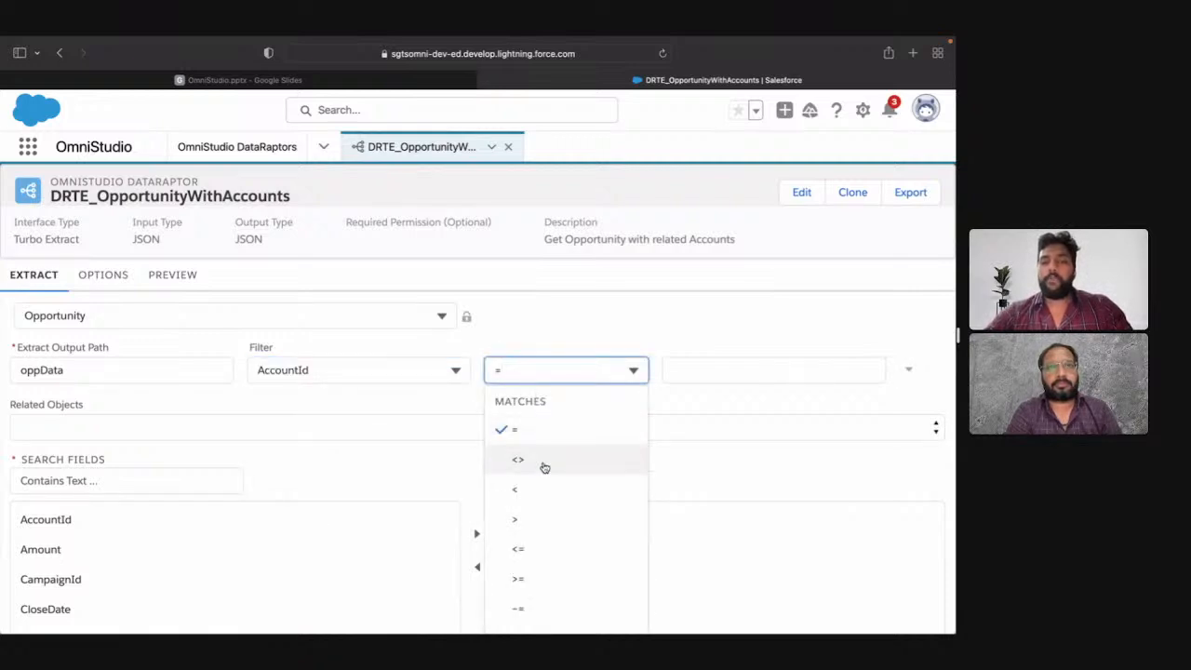
scroll(544, 467, down, 3)
scroll(545, 467, down, 3)
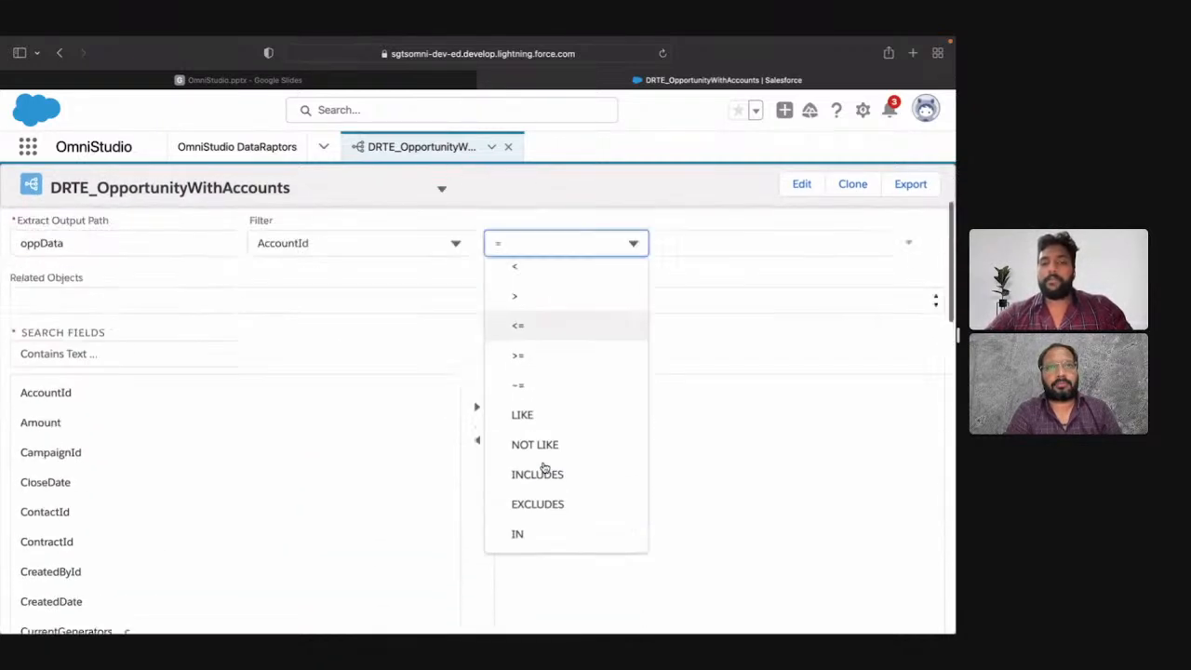
scroll(544, 467, up, 5)
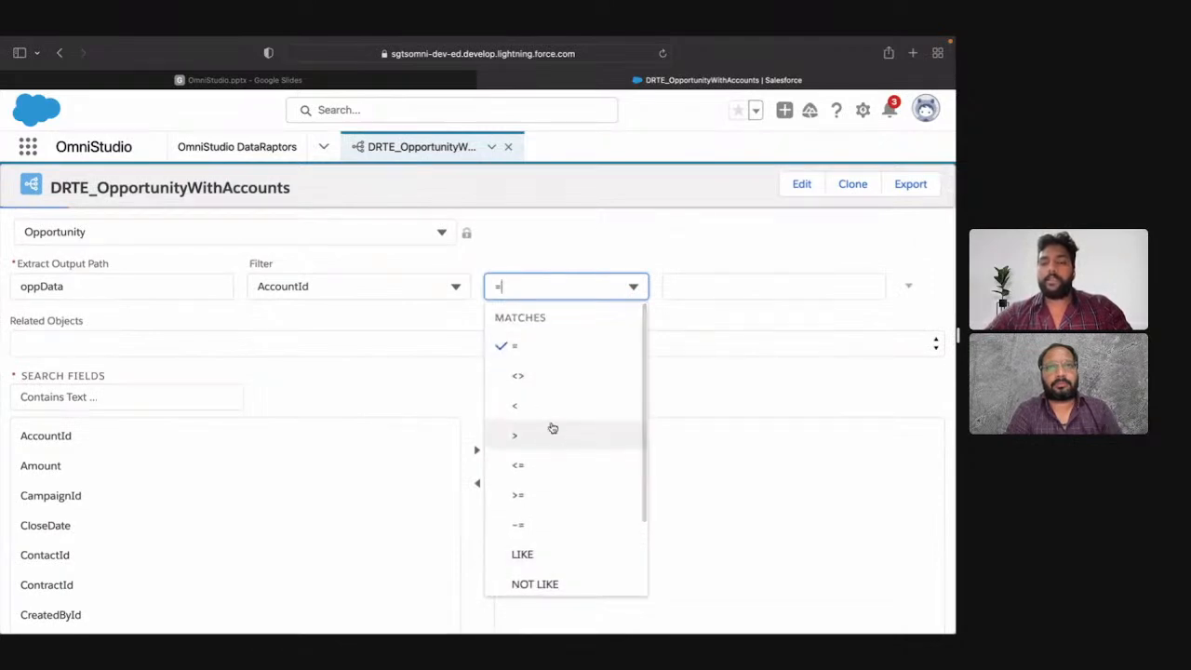
scroll(551, 463, down, 1)
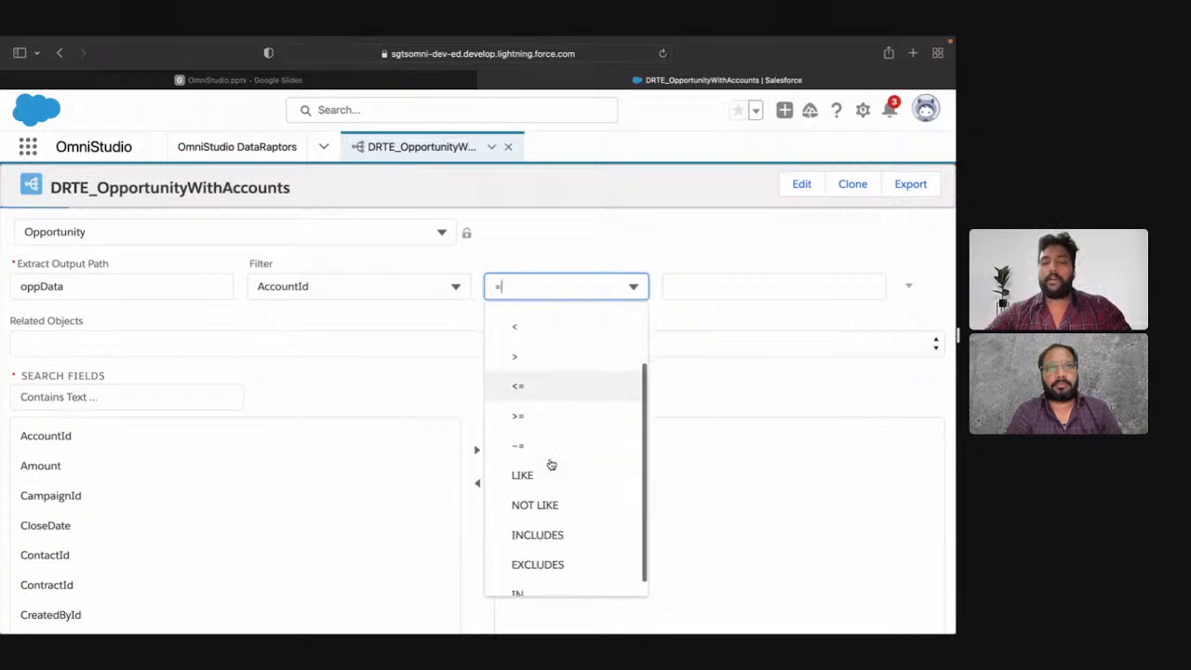
scroll(551, 481, down, 1)
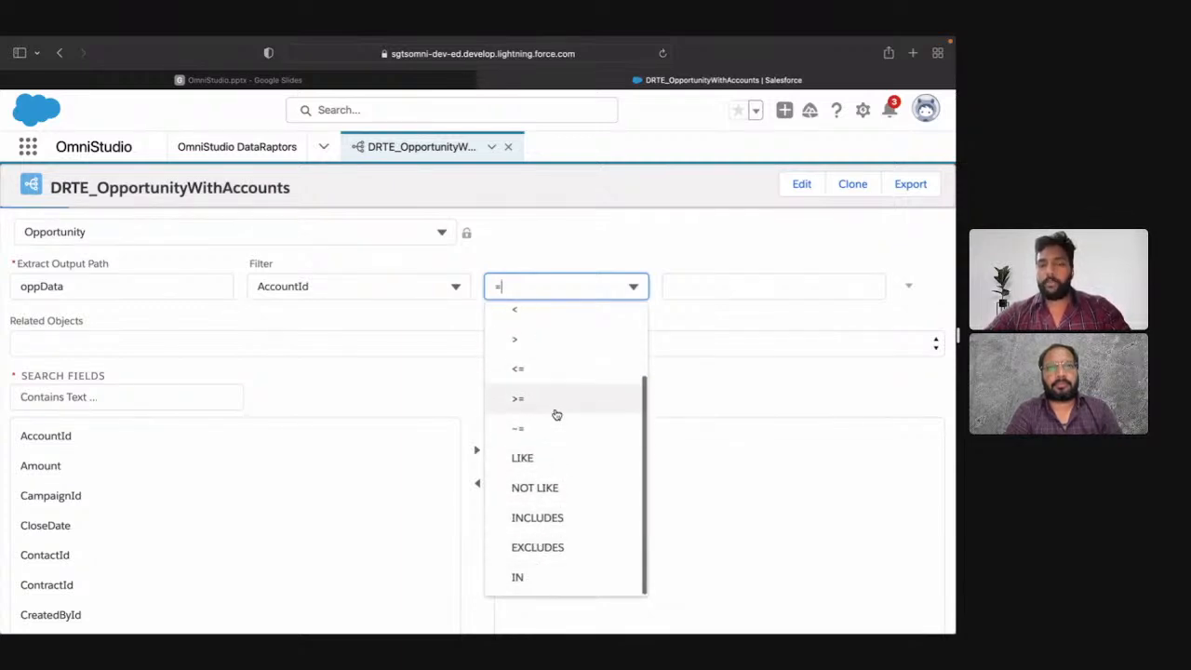
scroll(555, 415, up, 2)
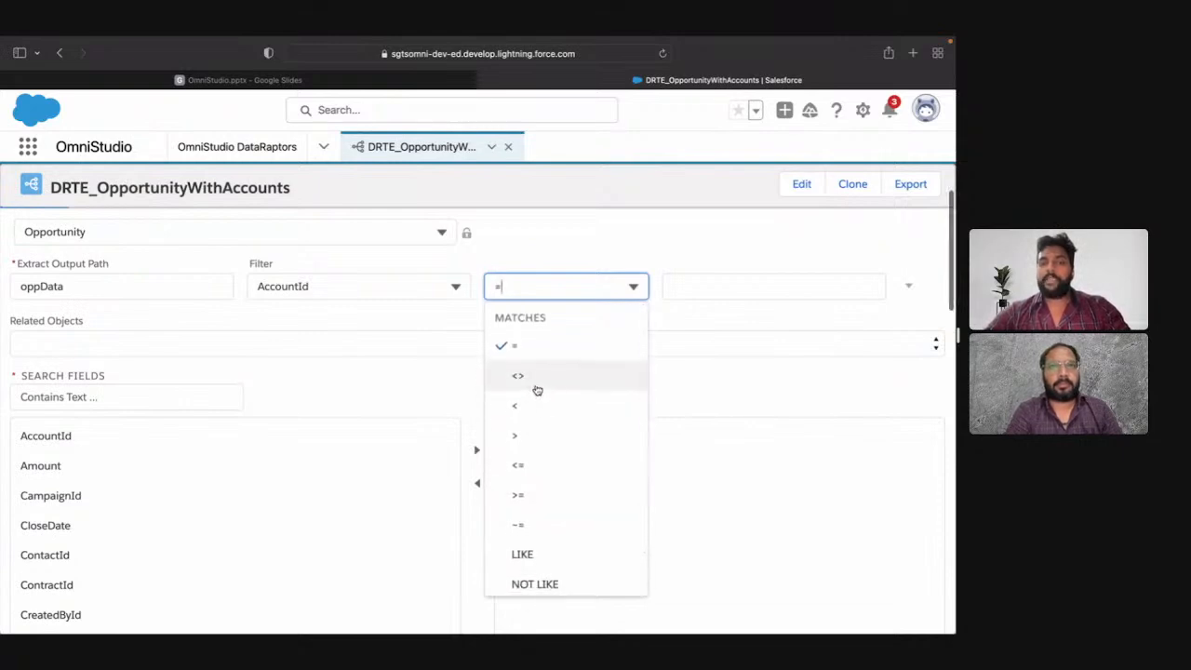
click(537, 377)
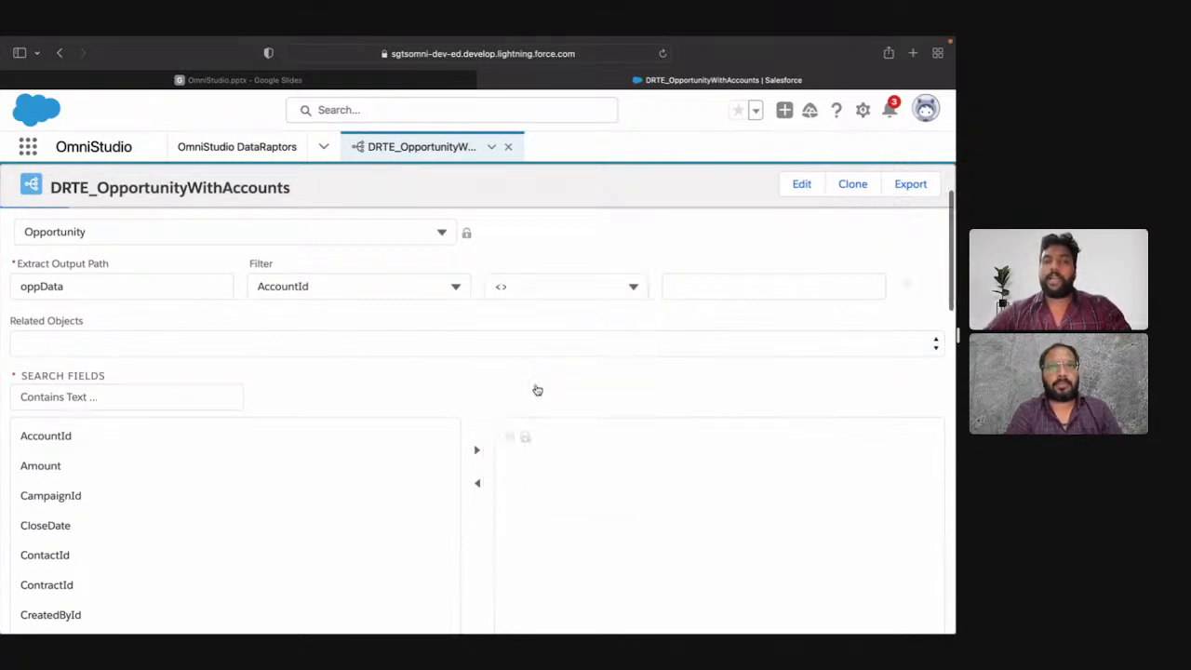
click(702, 288)
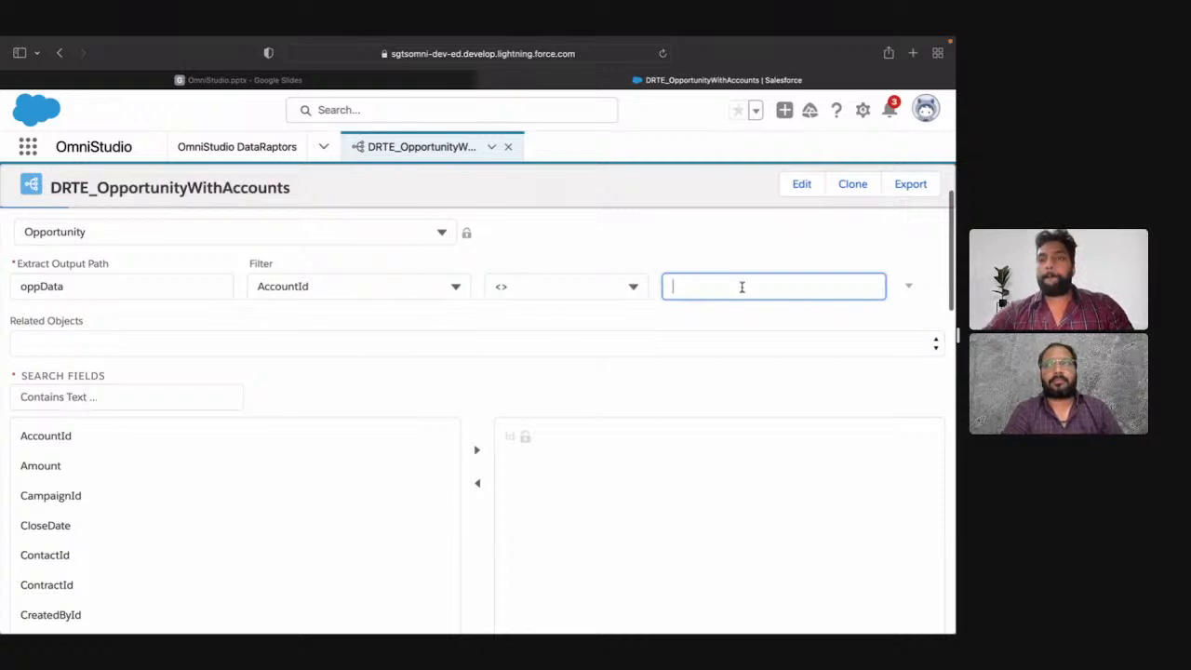
click(611, 327)
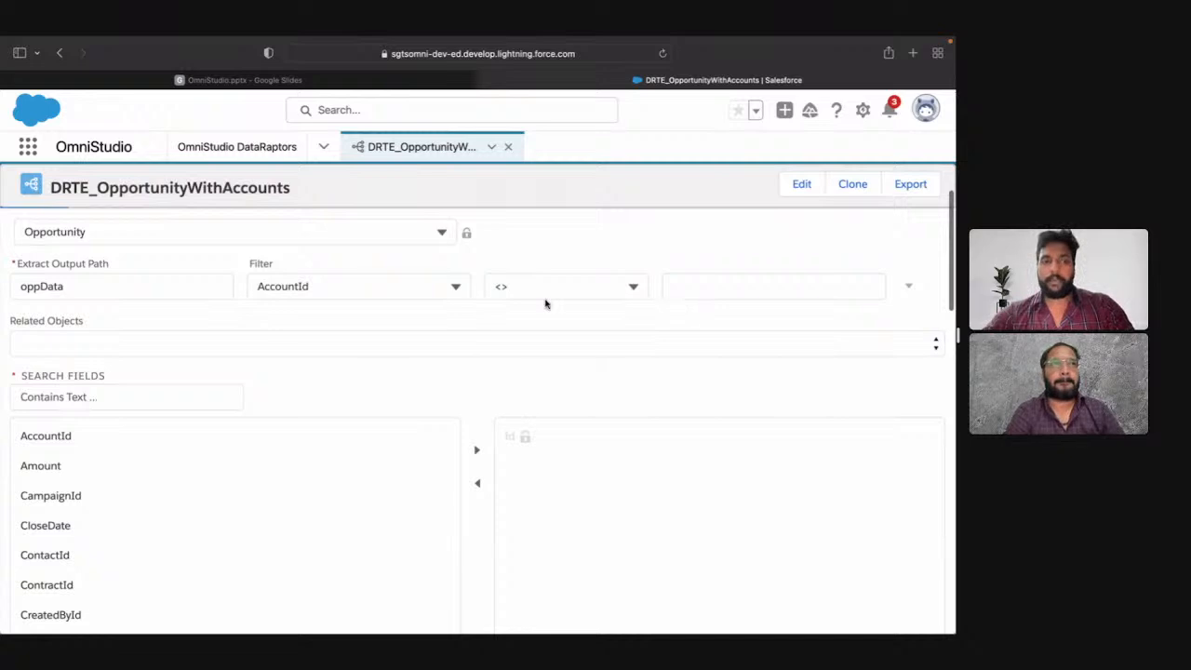
Step: Add the Opportunity fields AccountId, Amount, CloseDate and StageName to the extracted fields
scroll(190, 363, down, 3)
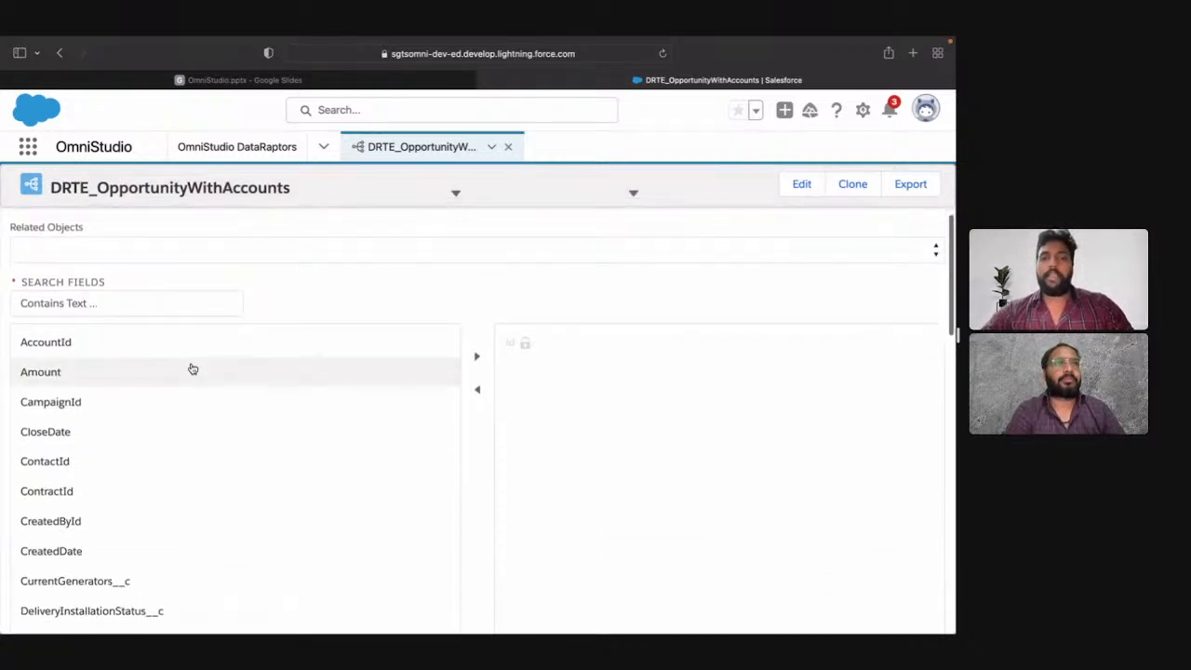
scroll(192, 366, down, 3)
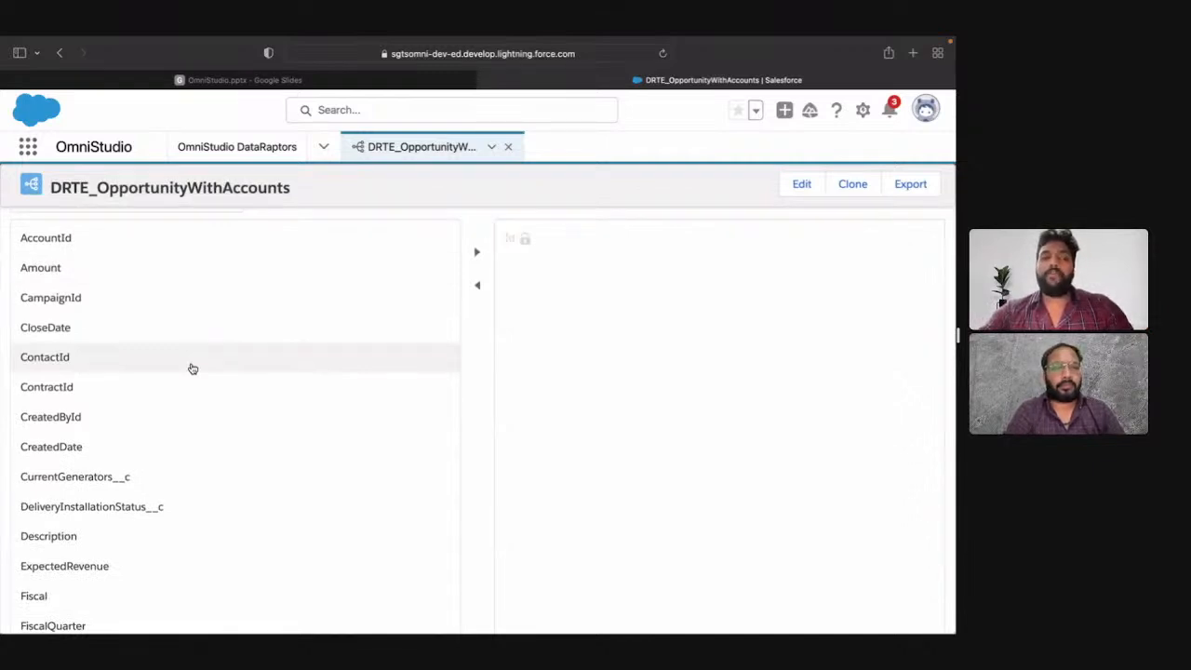
click(120, 251)
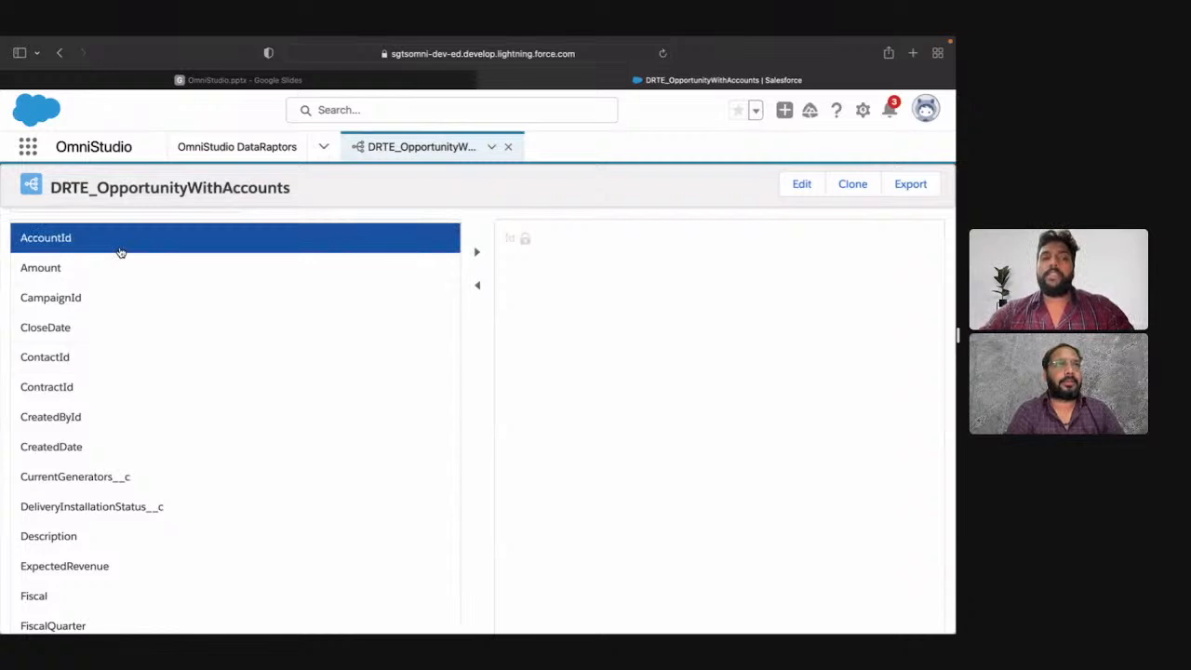
shift+click(130, 266)
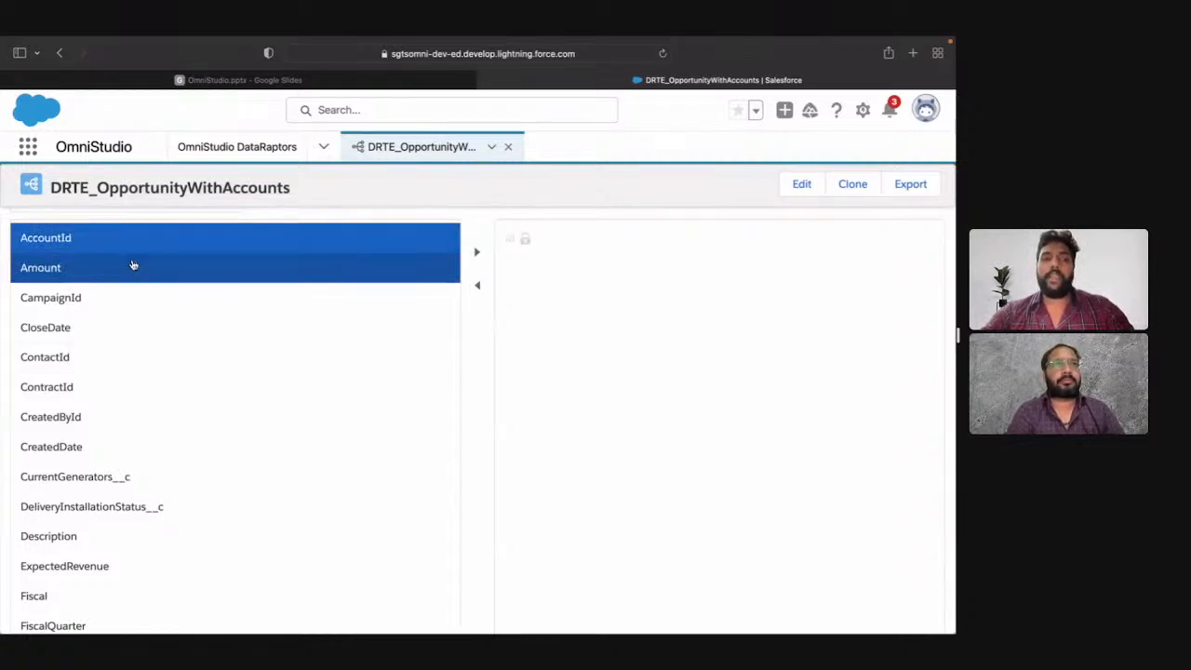
super+click(217, 339)
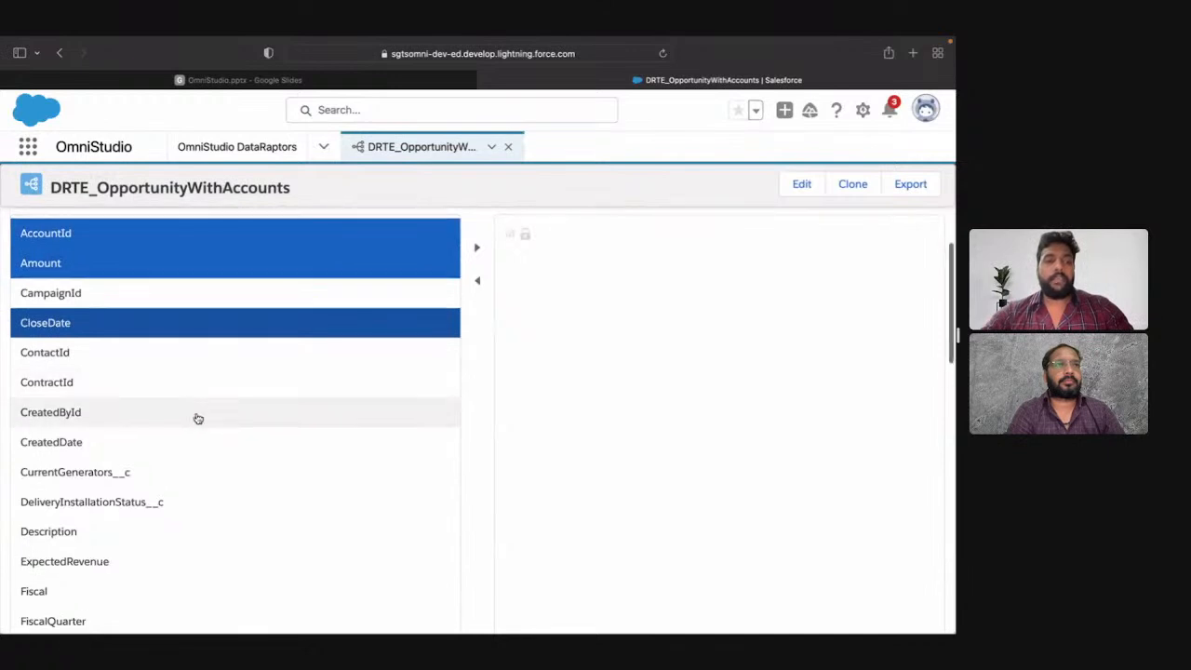
scroll(197, 418, down, 5)
scroll(198, 419, down, 6)
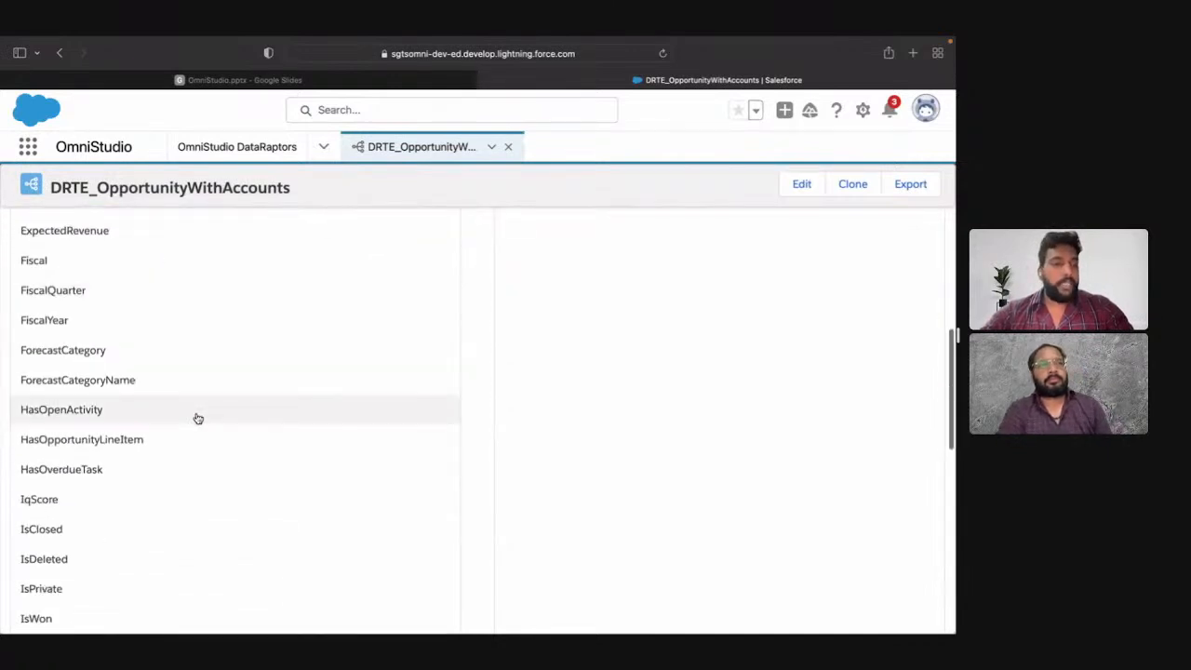
scroll(197, 418, down, 10)
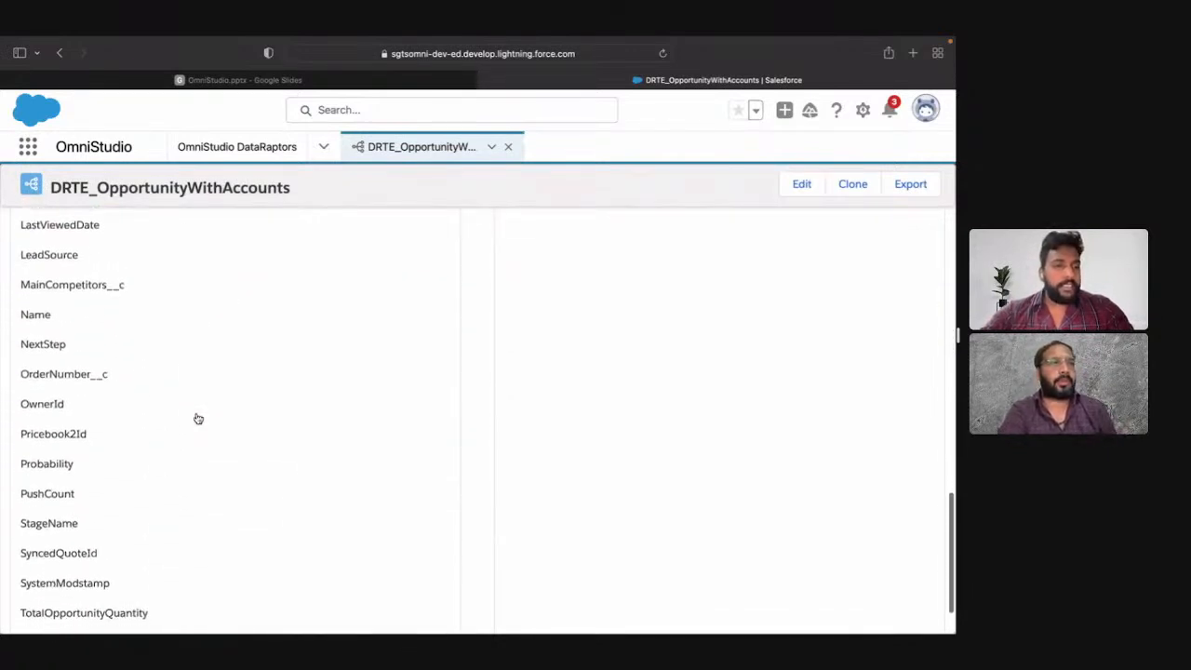
click(161, 453)
scroll(159, 449, up, 15)
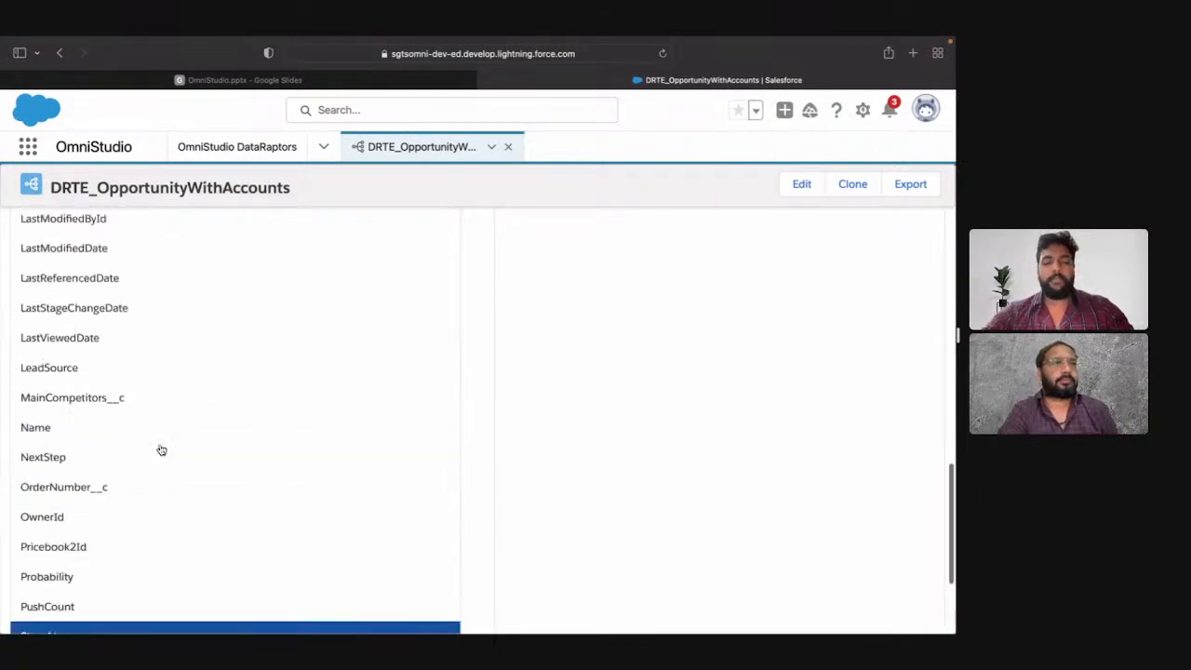
scroll(447, 451, down, 1)
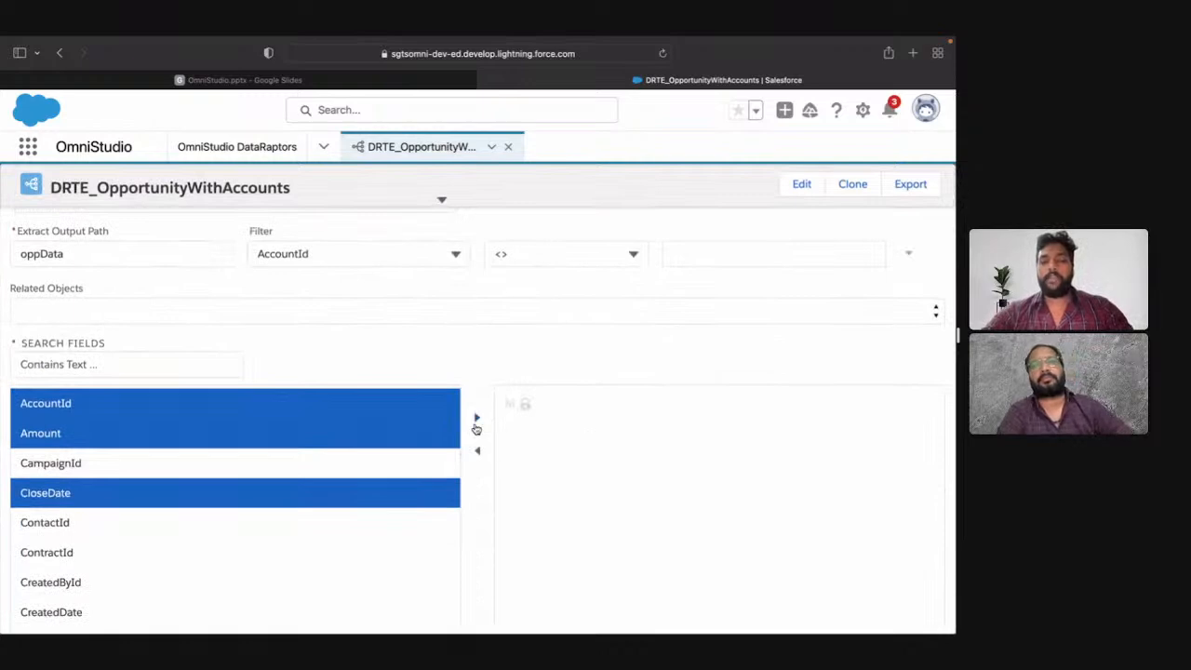
click(476, 421)
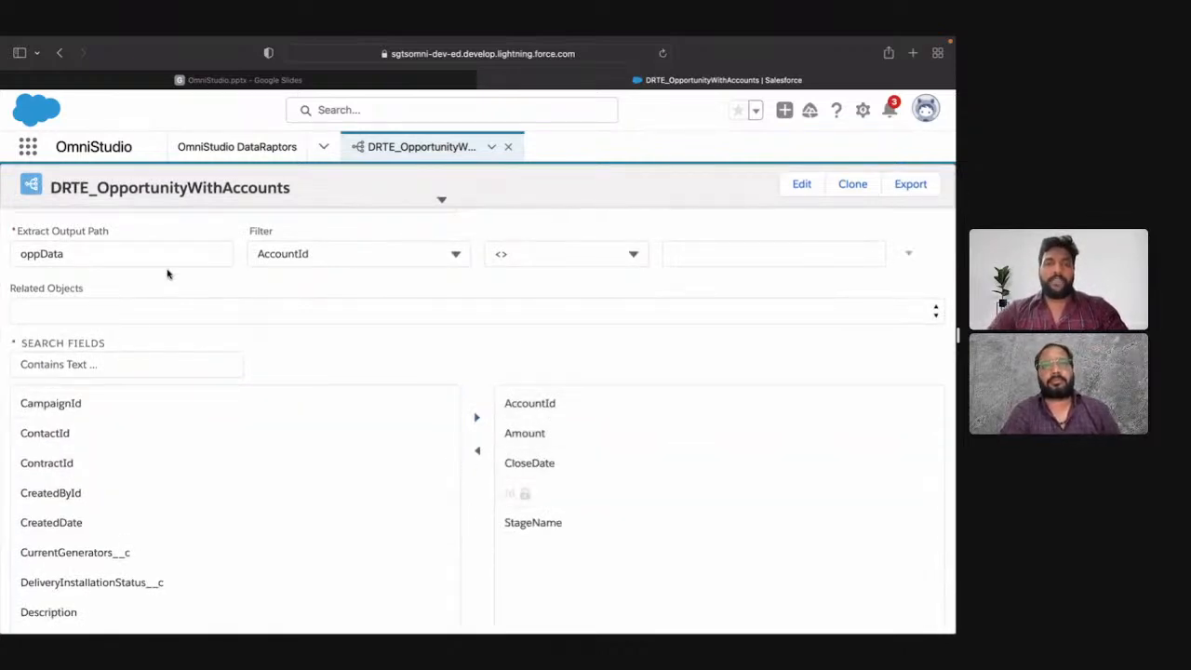
Step: Try to unlock the Opportunity object selection to change its type, and cancel the change
scroll(241, 477, up, 2)
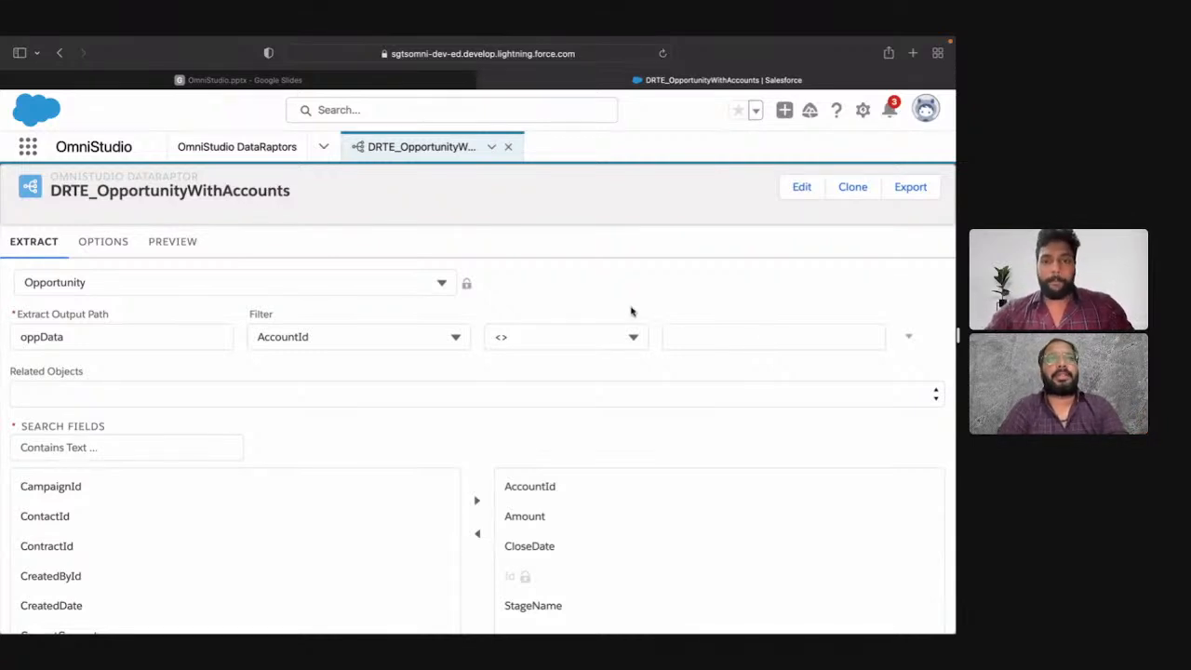
click(466, 283)
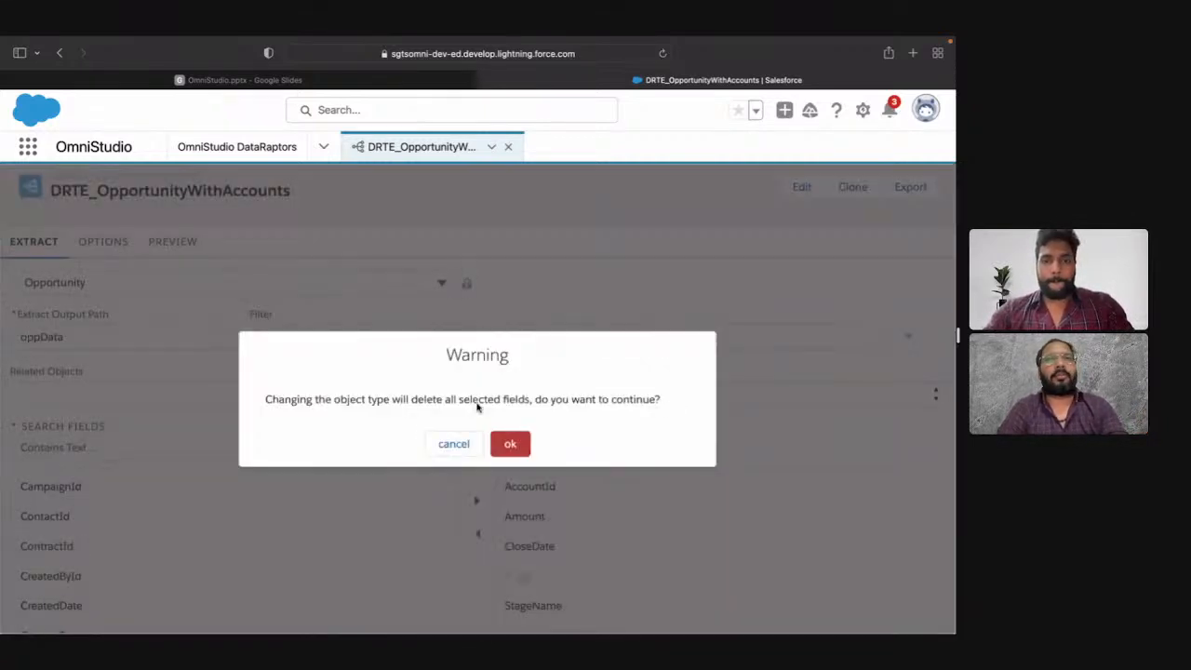
click(452, 446)
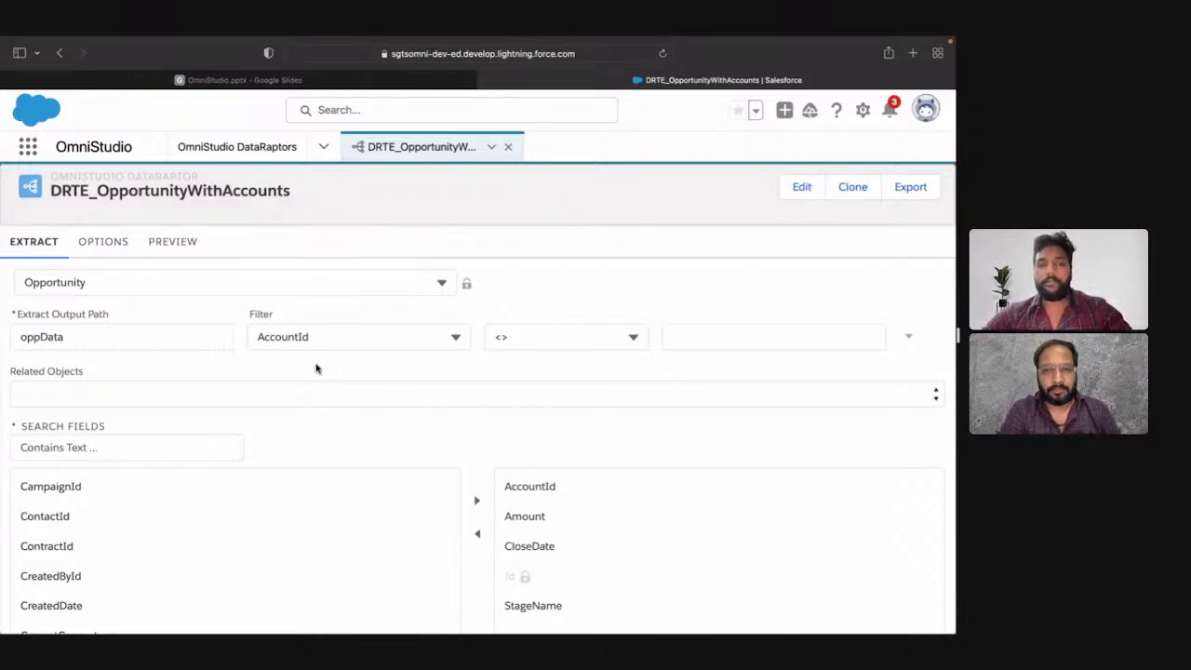
Step: Examine the DataRaptor's options for Time To Live, Salesforce Platform Cache Type and field-level security without choosing a cache type
scroll(316, 369, down, 10)
scroll(316, 369, up, 15)
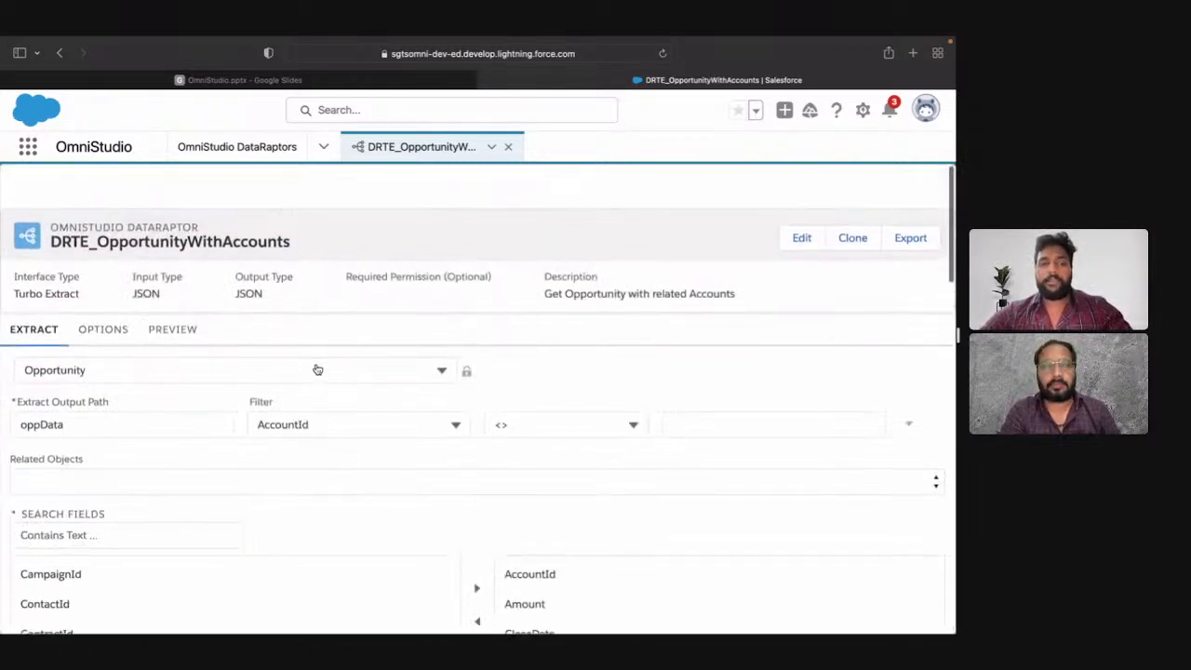
click(104, 291)
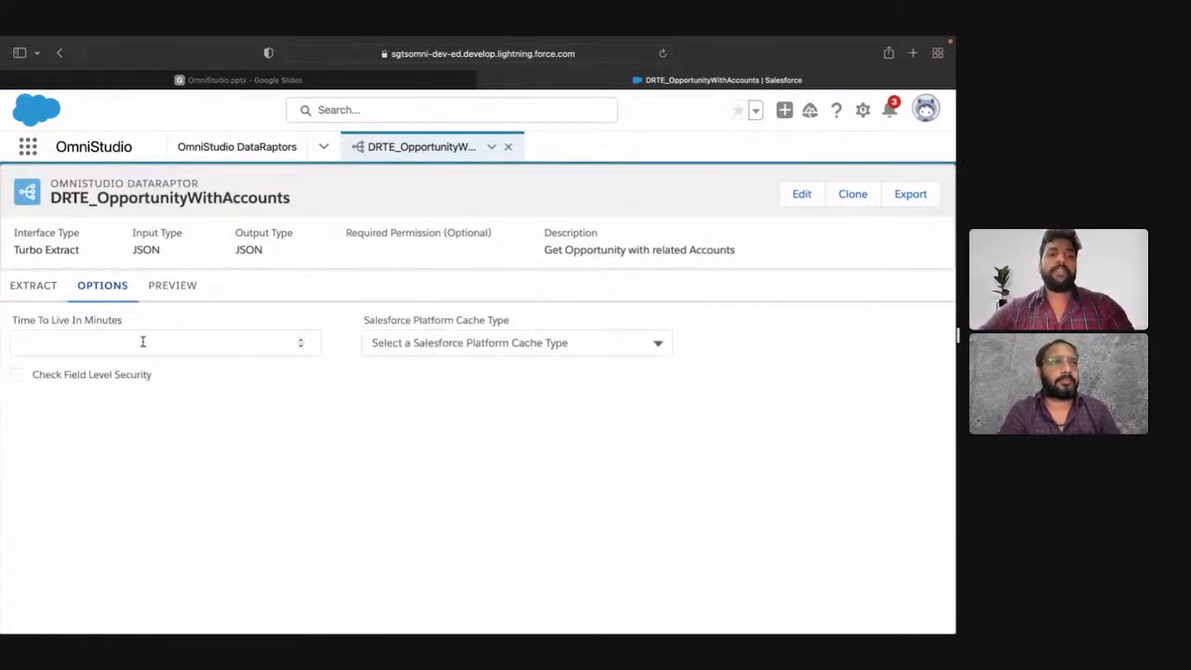
double_click(220, 198)
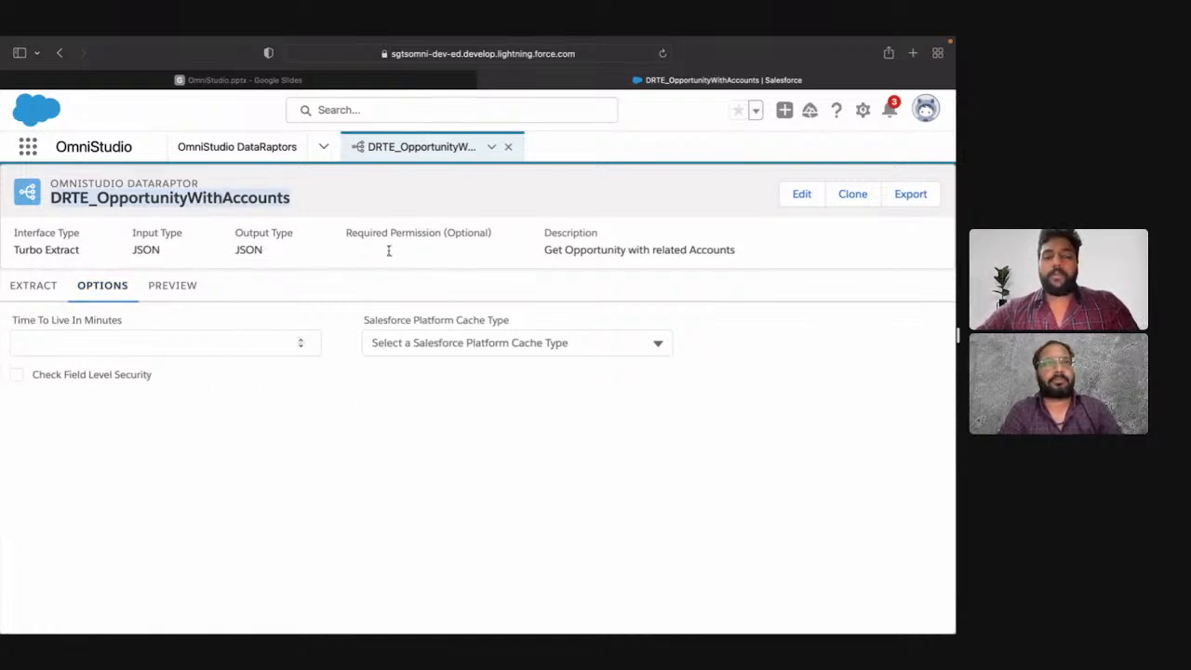
click(346, 224)
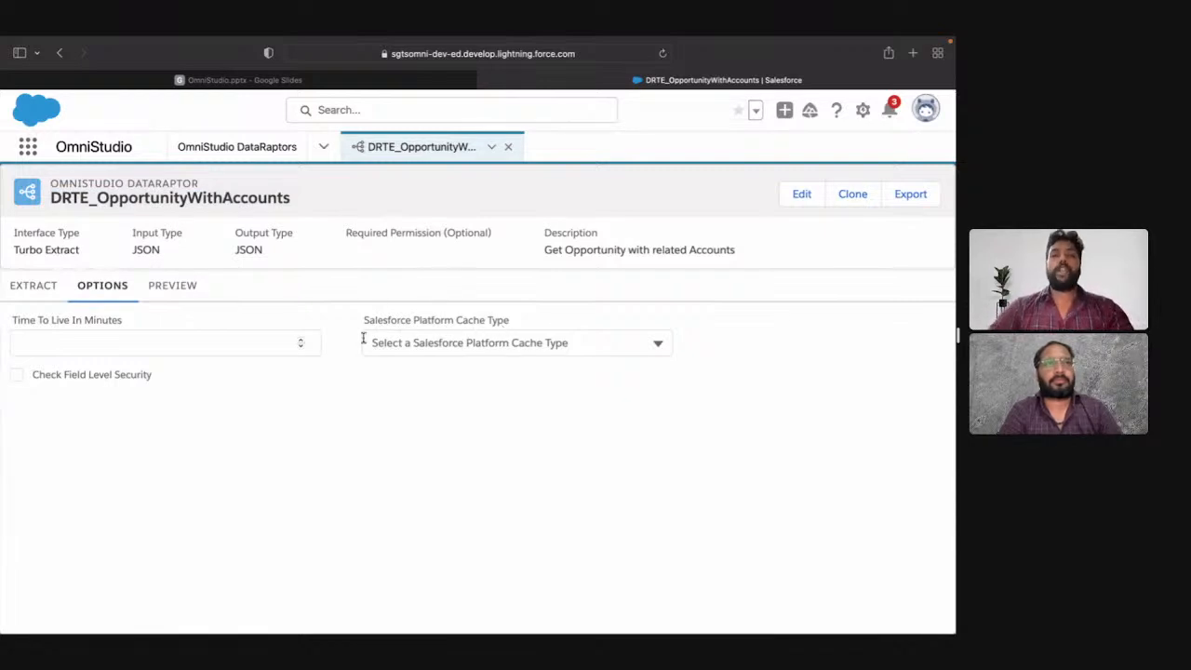
click(458, 342)
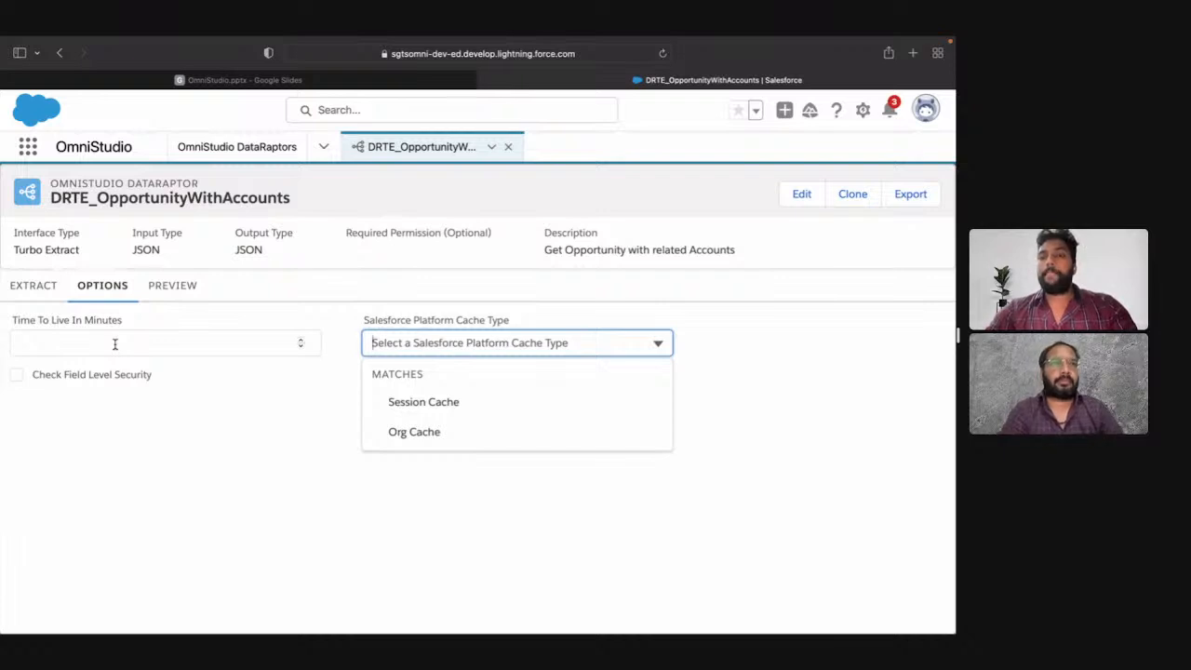
click(238, 443)
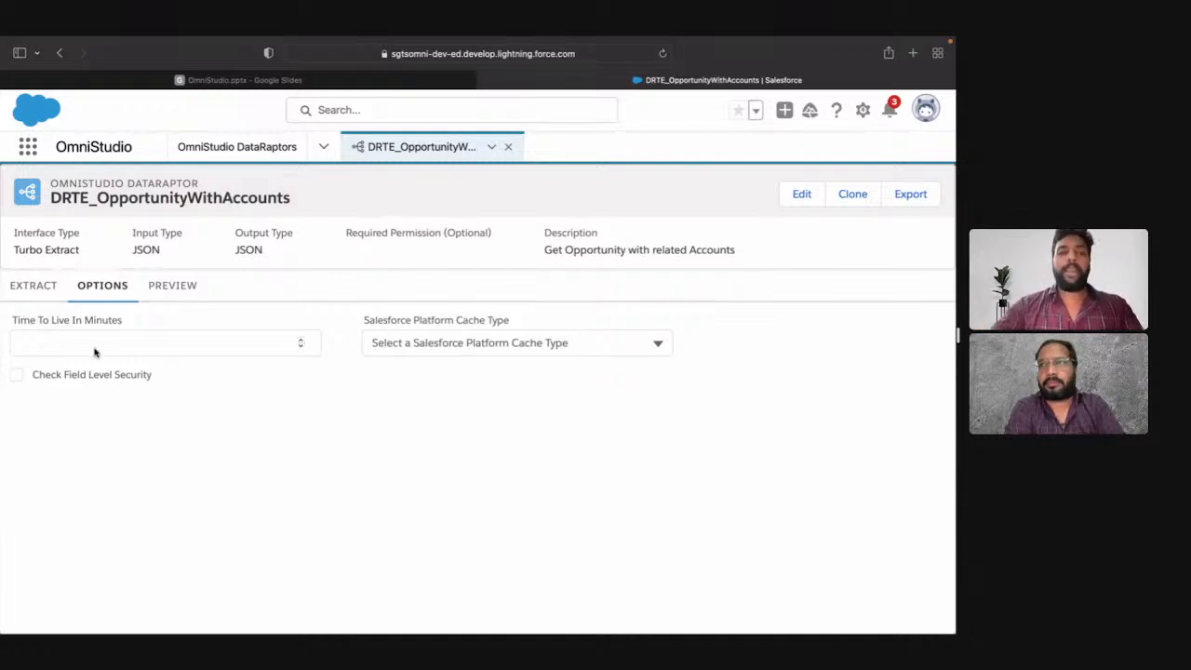
Step: Execute the DataRaptor preview with empty input parameters and expand the Errors output
click(38, 285)
scroll(919, 549, down, 1)
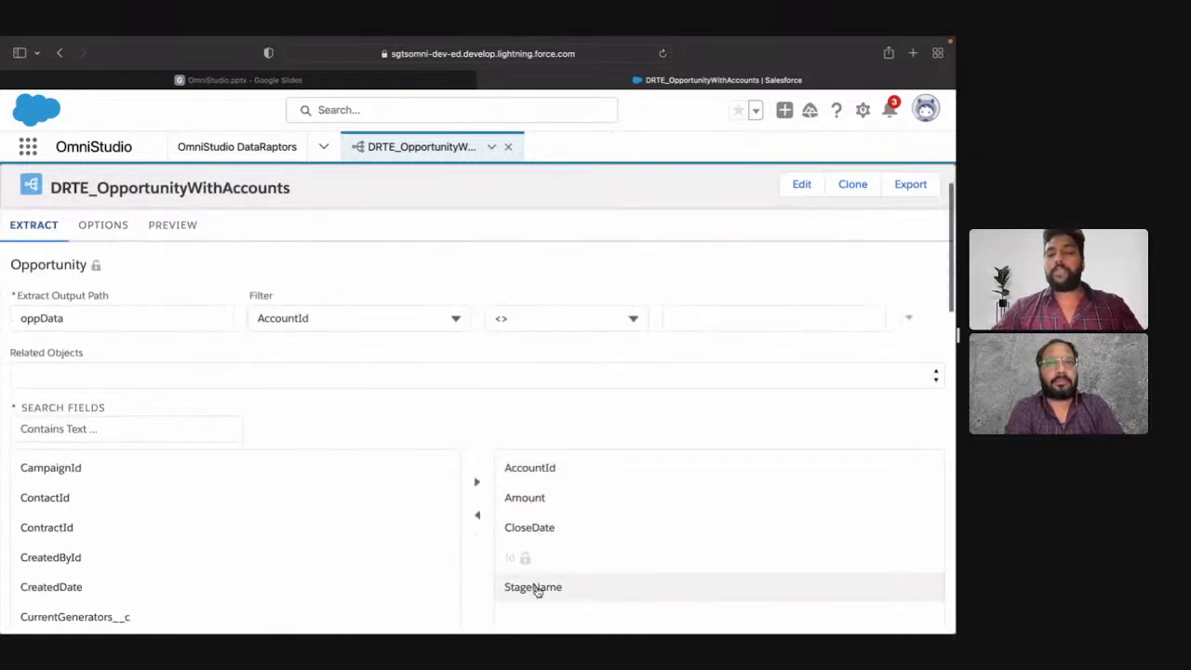
click(124, 232)
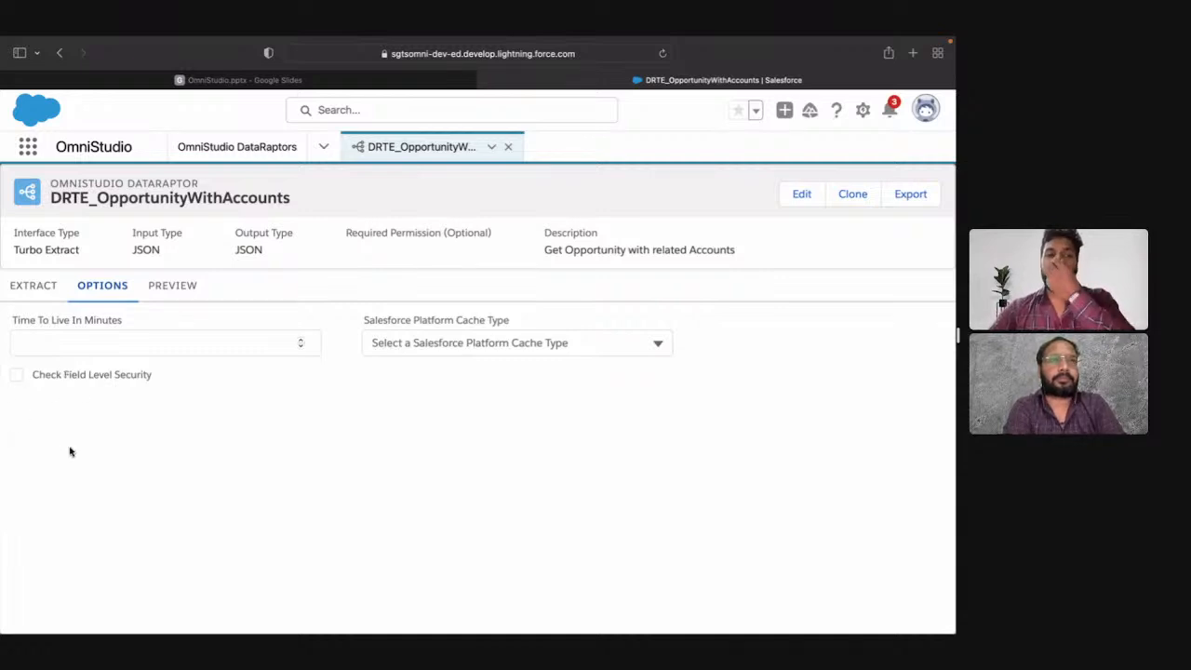
click(178, 292)
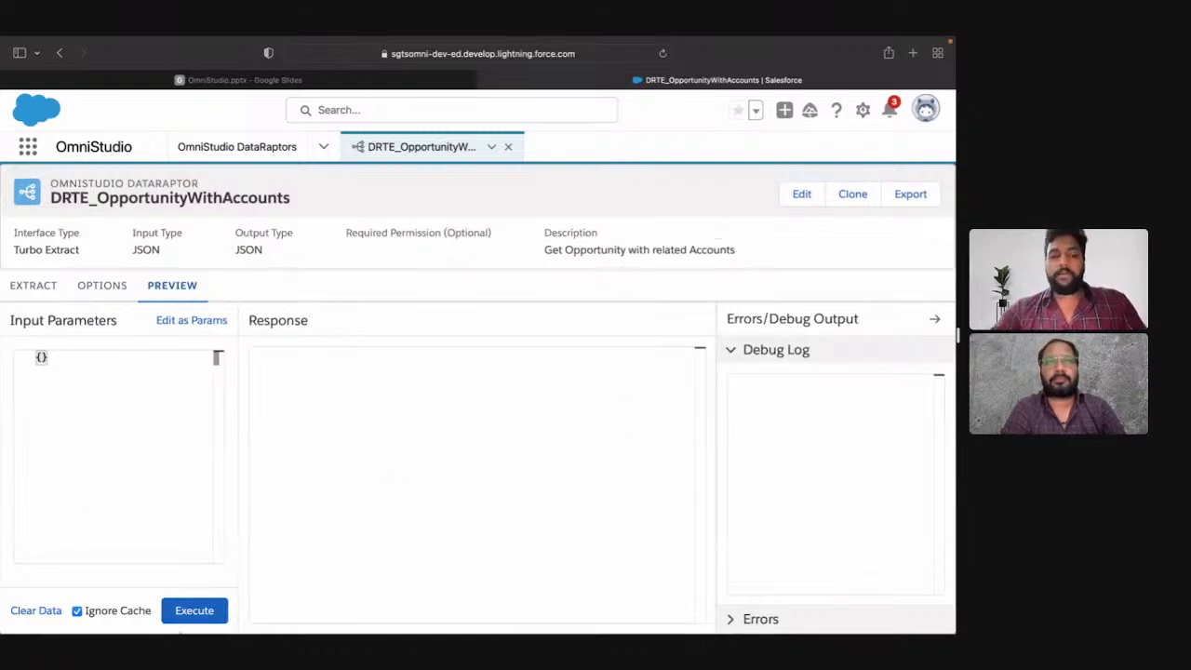
click(193, 611)
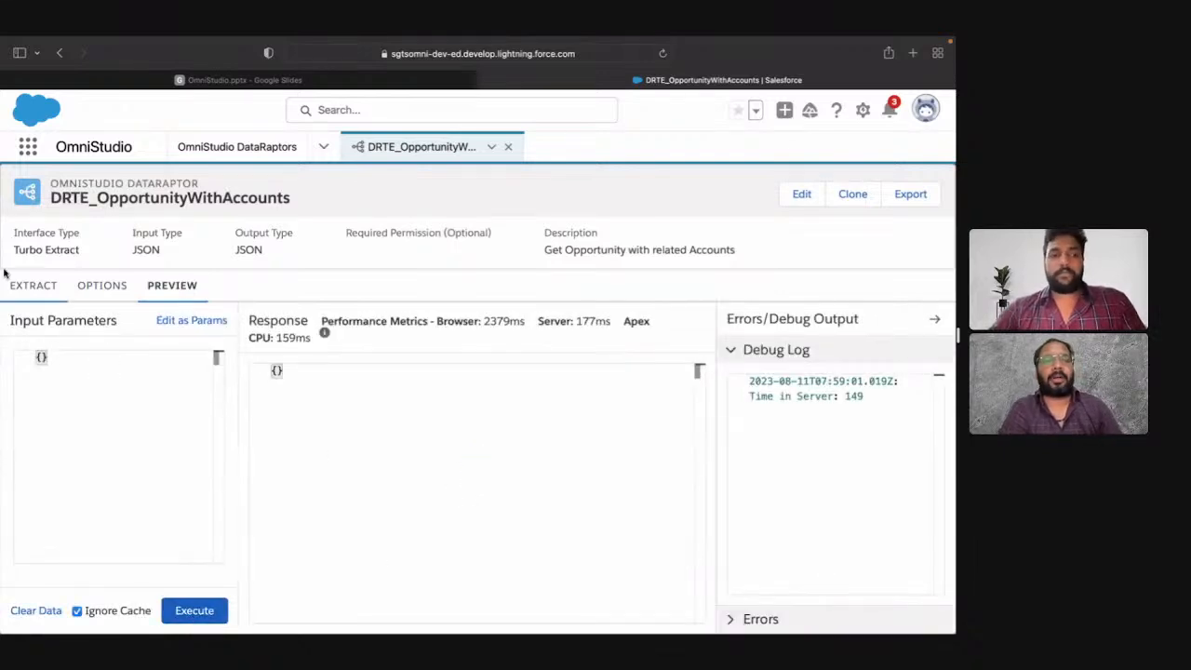
click(793, 620)
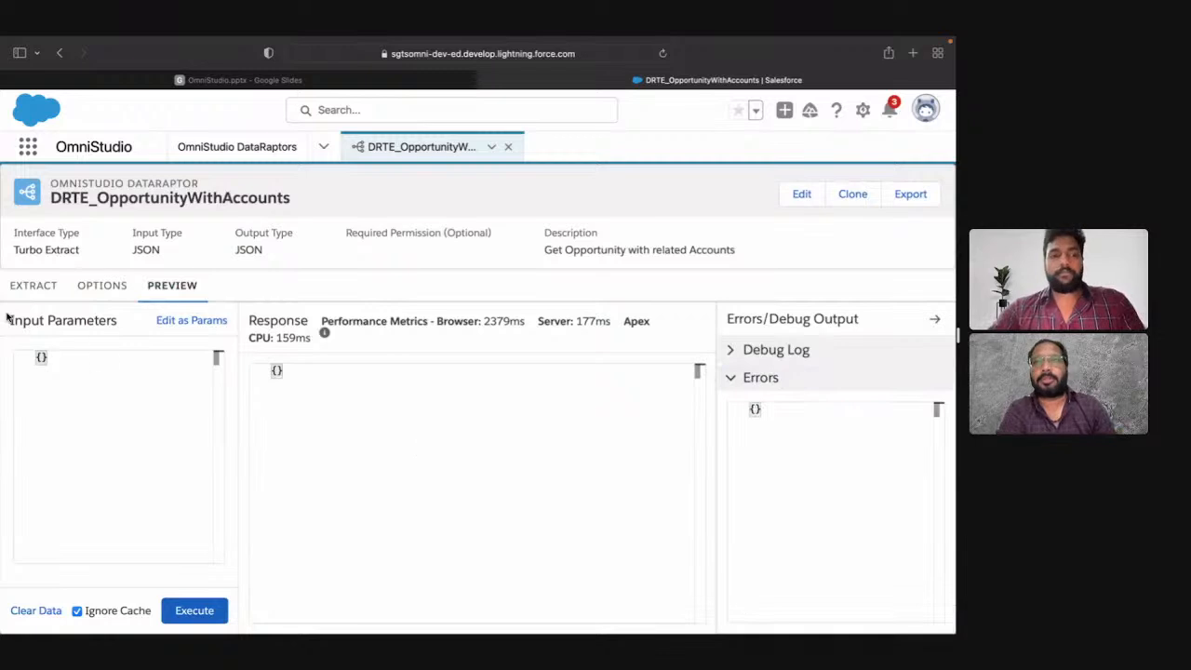
Step: Set the comparison value of the Opportunity AccountId filter to " and execute the preview again
click(28, 289)
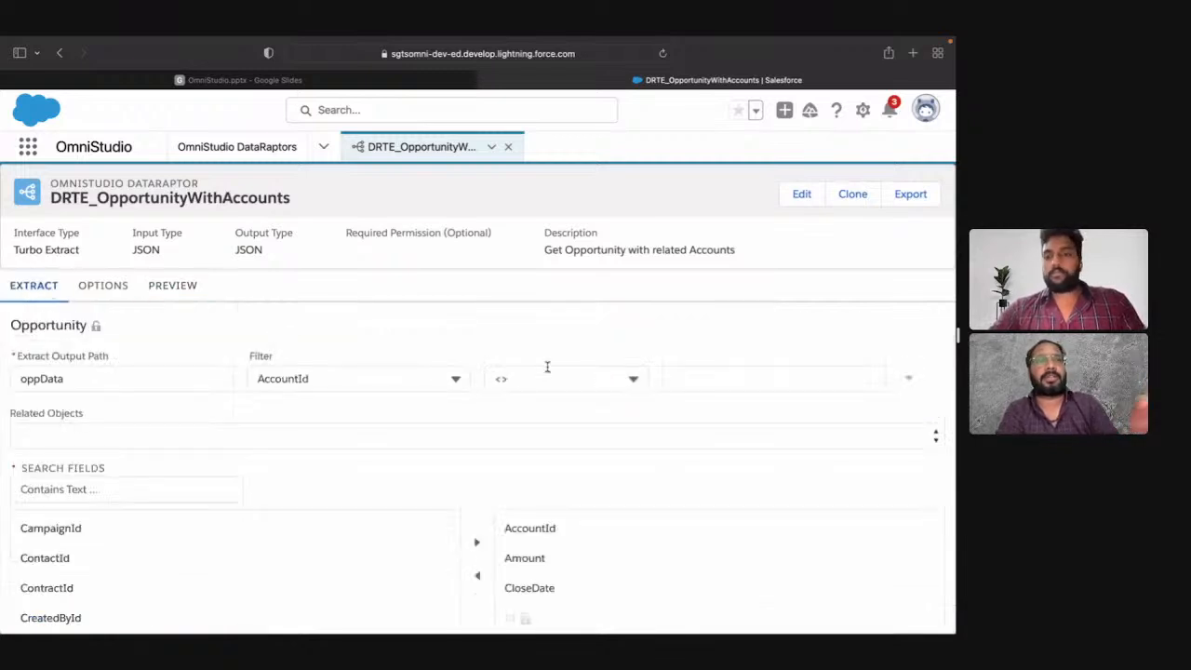
click(686, 378)
text(")
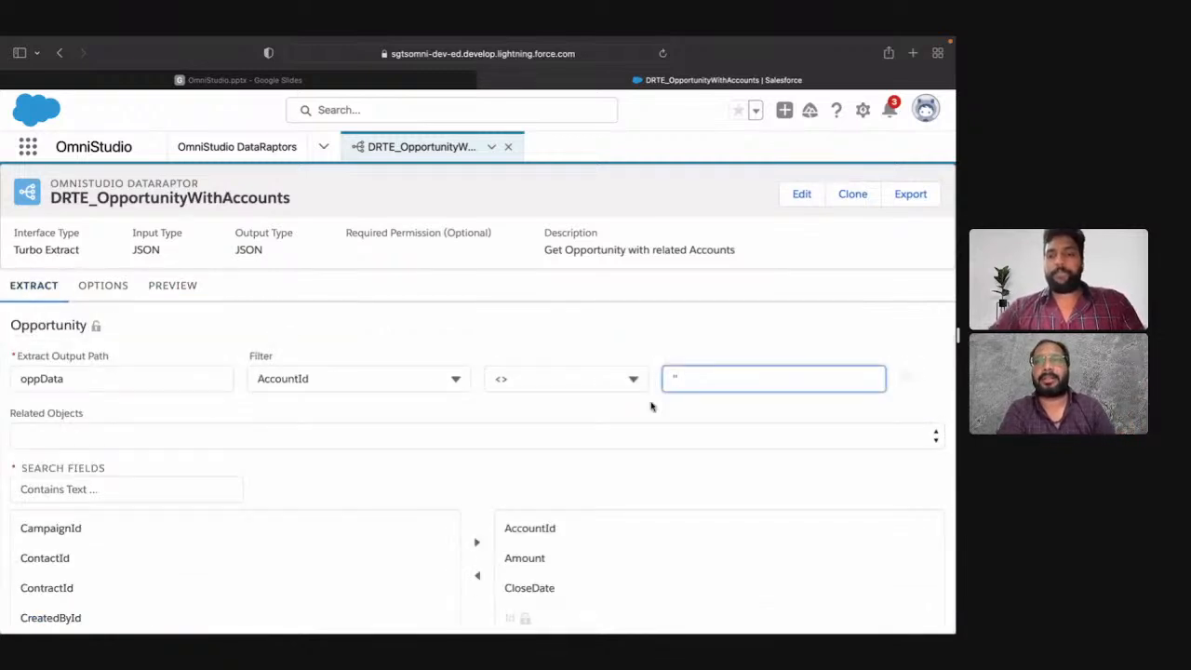
click(651, 406)
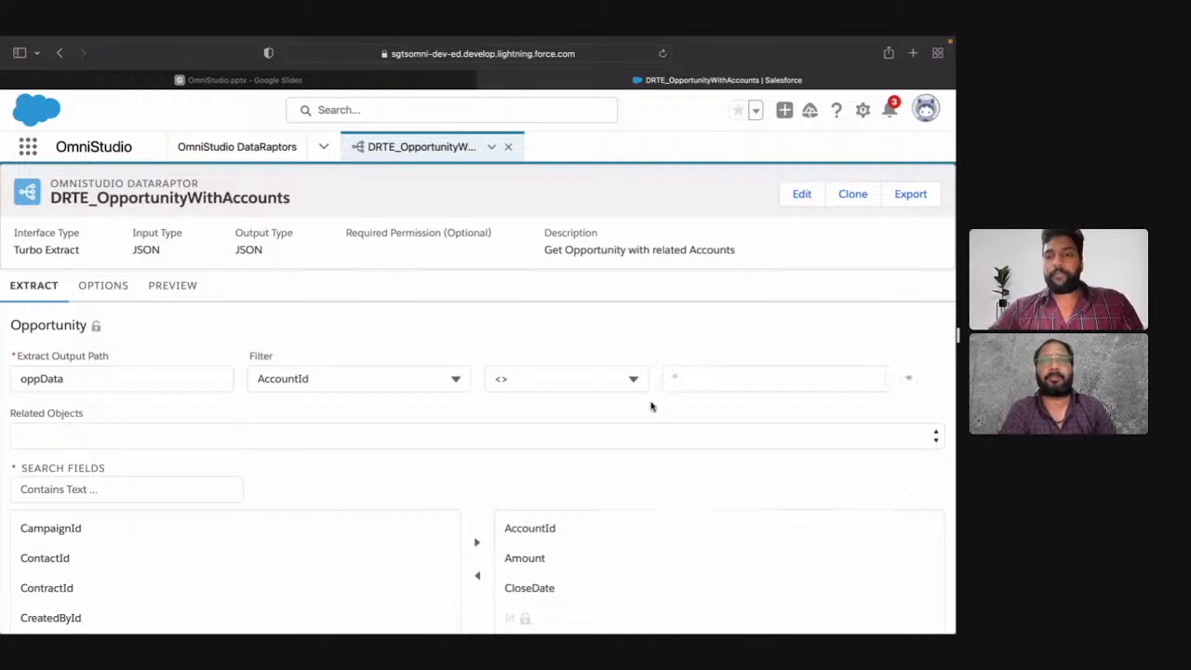
click(194, 294)
click(194, 616)
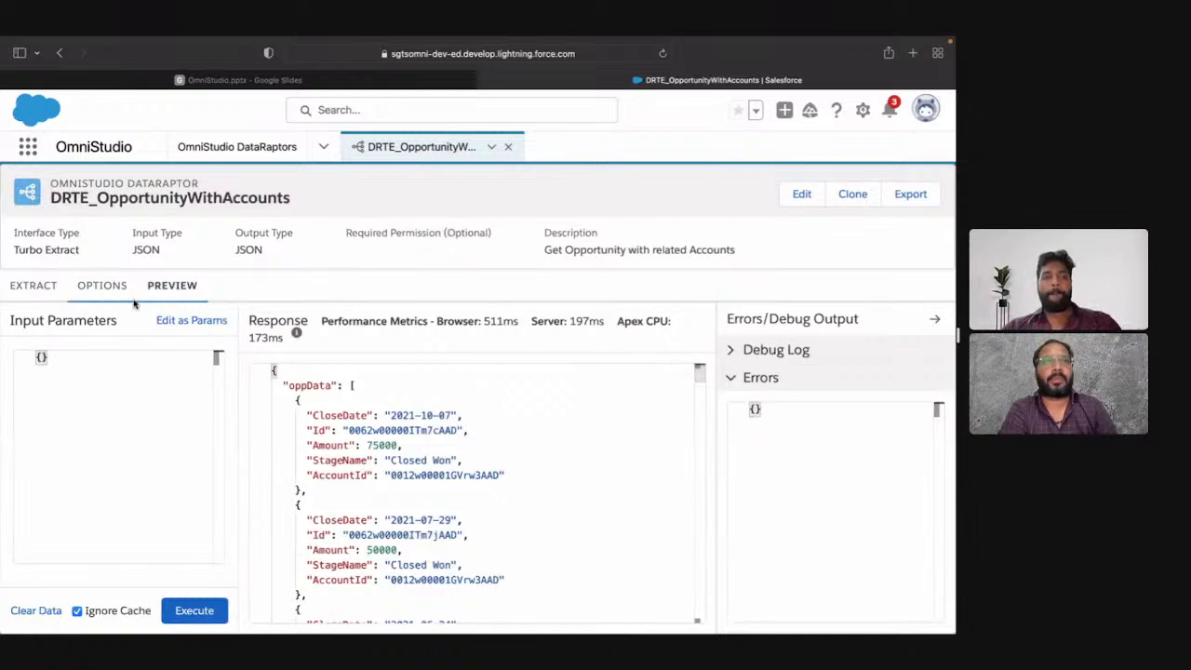
Step: Compare the extract configuration with the preview response and examine the fields returned for each opportunity under oppData
click(30, 288)
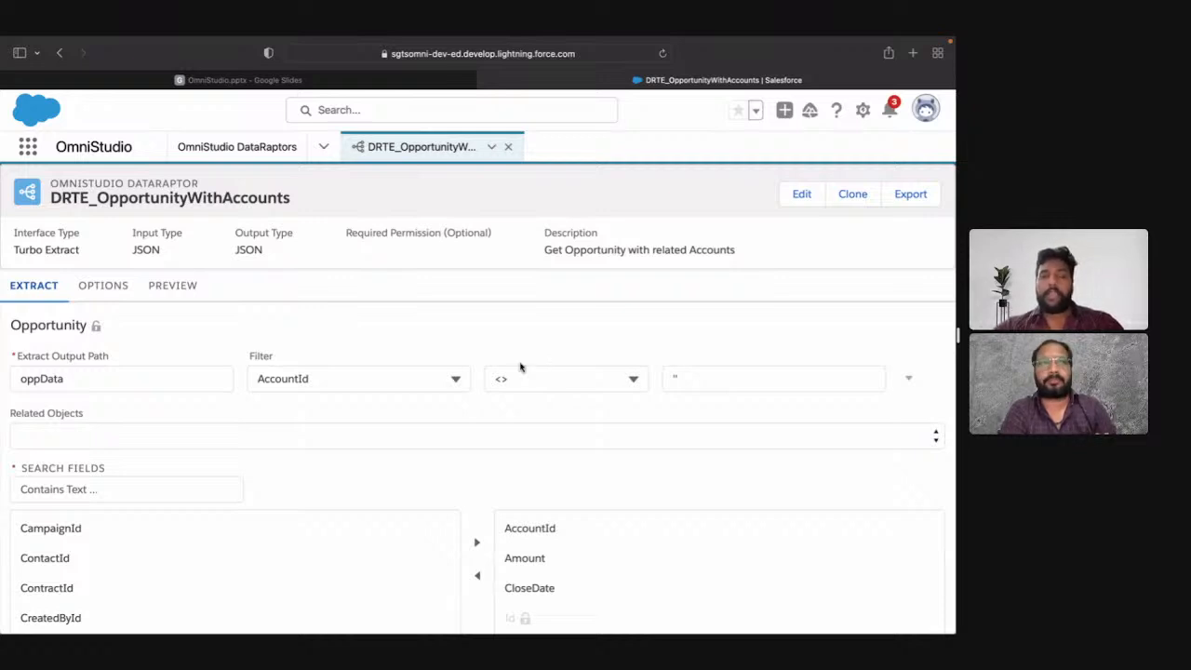
click(167, 285)
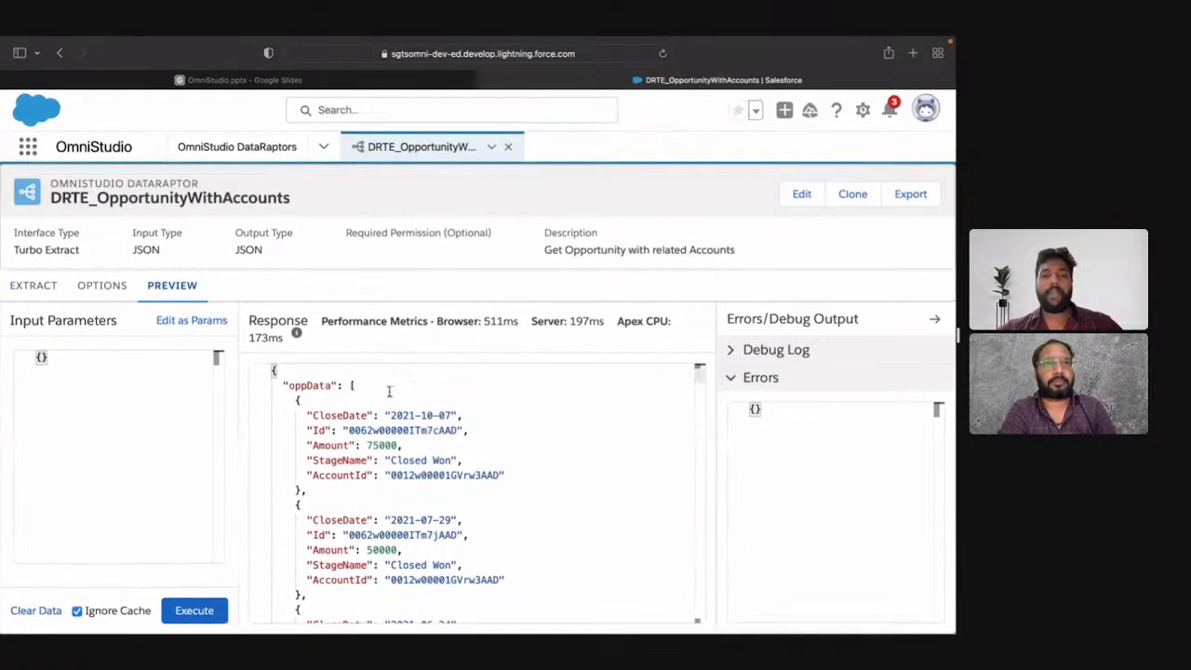
scroll(389, 391, down, 10)
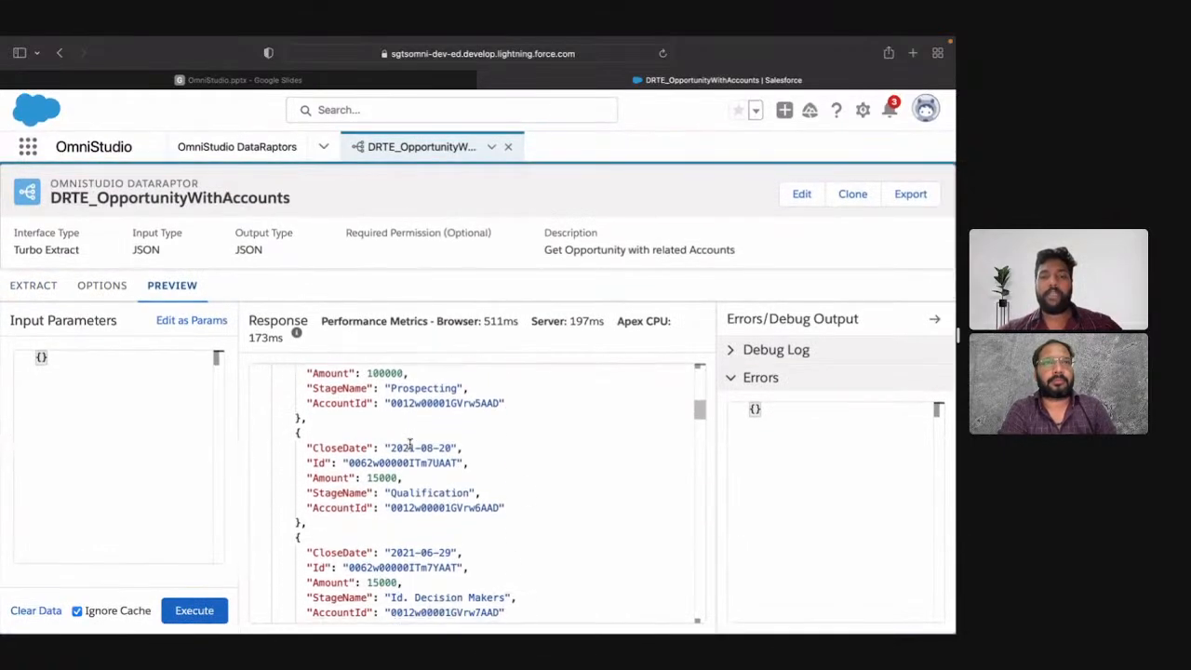
scroll(409, 444, up, 10)
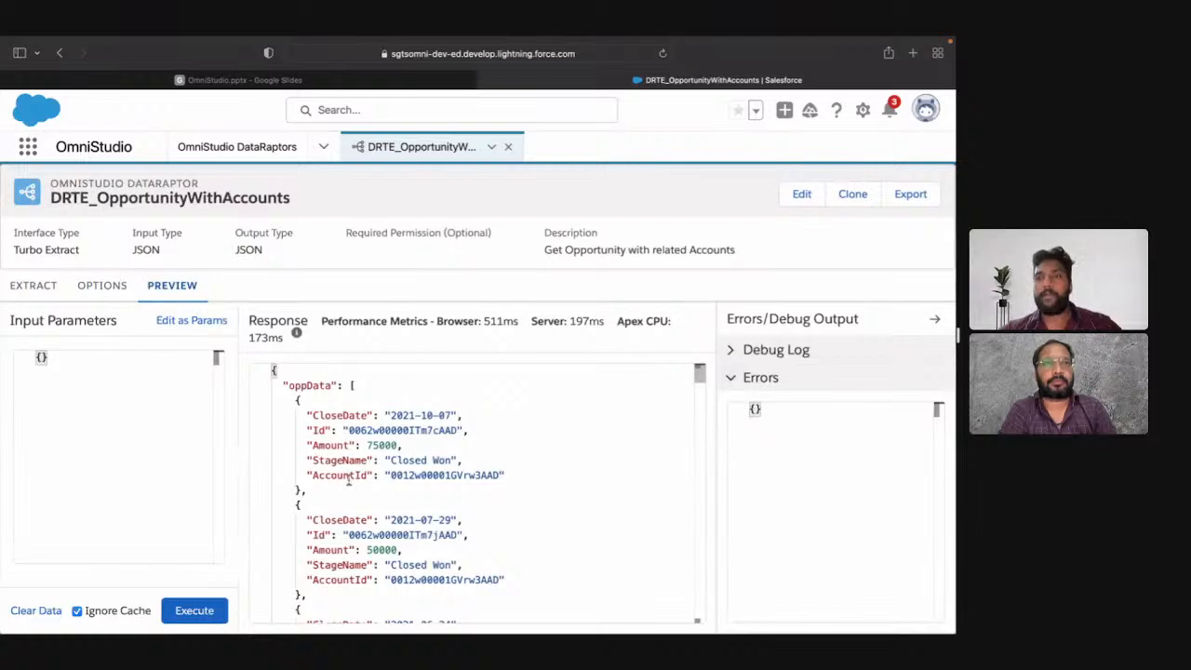
double_click(336, 415)
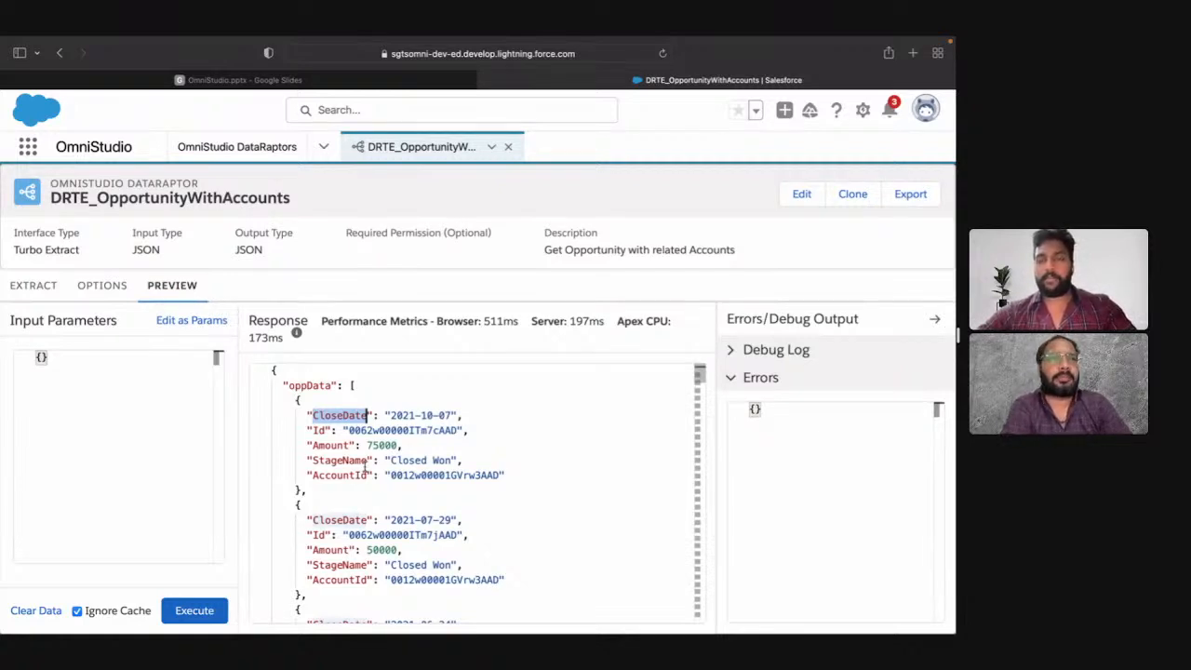
click(570, 211)
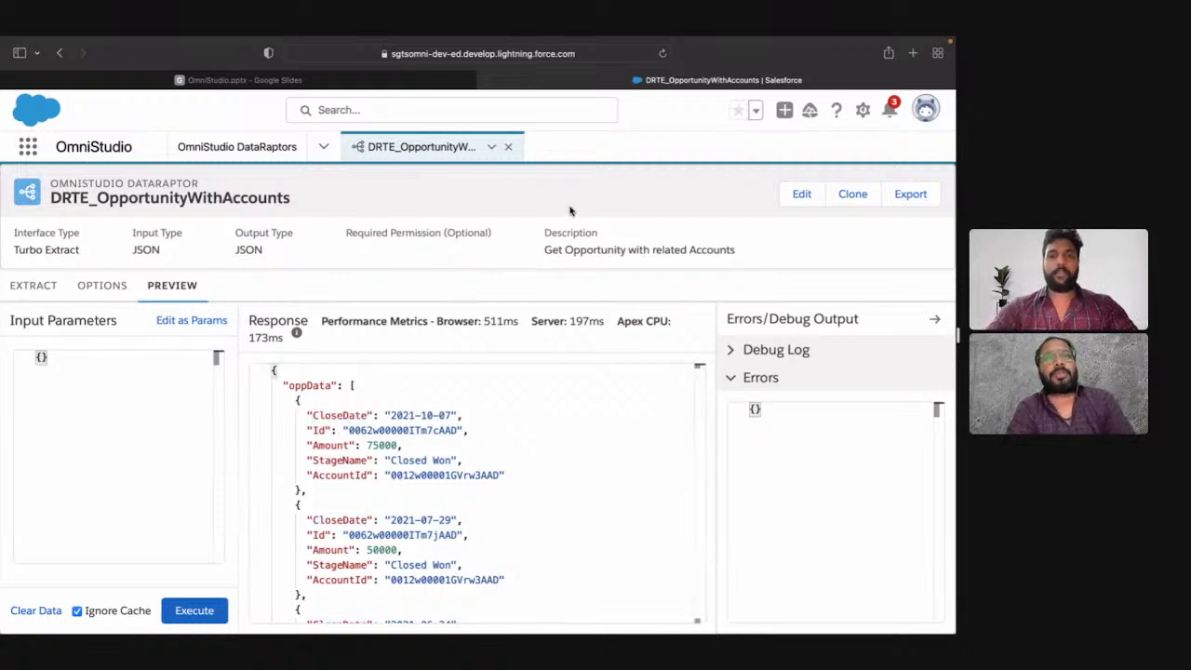
Step: Search the web for "json bolb" in a new browser tab and open the JSON Blob site
key(super+t)
text(json b)
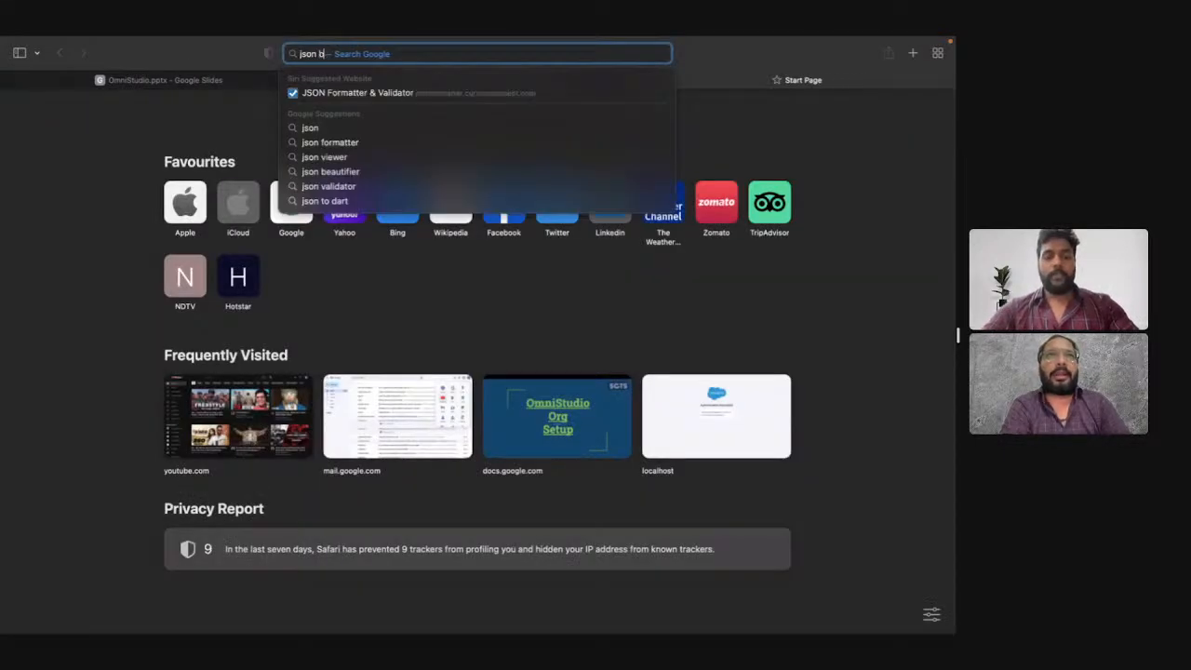
text(olb)
key(Return)
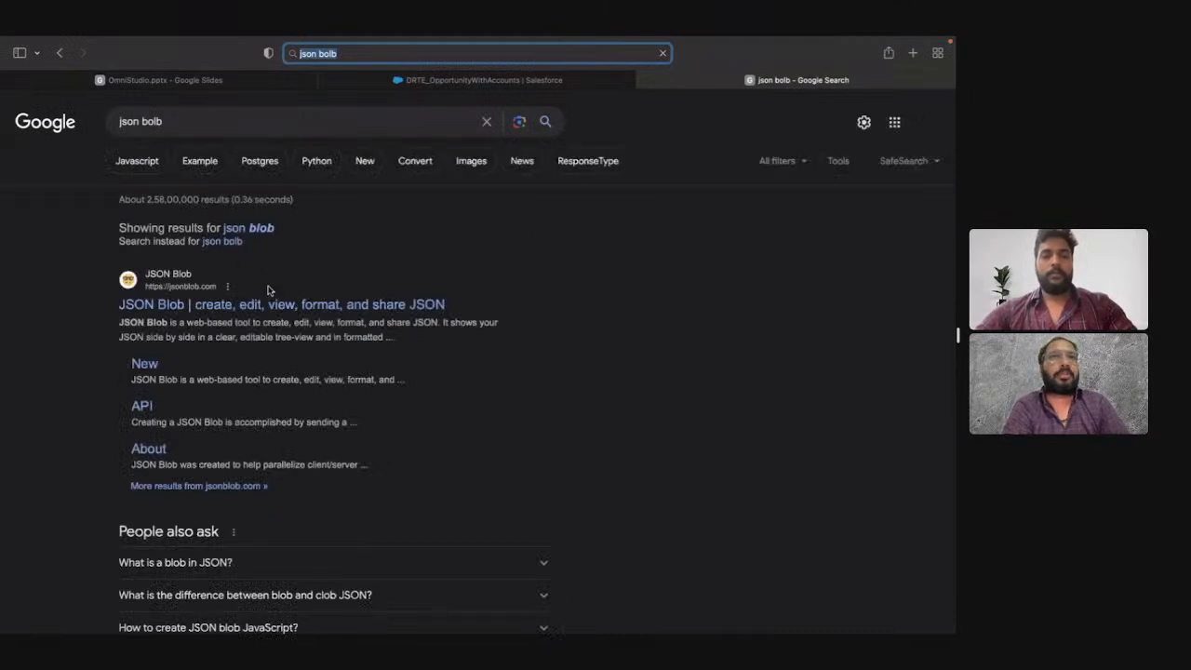
click(275, 303)
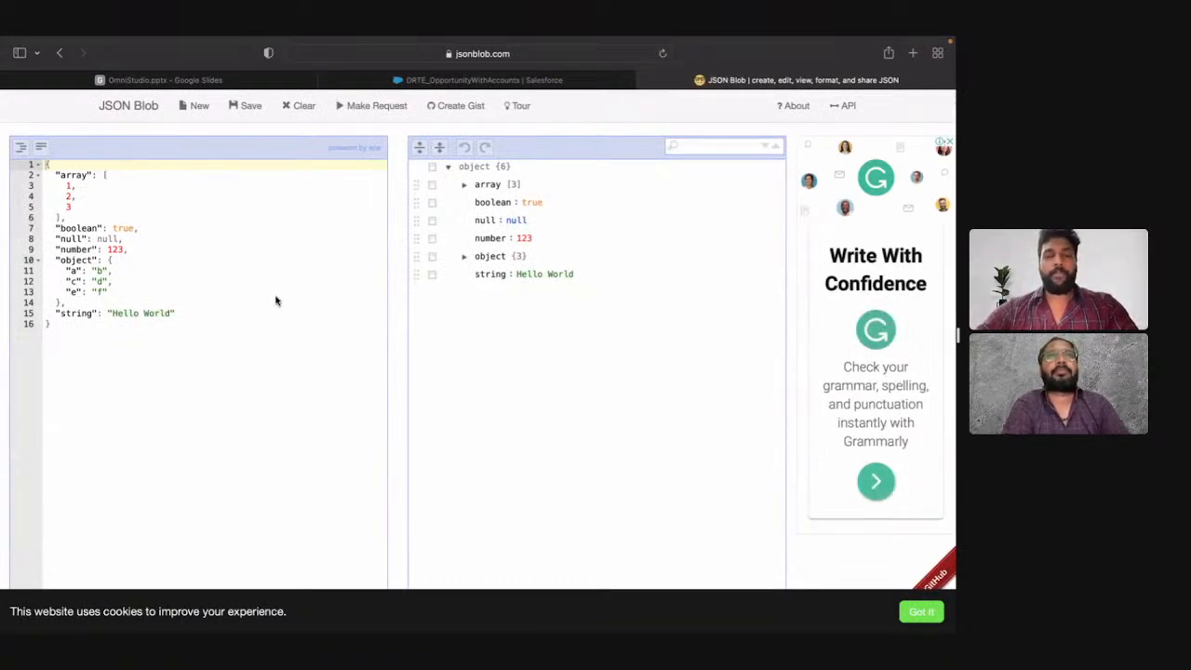
Step: Examine the sample JSON's structure by collapsing and expanding its array, nested object and root object
click(338, 256)
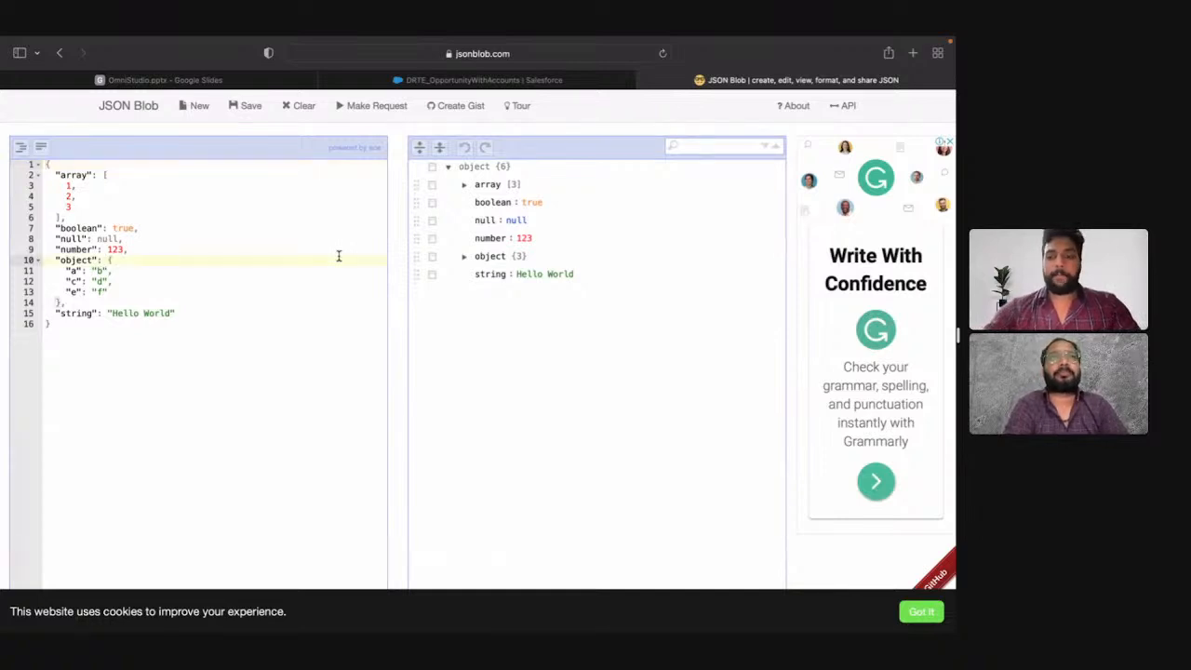
key(super+plus)
key(super+plus)
key(super+minus)
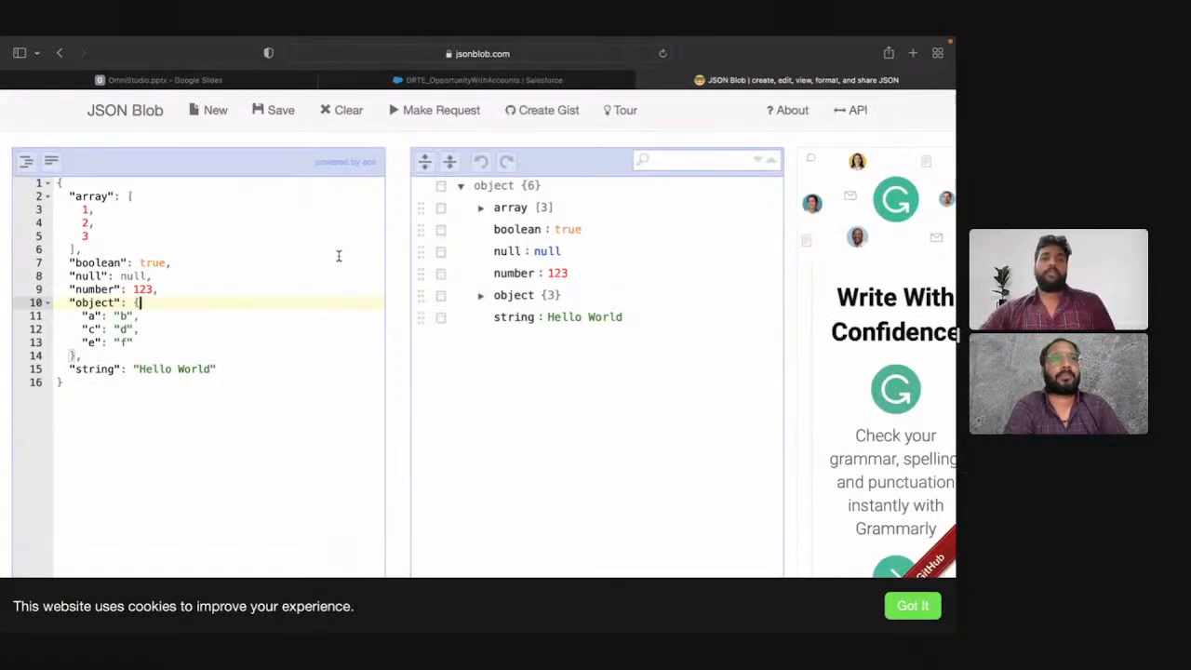
mouse_move(438, 83)
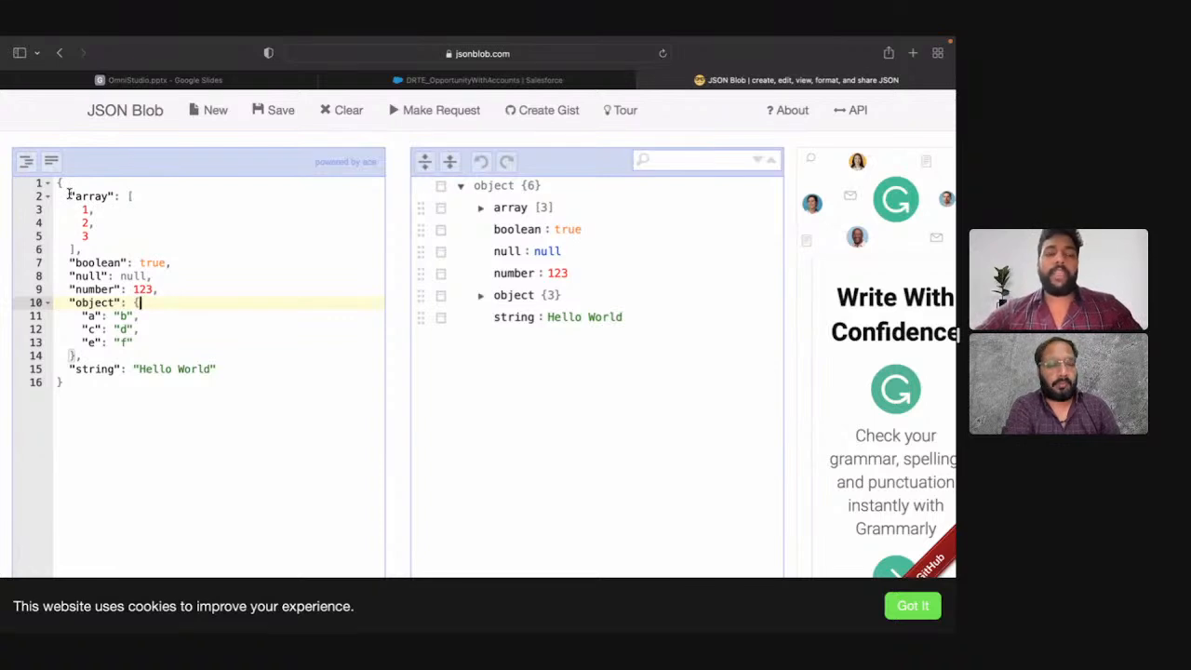
drag(68, 195, 283, 367)
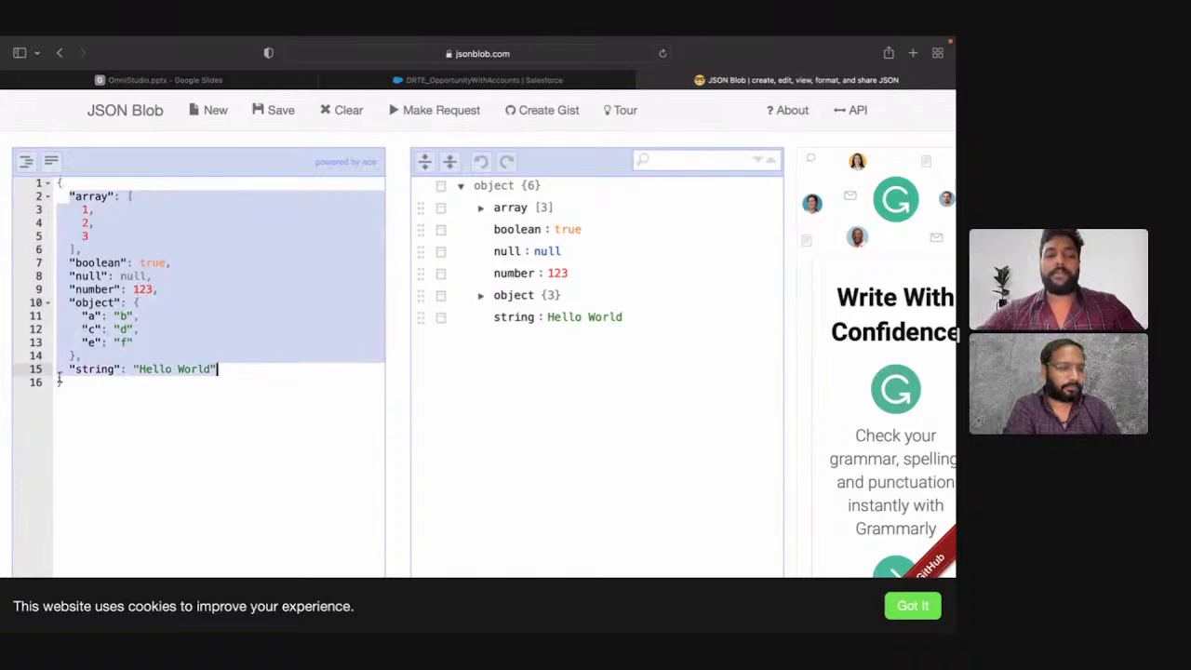
click(49, 199)
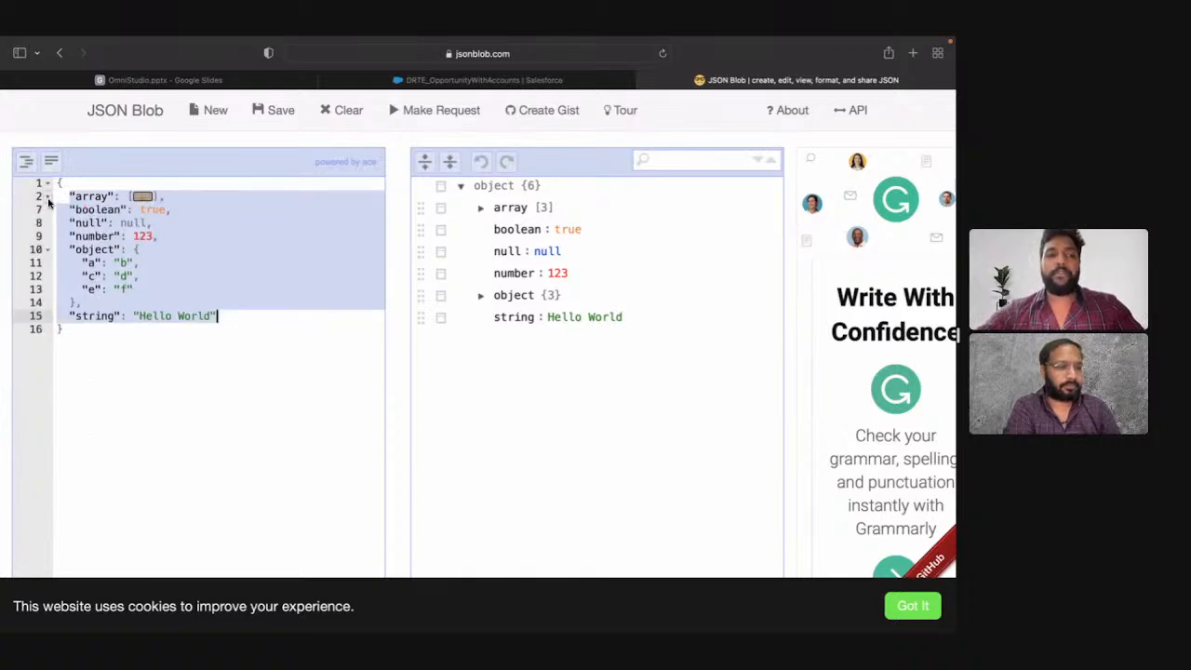
click(49, 250)
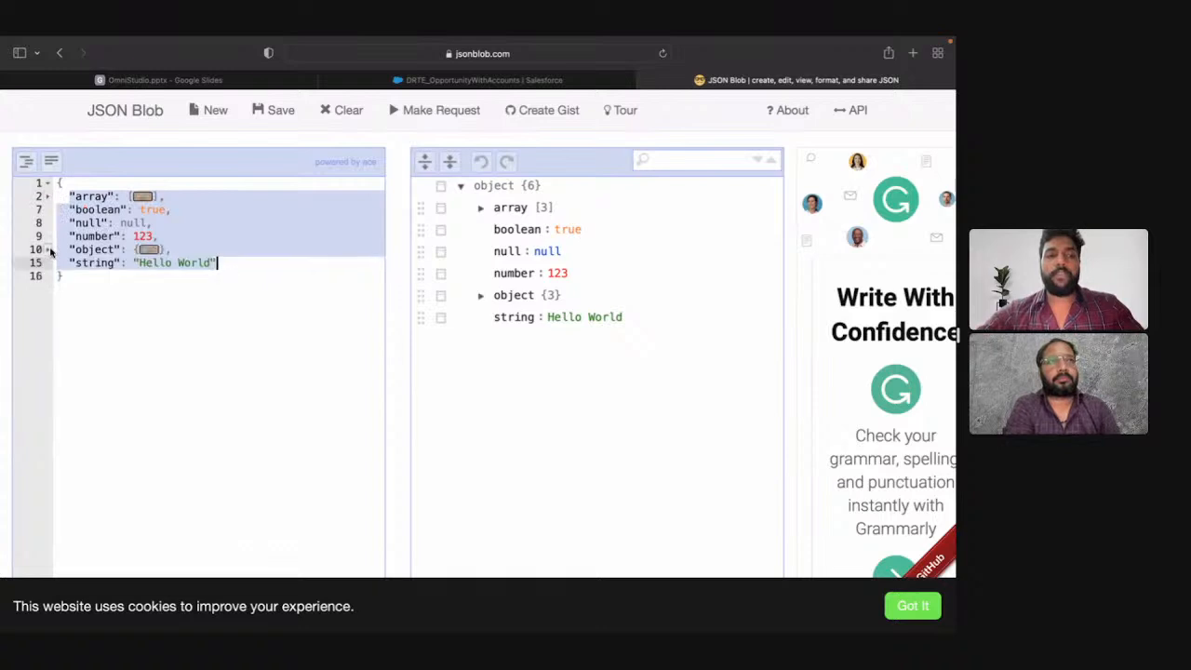
click(49, 184)
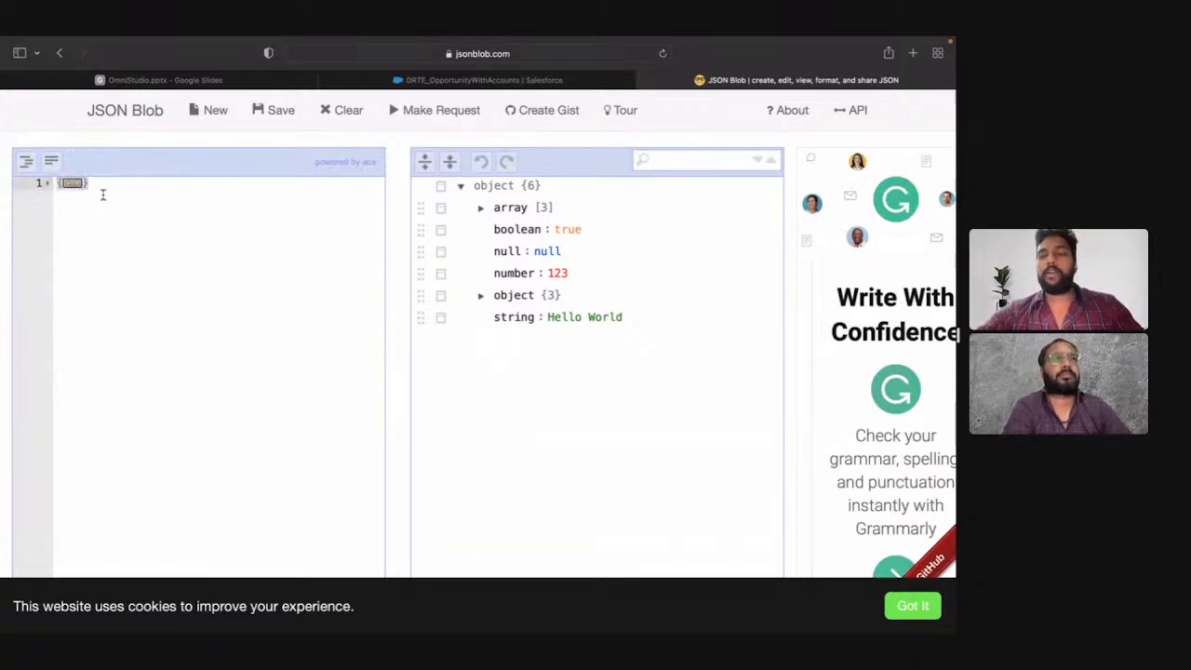
click(47, 185)
click(47, 198)
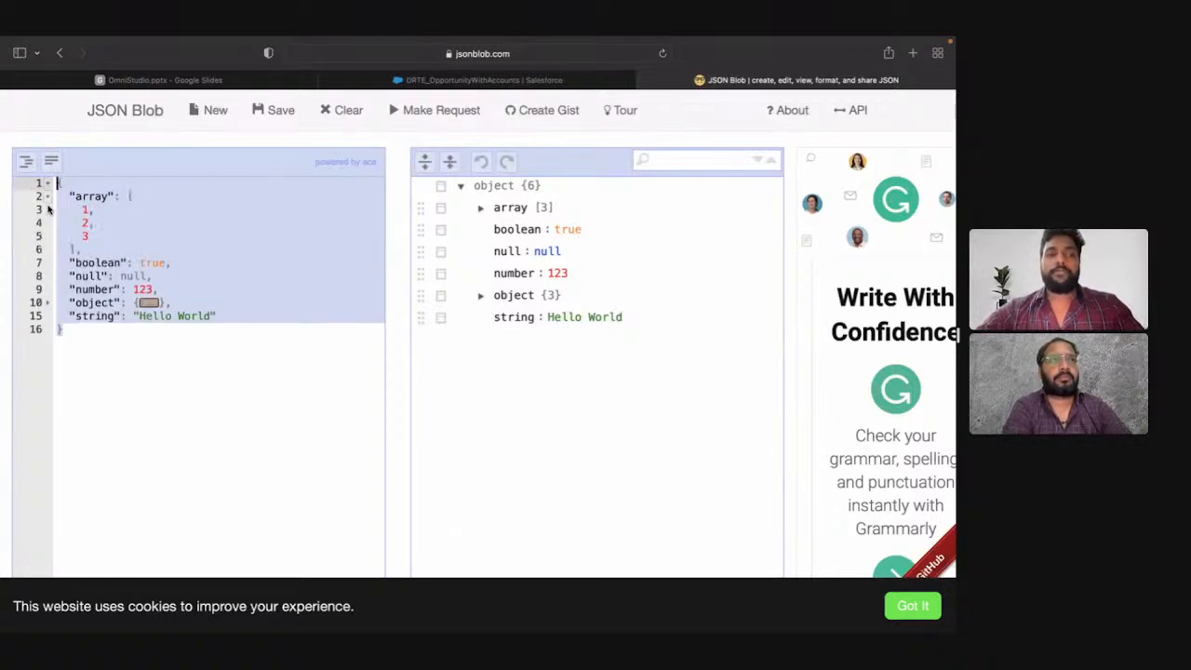
click(47, 302)
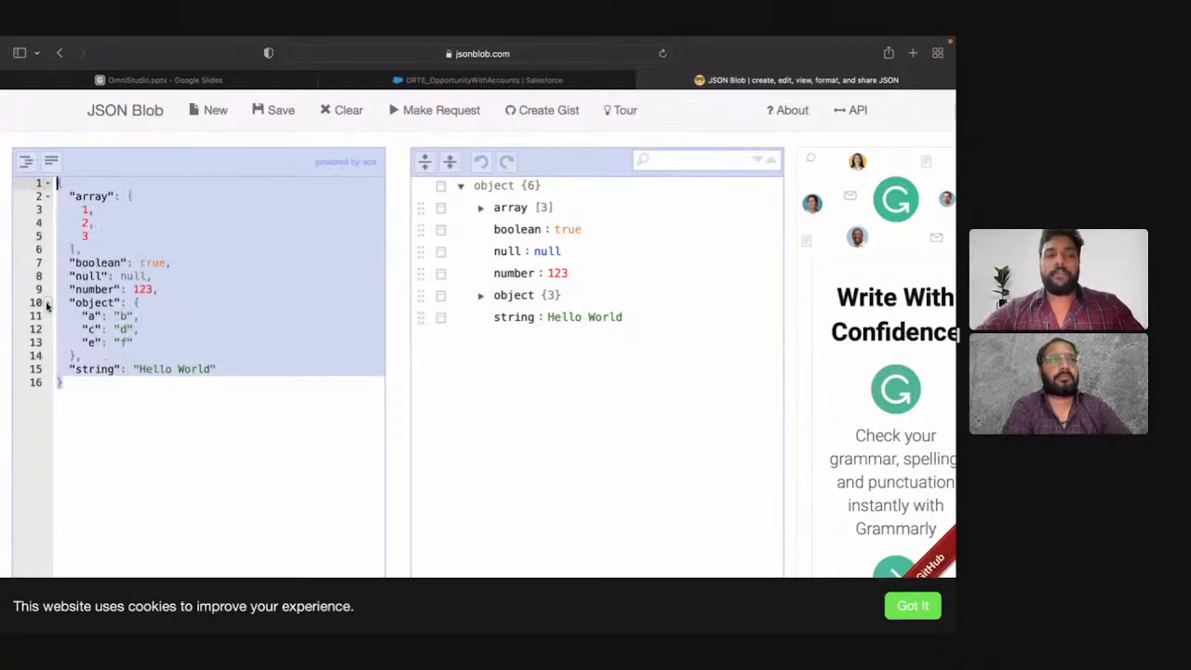
Step: Examine how the sample JSON pairs the "array" and "boolean" keys with their values
click(83, 196)
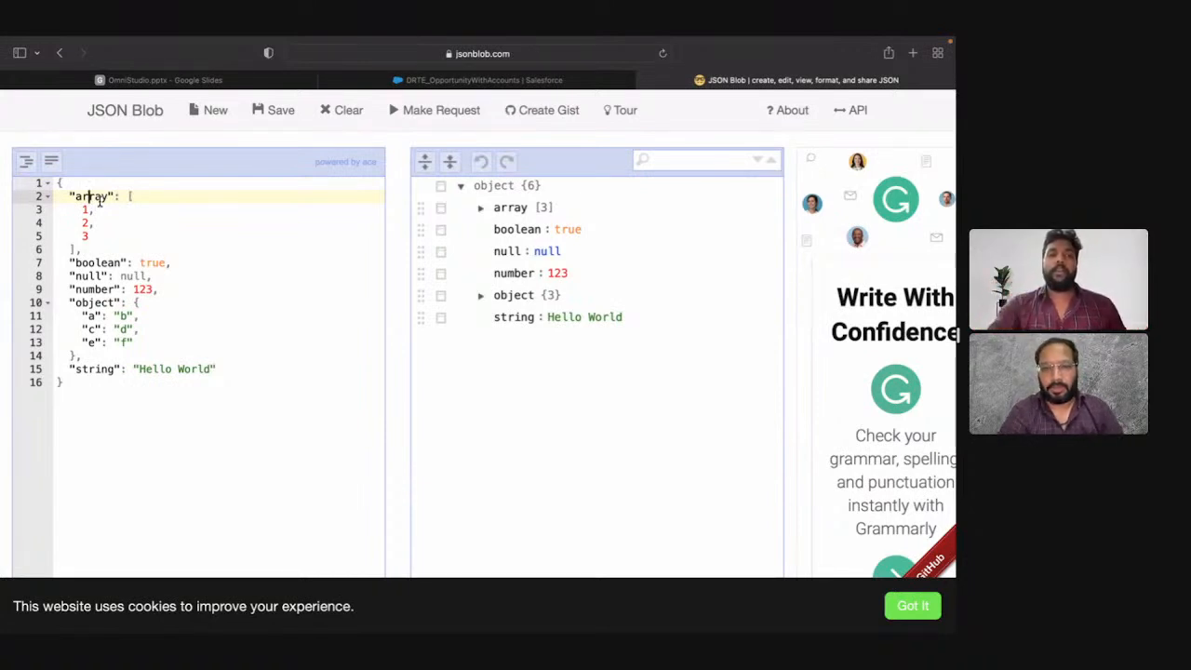
click(47, 196)
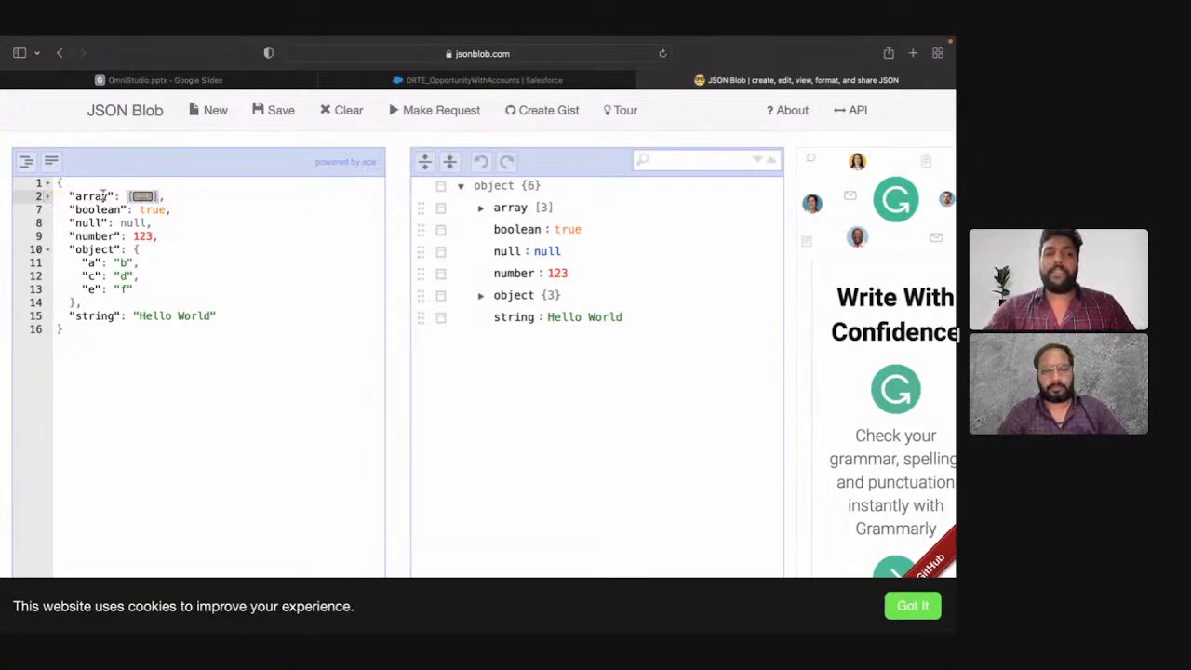
drag(108, 197, 76, 196)
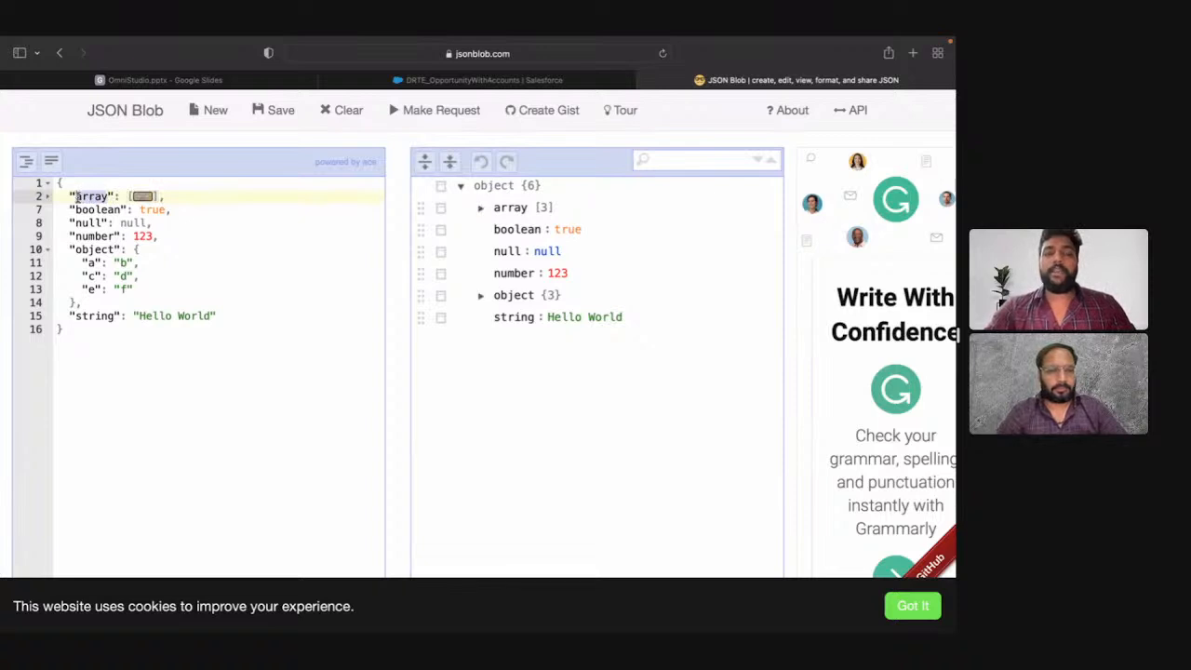
click(46, 196)
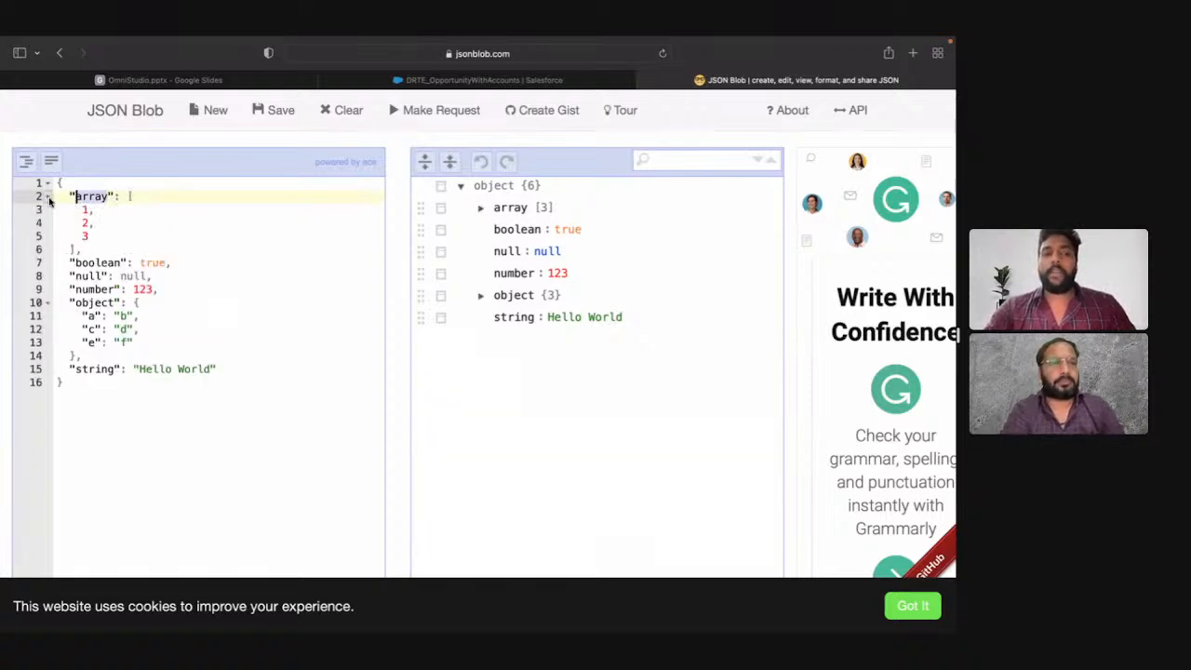
drag(127, 197, 77, 249)
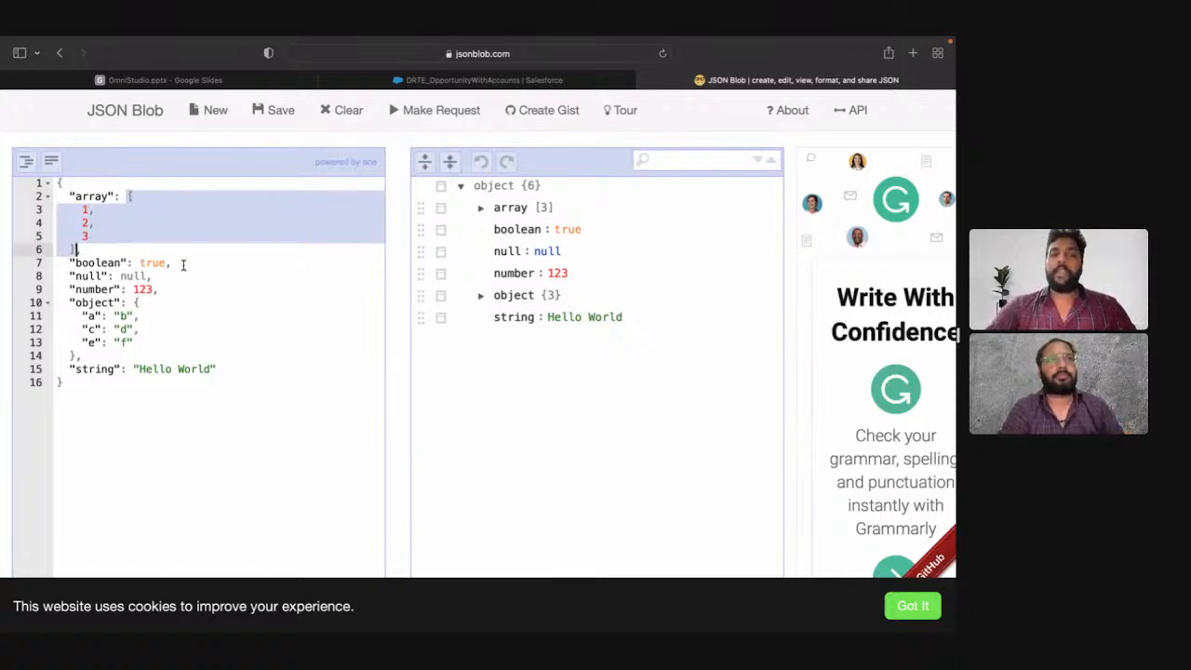
drag(181, 264, 54, 264)
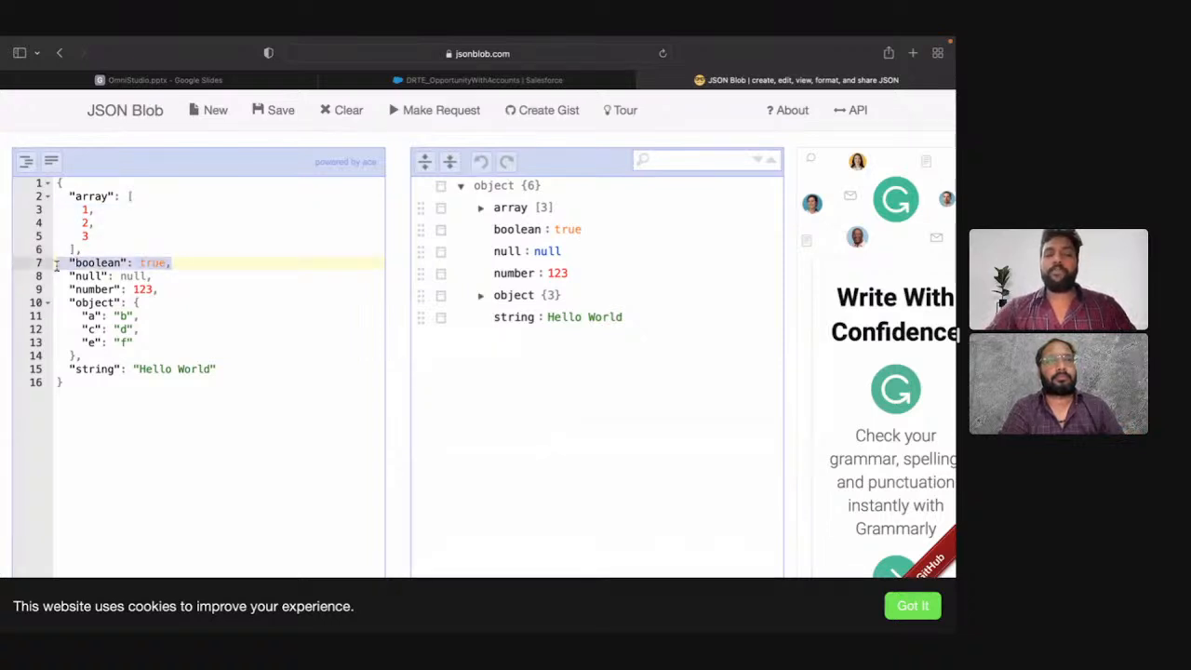
click(109, 264)
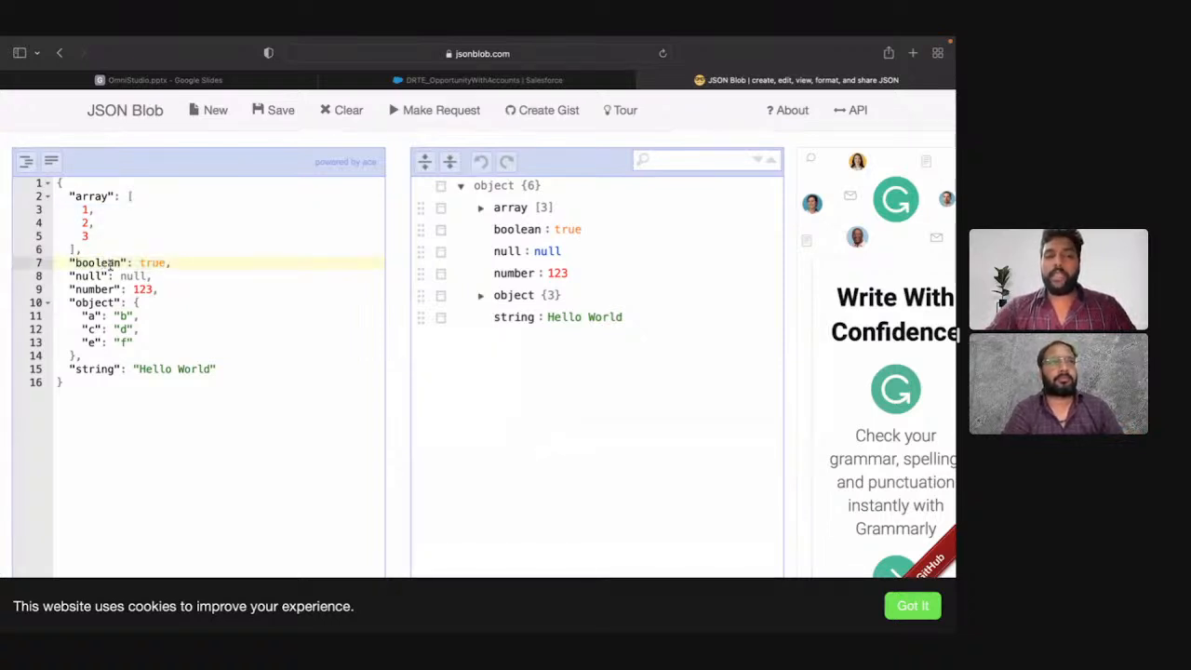
drag(164, 264, 140, 263)
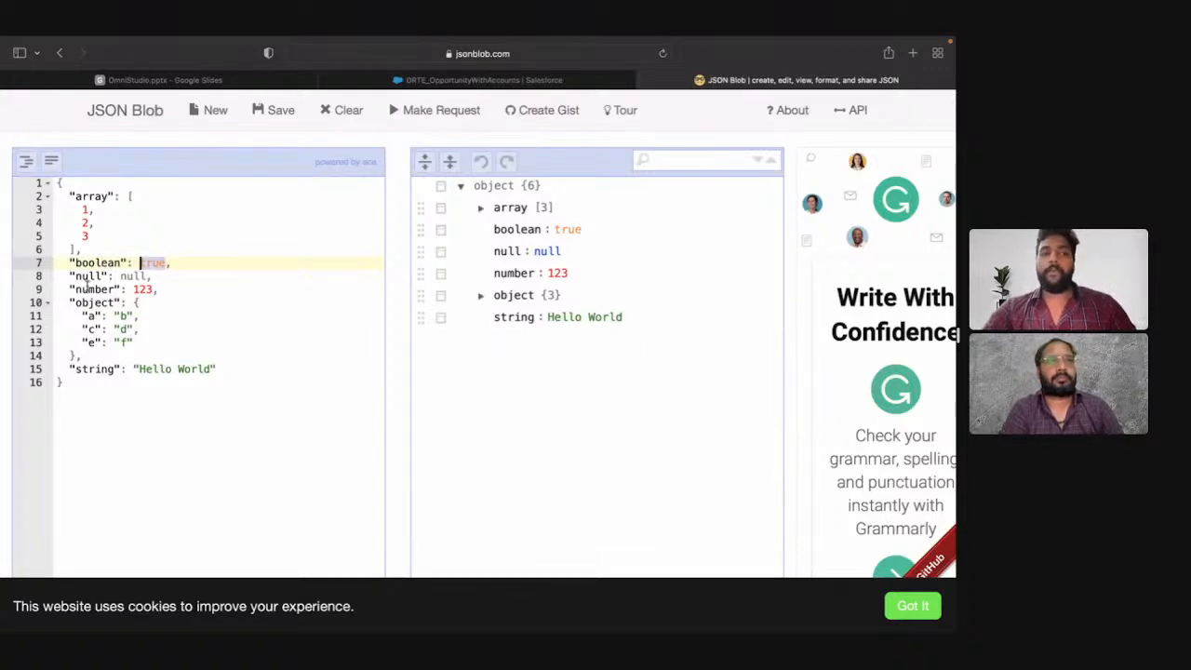
Step: Examine the sample JSON's "null" and "number" pairs and collapse and expand the root object
drag(152, 276, 62, 276)
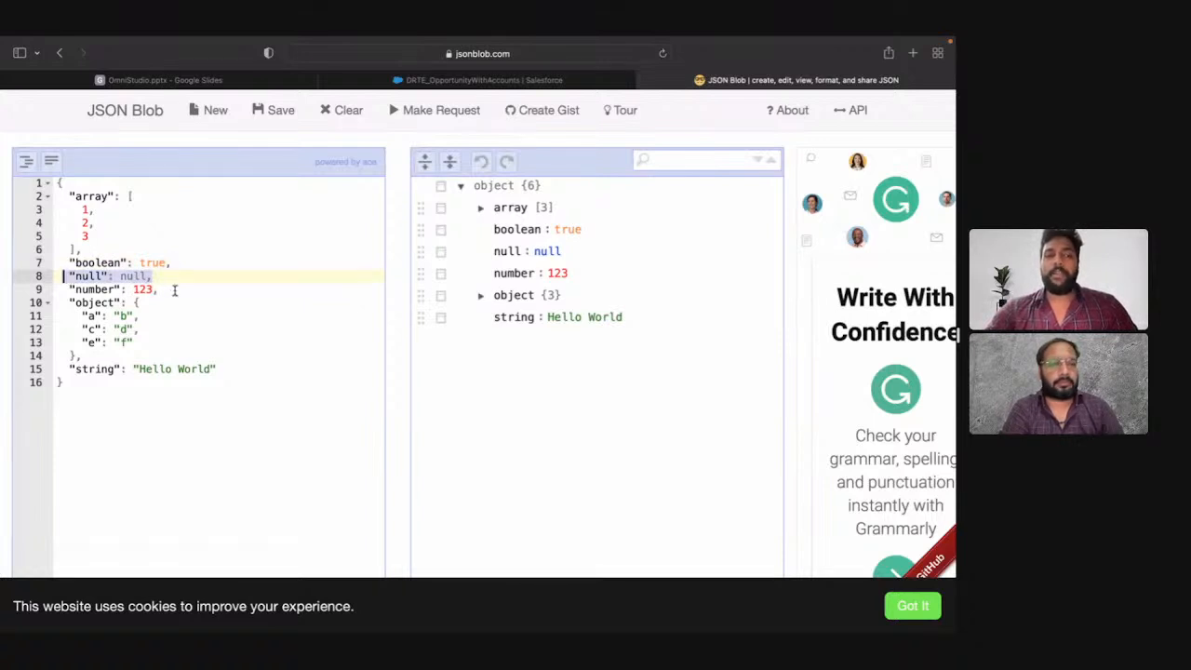
drag(166, 290, 67, 289)
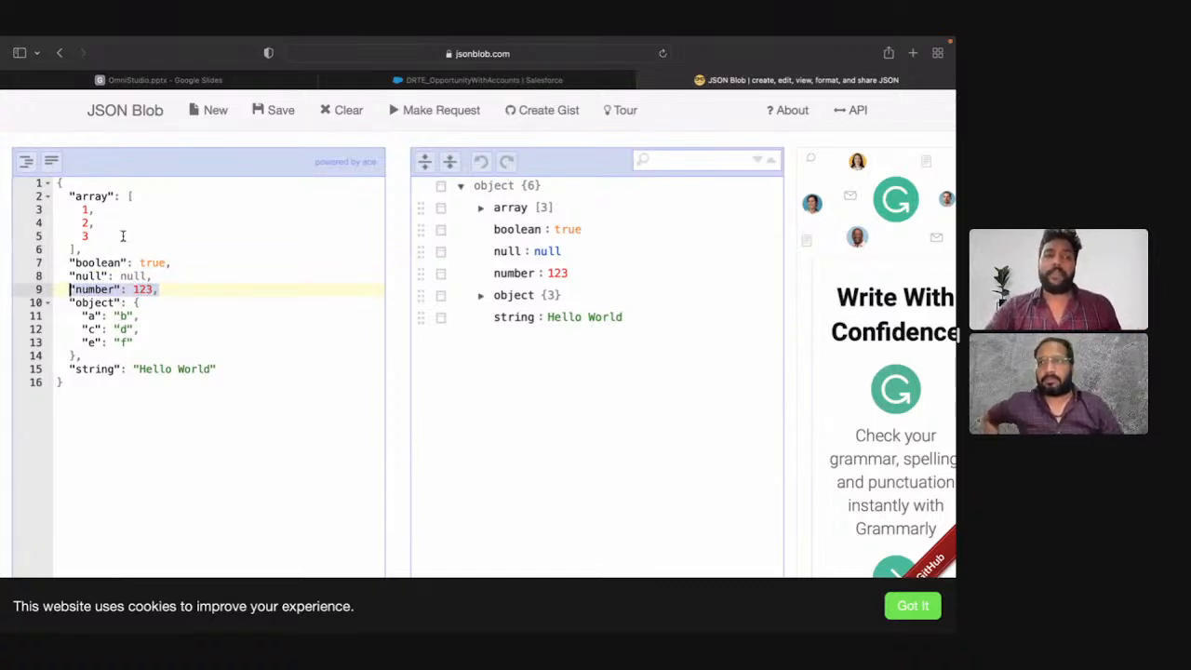
click(48, 183)
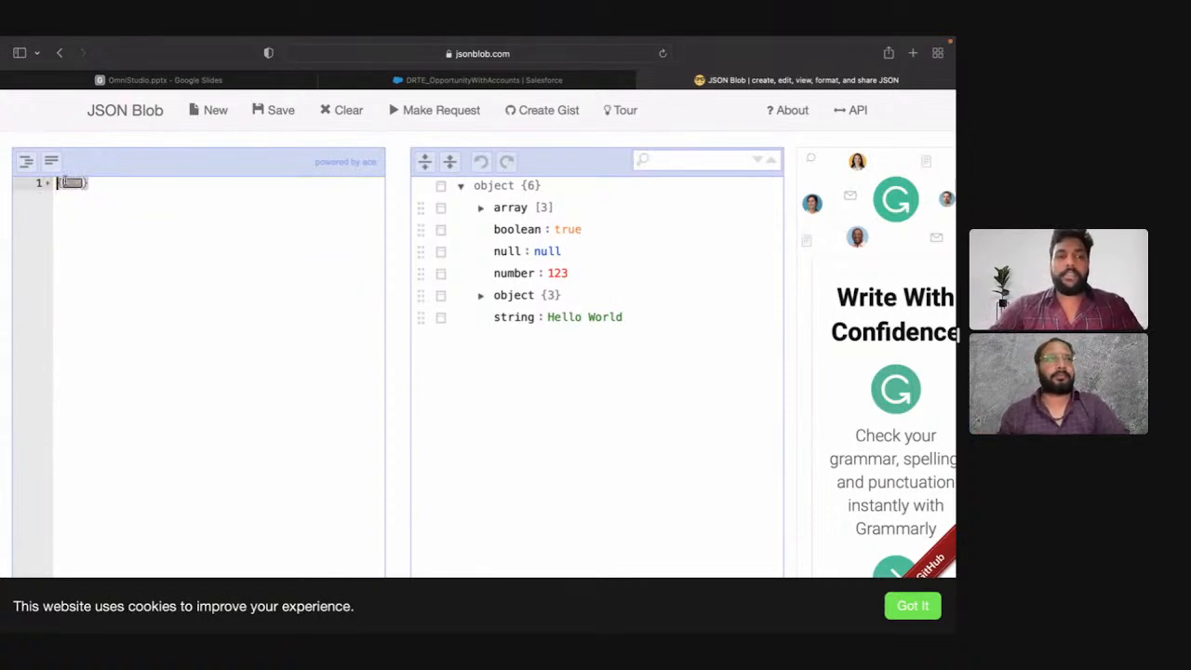
click(47, 183)
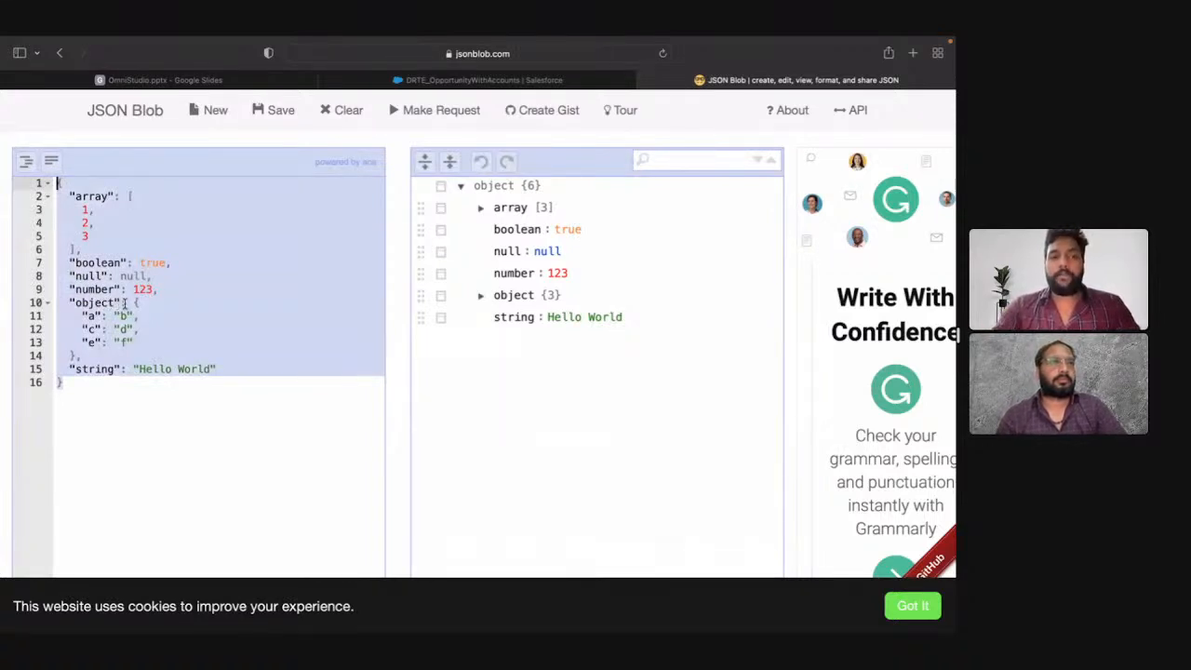
Step: Examine the nested "object" value by collapsing and expanding it and highlighting the key-value pairs inside its braces
click(47, 302)
click(96, 303)
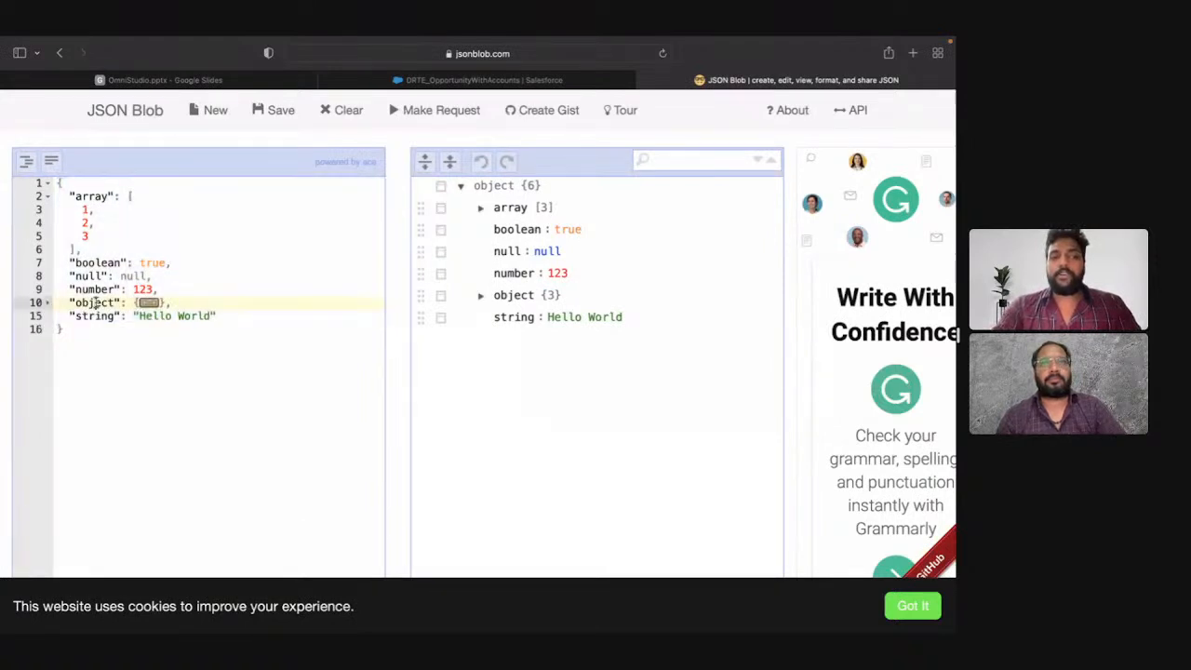
click(47, 302)
drag(134, 303, 80, 357)
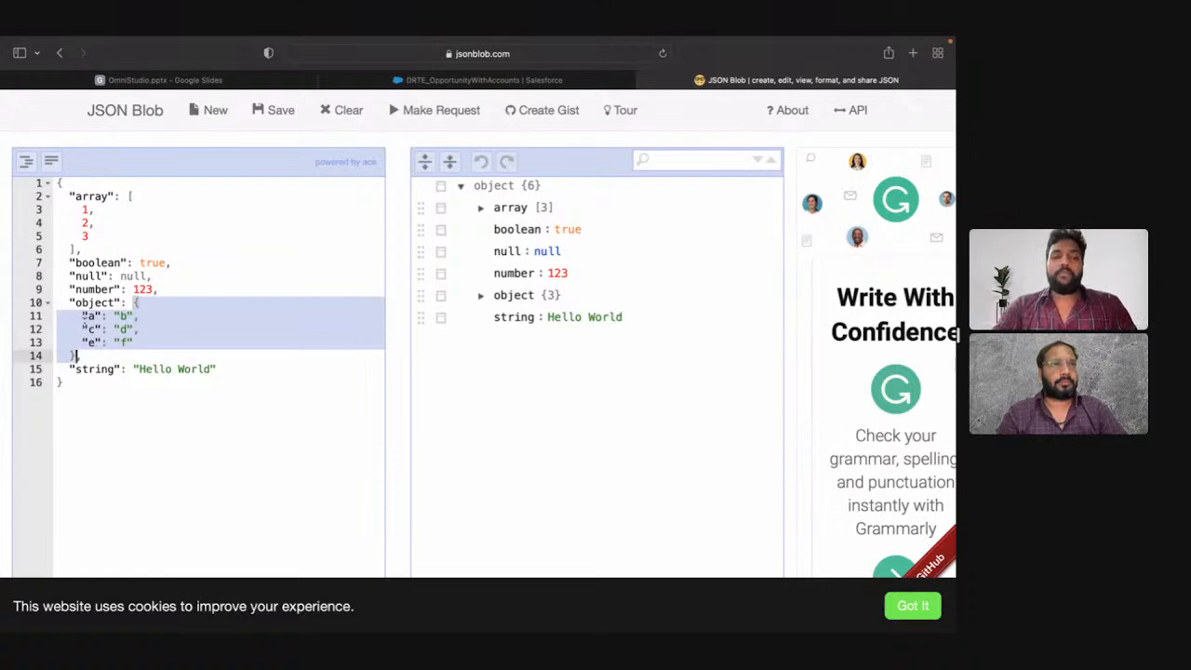
click(89, 319)
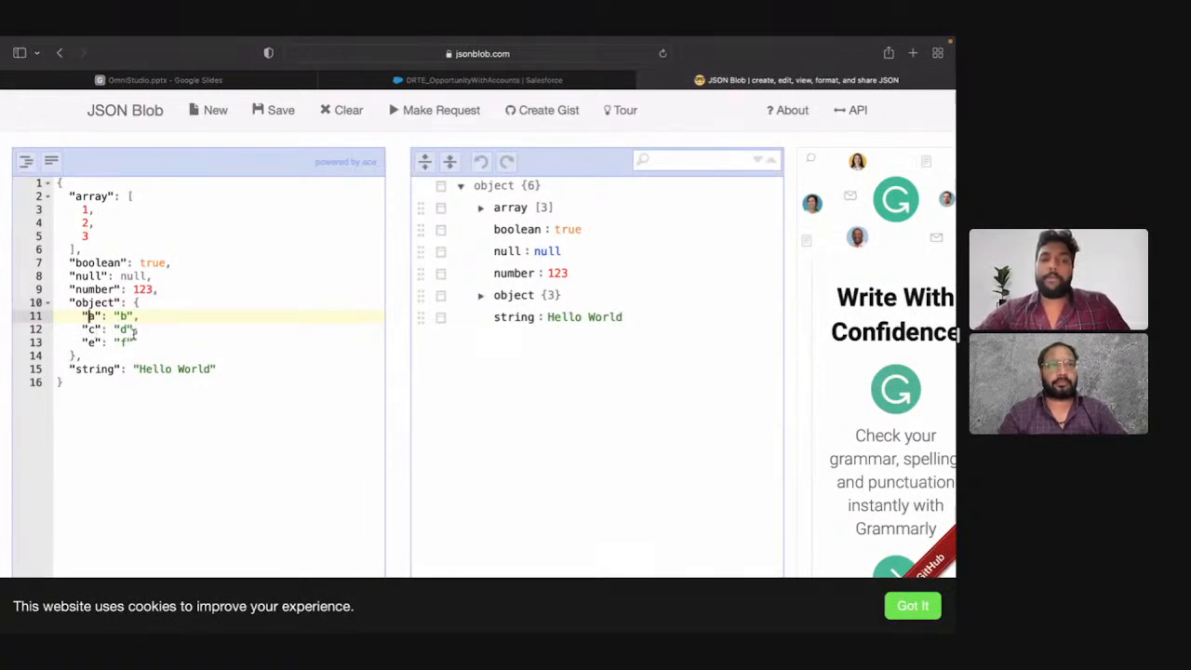
Step: Examine the "string" pair and expand the array and nested object in the sample JSON's tree view
drag(226, 369, 15, 376)
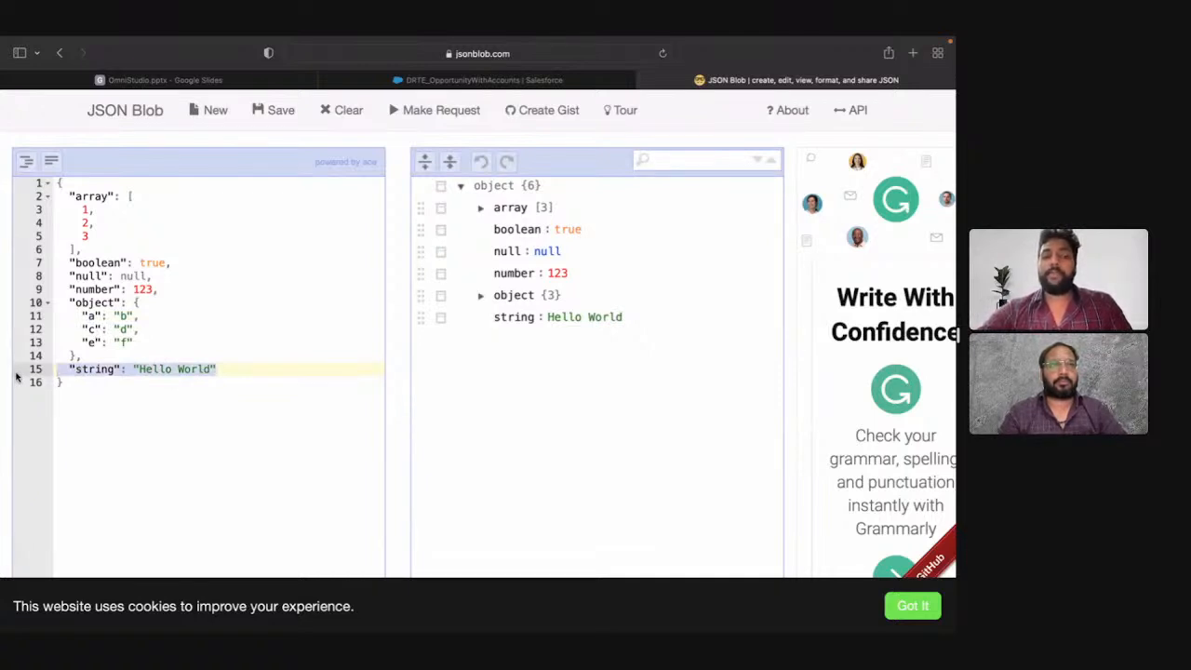
click(96, 371)
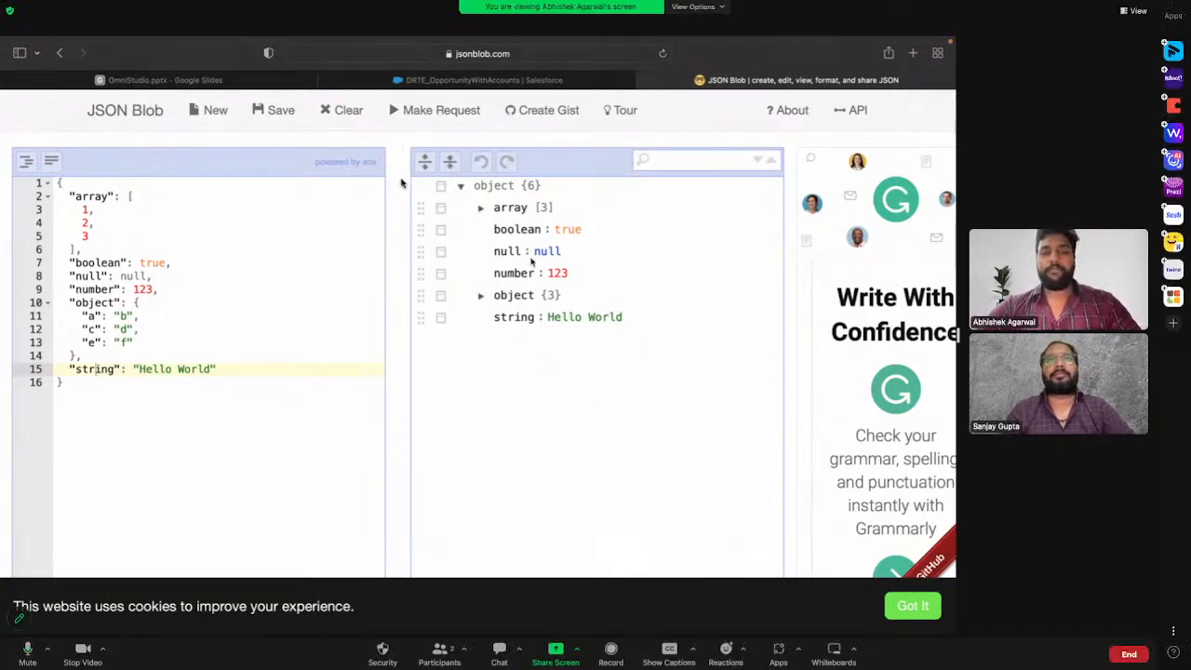
click(480, 207)
click(481, 362)
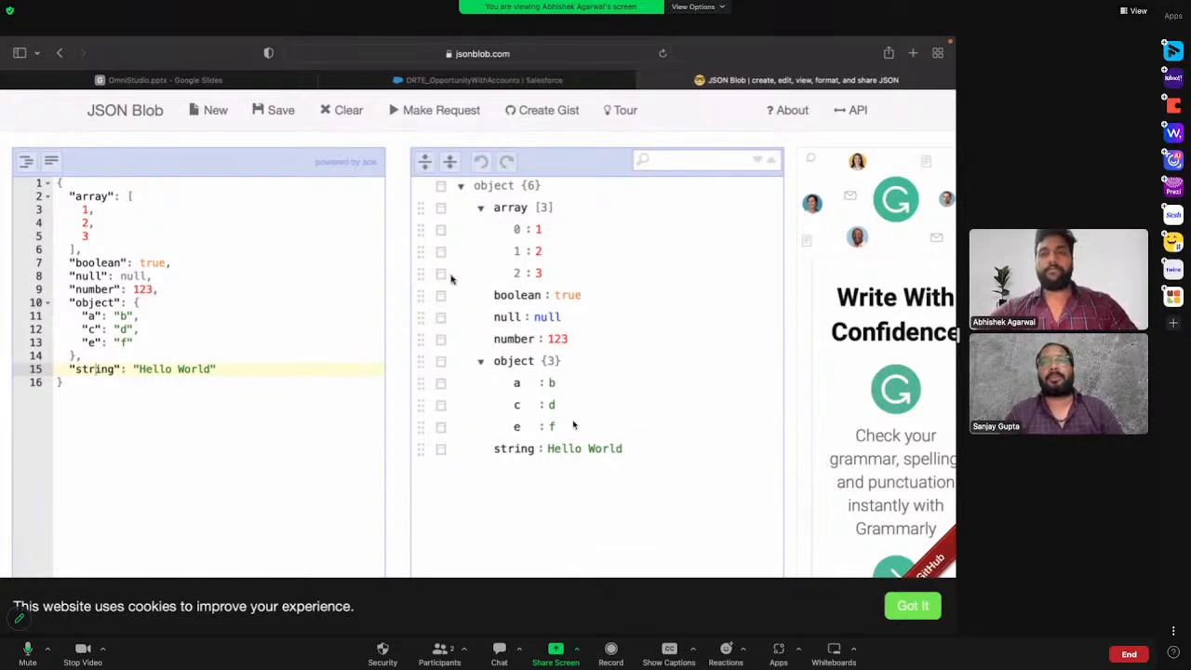
Step: Copy the entire DataRaptor preview response from Salesforce and replace the sample JSON in JSON Blob with it
mouse_move(444, 84)
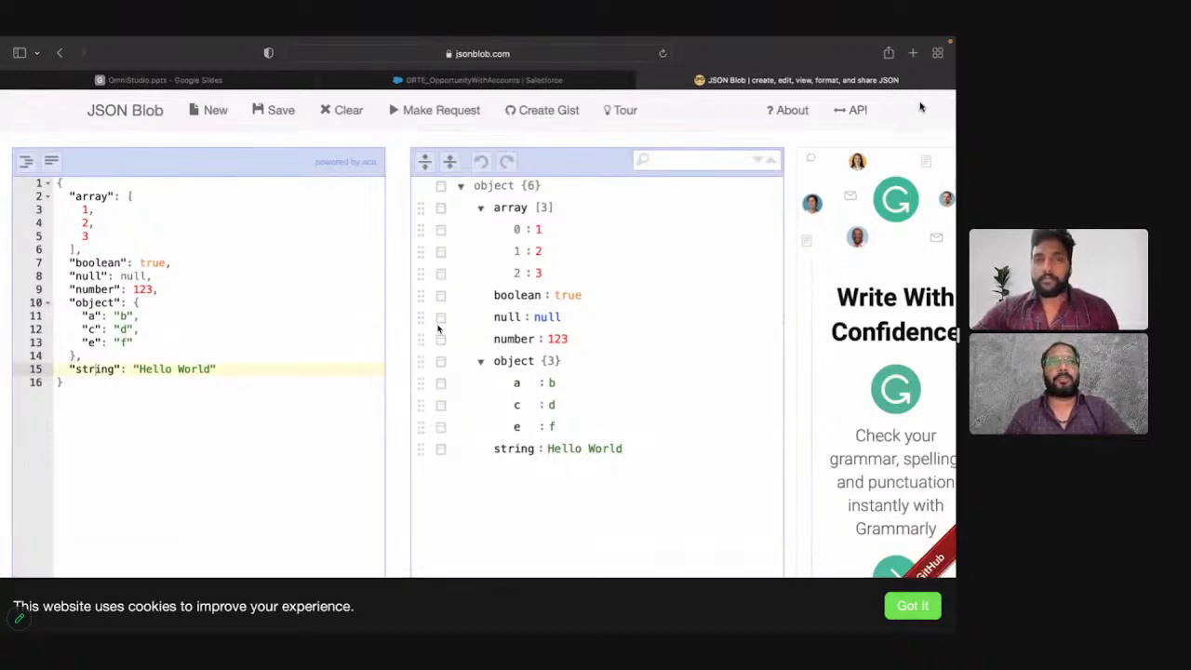
click(465, 81)
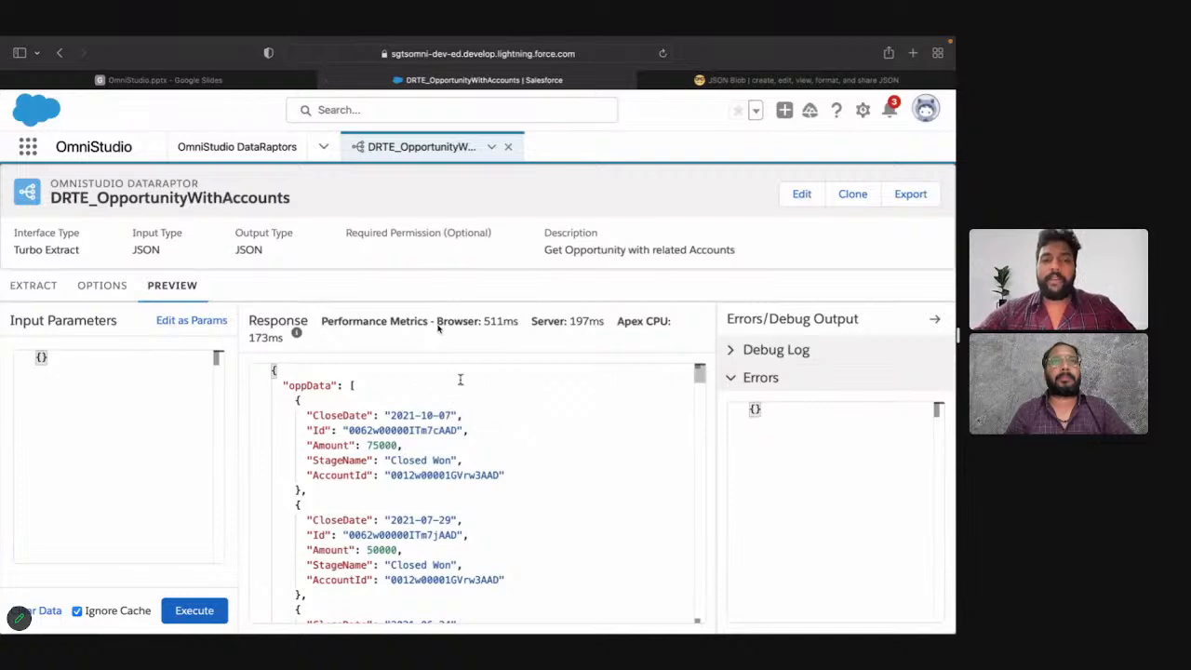
key(super+a)
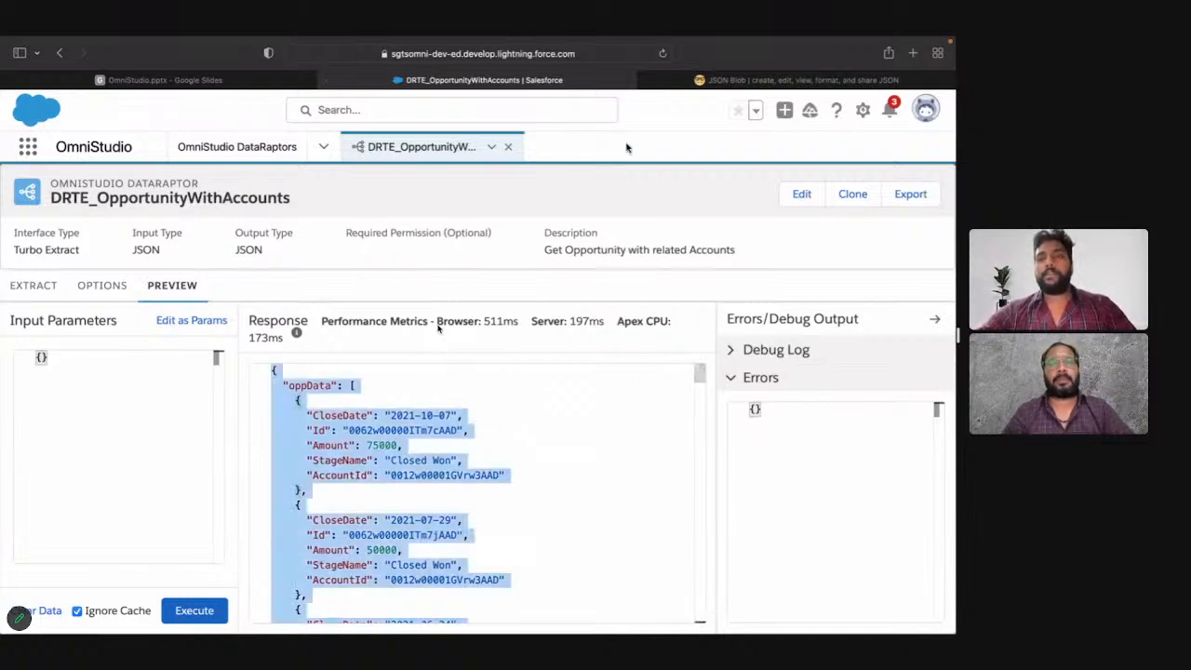
click(690, 82)
click(127, 329)
key(super+a)
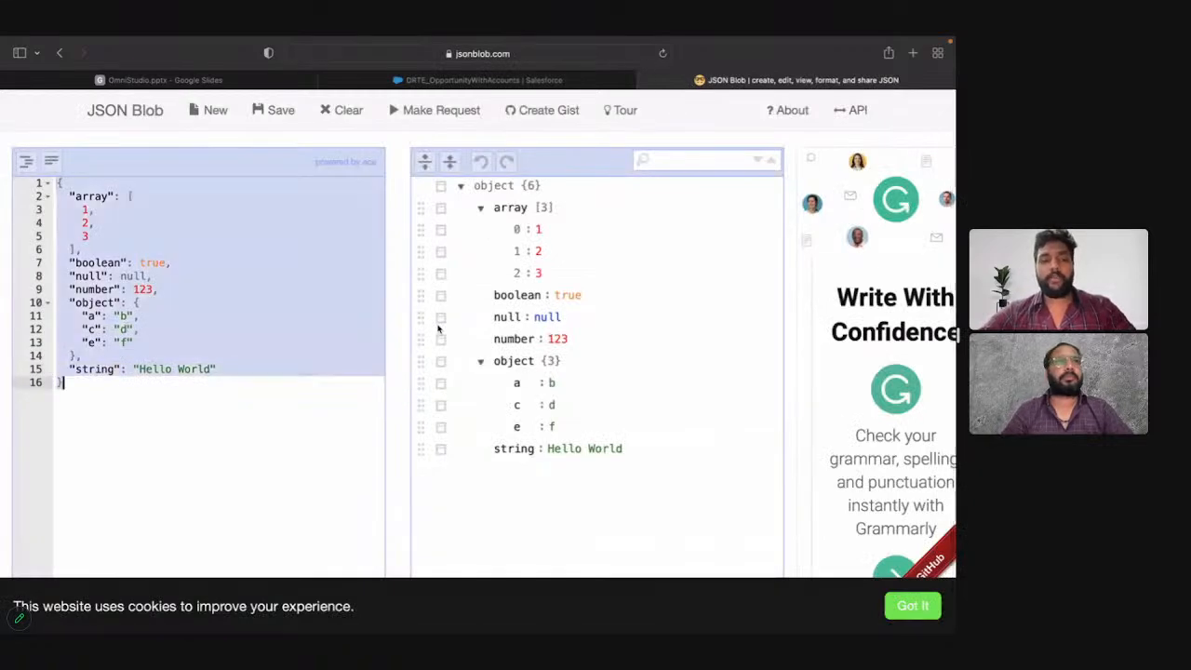
key(super+v)
scroll(251, 270, up, 10)
scroll(252, 270, up, 15)
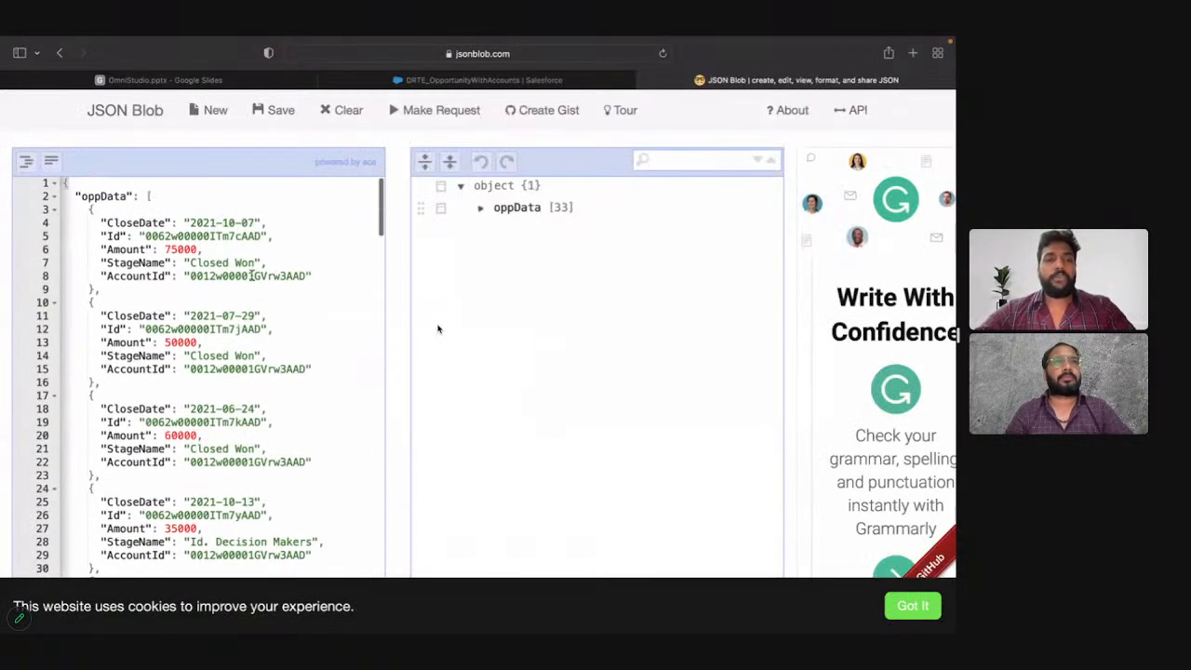
Step: Examine the pasted response's structure by collapsing and expanding the root object and the oppData array
click(54, 186)
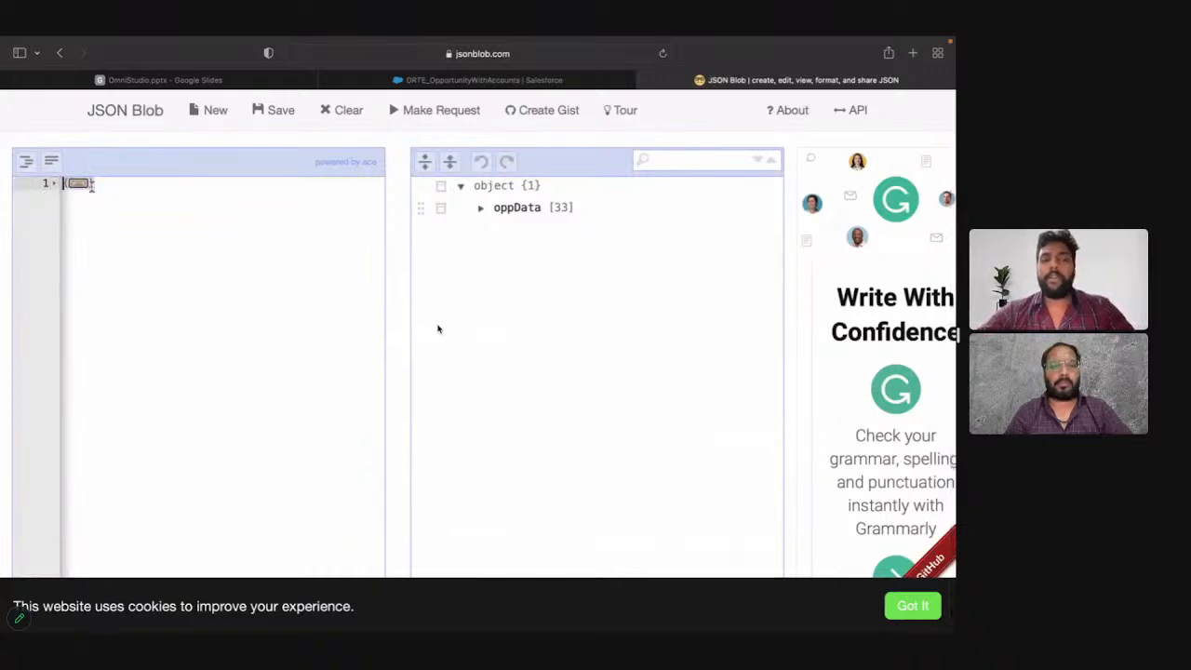
click(54, 185)
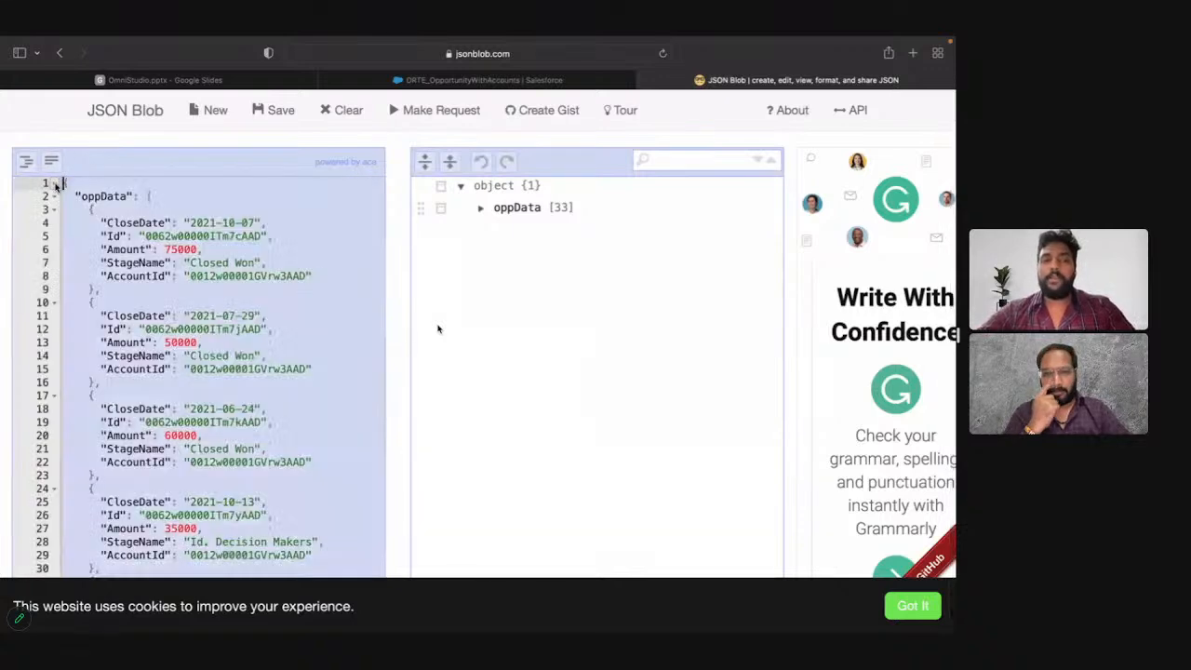
click(108, 196)
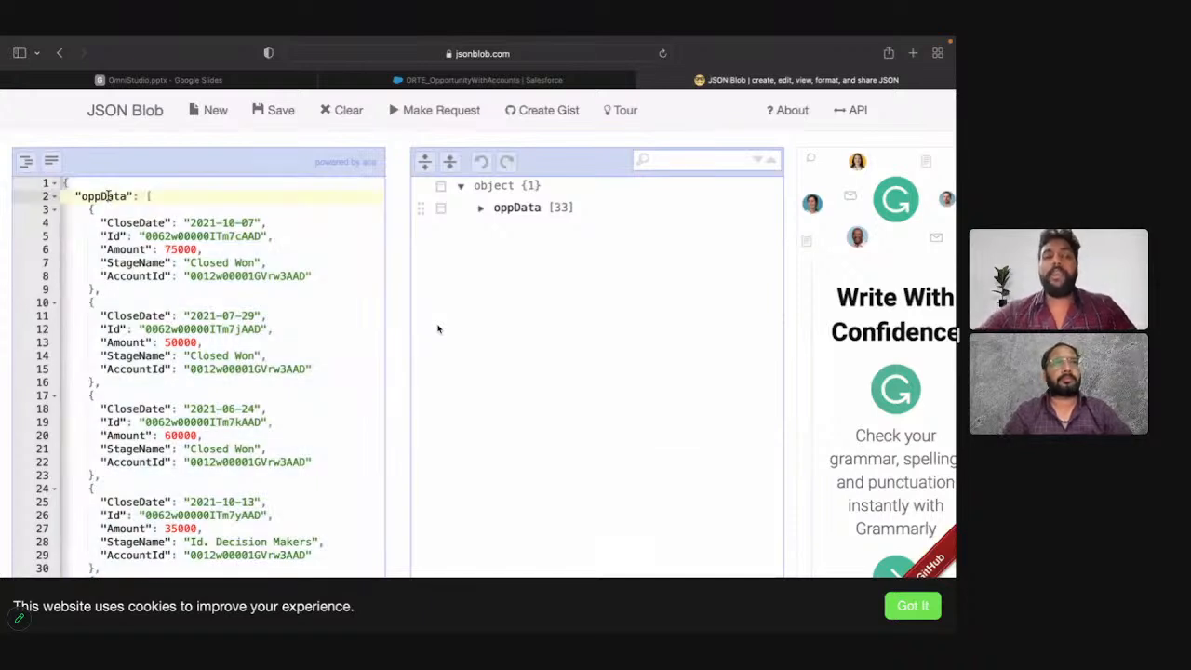
click(55, 197)
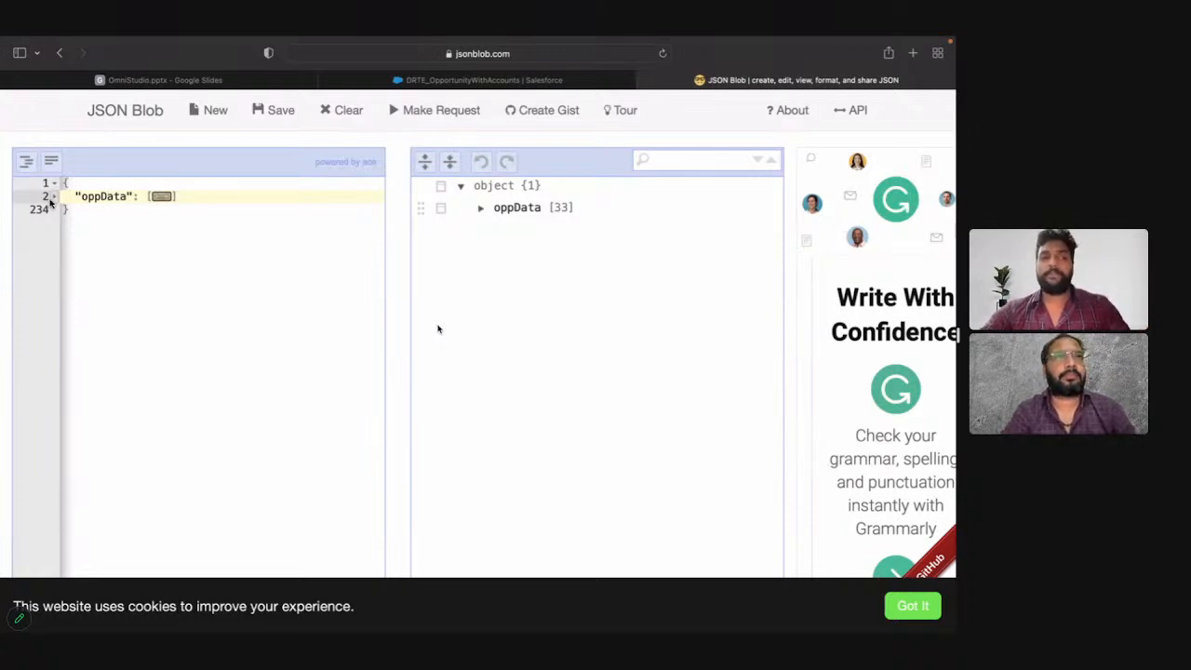
click(54, 197)
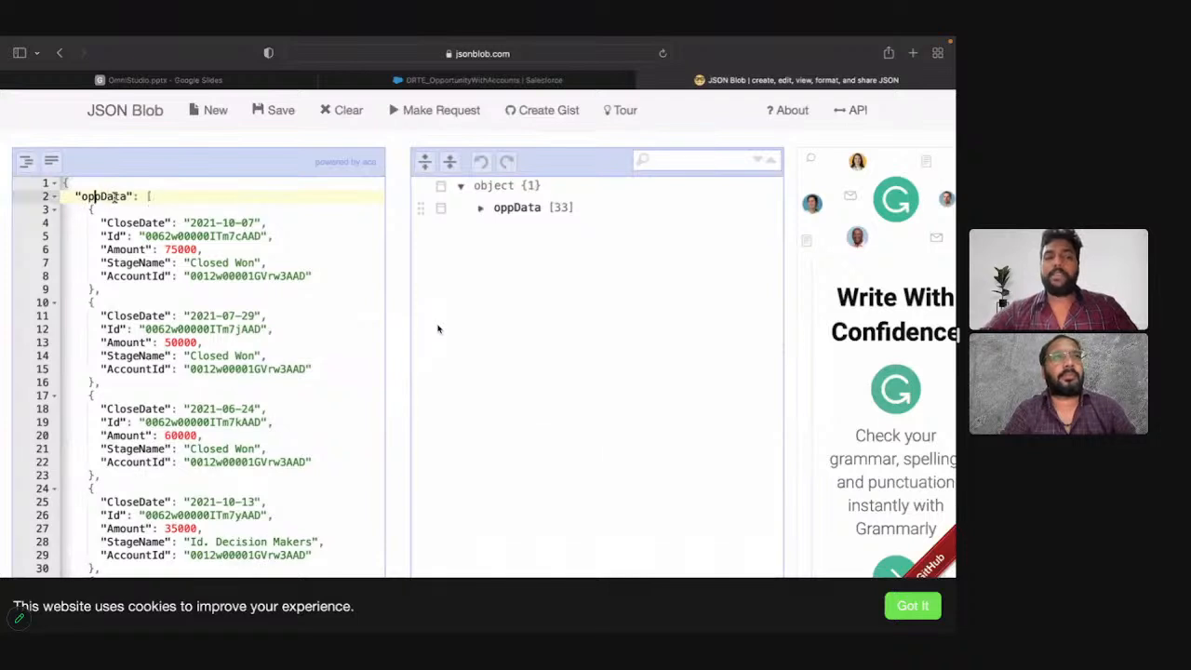
click(54, 197)
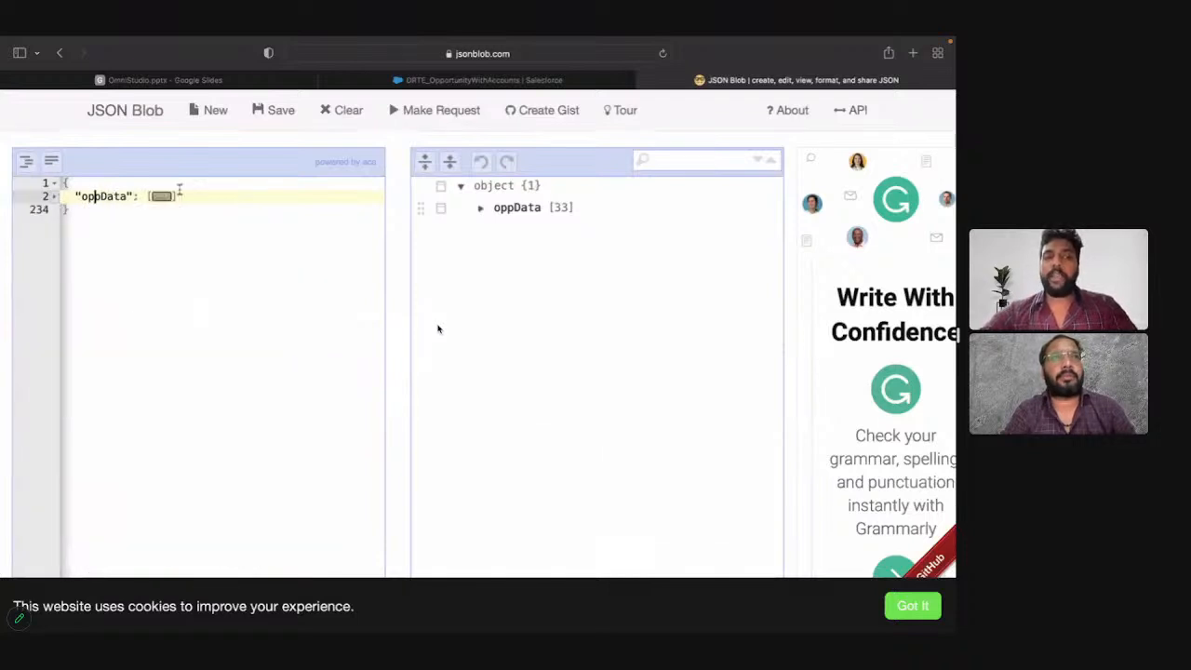
click(170, 197)
Step: Examine the first two opportunity objects inside oppData and the key-value pairs of the first one
click(90, 220)
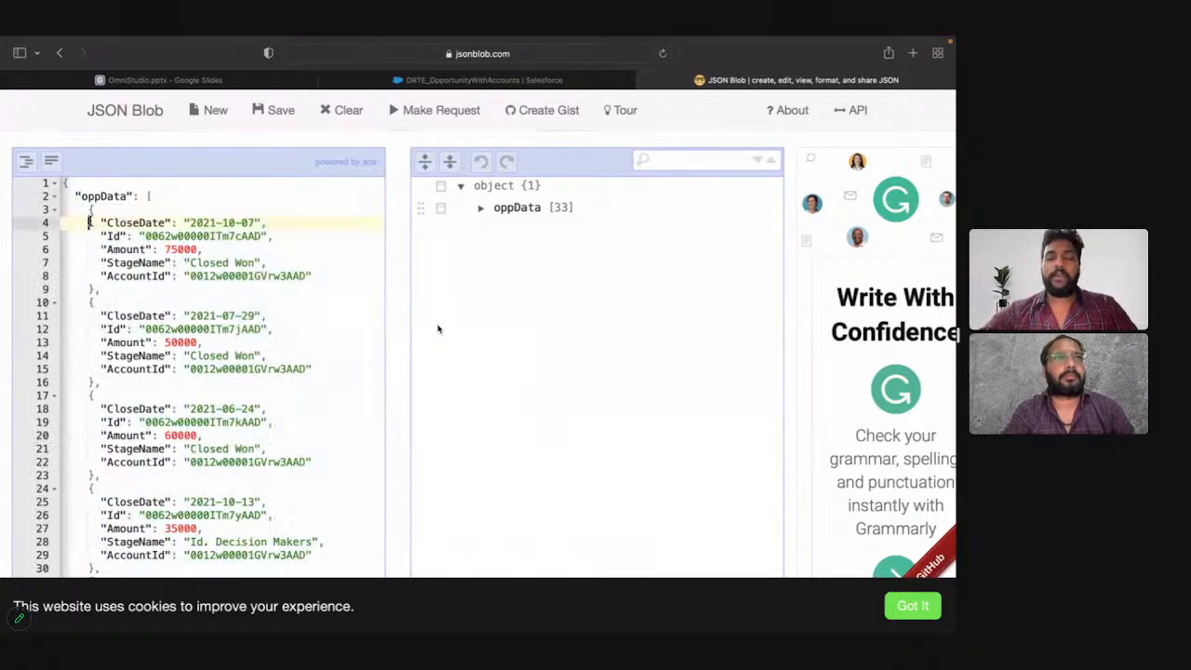
click(90, 210)
drag(90, 211, 100, 382)
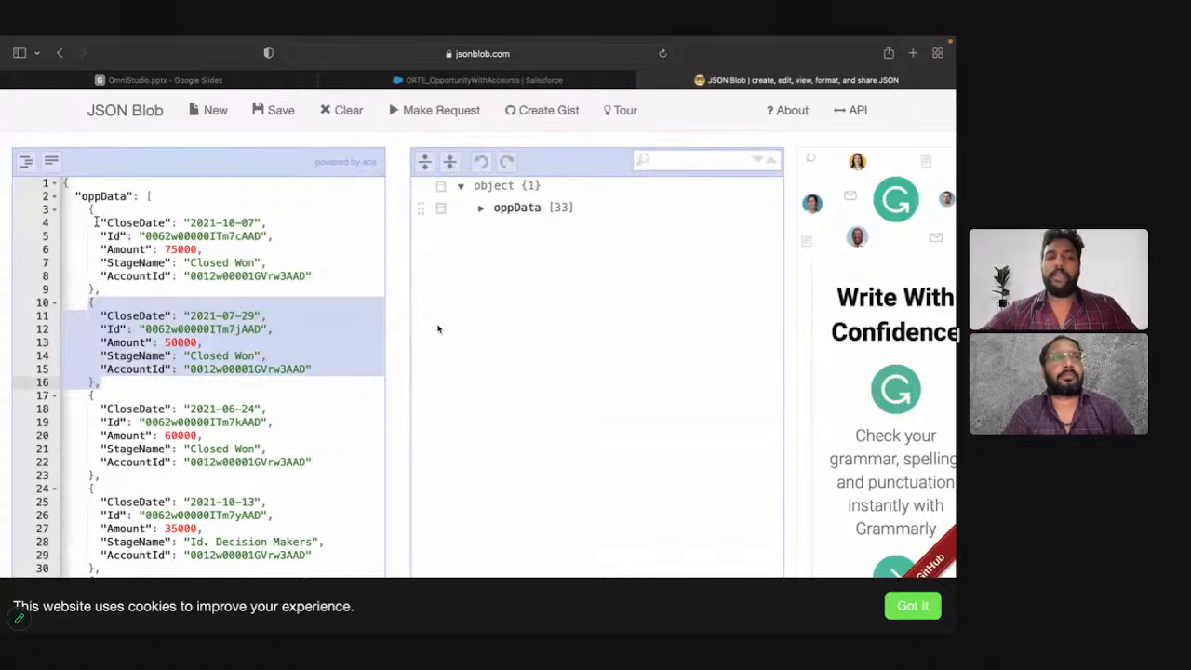
drag(96, 221, 315, 277)
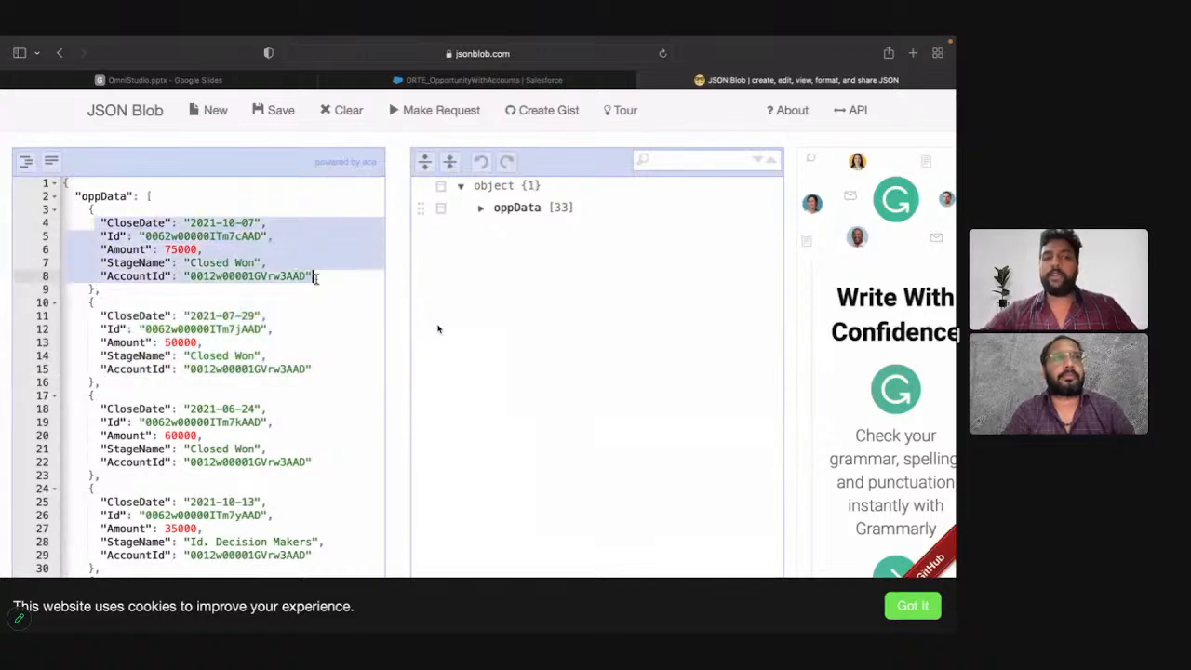
click(177, 249)
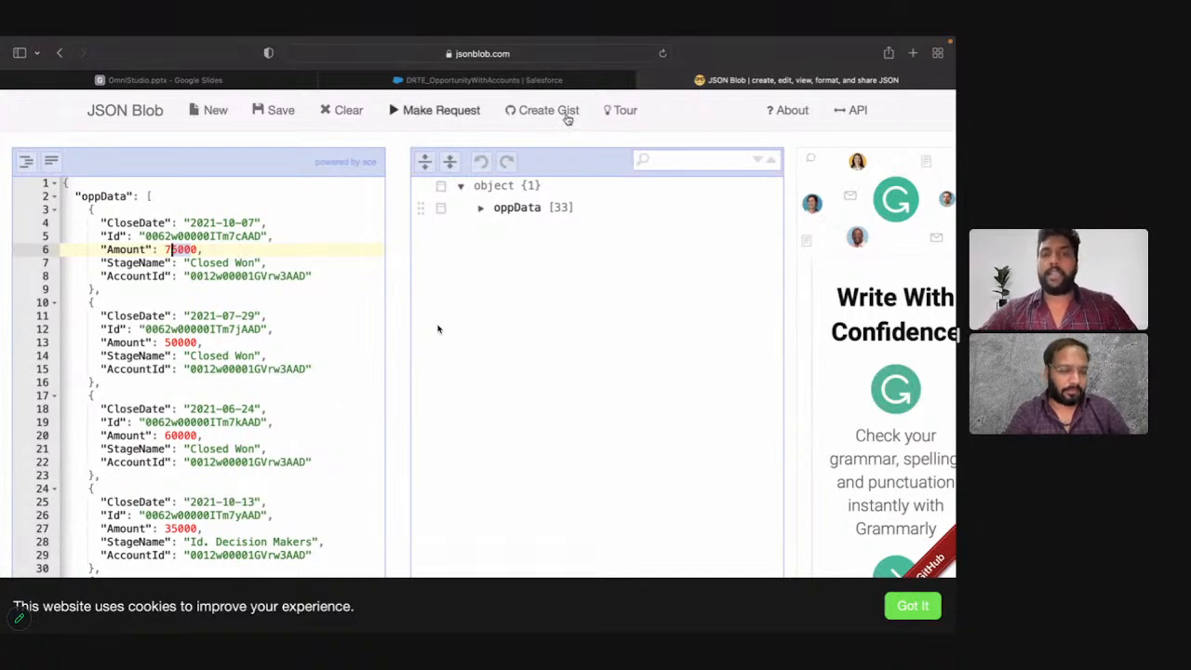
Step: Close the JSON Blob tab, discarding the pasted JSON, and return to the DataRaptor preview in Salesforce
click(645, 80)
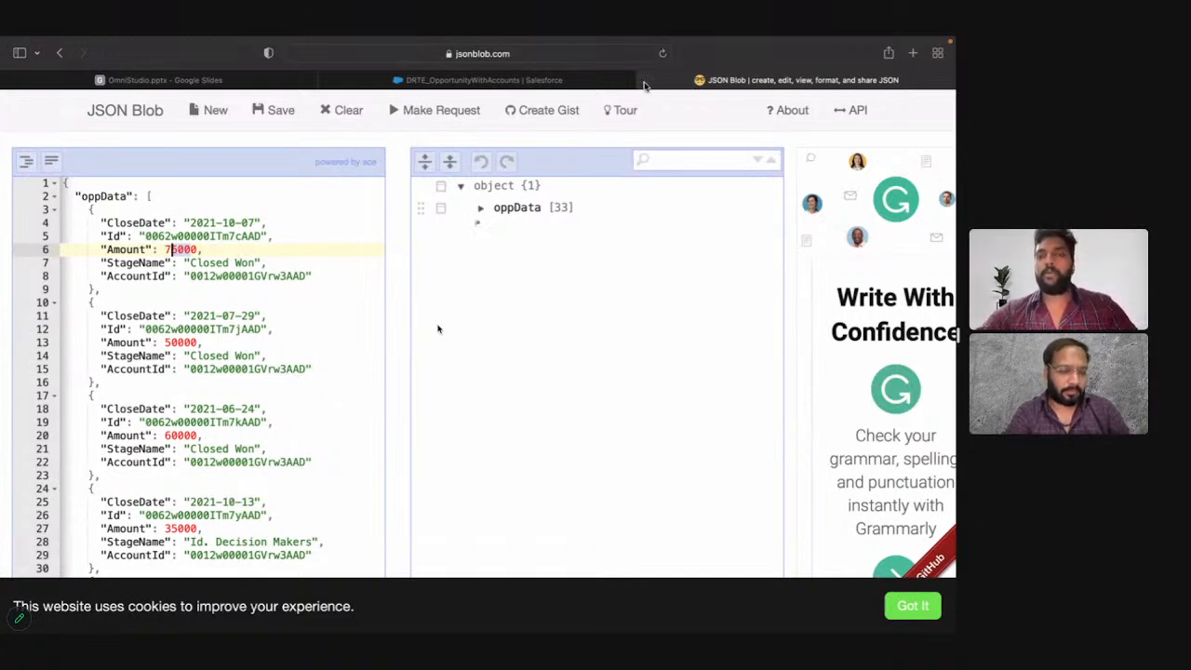
click(530, 274)
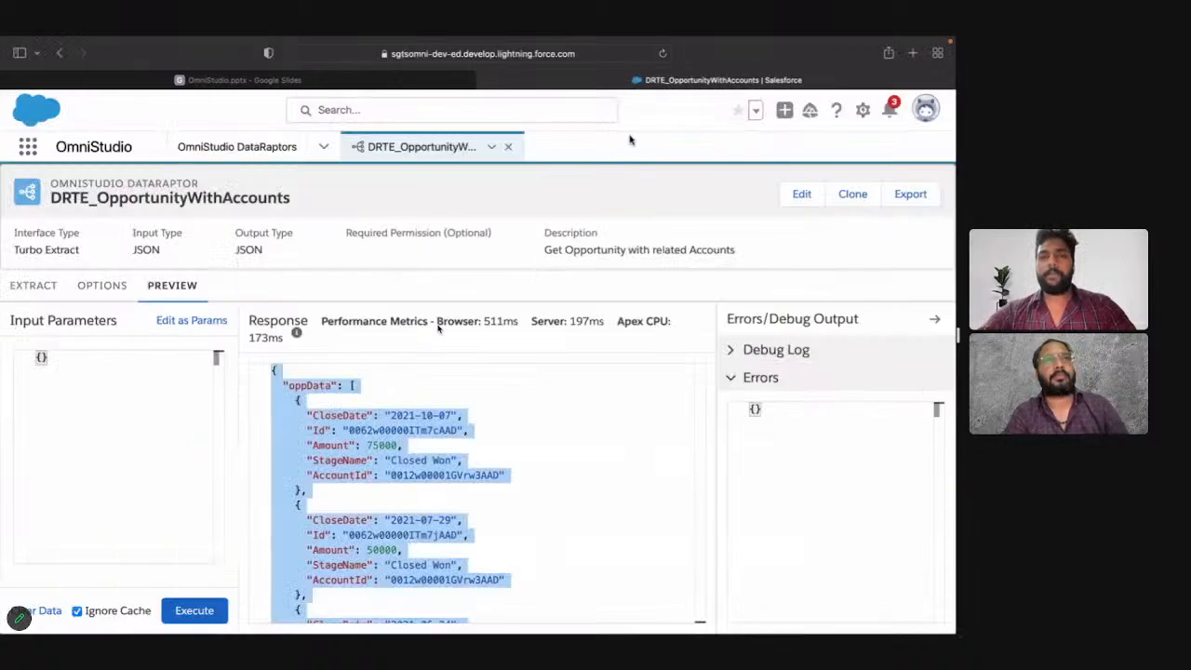
click(422, 414)
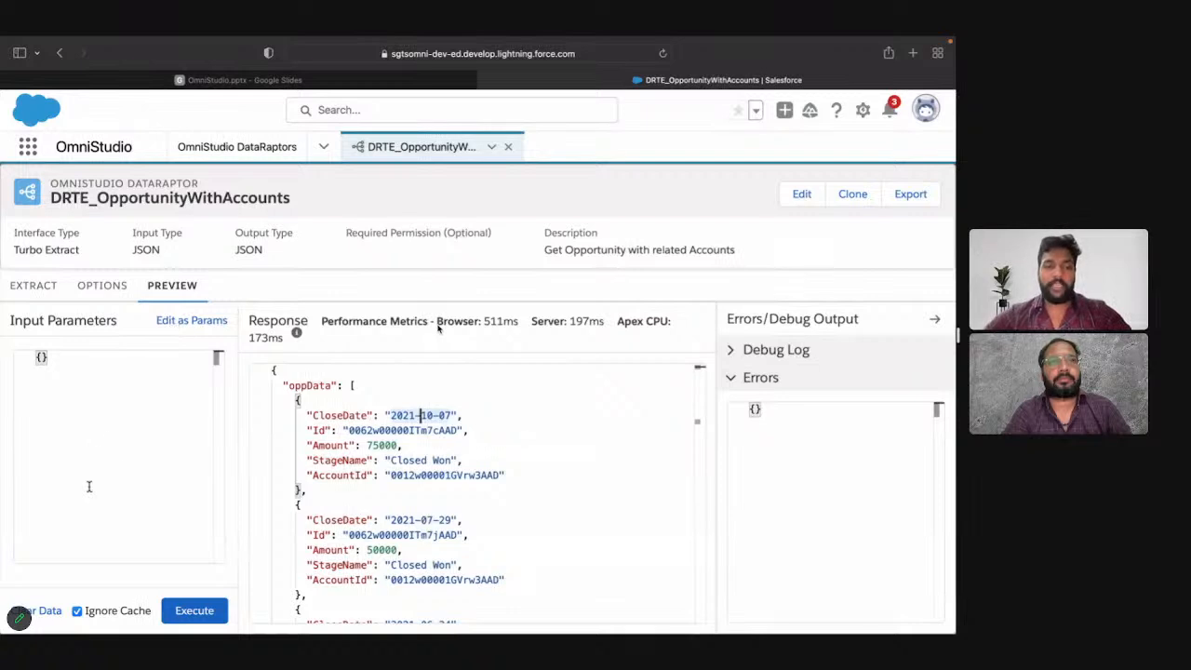
Step: Switch the preview's input parameters to key/value editing and add the key stageNameVar with the value Closed Won copied from the response
click(179, 322)
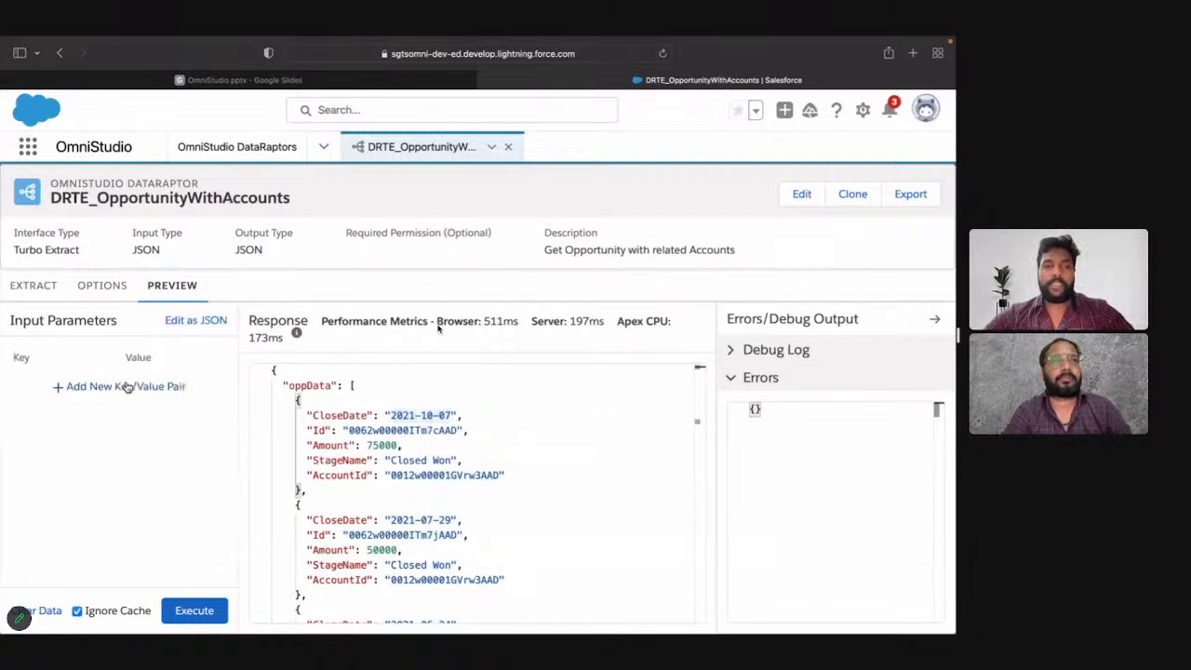
click(121, 389)
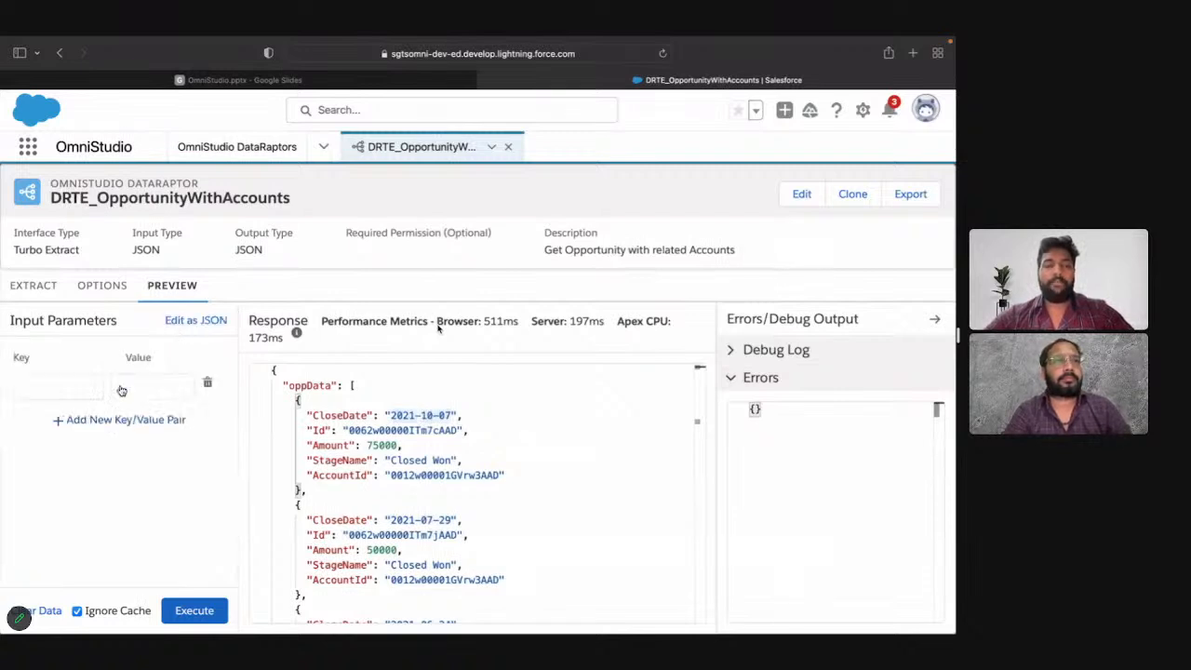
click(60, 387)
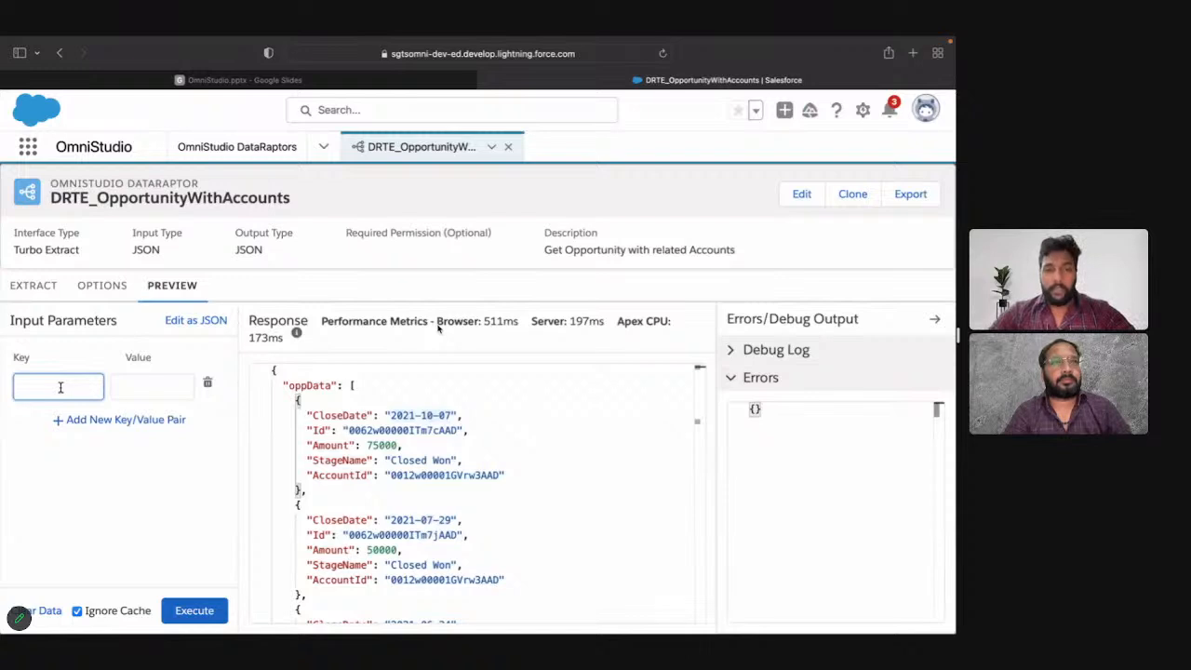
drag(452, 461, 390, 460)
key(super+c)
click(74, 383)
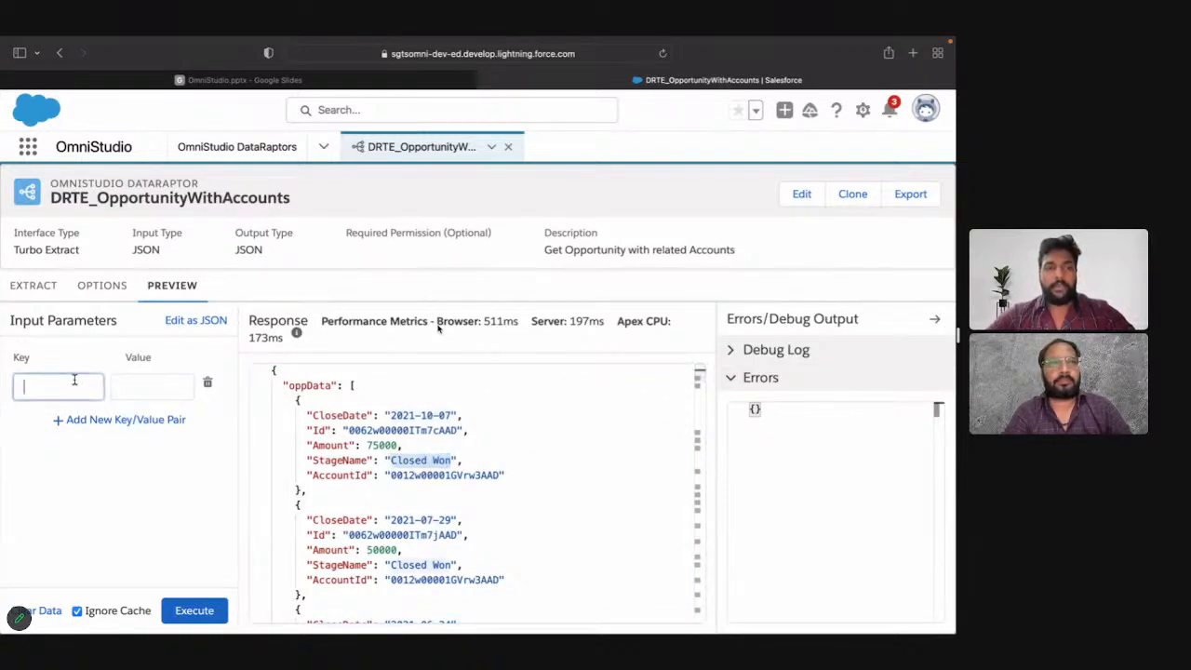
text(stageNam)
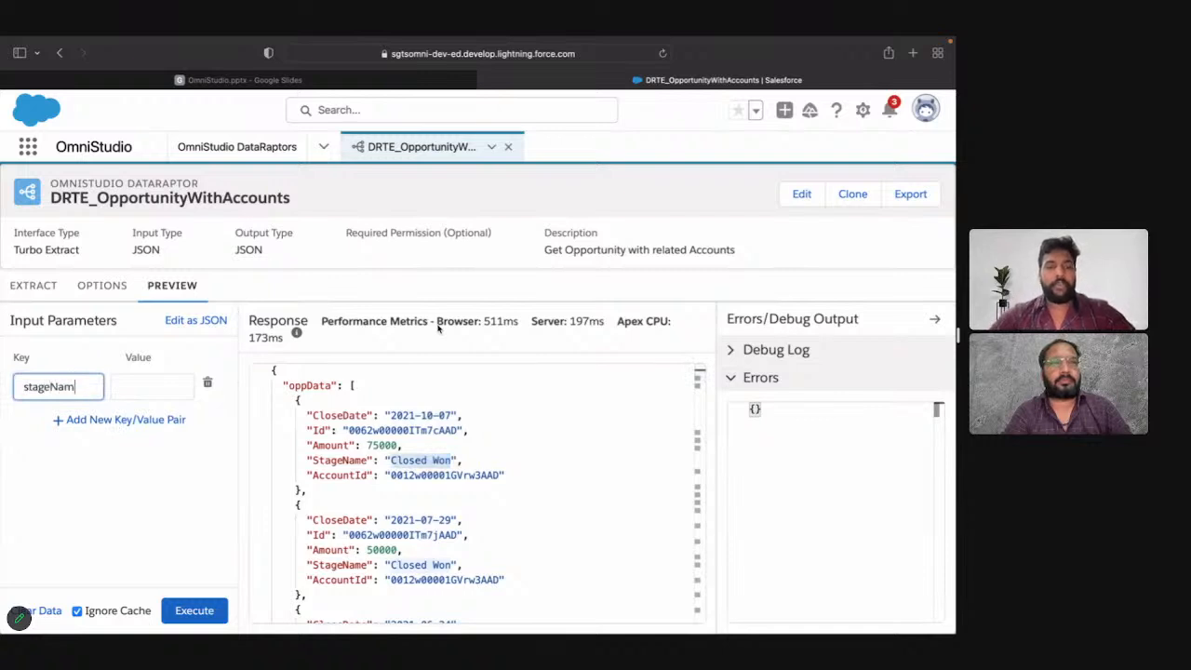
text(eVar)
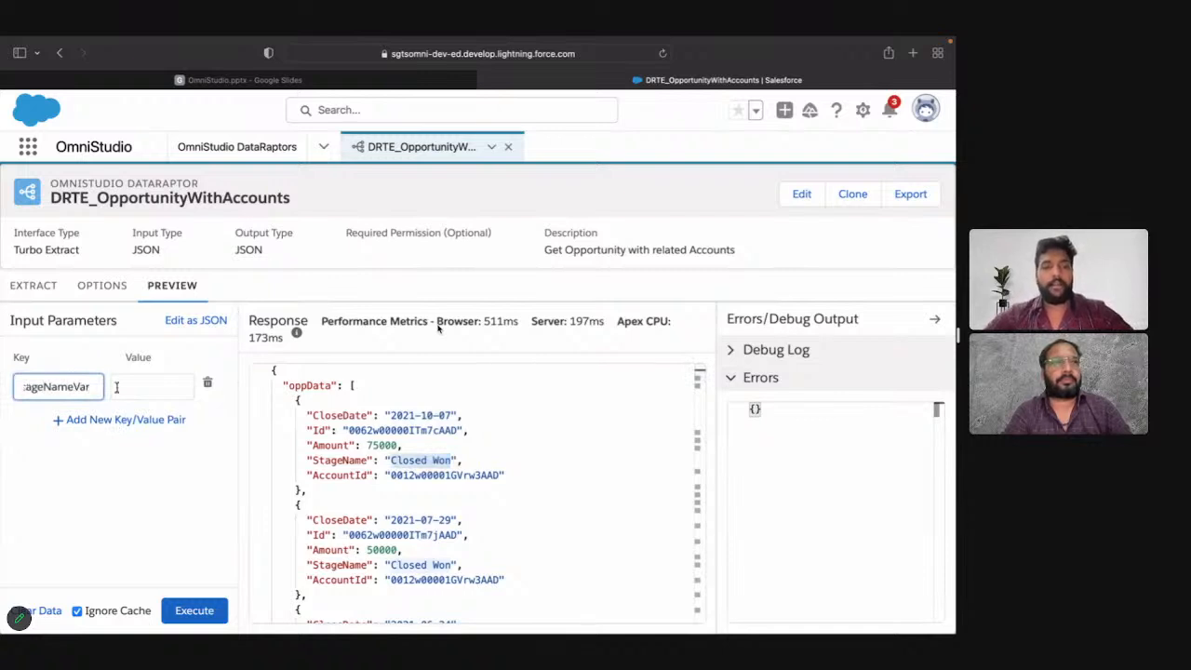
click(117, 387)
key(super+v)
click(165, 490)
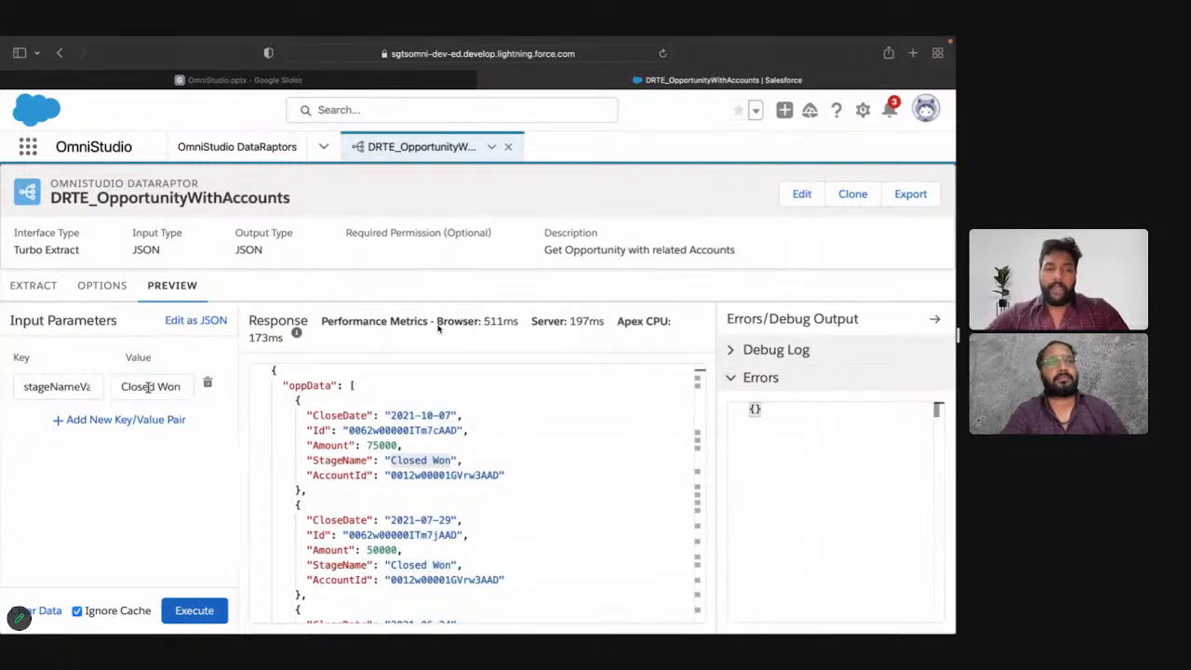
Step: Show the preview's input parameters as JSON and examine the stageNameVar key and its Closed Won value
click(193, 322)
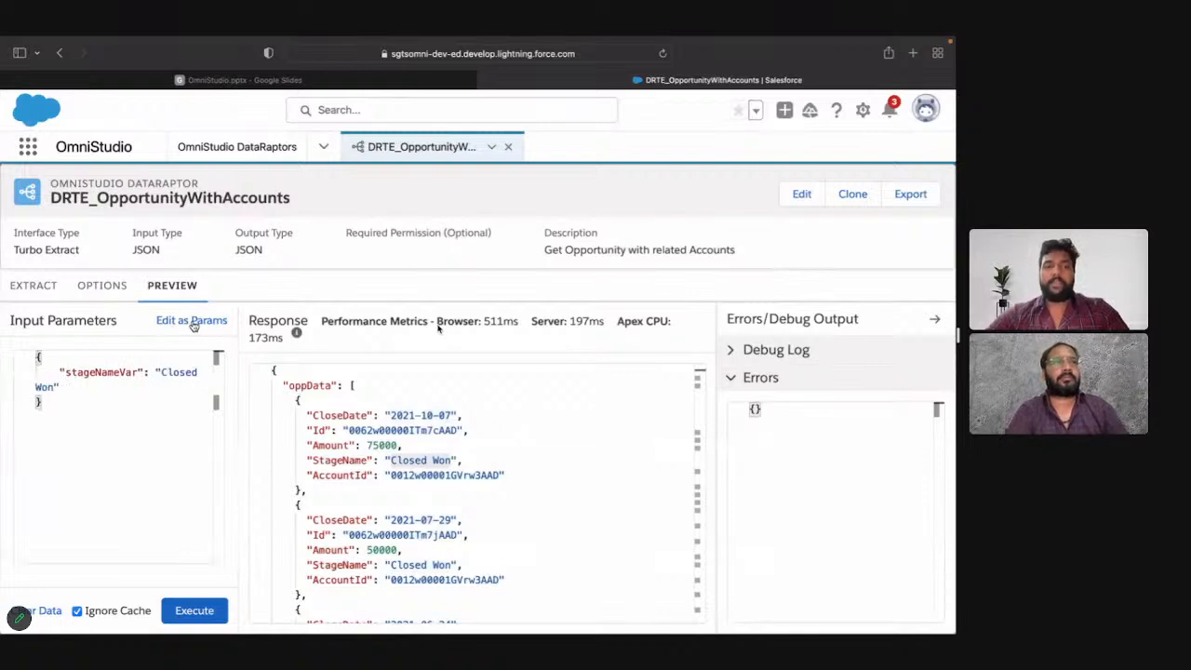
double_click(108, 376)
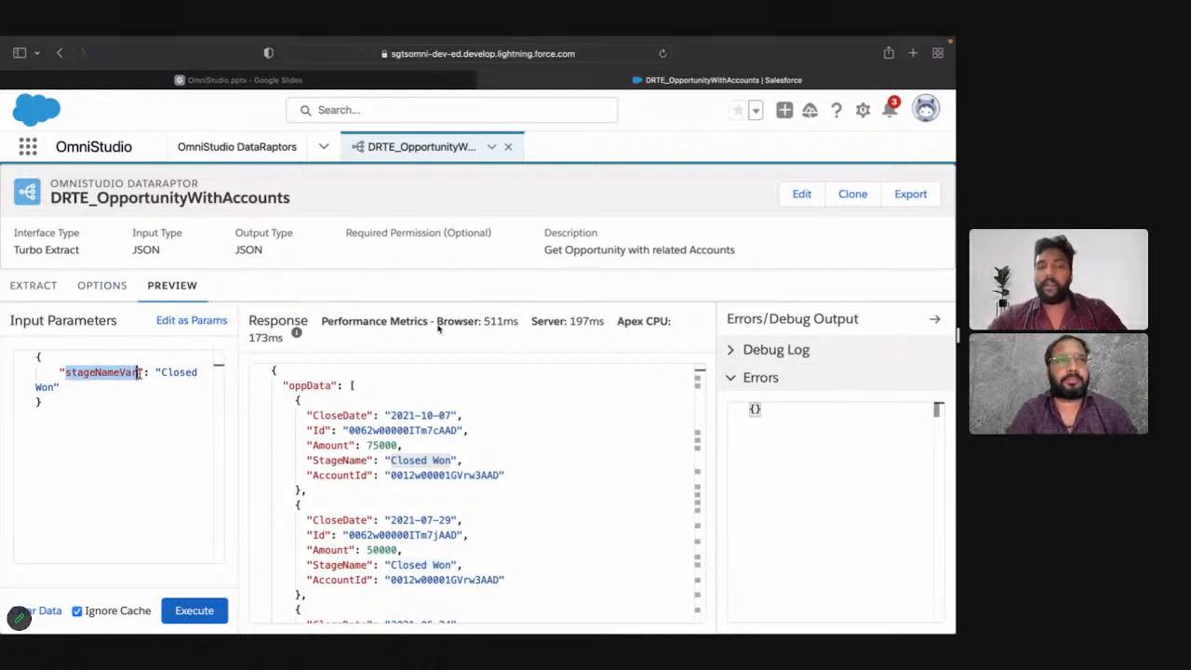
drag(161, 372, 60, 388)
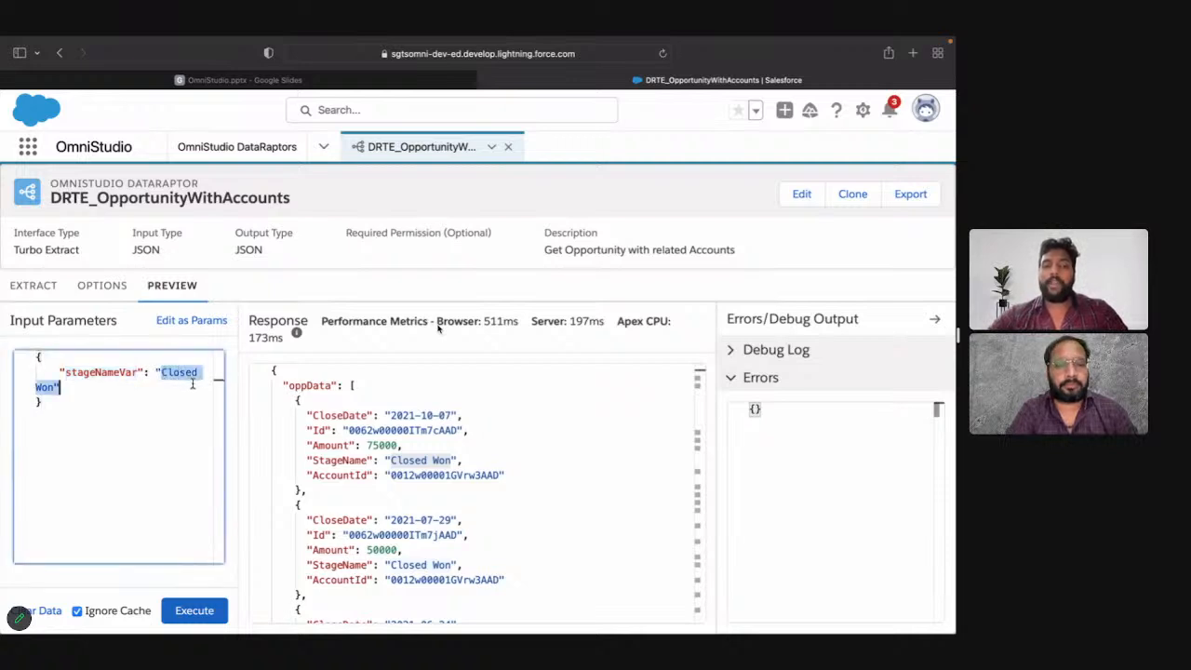
double_click(110, 371)
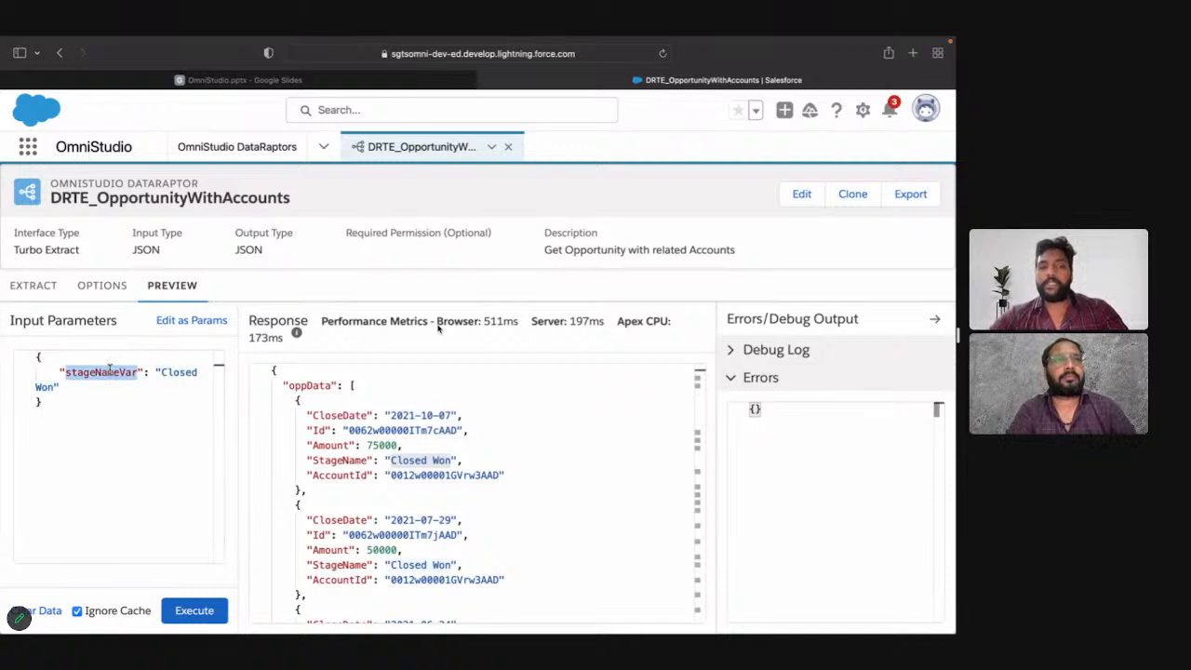
Step: Set the Opportunity extract filter to StageName = stageNameVar
click(29, 291)
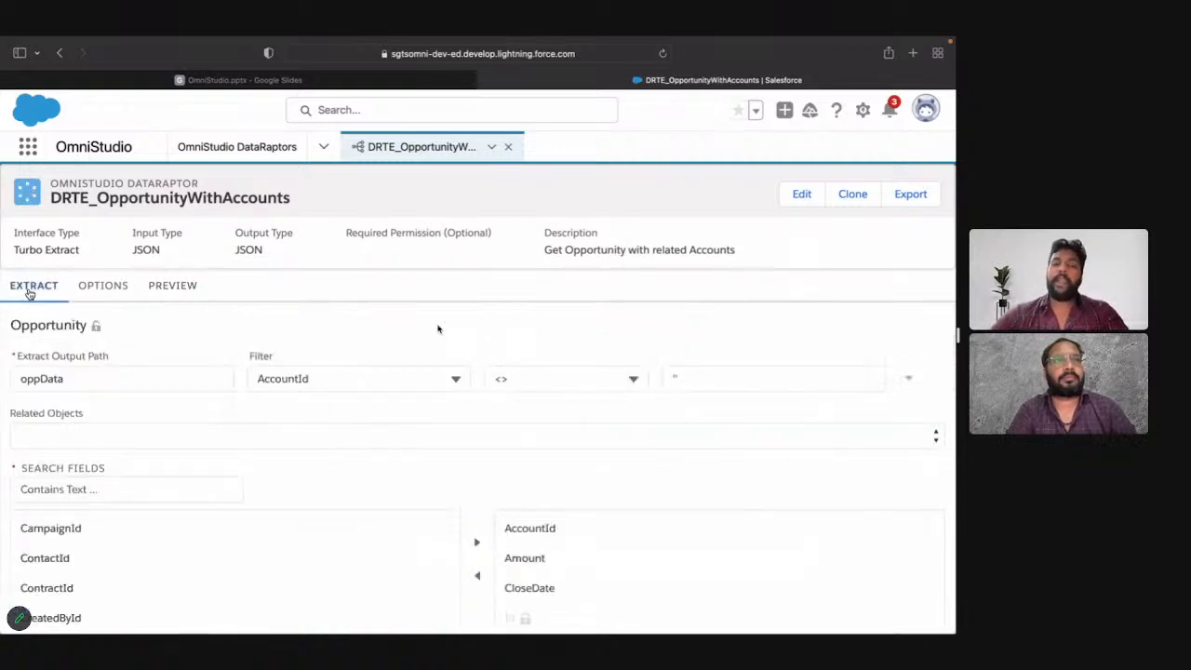
click(309, 385)
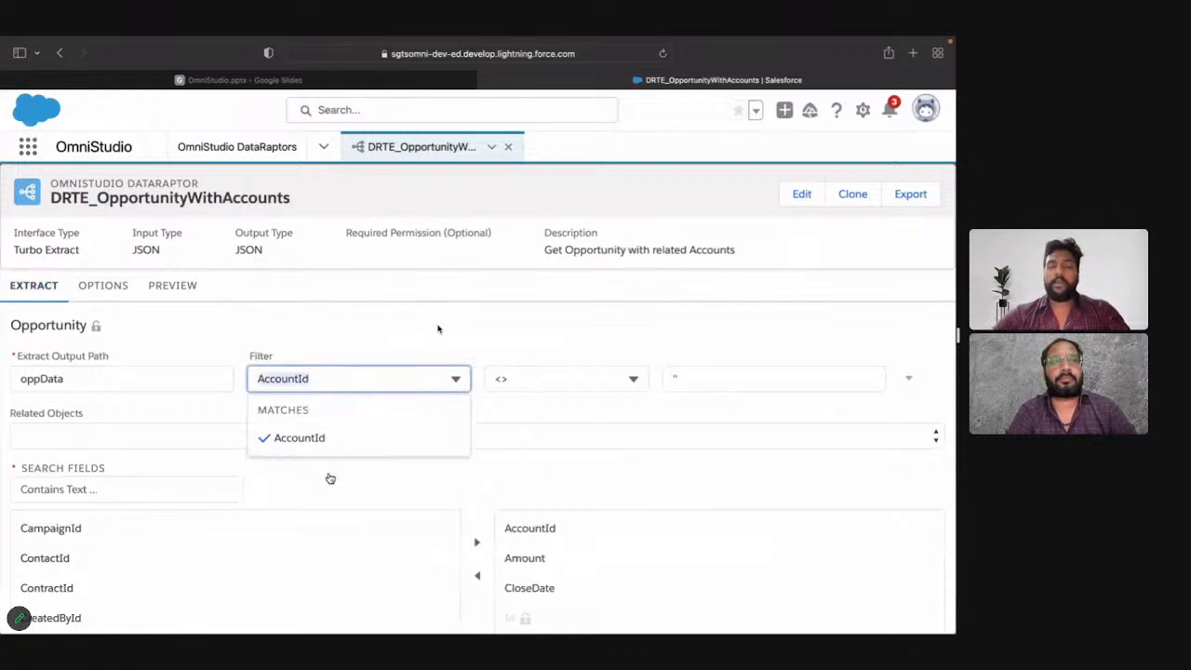
text(stage)
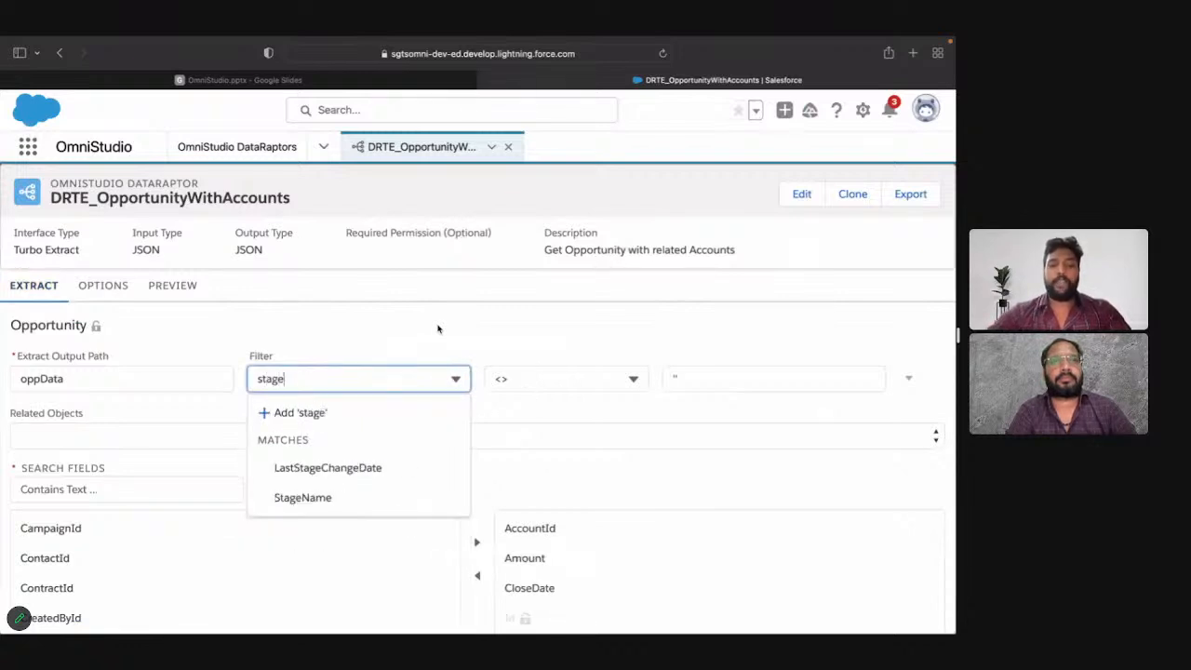
click(375, 500)
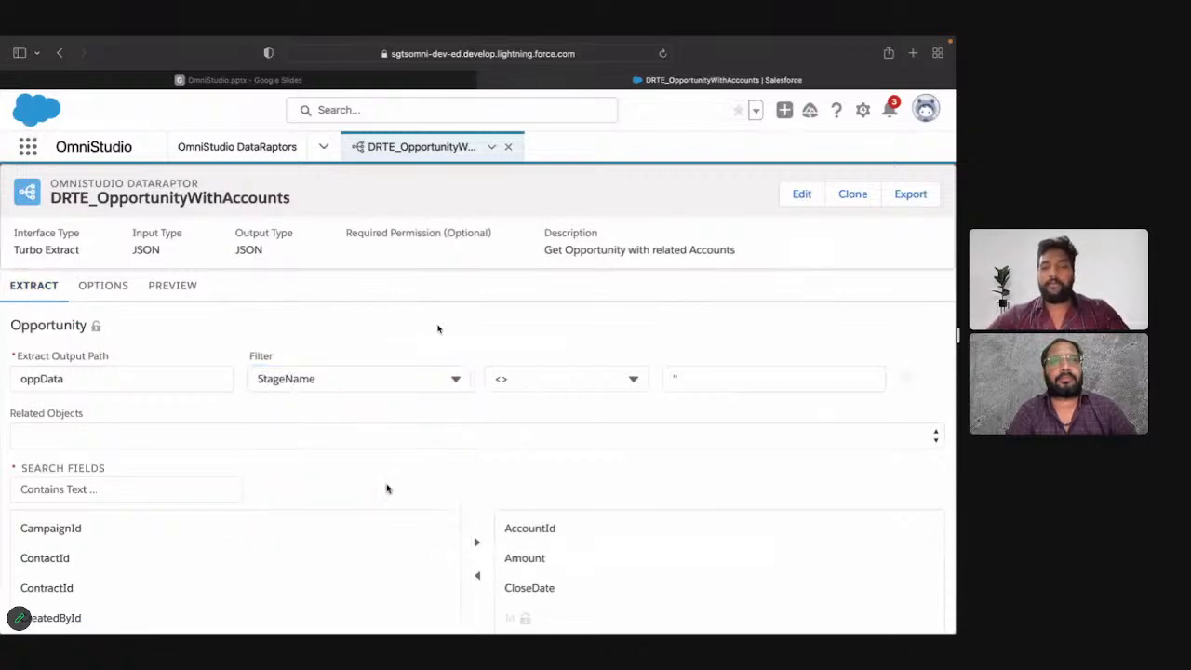
click(548, 383)
click(548, 438)
click(705, 376)
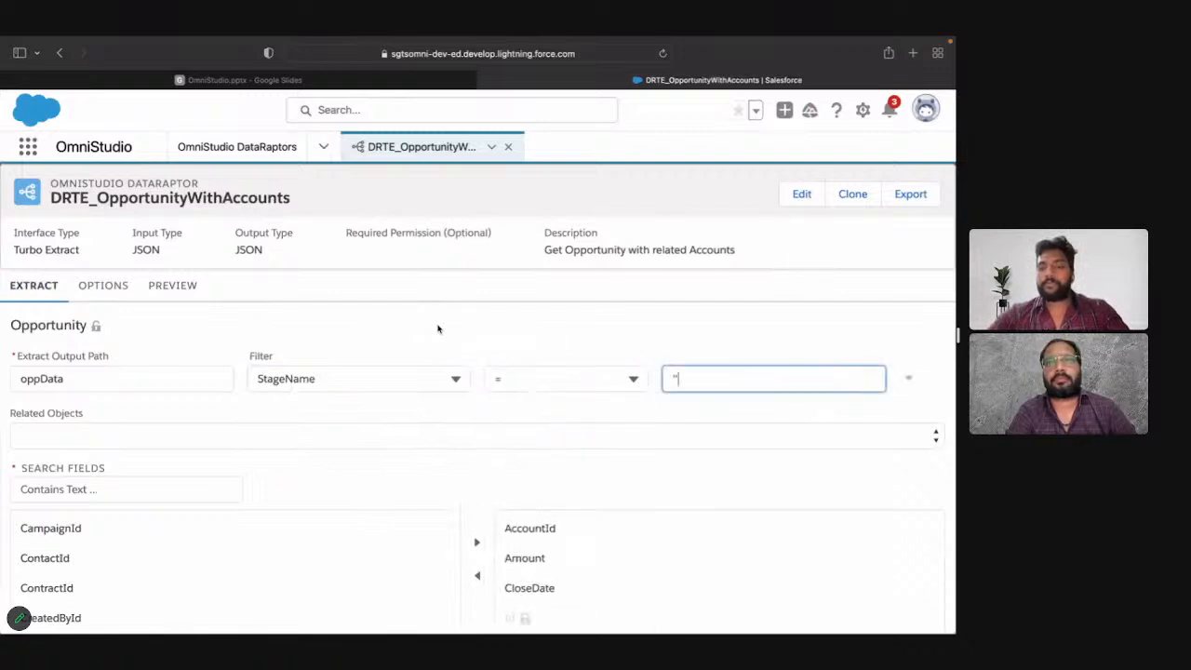
text(stageNameVar)
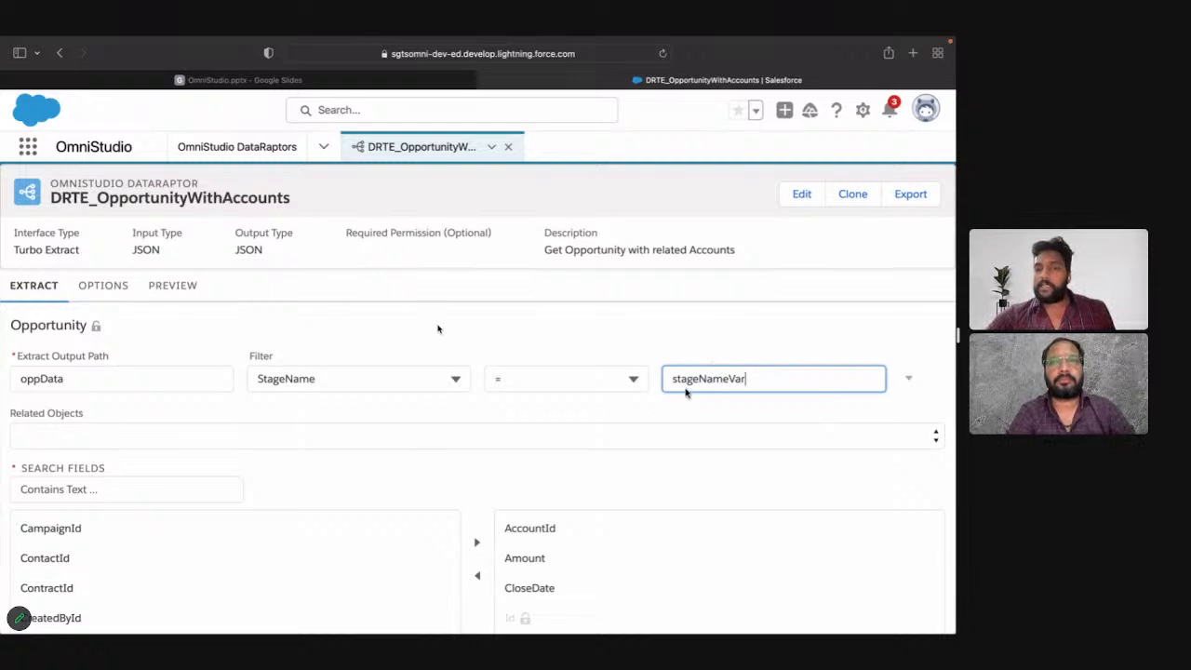
Step: Check the last opportunity's StageName in the existing preview response, execute the preview with stageNameVar as Closed Won, and review the new response's end
click(190, 286)
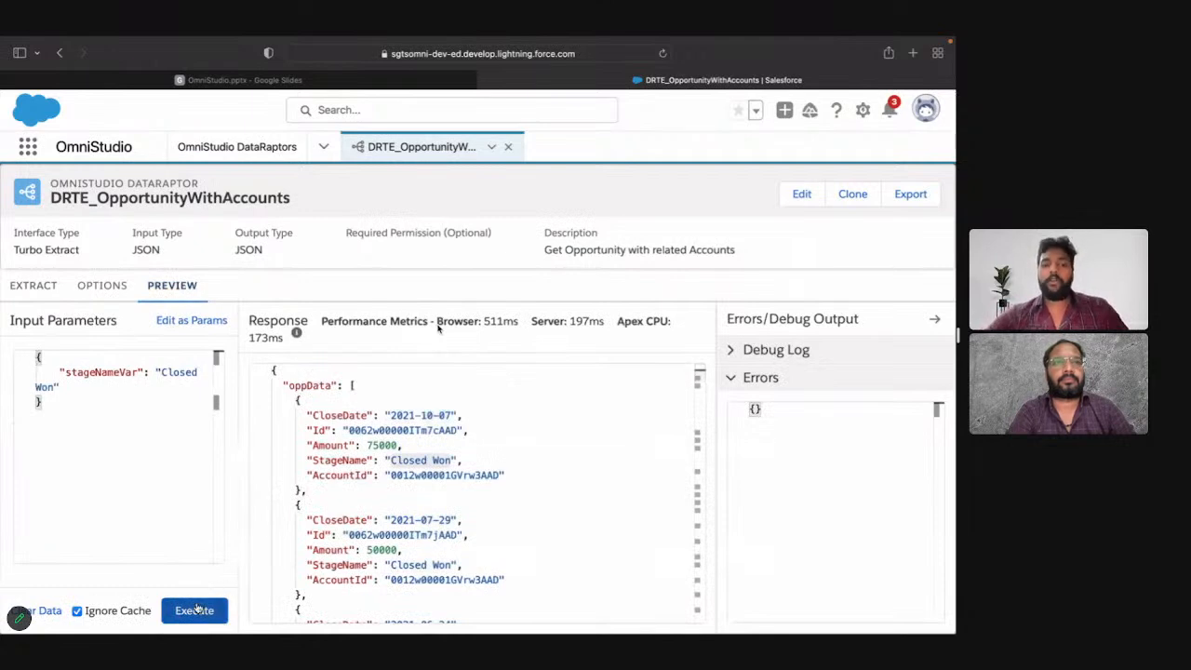
scroll(445, 458, down, 5)
scroll(446, 458, down, 5)
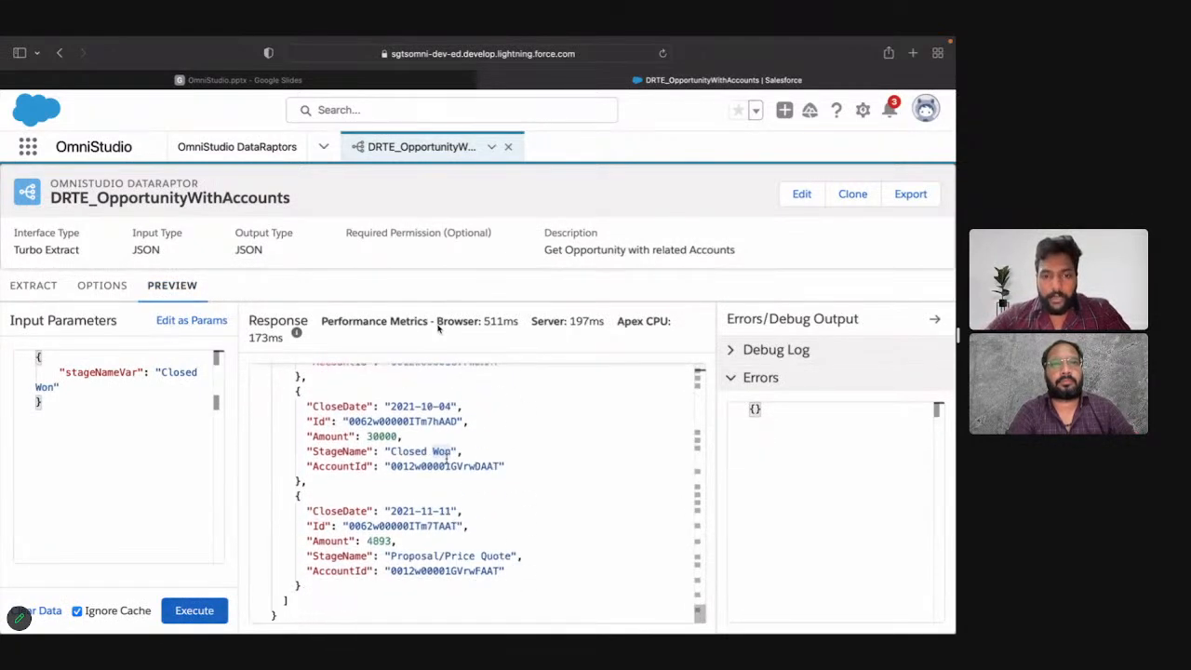
click(393, 556)
drag(393, 557, 510, 556)
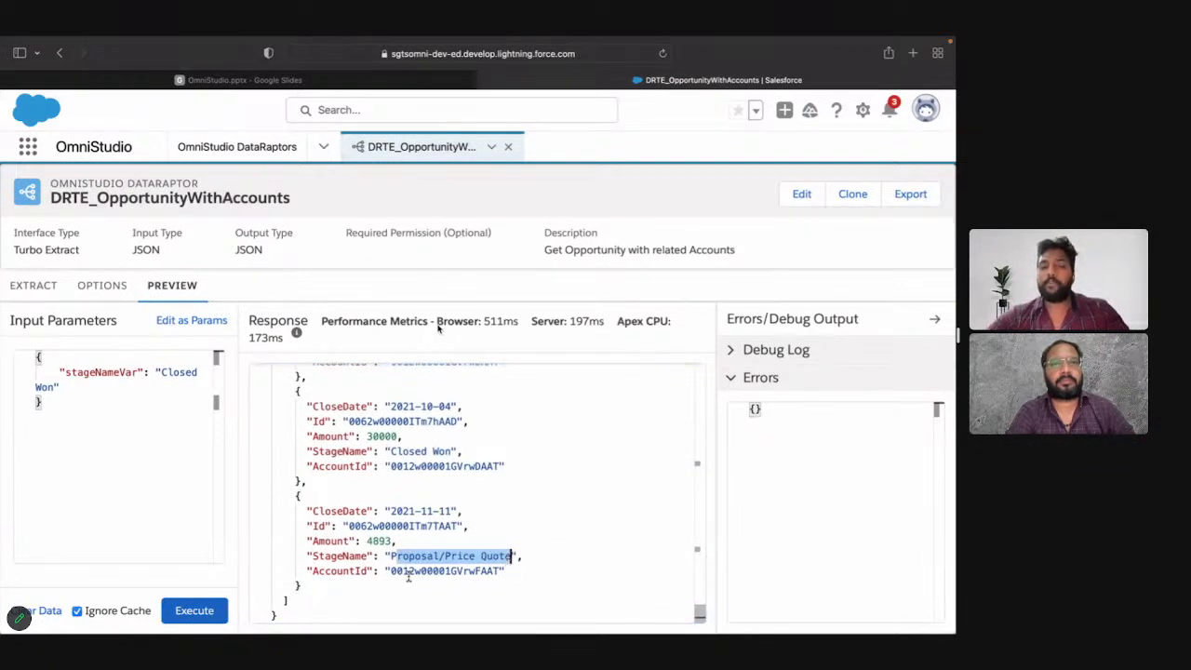
click(203, 611)
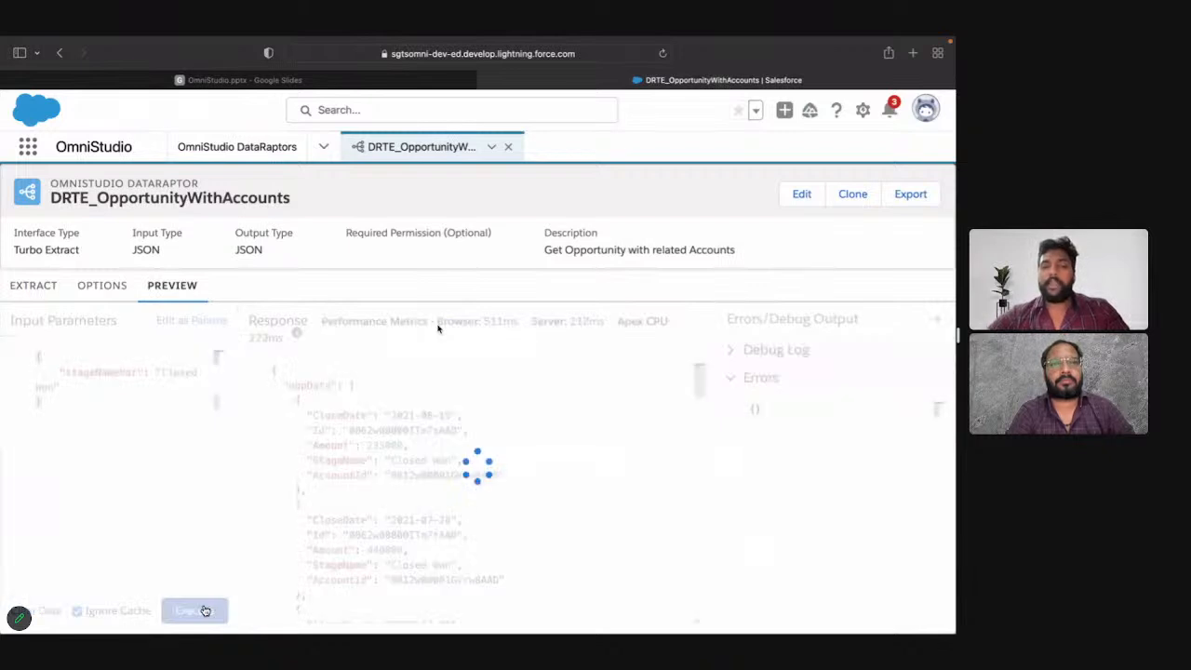
scroll(474, 490, down, 3)
scroll(474, 490, down, 5)
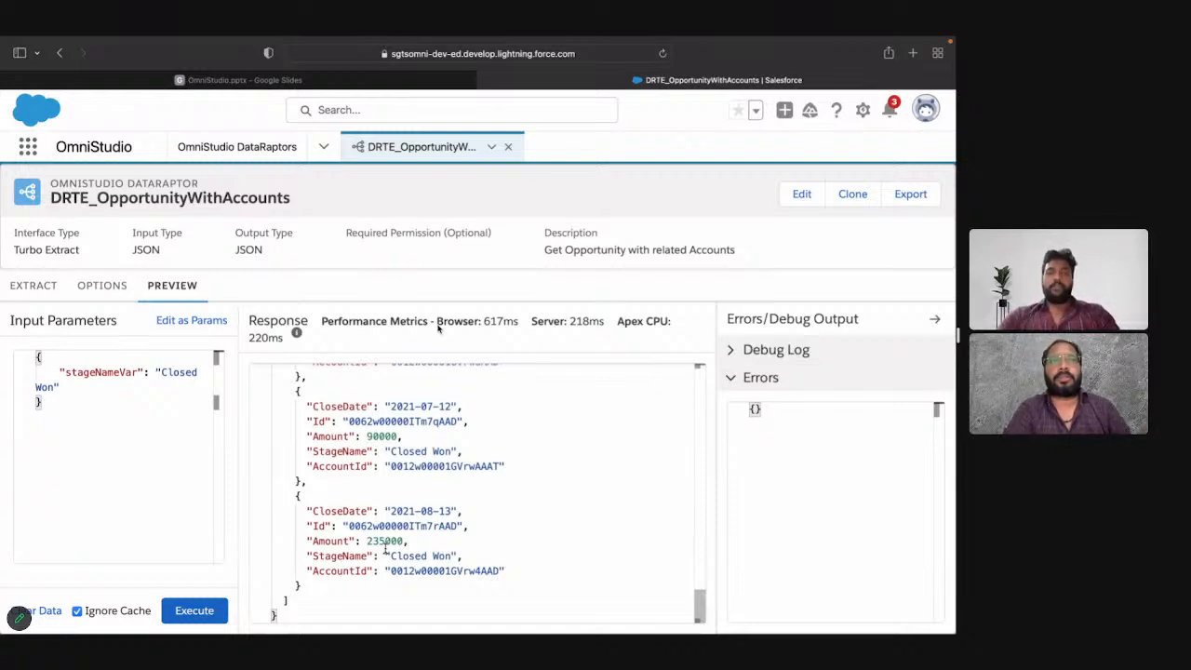
Step: Compare the StageName filter in the extract definition with the stageNameVar parameter in the preview
click(31, 299)
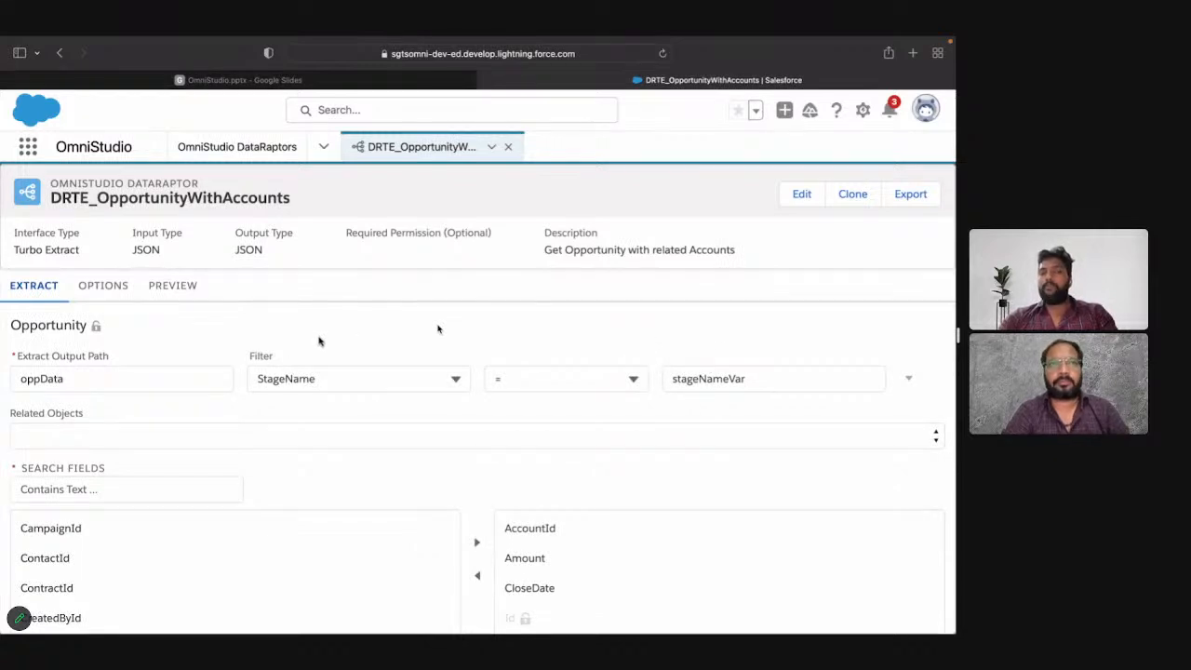
click(184, 292)
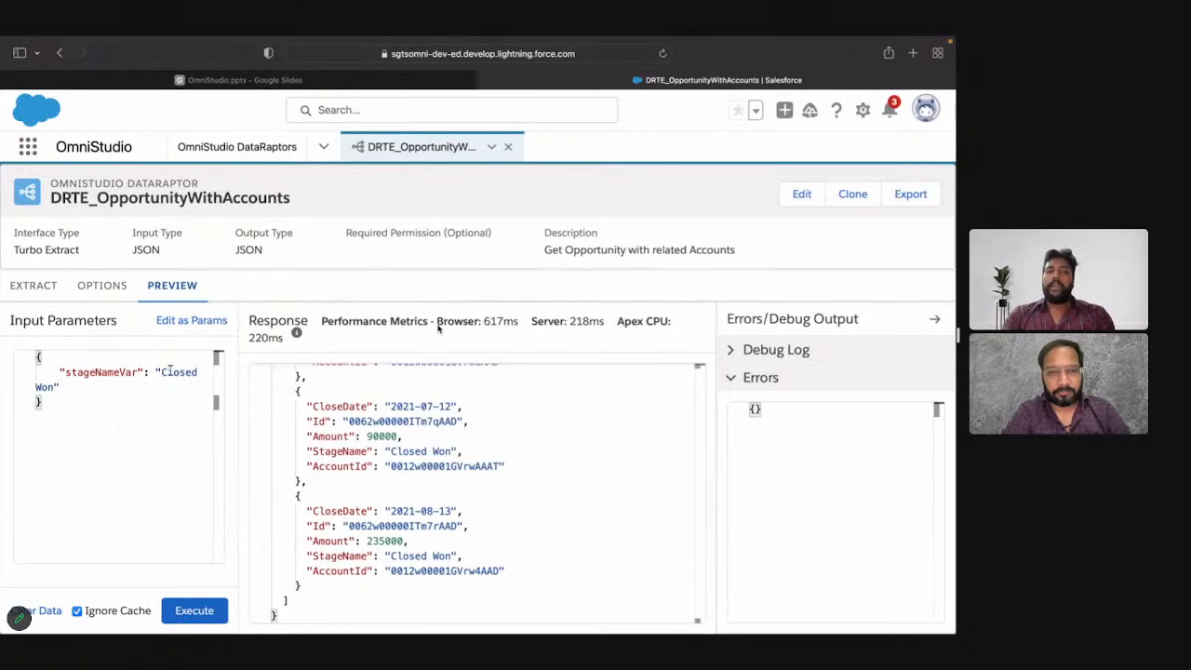
click(39, 290)
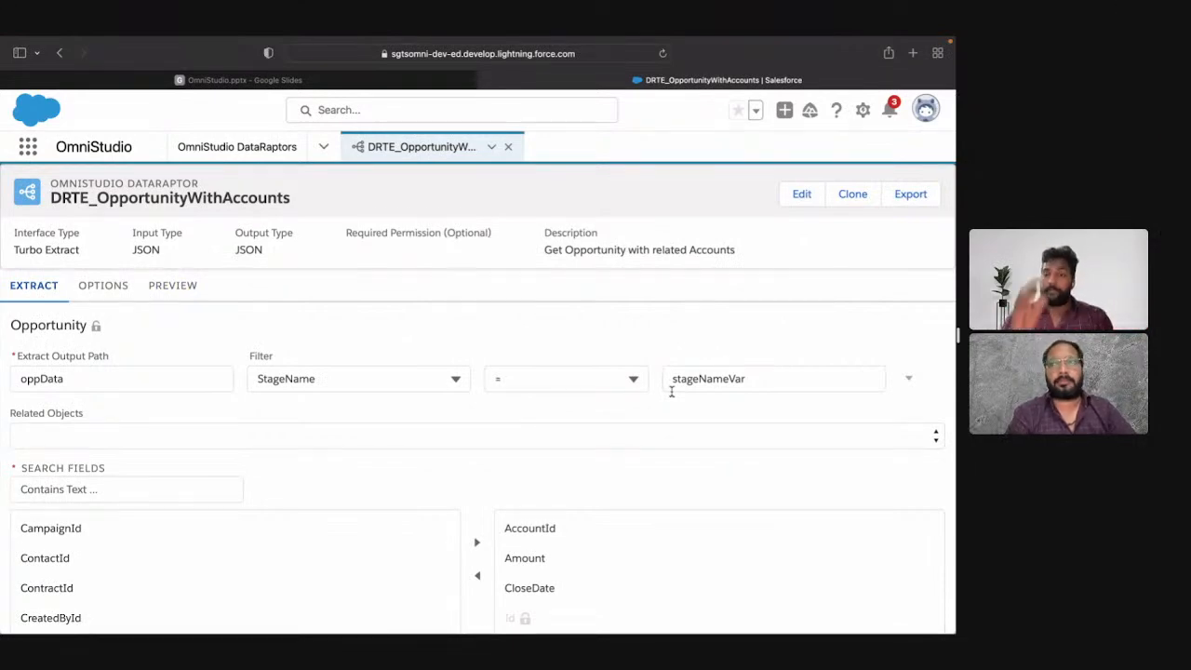
click(183, 293)
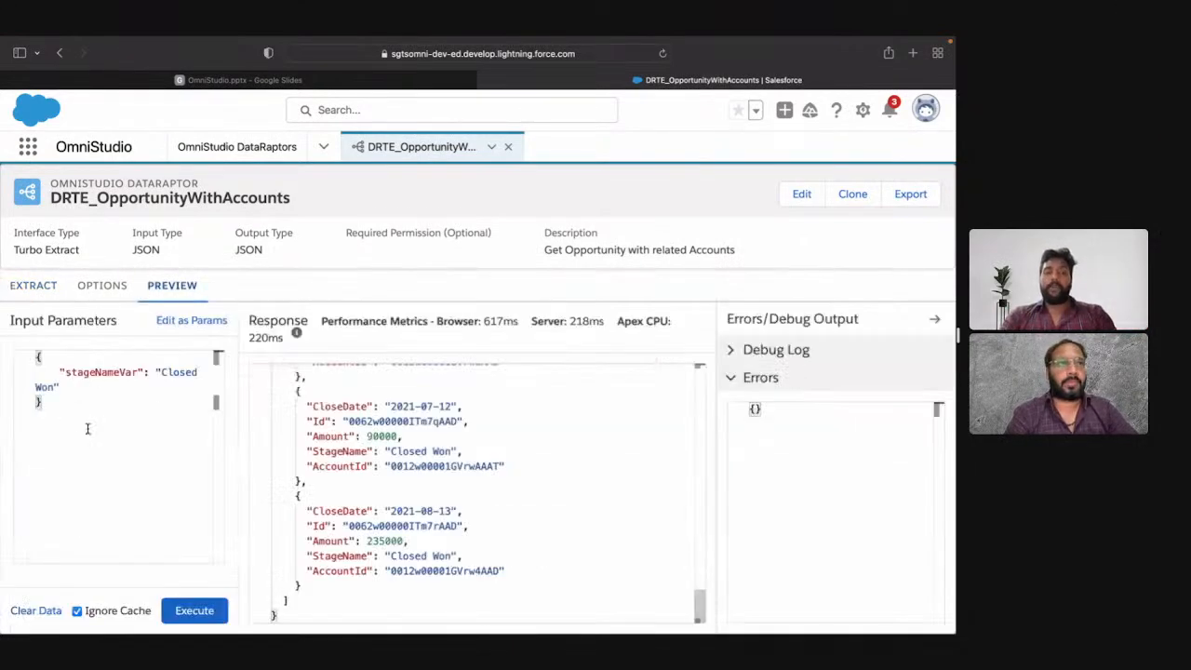
Step: Compare the input parameter's key/value and JSON forms, return to key/value editing, and expand the debug log to read the executed query
click(177, 328)
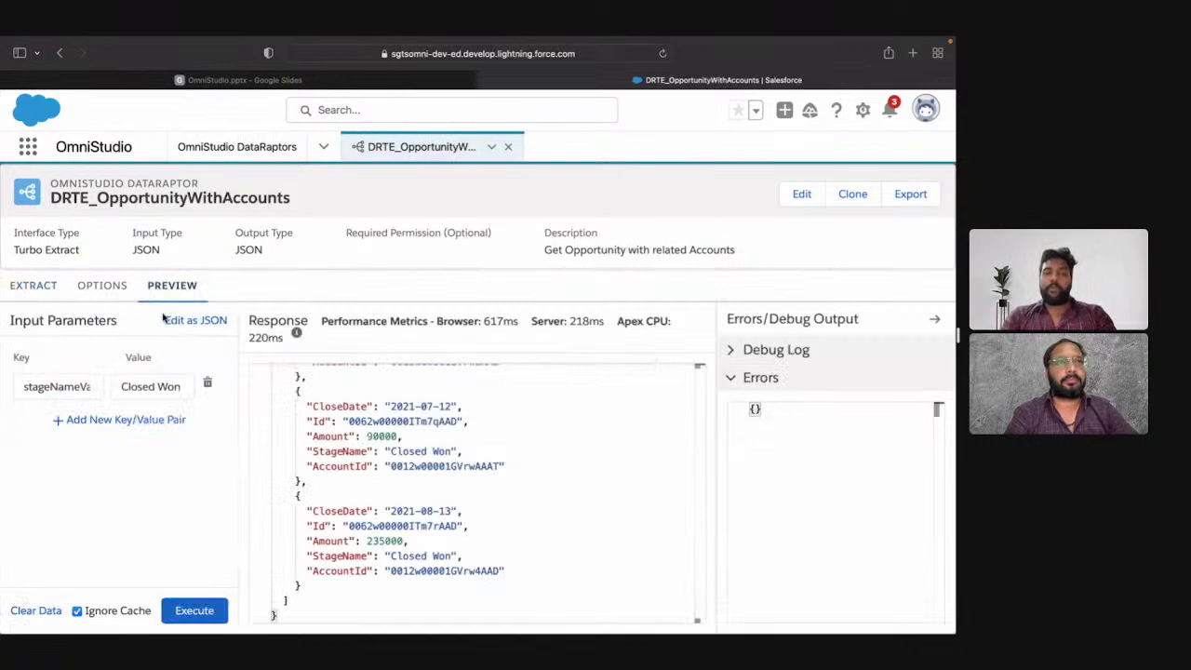
click(177, 321)
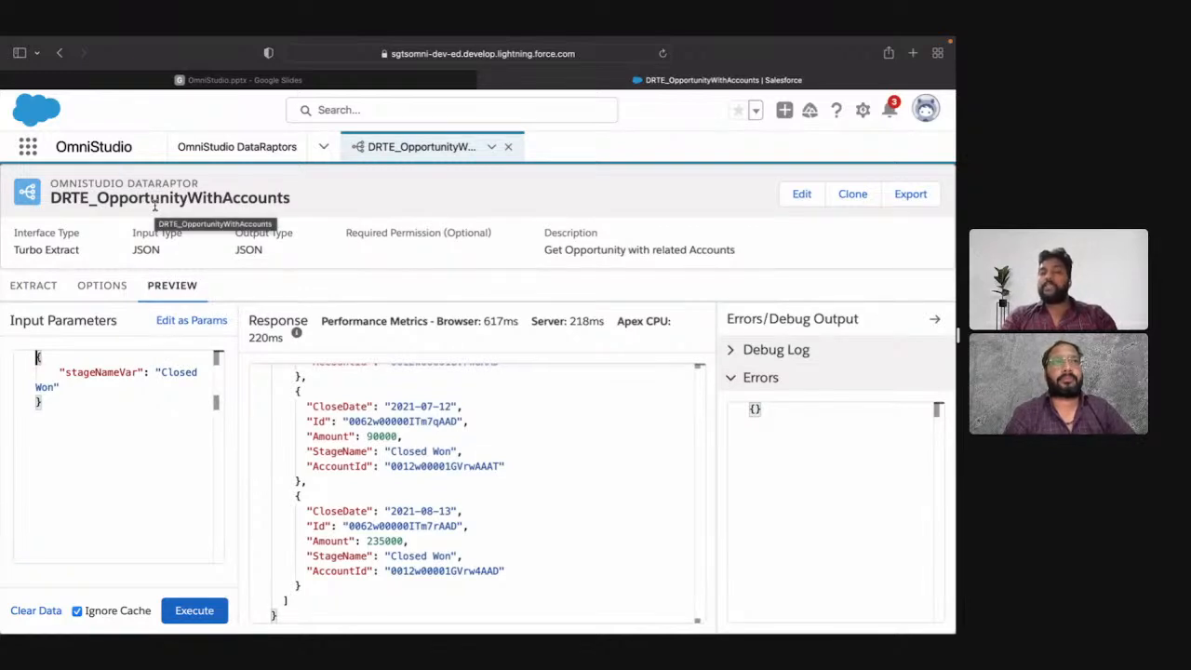
click(184, 321)
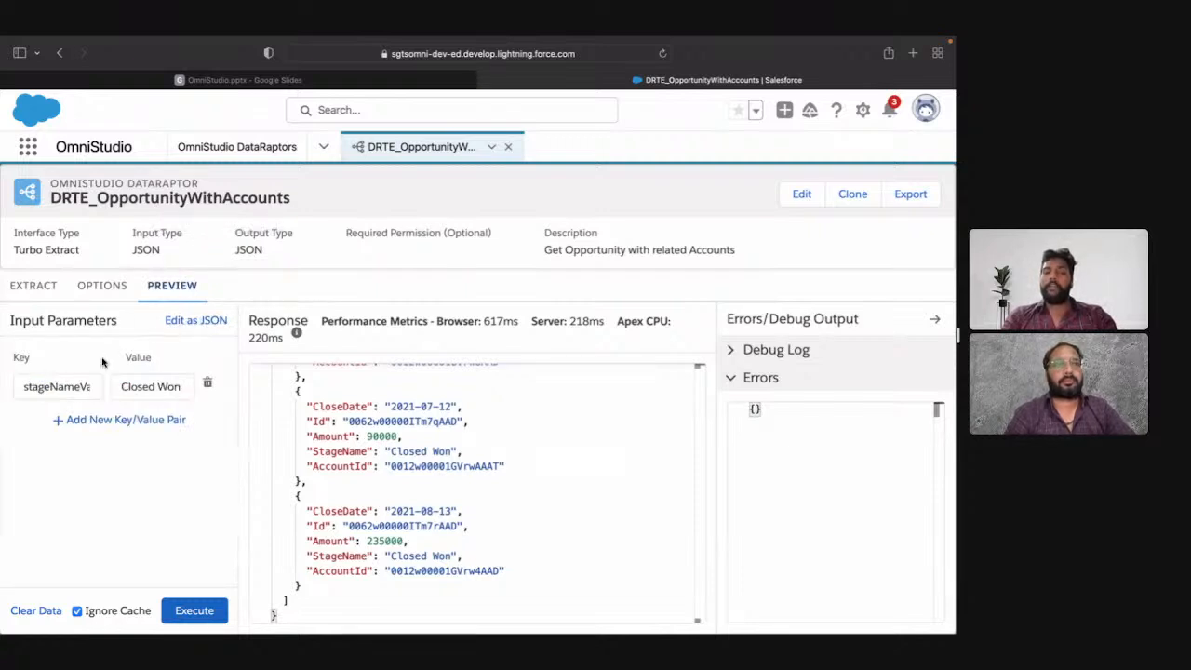
click(149, 385)
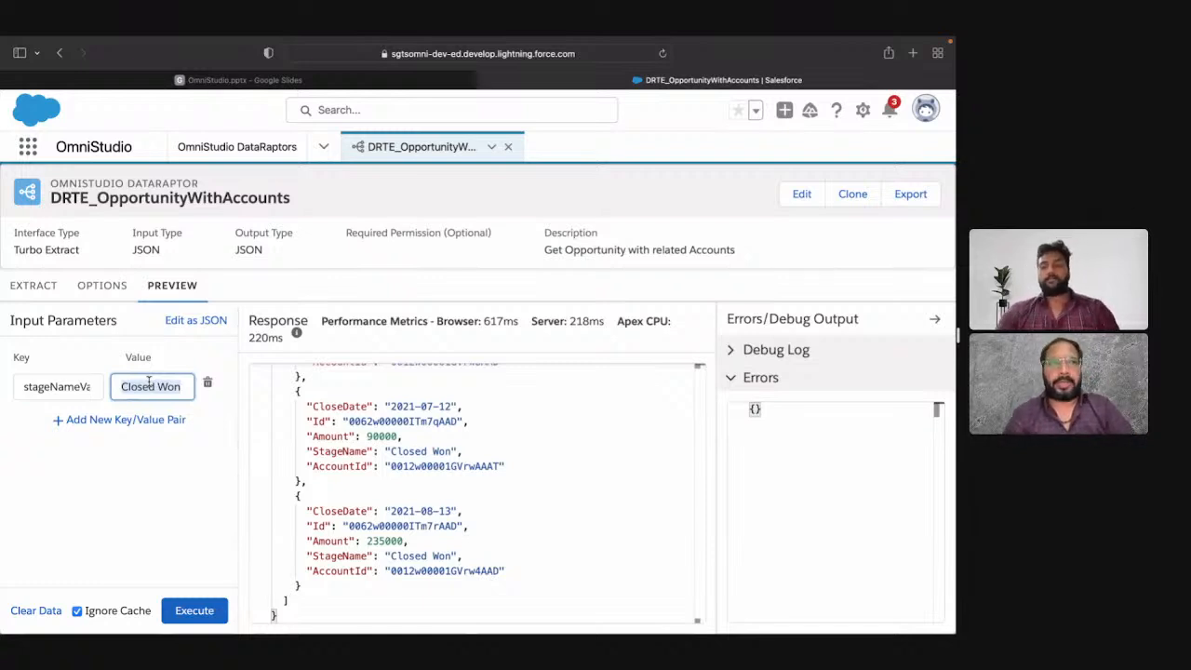
click(814, 350)
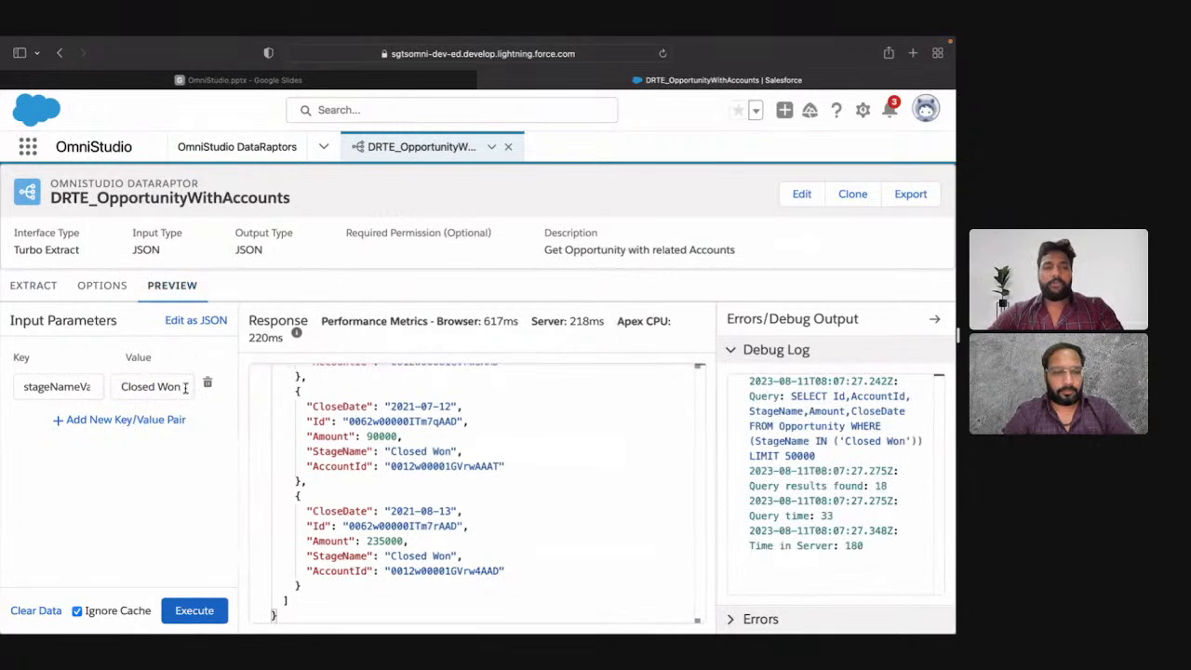
Step: Change the Opportunity filter to StageName <> '' by replacing the operator and the stageNameVar value
click(33, 296)
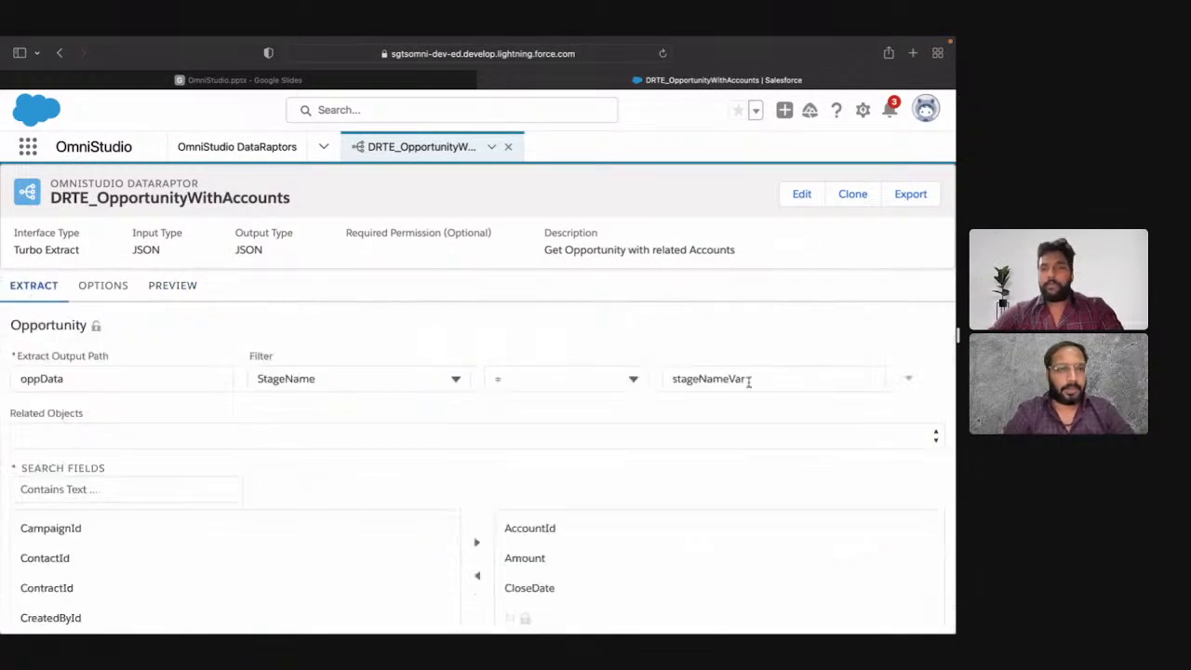
click(747, 379)
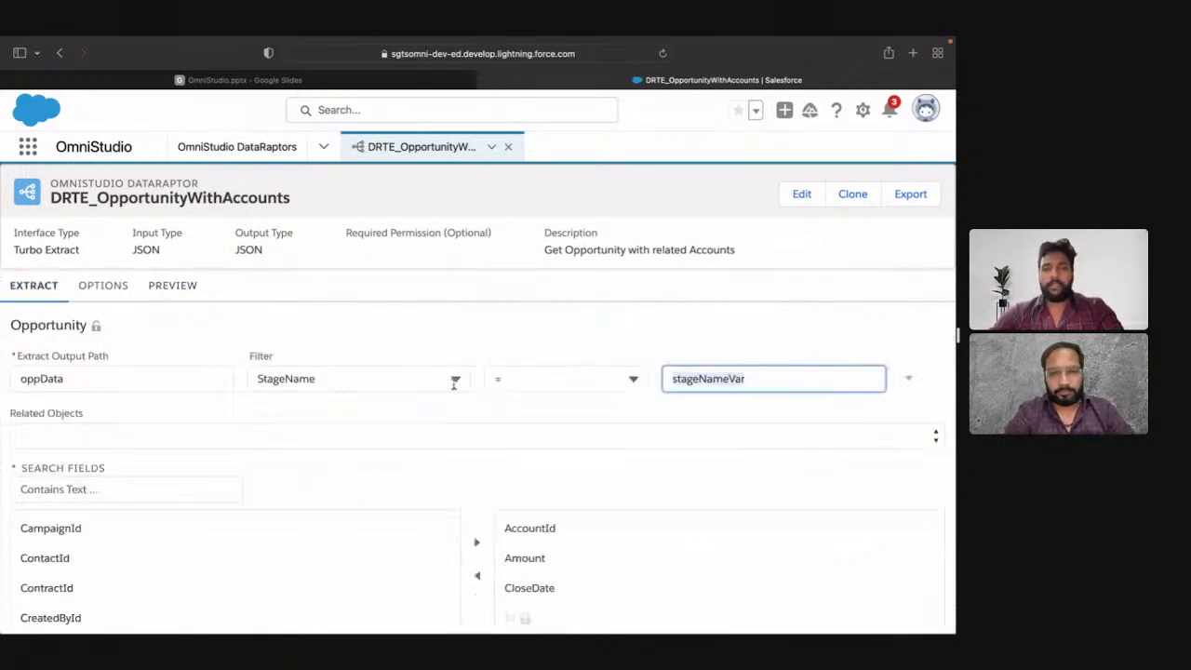
click(508, 380)
click(532, 468)
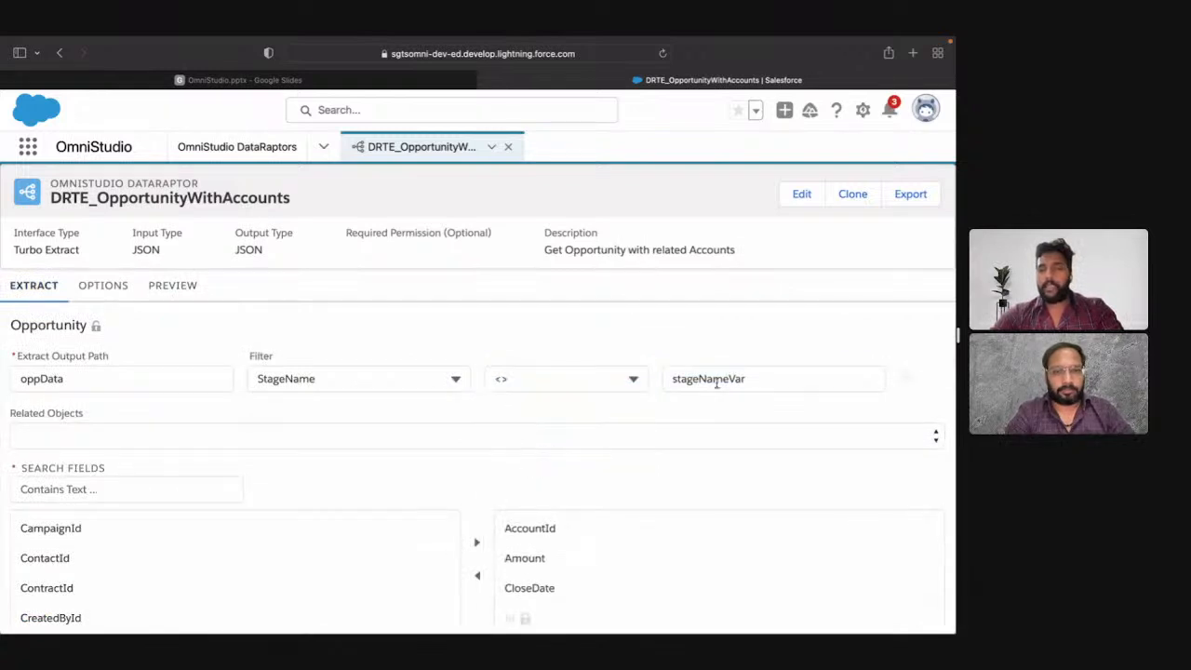
click(739, 382)
key(ctrl+a)
key(BackSpace)
text(')
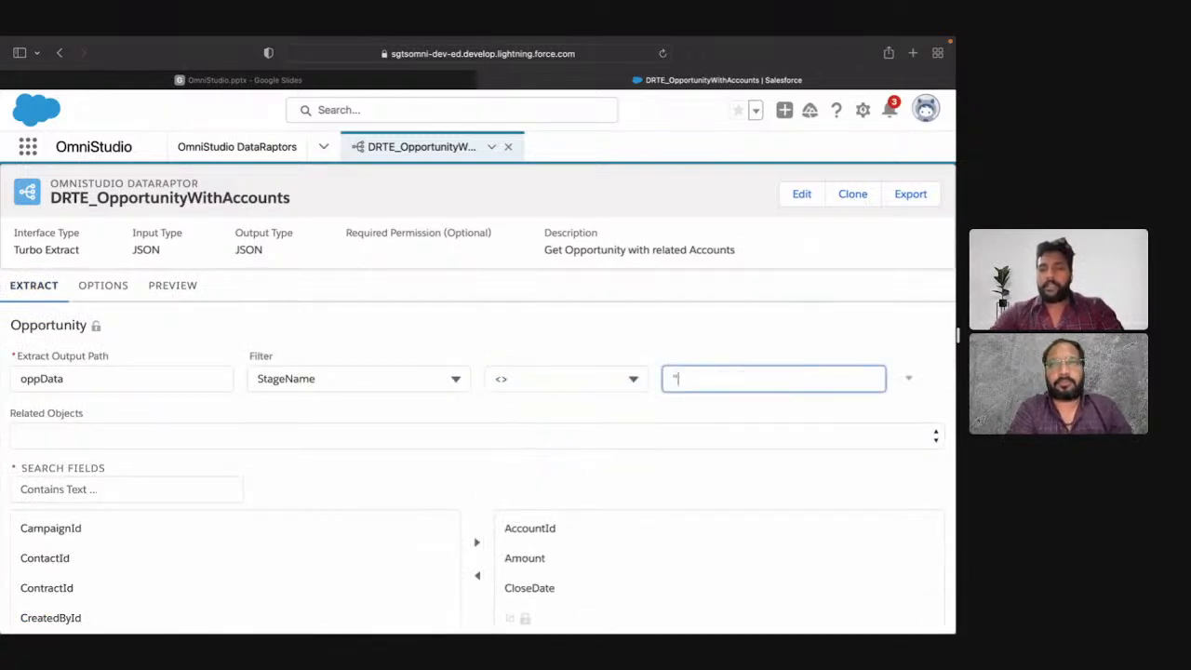
click(654, 420)
Step: Execute the preview with the non-empty StageName filter and check the StageName of the last opportunity in the response
click(163, 294)
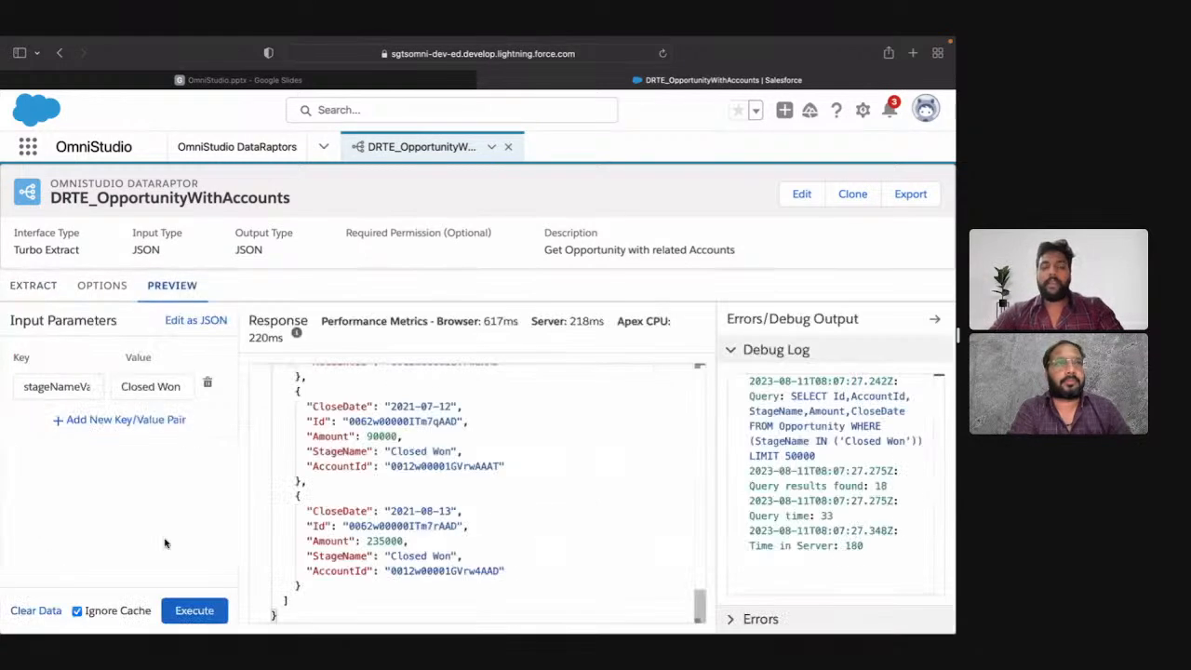
click(194, 607)
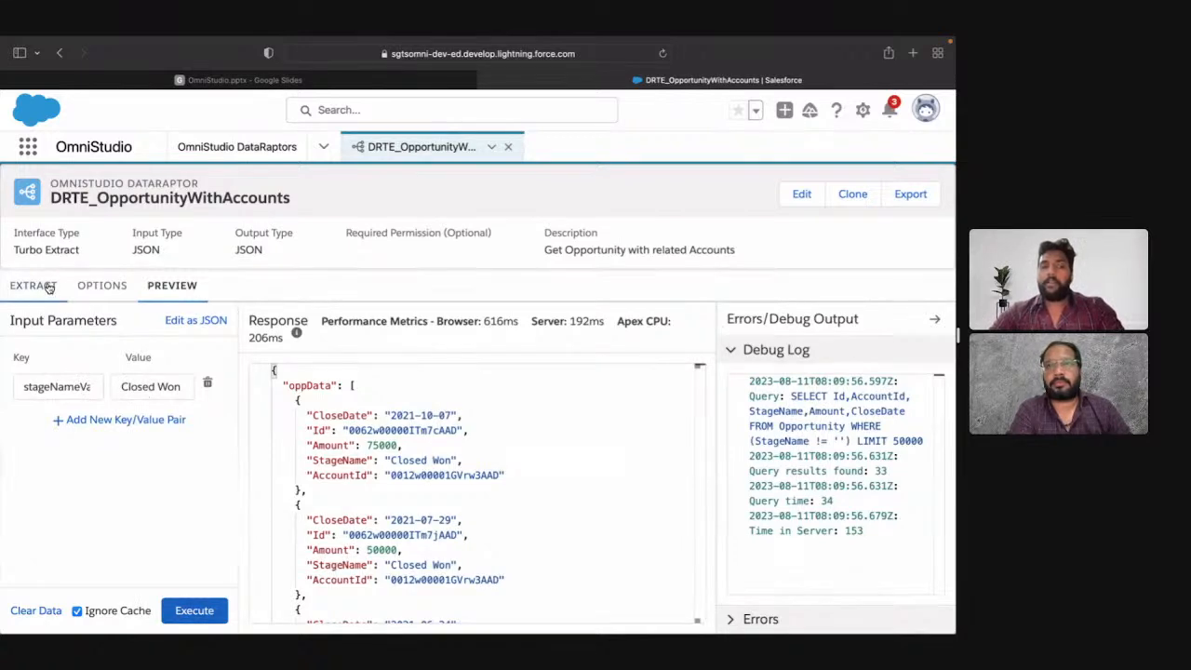
scroll(533, 439, down, 3)
scroll(533, 438, down, 3)
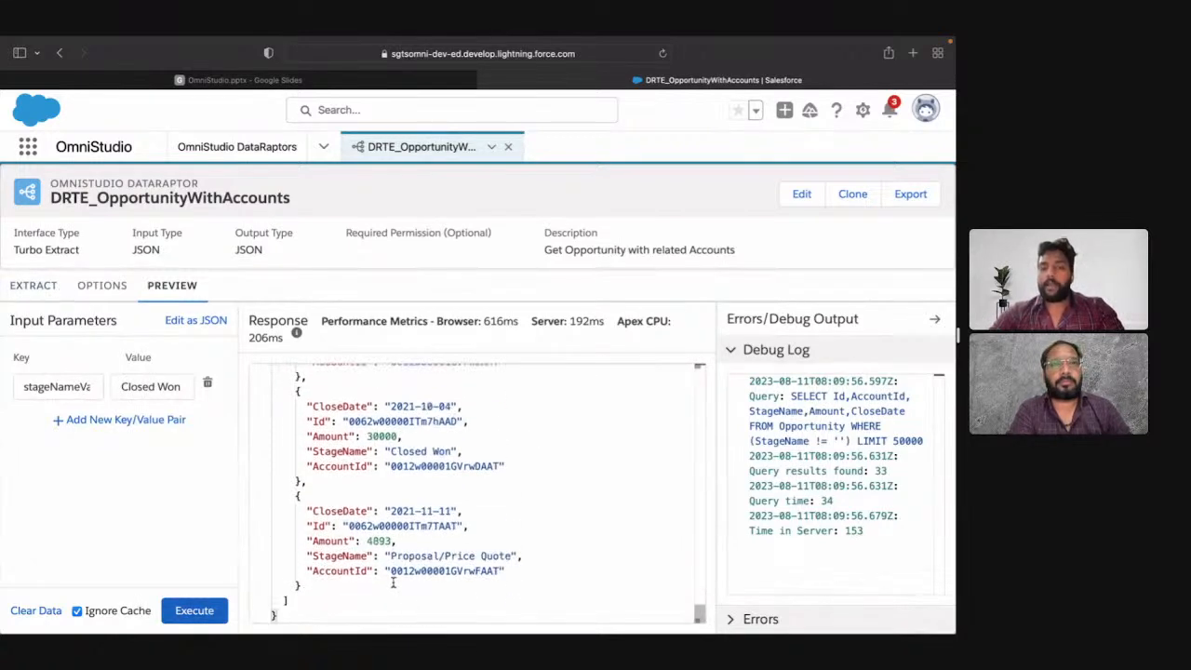
drag(399, 555, 517, 556)
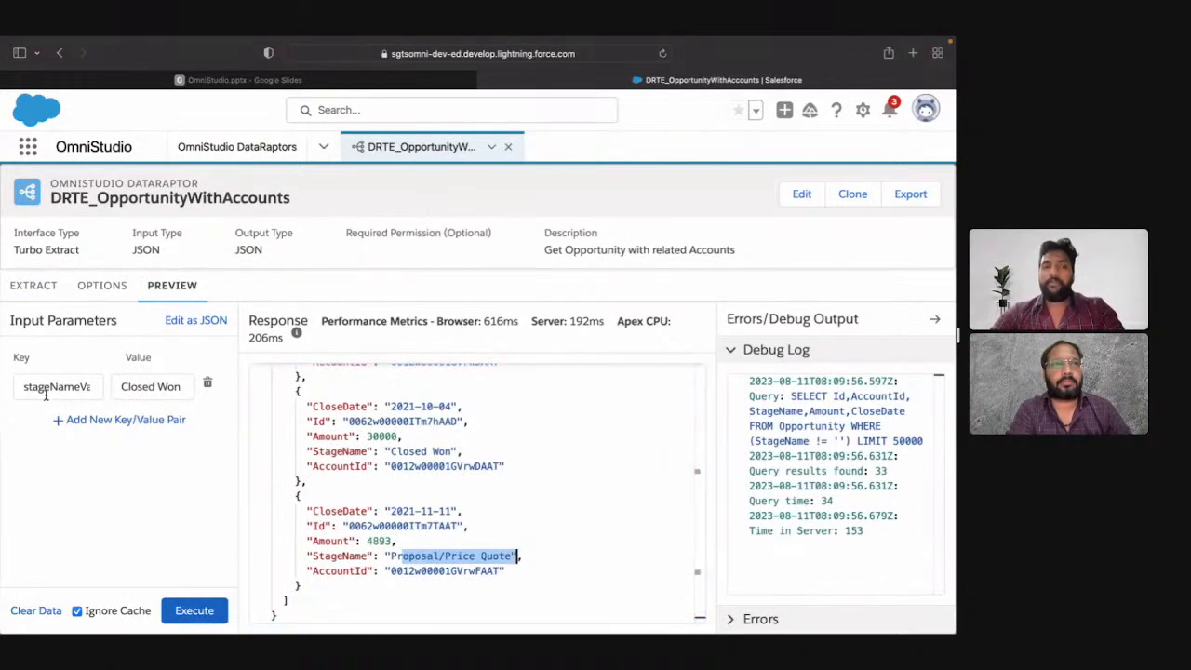
Step: Review the extract's StageName filter against the preview's input parameter and debug log, ending on the extract definition
click(29, 292)
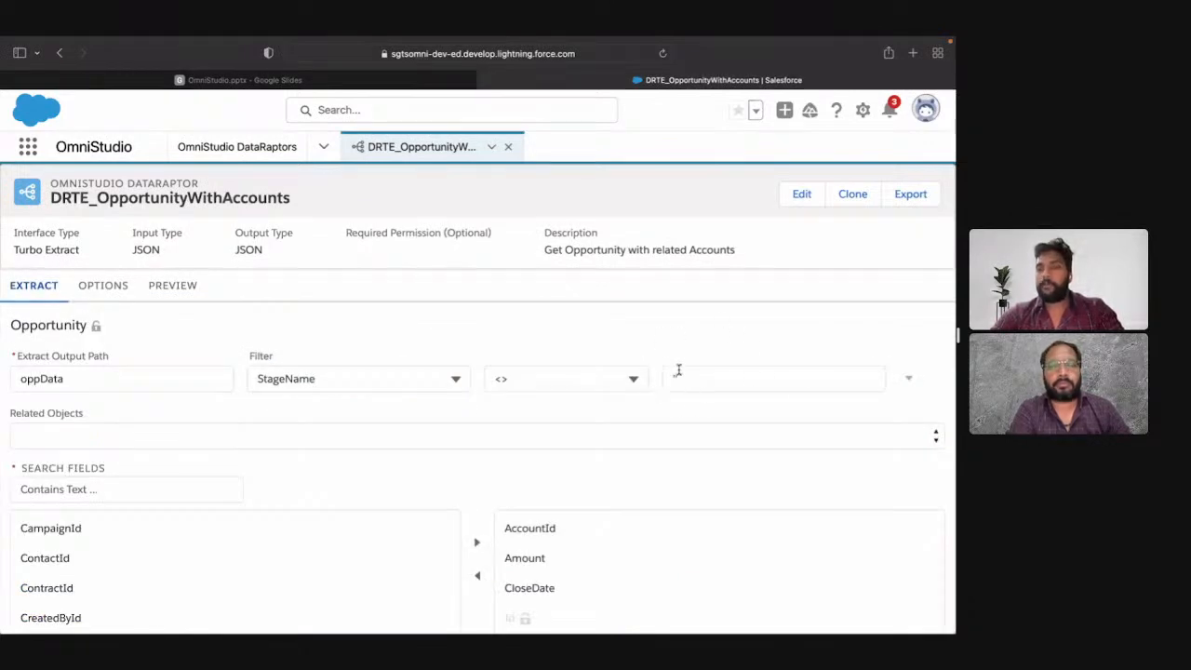
click(173, 288)
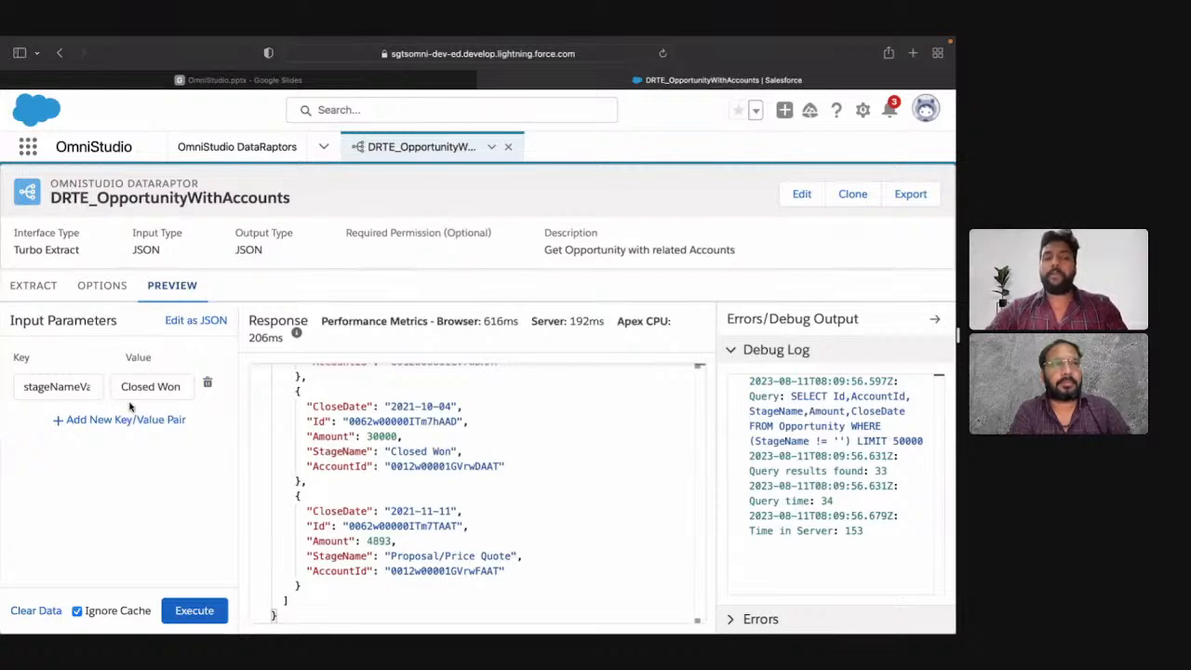
click(34, 287)
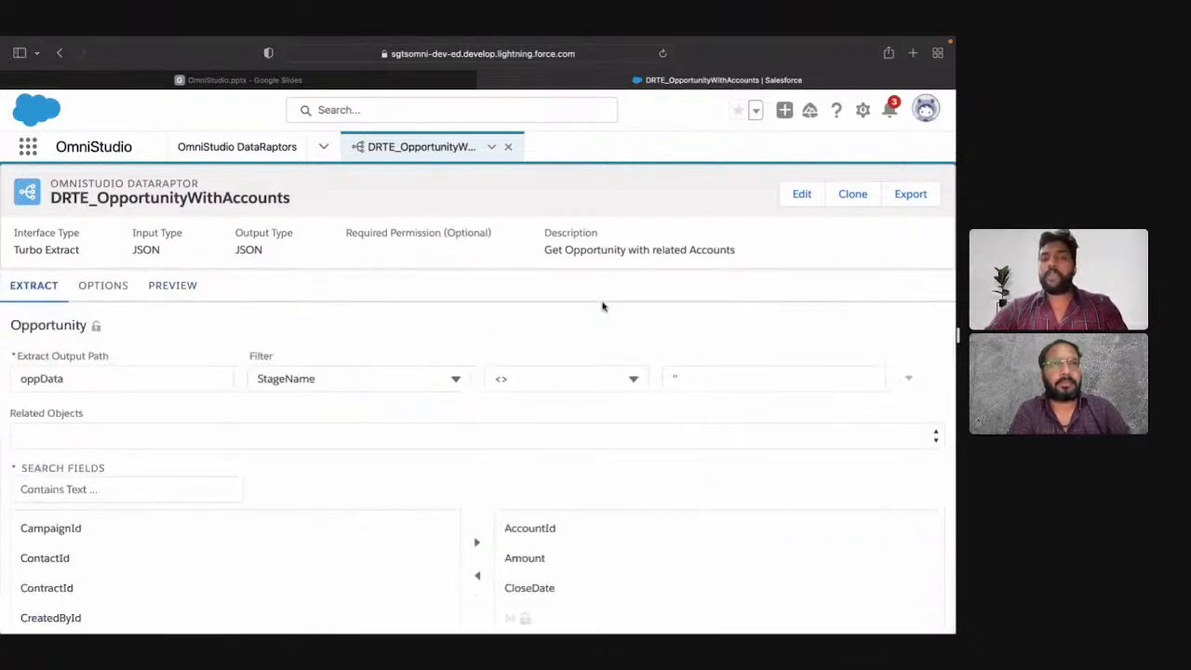
Step: Review the extract's StageName filter against the preview's input parameter and the executed query in the debug log
click(173, 285)
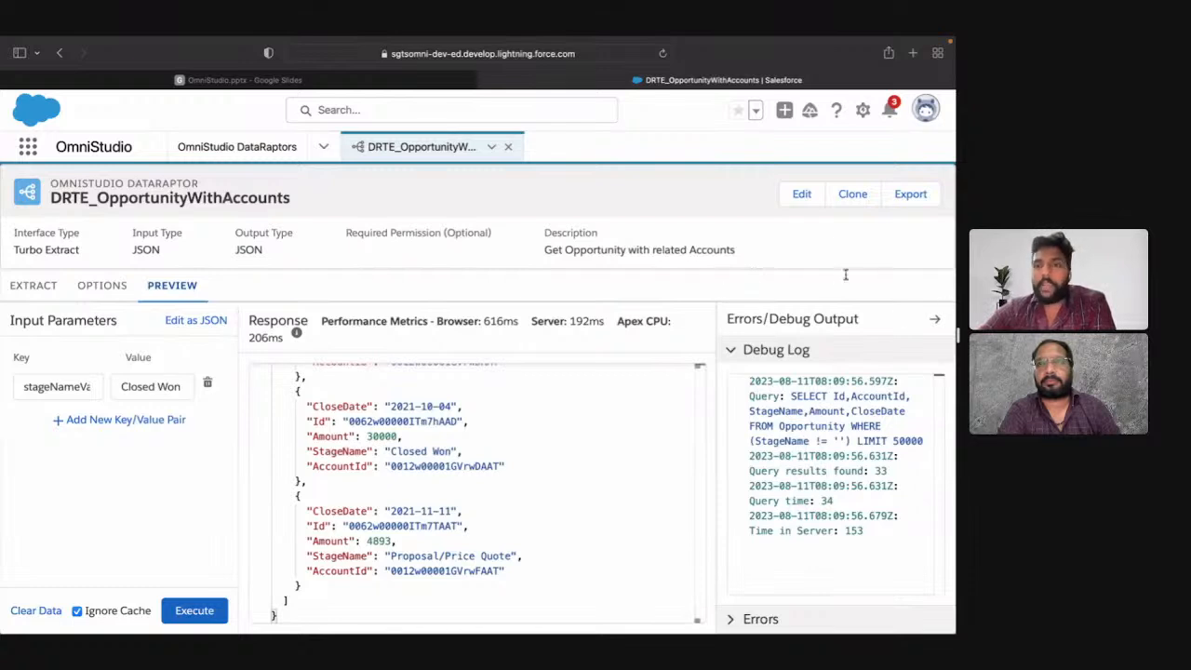
click(777, 351)
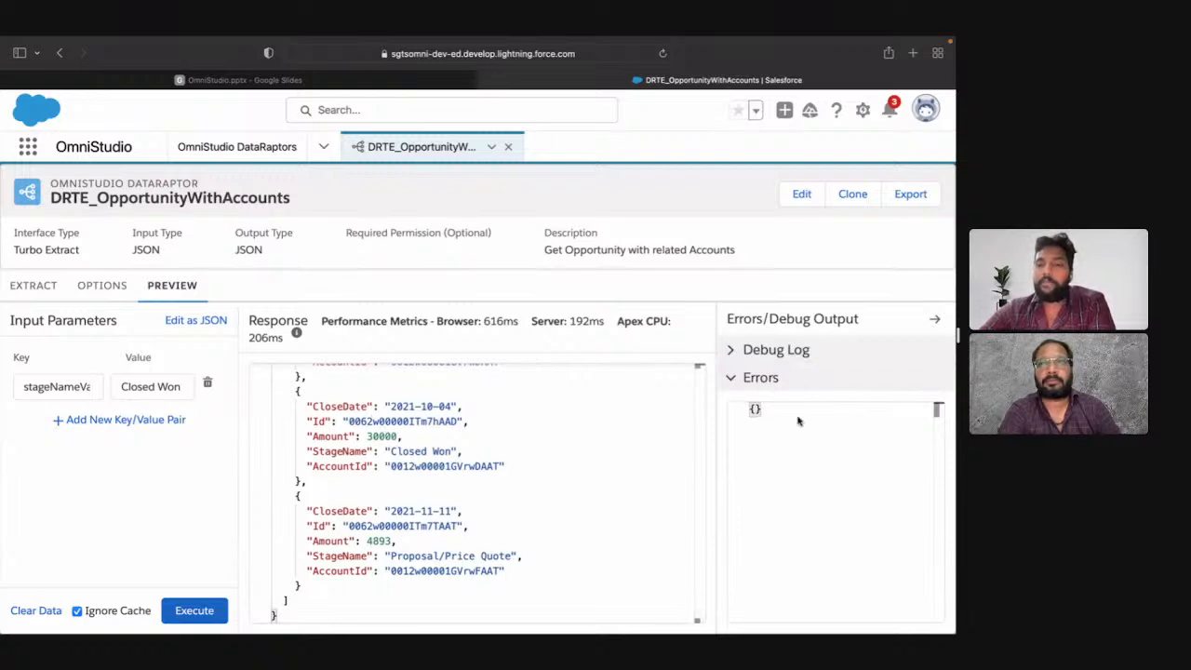
click(735, 352)
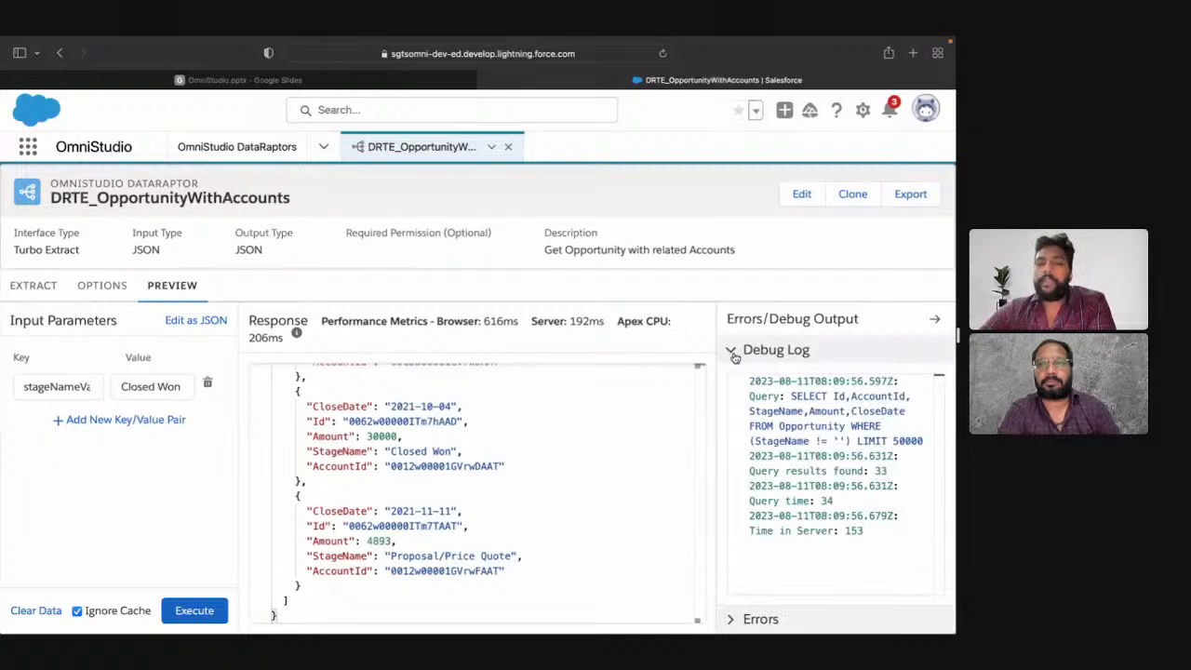
click(32, 296)
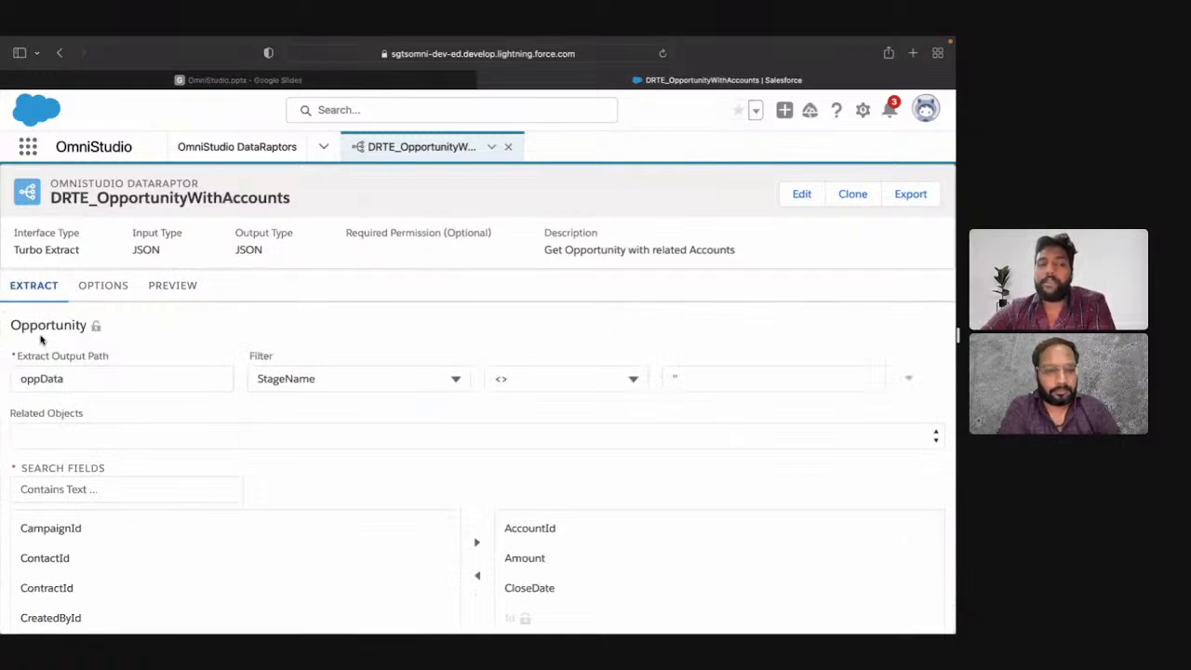
click(167, 296)
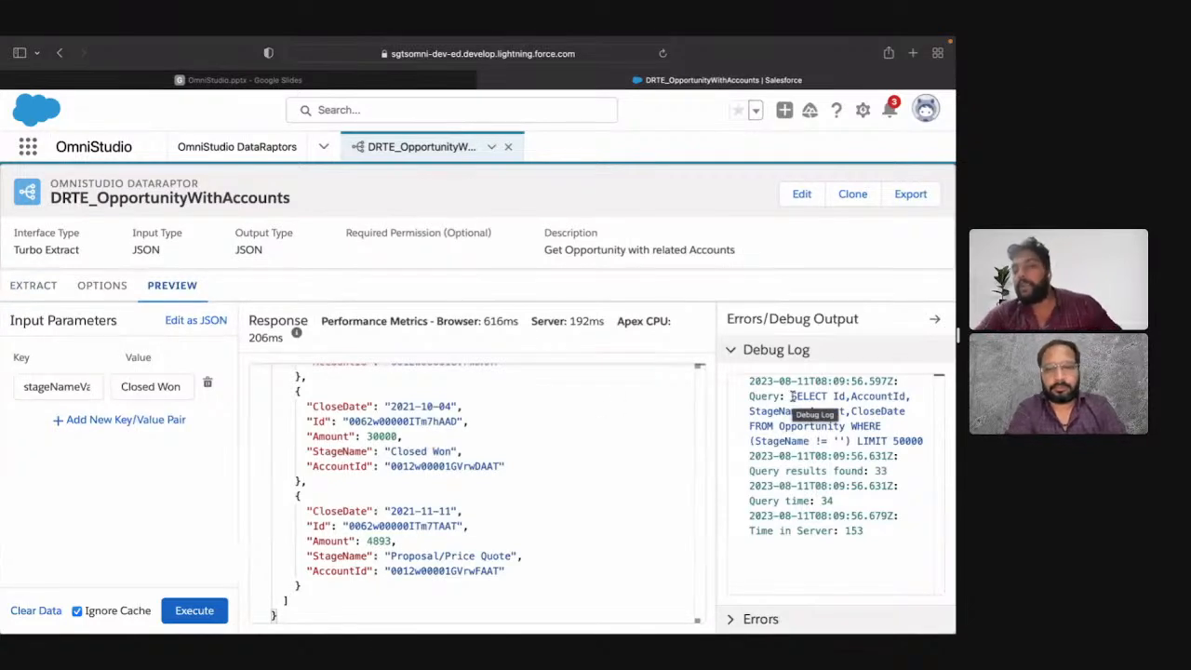
drag(791, 395, 923, 441)
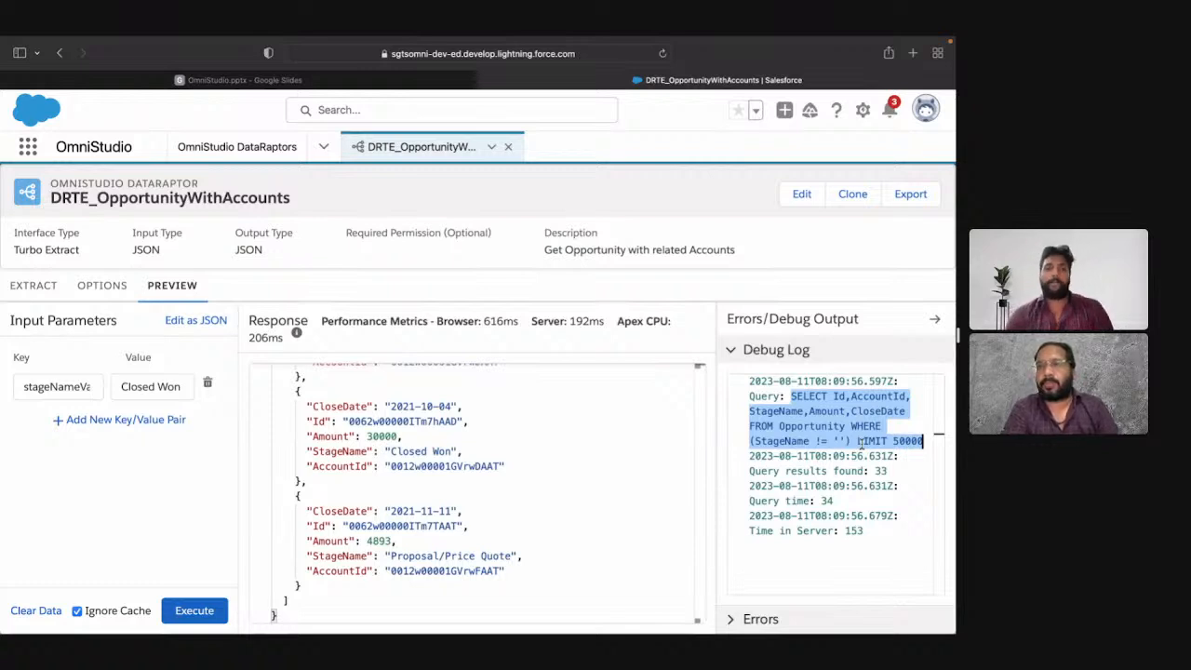
click(53, 379)
Step: Change the Opportunity filter to StageName = stageNameVar in the extract definition
click(45, 289)
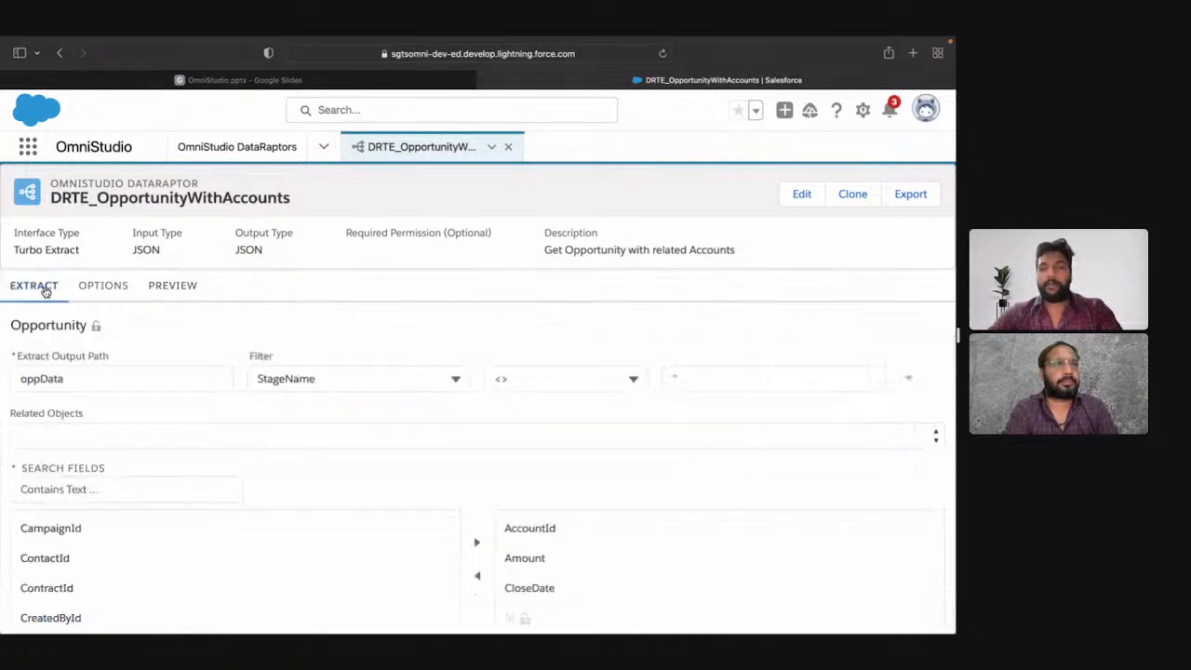
click(556, 373)
click(555, 438)
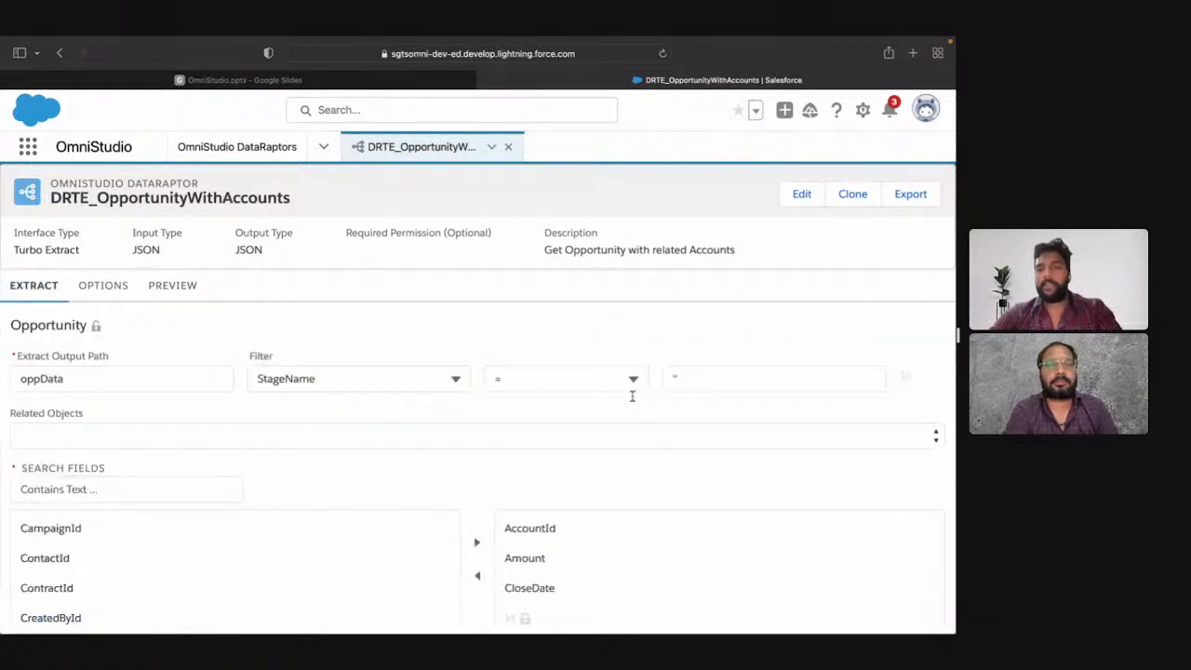
click(699, 377)
text(stageNameVar)
click(714, 410)
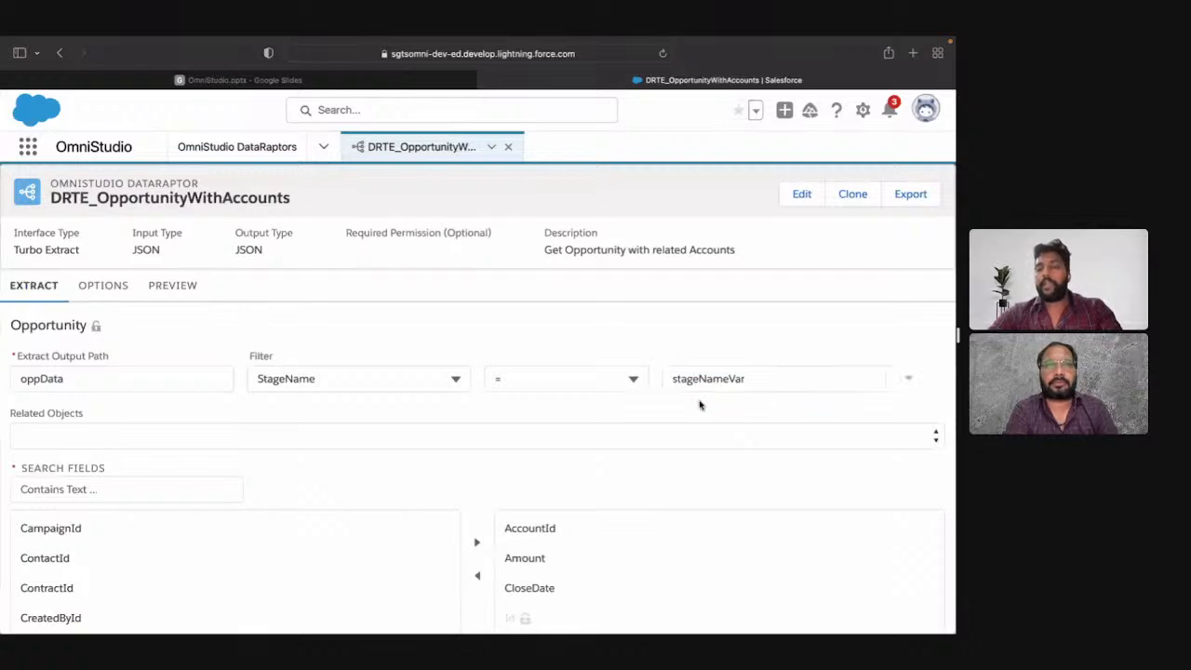
Step: Execute the preview with the stageNameVar filter set to Closed Won and check the query result count in the debug log
click(174, 285)
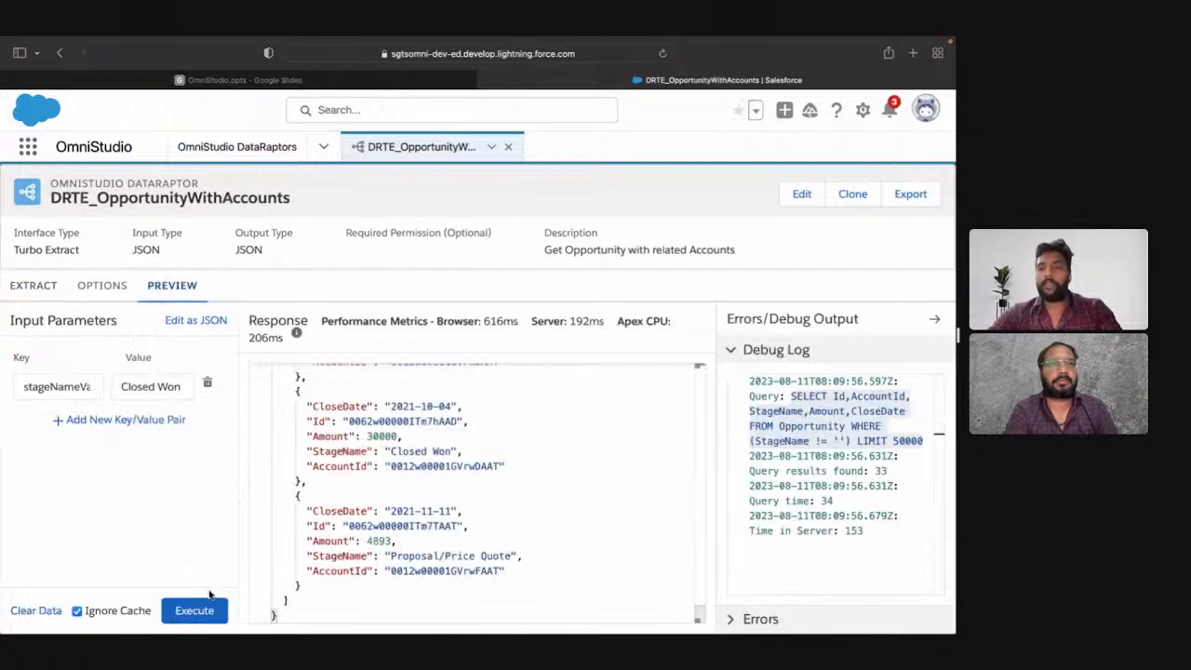
click(212, 614)
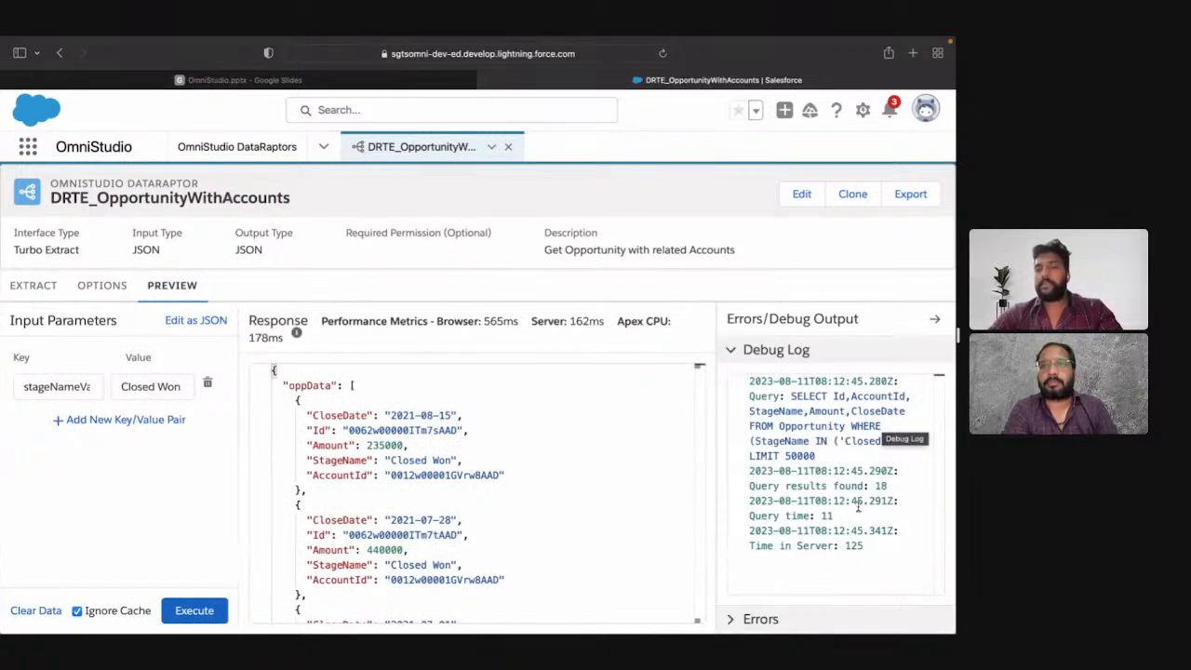
click(837, 486)
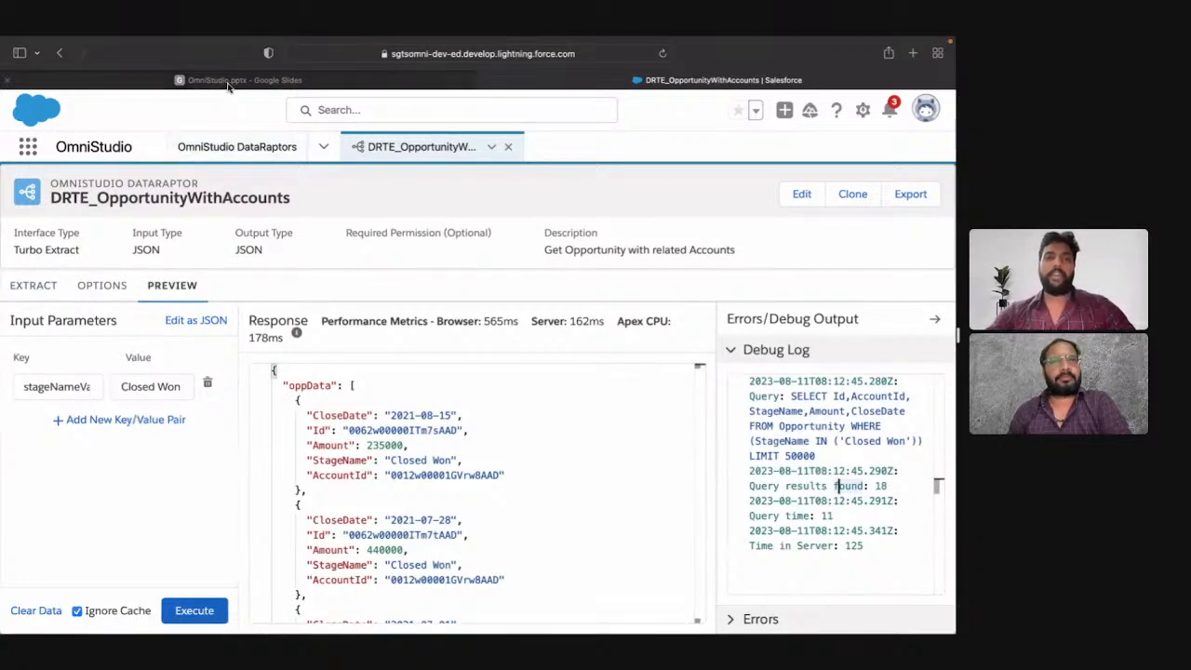
Step: Look through the available Opportunity fields in the extract, search them for "acc", and clear the search
click(51, 289)
scroll(213, 481, down, 10)
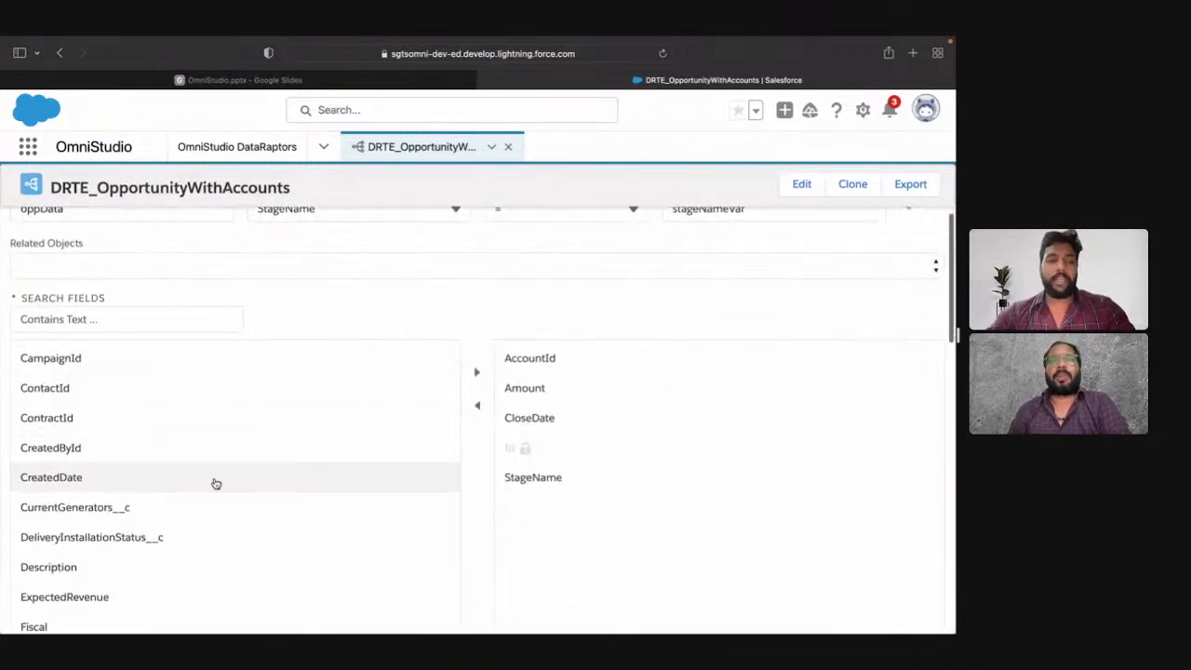
scroll(215, 483, down, 15)
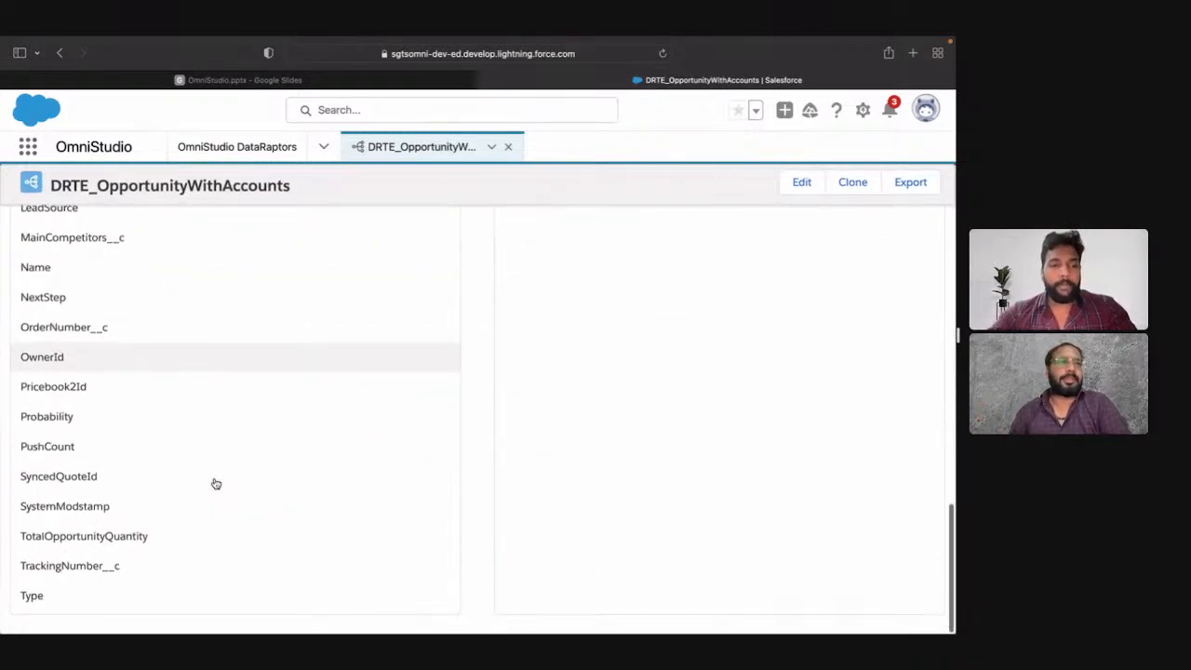
scroll(215, 483, up, 20)
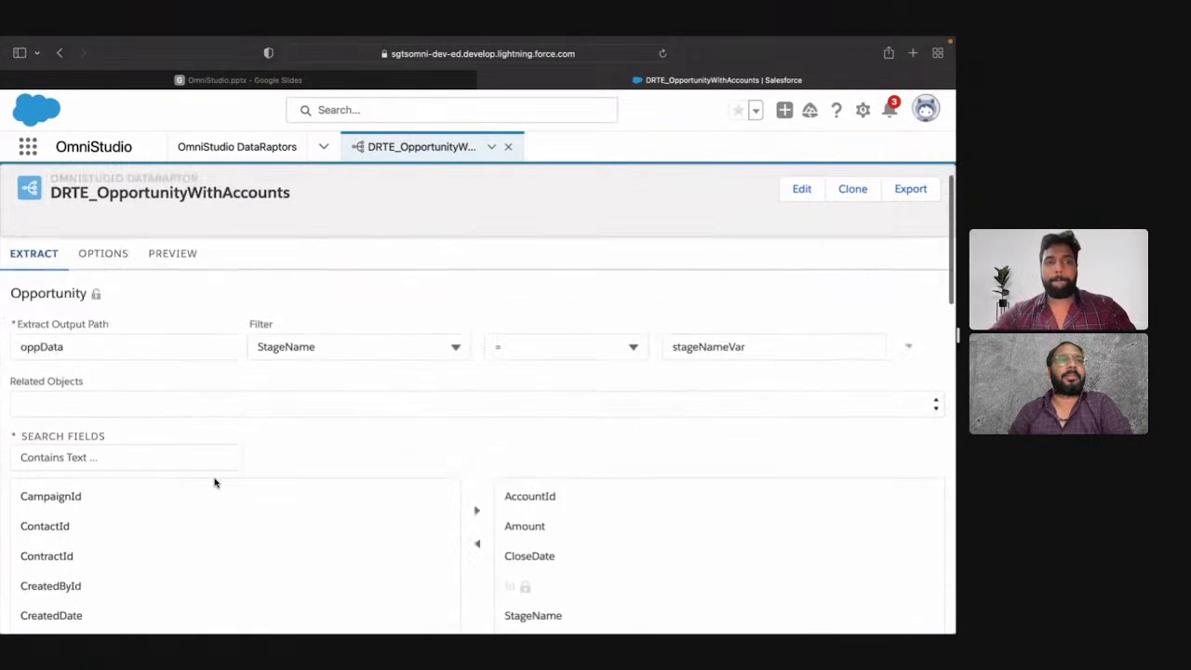
click(176, 467)
text(acc)
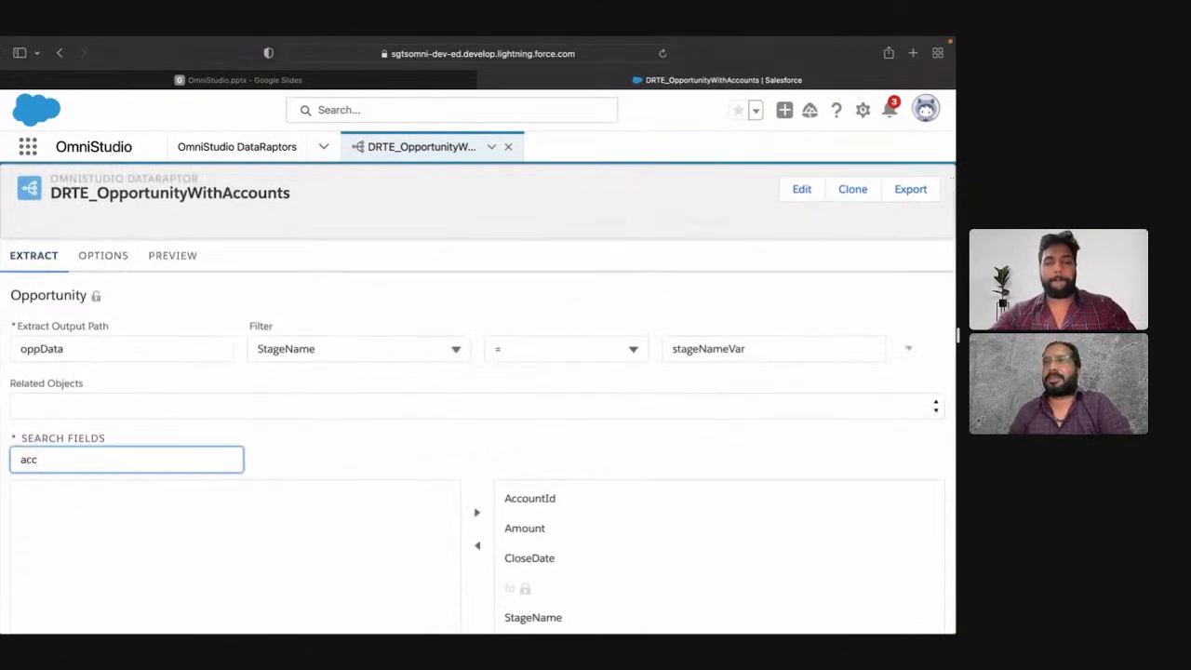
key(BackSpace)
key(BackSpace)
key(BackSpace)
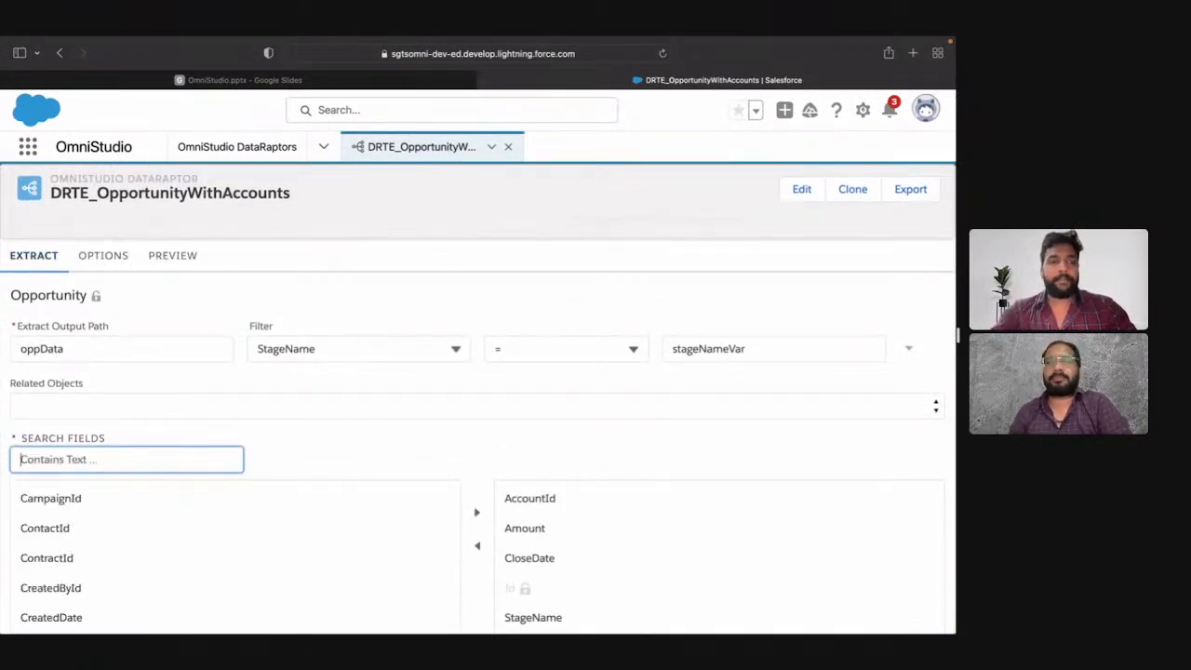
click(296, 436)
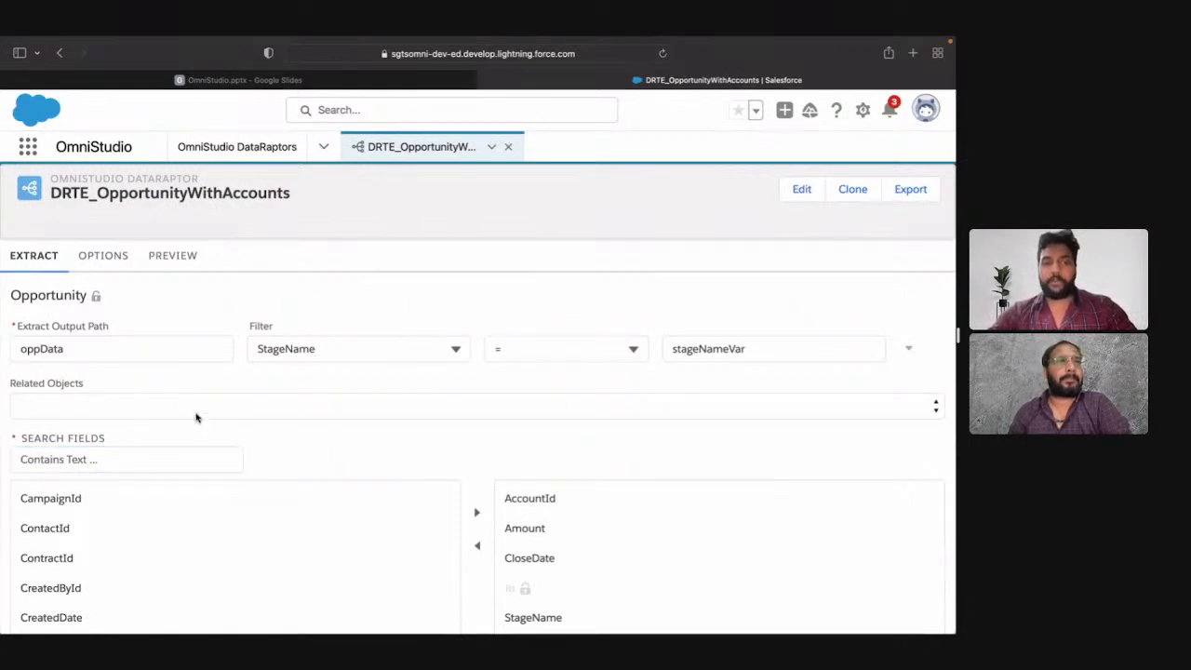
Step: Choose Opportunity.Account as the related object and add its Account.Name field to the extract's selected fields
click(86, 407)
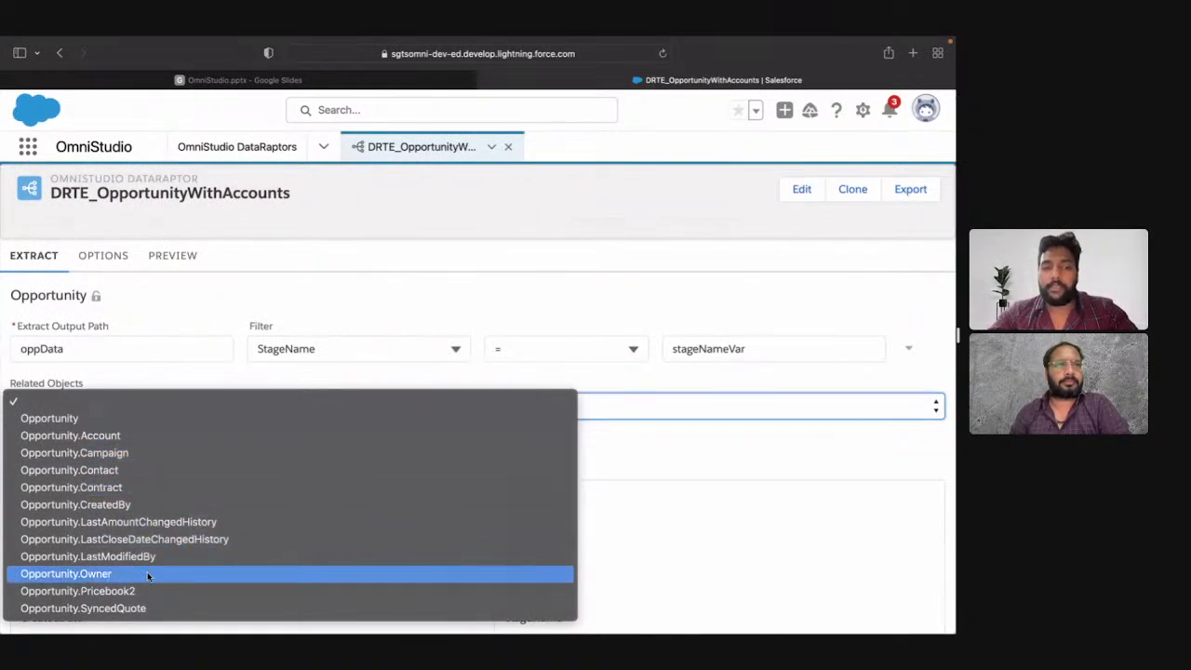
click(95, 443)
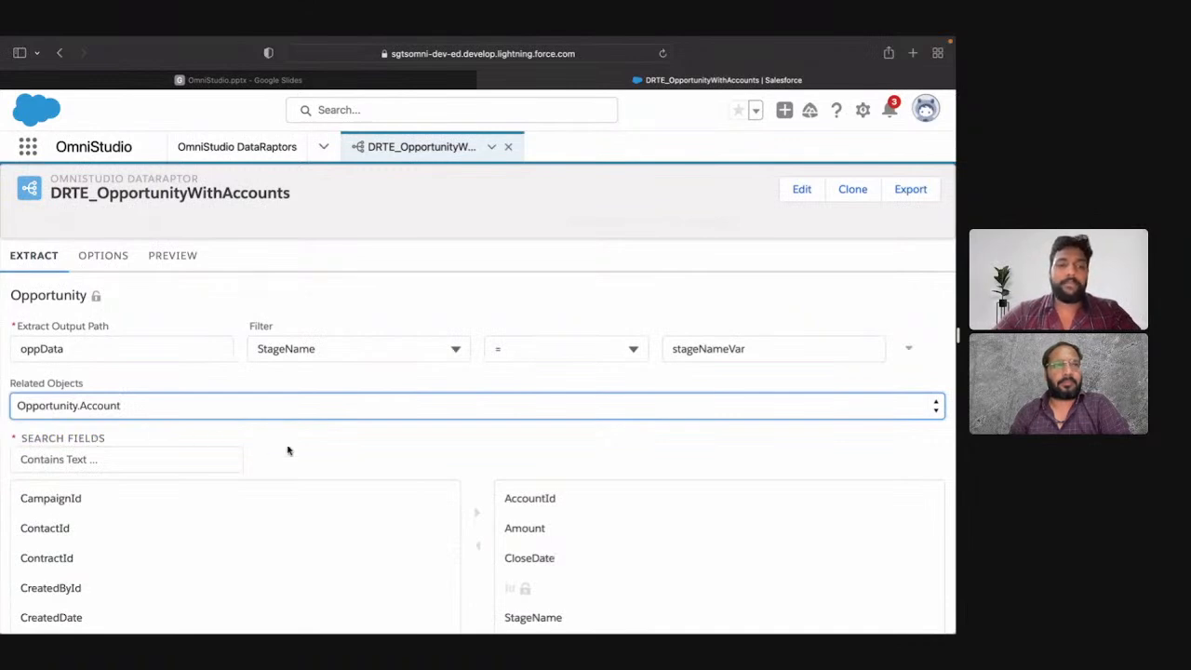
scroll(301, 450, down, 3)
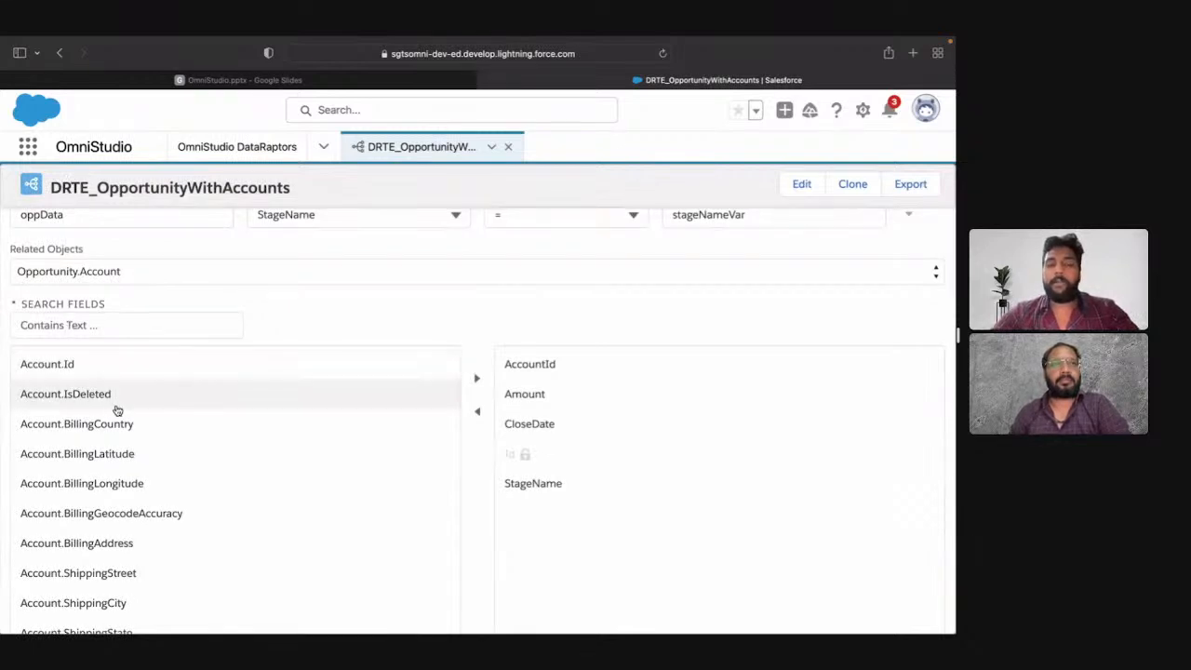
scroll(116, 410, down, 5)
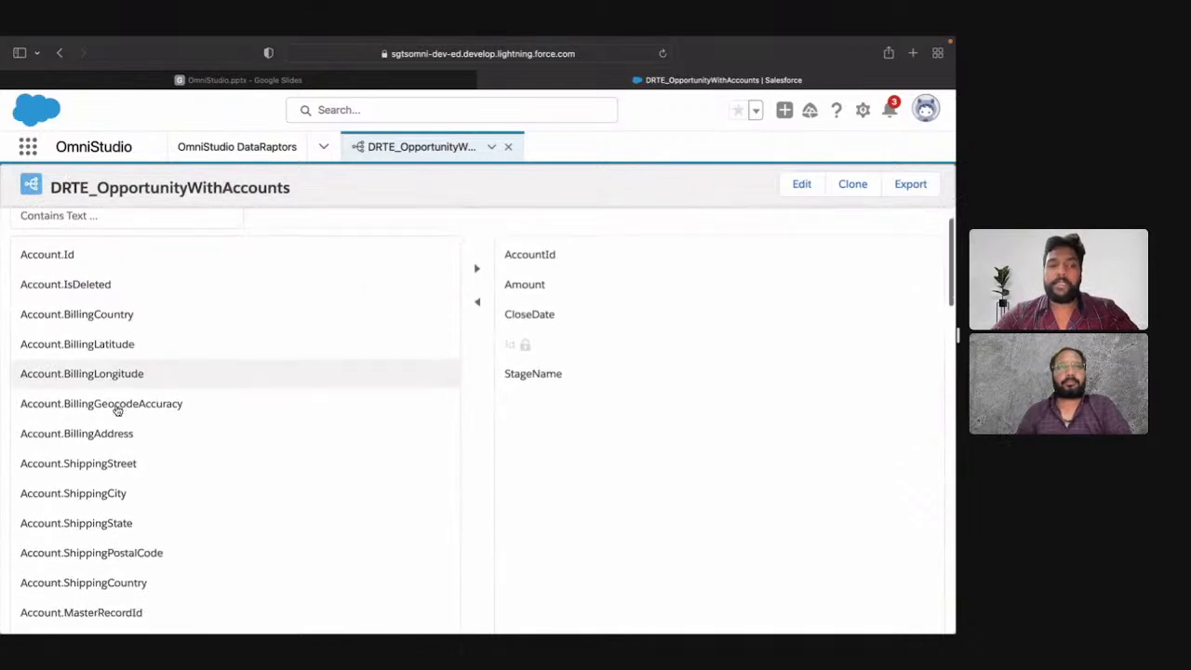
scroll(116, 411, down, 4)
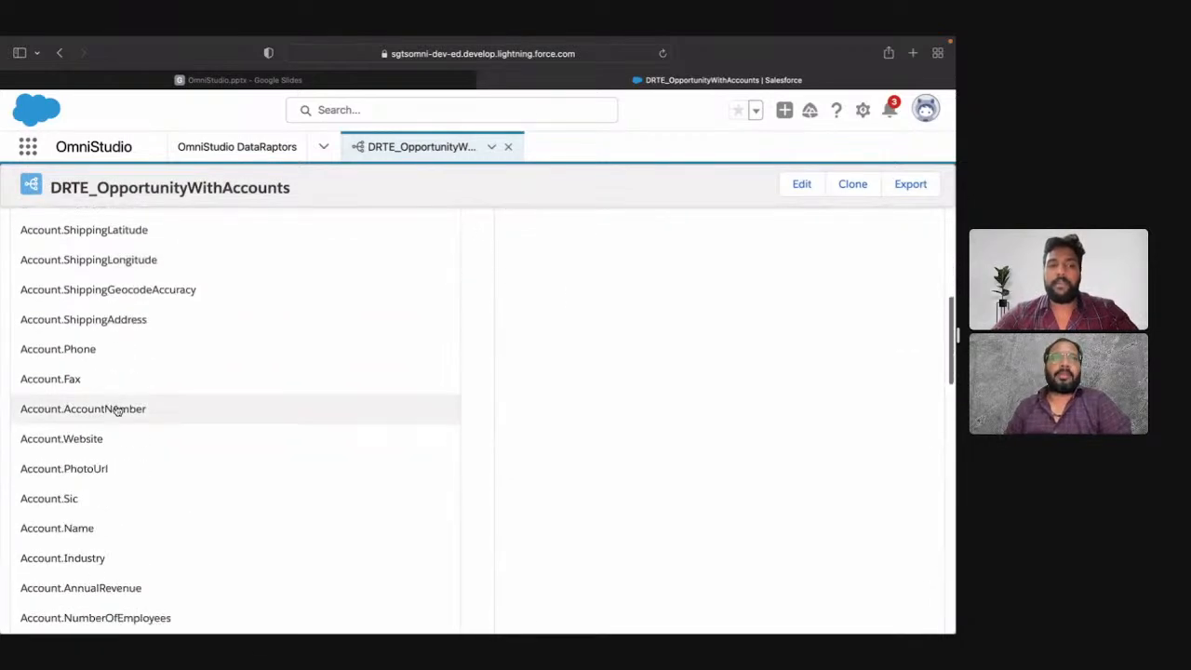
scroll(116, 409, up, 10)
scroll(117, 405, down, 1)
scroll(117, 408, down, 2)
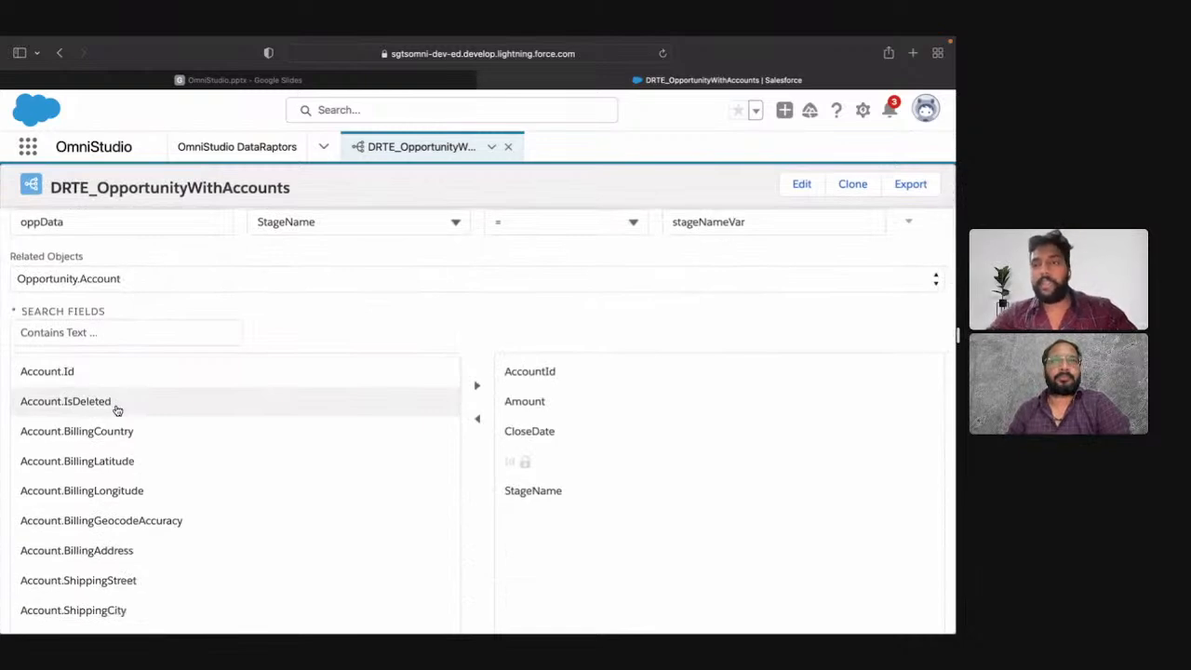
scroll(169, 444, down, 4)
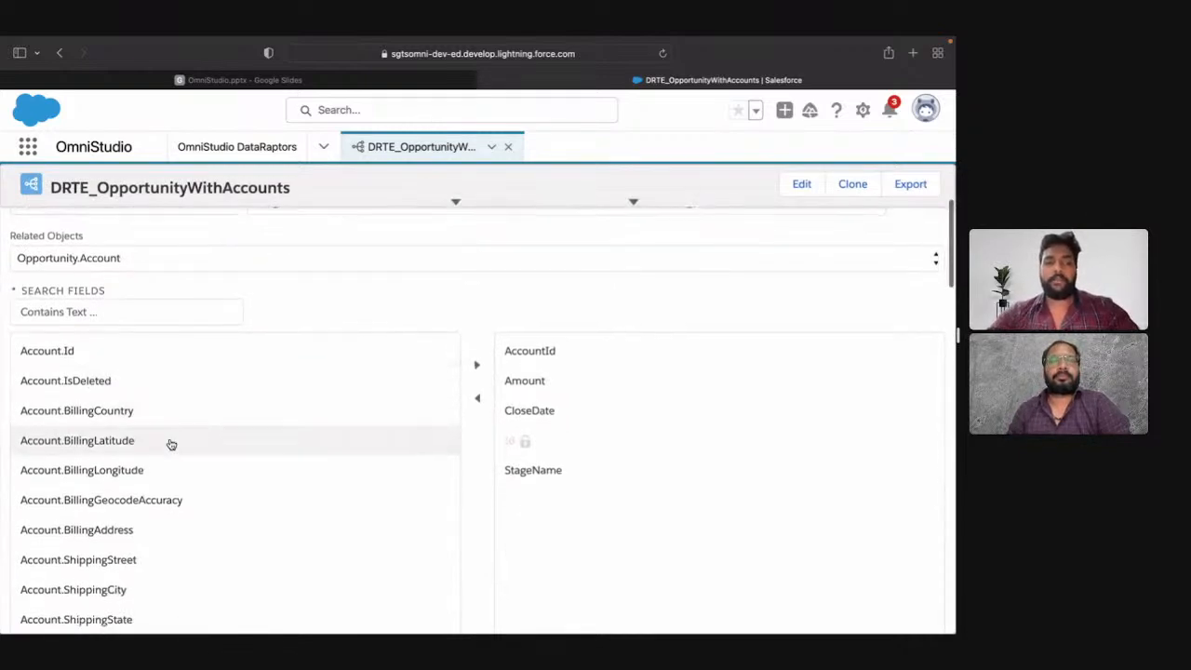
scroll(171, 444, down, 7)
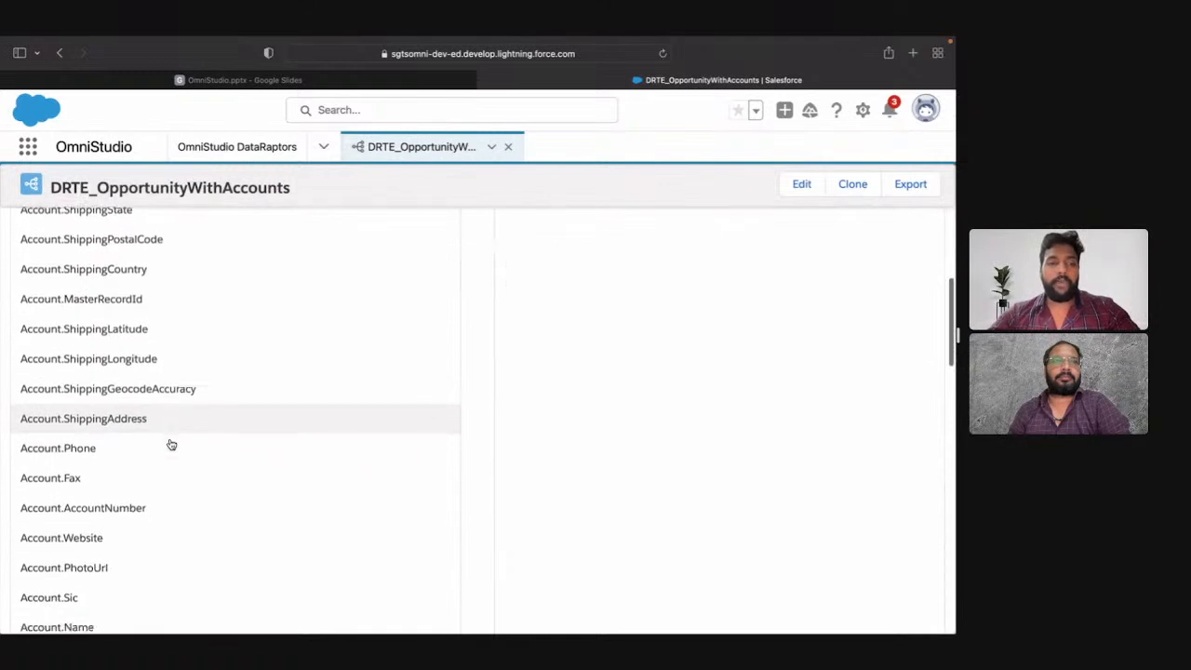
scroll(149, 461, down, 2)
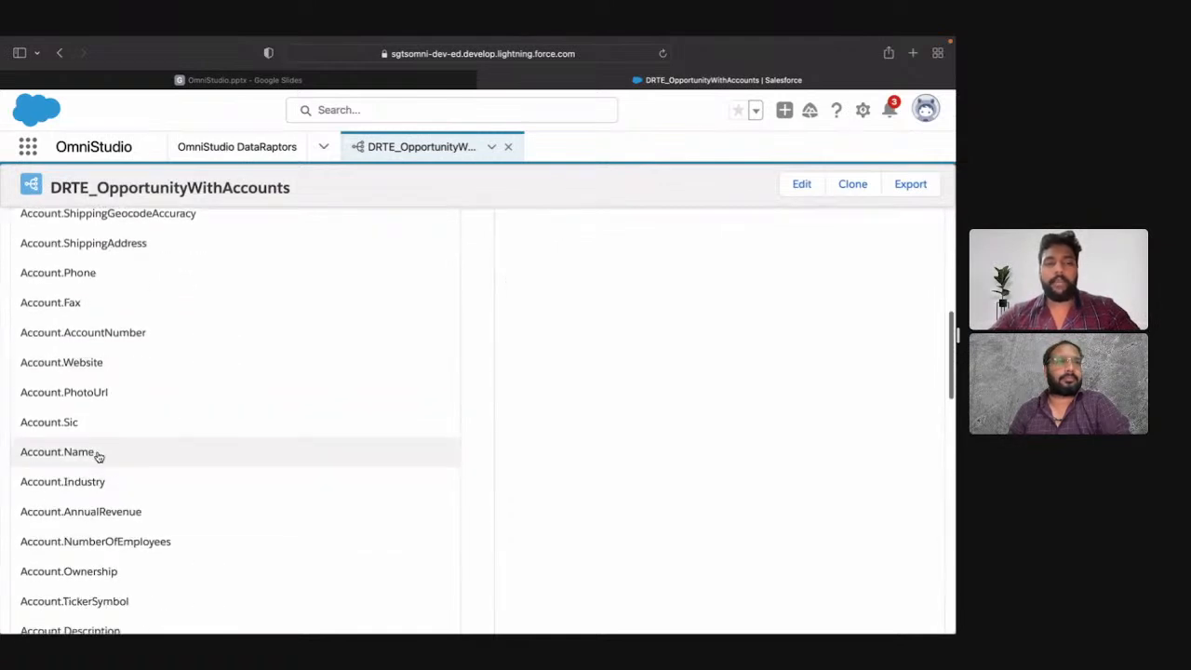
click(149, 452)
scroll(462, 372, up, 4)
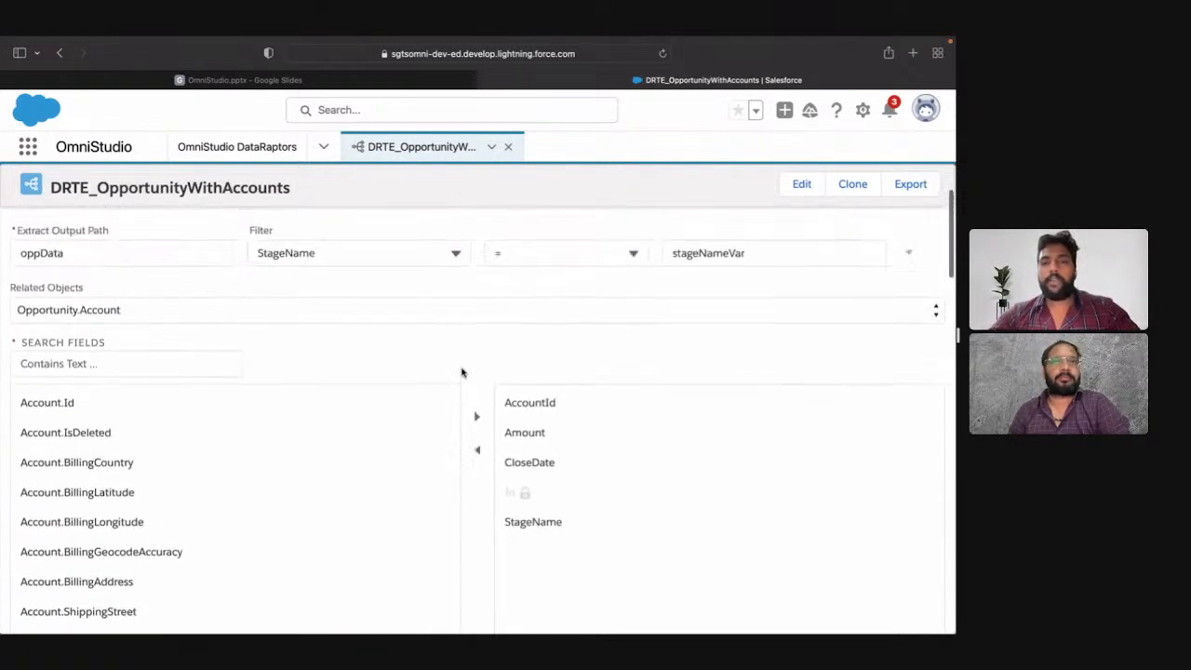
click(478, 417)
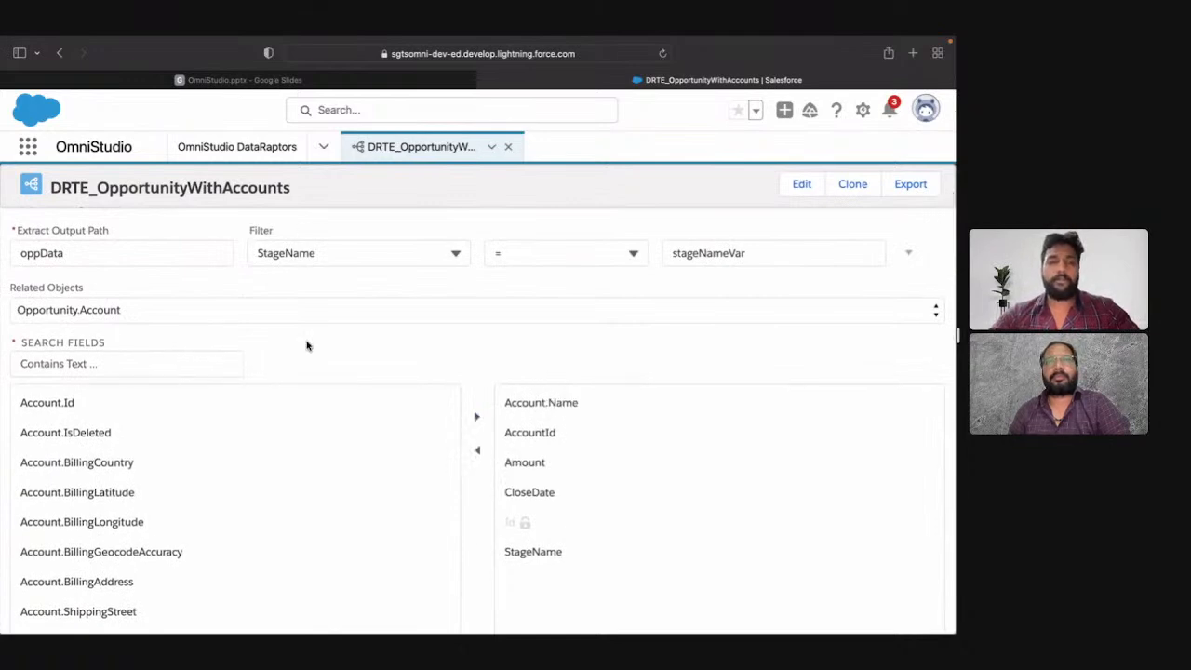
Step: Execute the preview with Account.Name included, keeping Closed Won as the input parameter value
scroll(306, 344, up, 3)
click(174, 286)
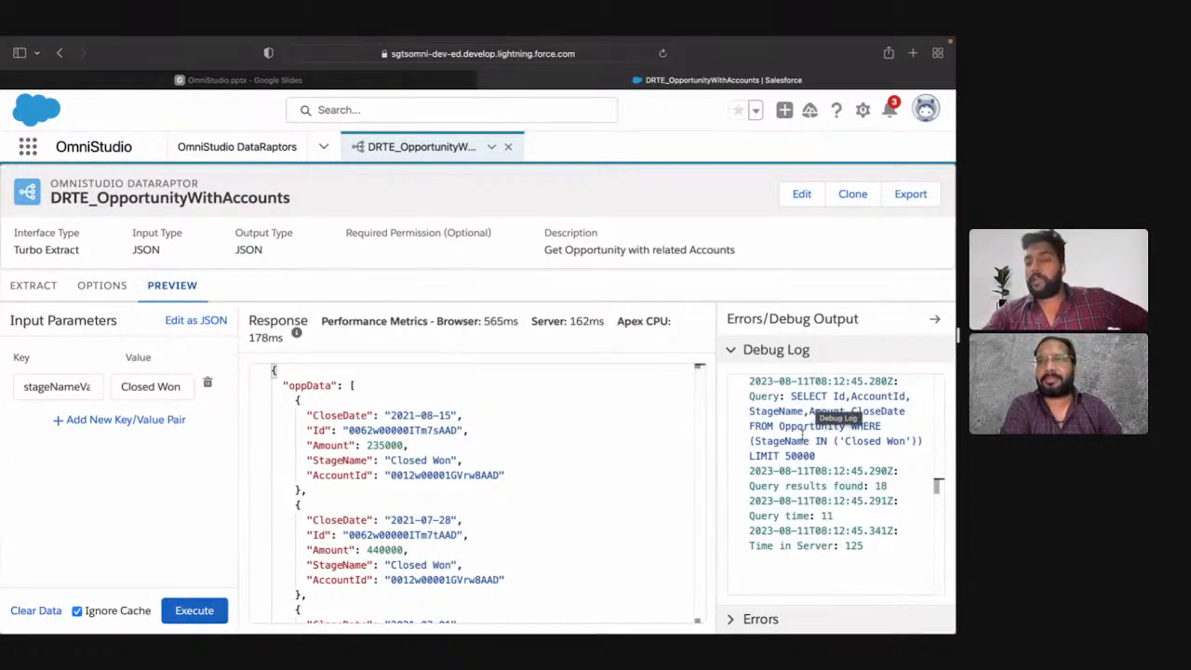
click(216, 613)
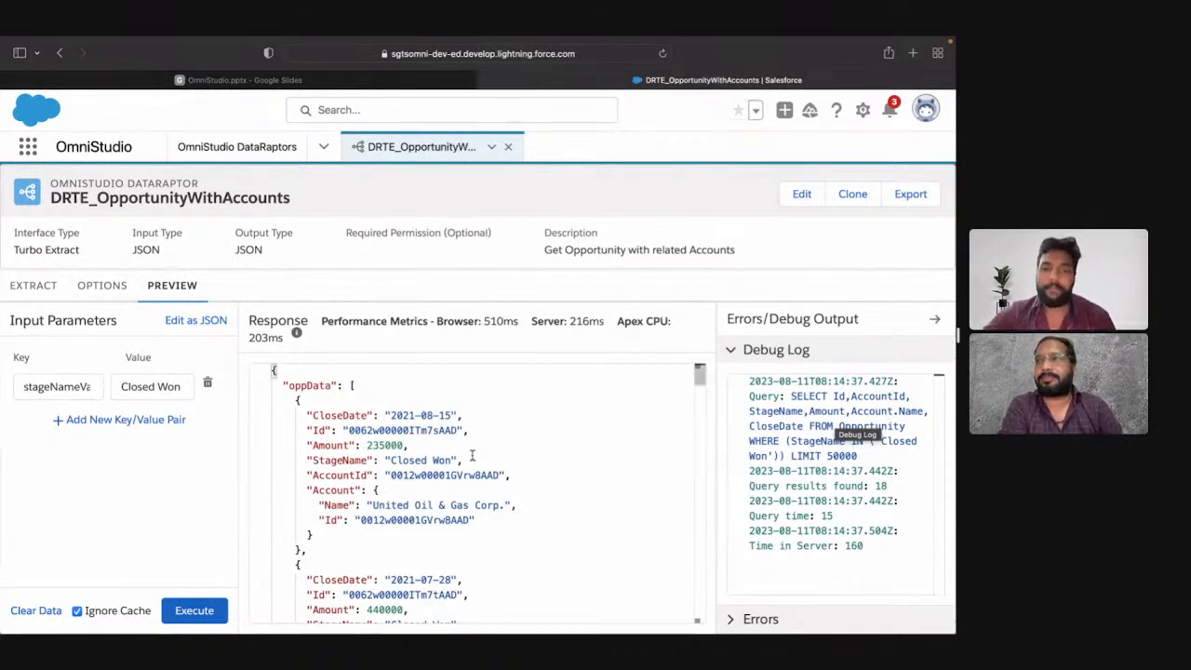
Step: Examine the first record in the response, comparing its opportunity fields with the nested Account node's Name and Id
scroll(406, 419, down, 3)
scroll(381, 413, up, 3)
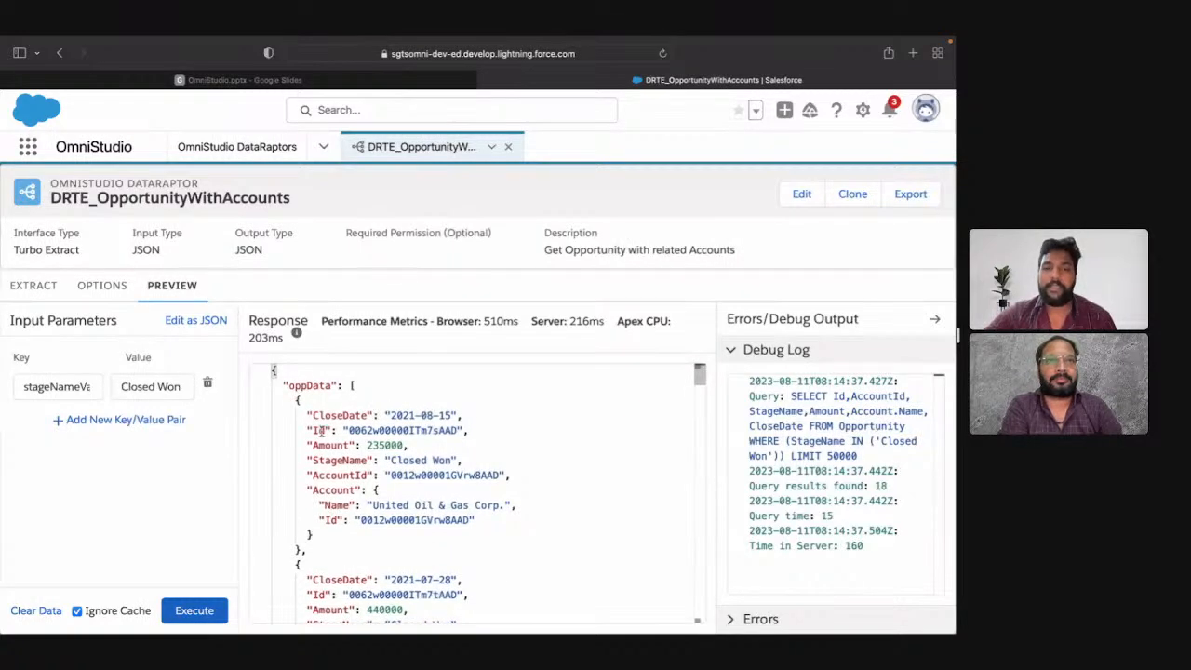
drag(310, 415, 523, 475)
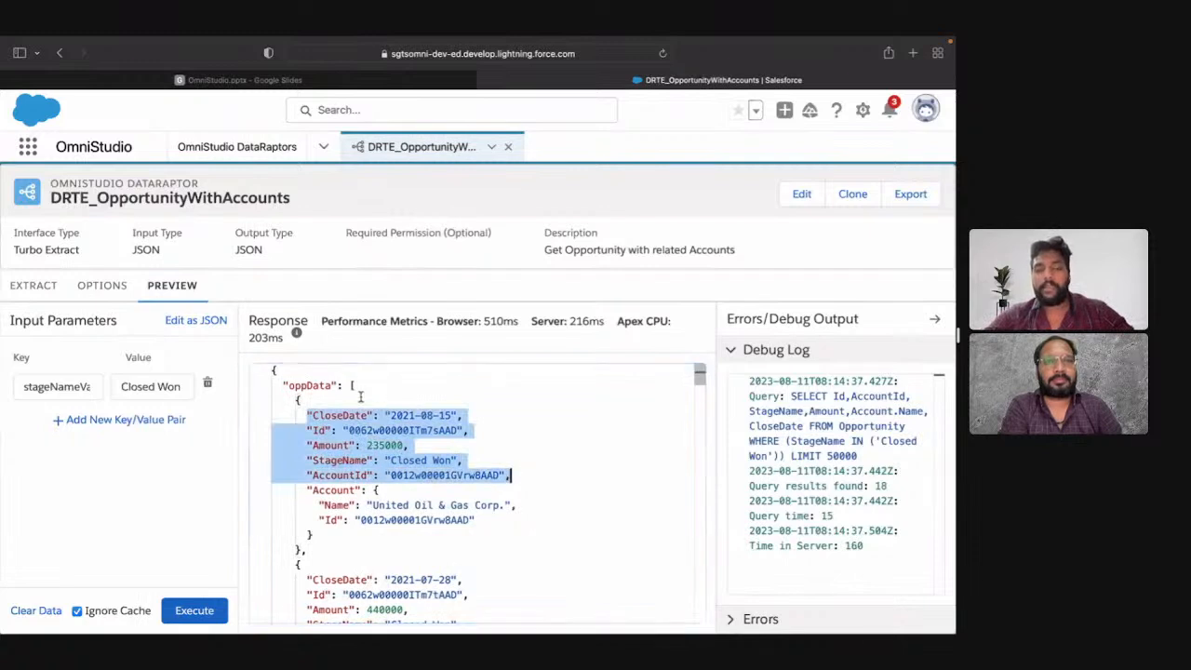
double_click(327, 490)
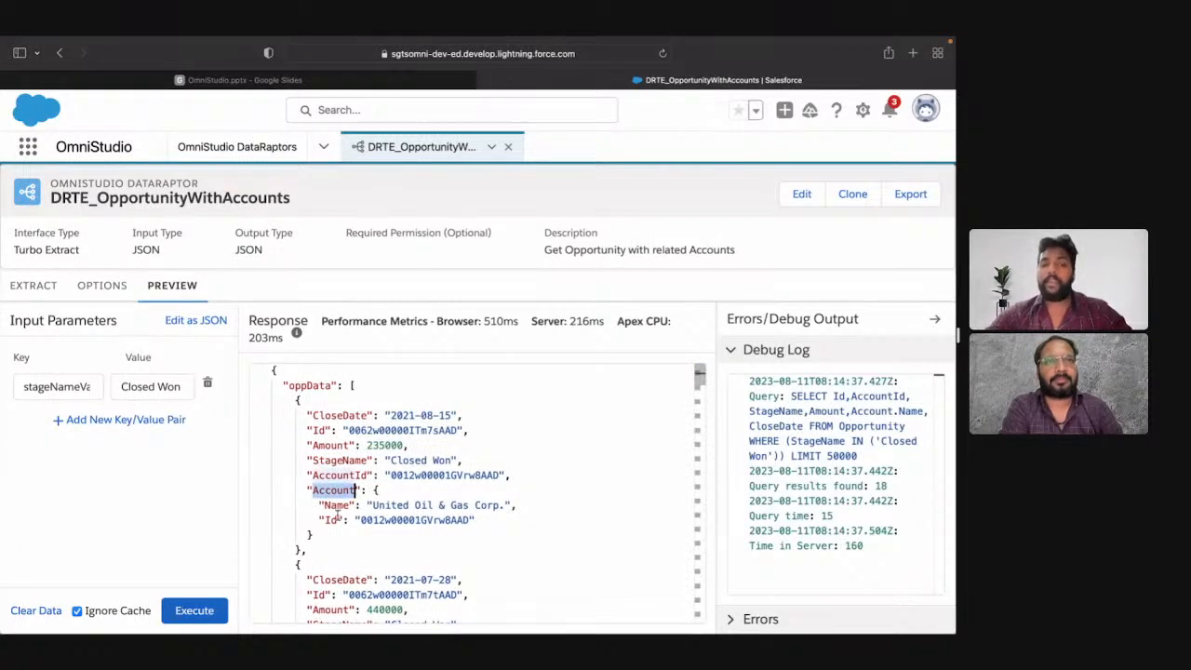
drag(320, 504, 491, 521)
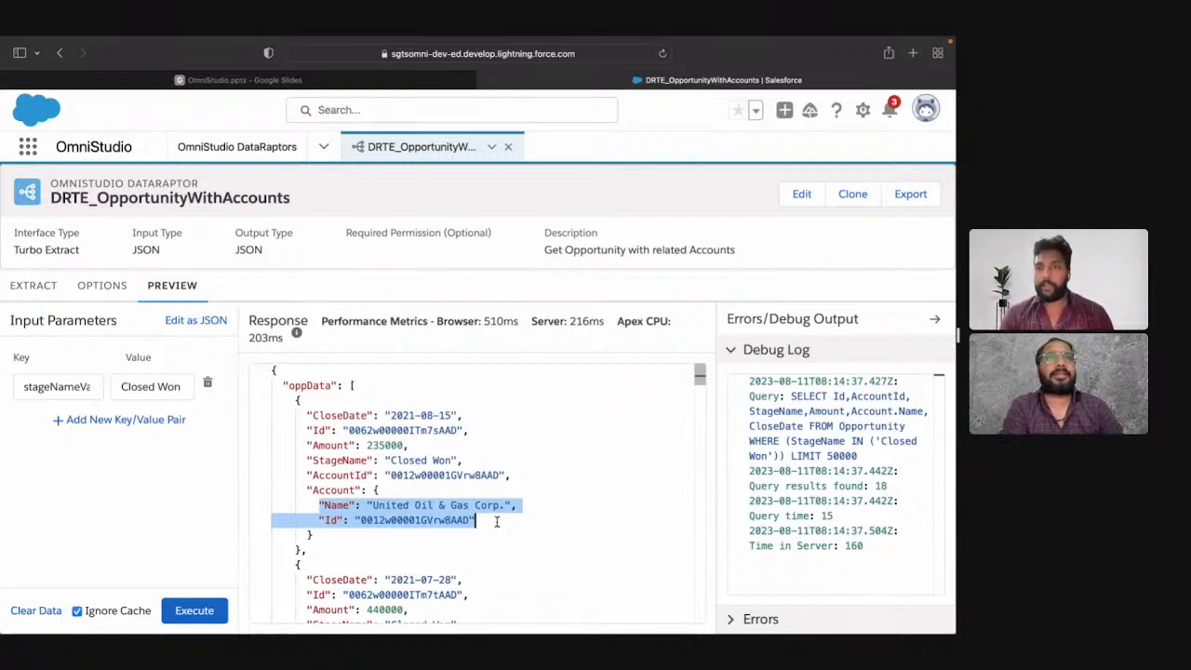
Step: Switch to the OmniStudio.pptx presentation in Google Slides, start the slideshow, and advance to the Turbo Extract Scenarios slide
click(284, 82)
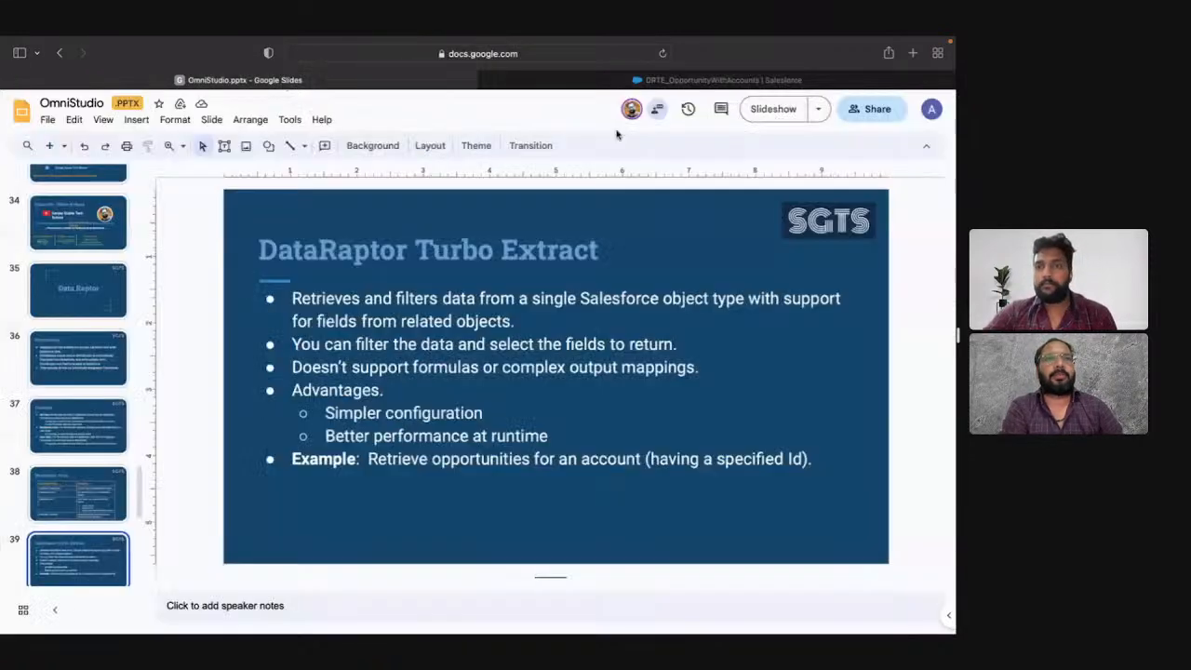
click(755, 115)
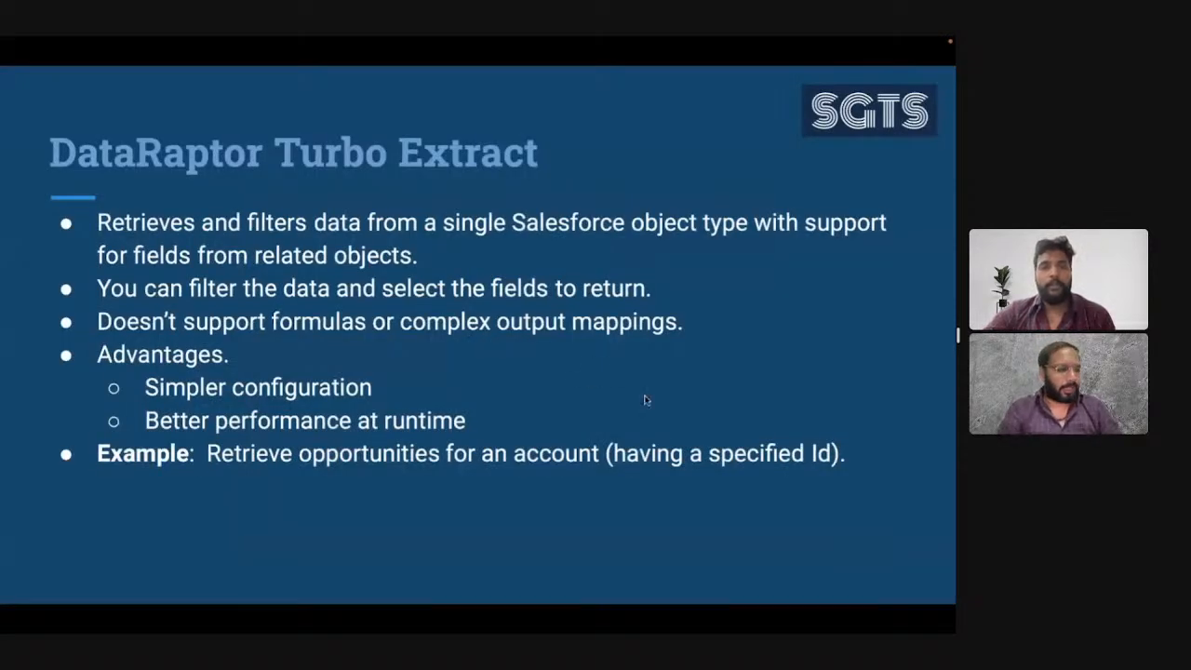
key(Right)
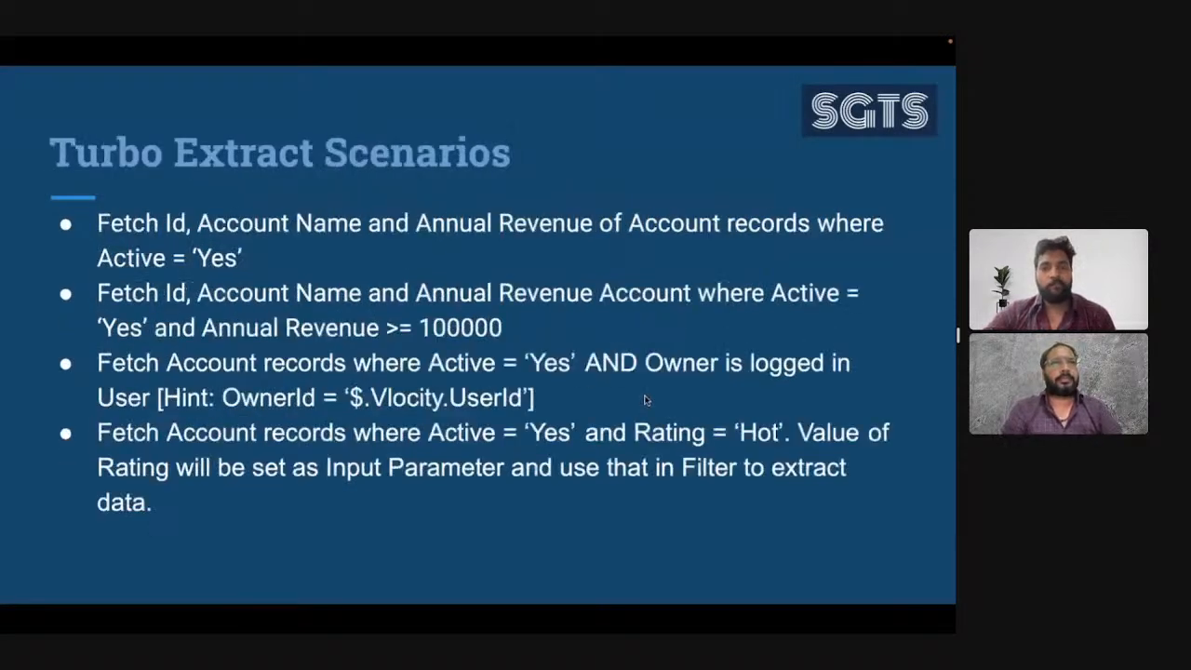
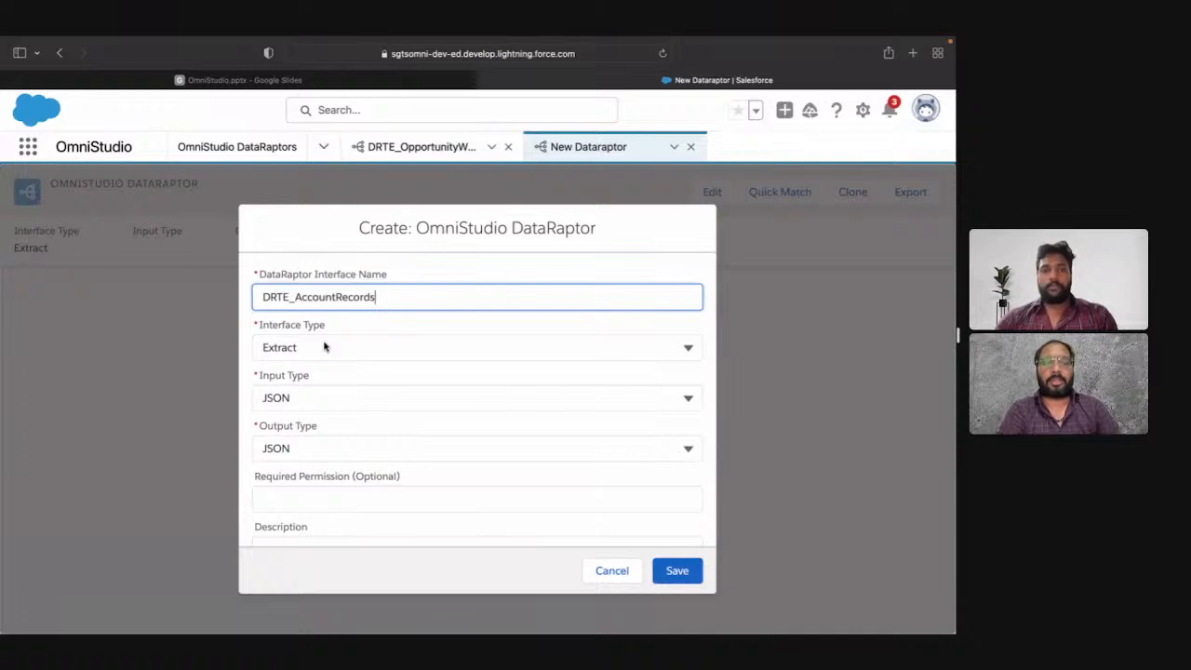
Step: Set the interface type of DRTE_AccountRecords to Turbo Extract and save the new DataRaptor
click(325, 347)
click(341, 413)
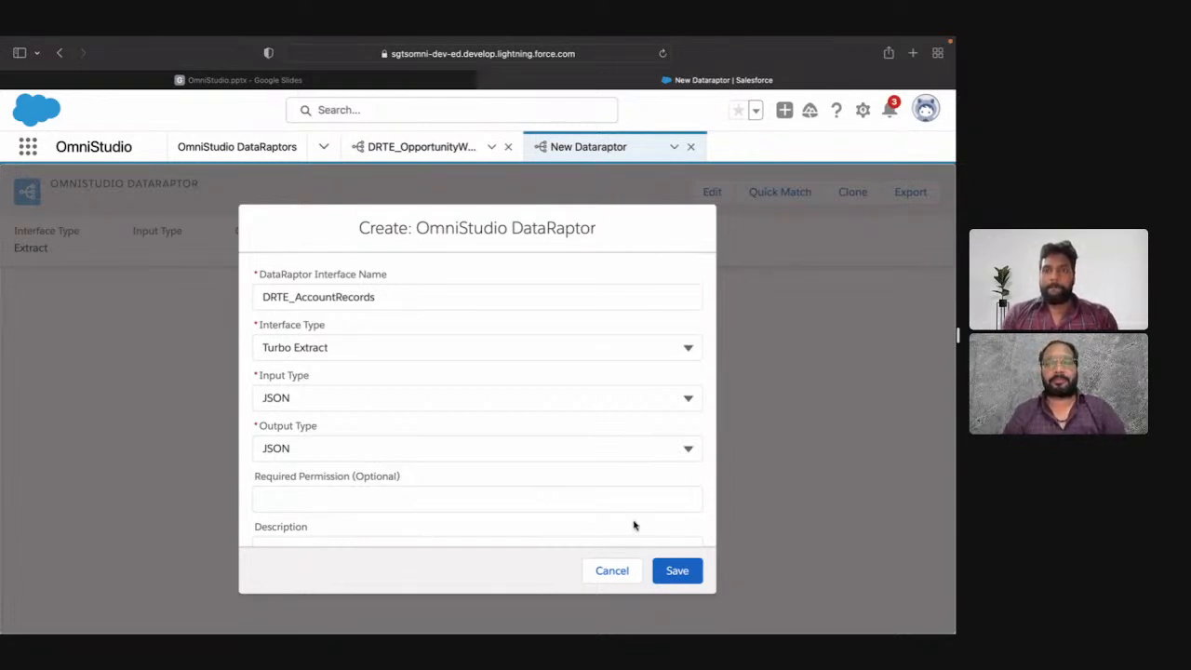
click(679, 567)
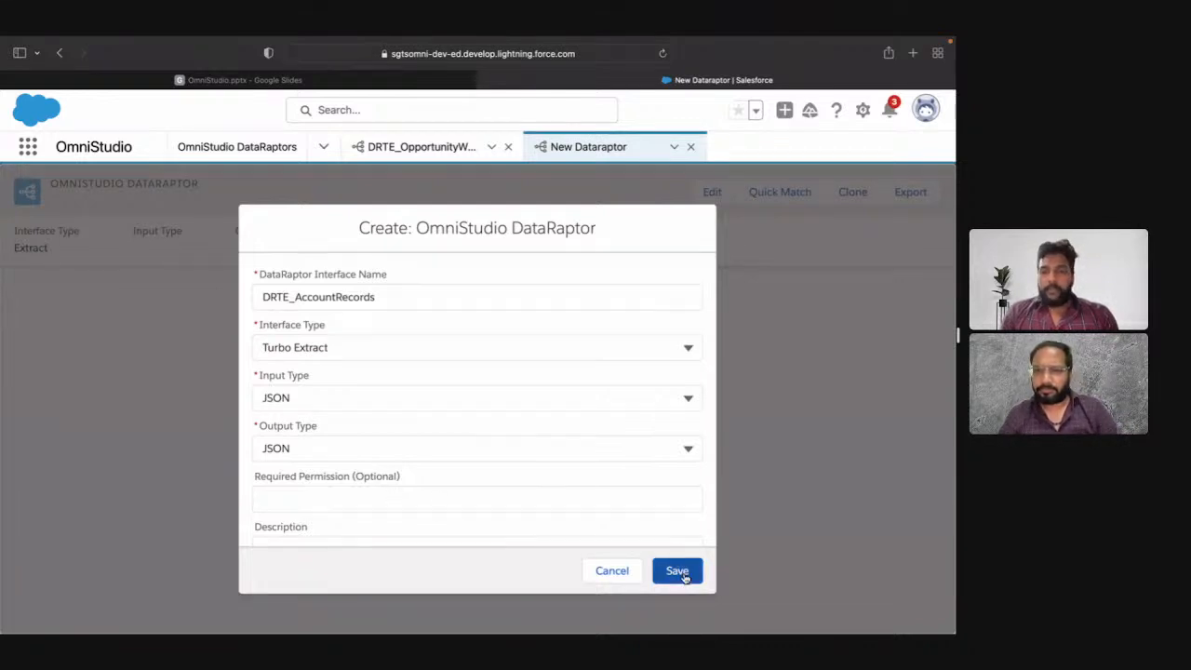
click(682, 575)
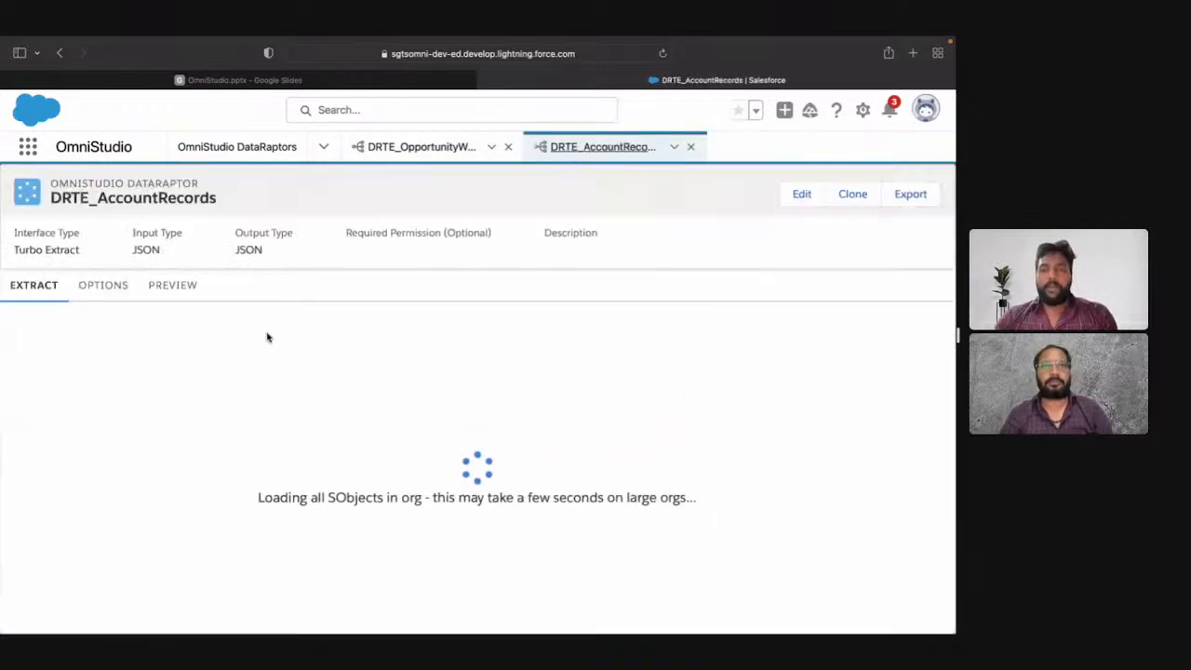
Step: Choose Account as the extract object and set its extract output path to accData
scroll(97, 321, down, 1)
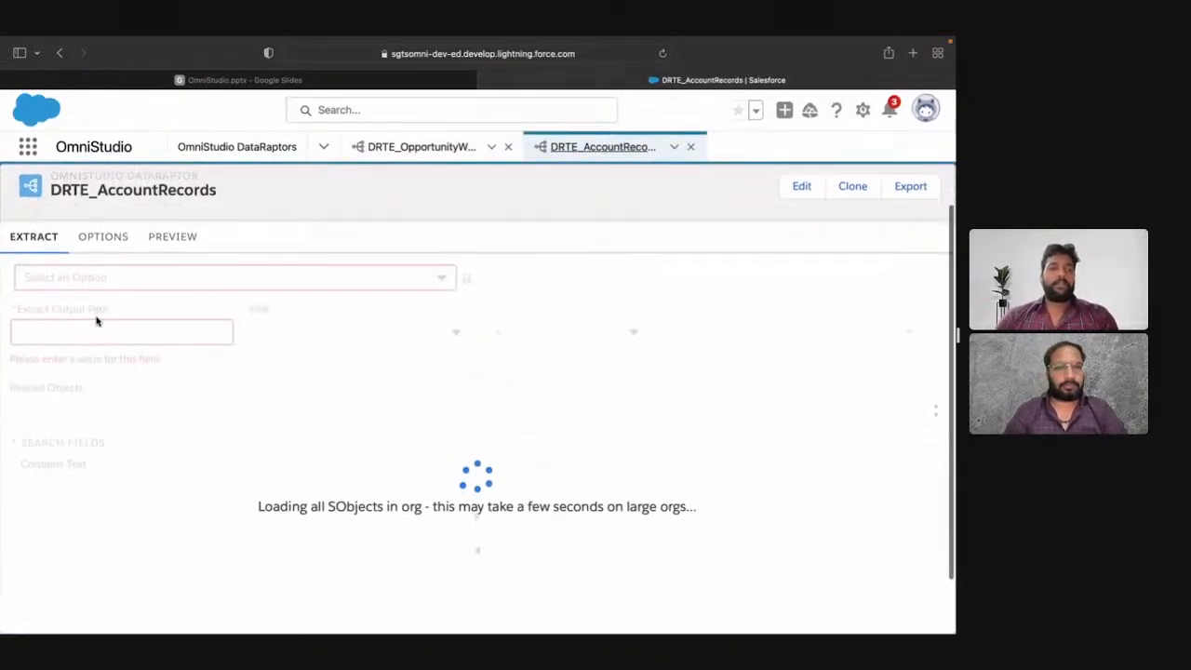
click(75, 279)
text(acc)
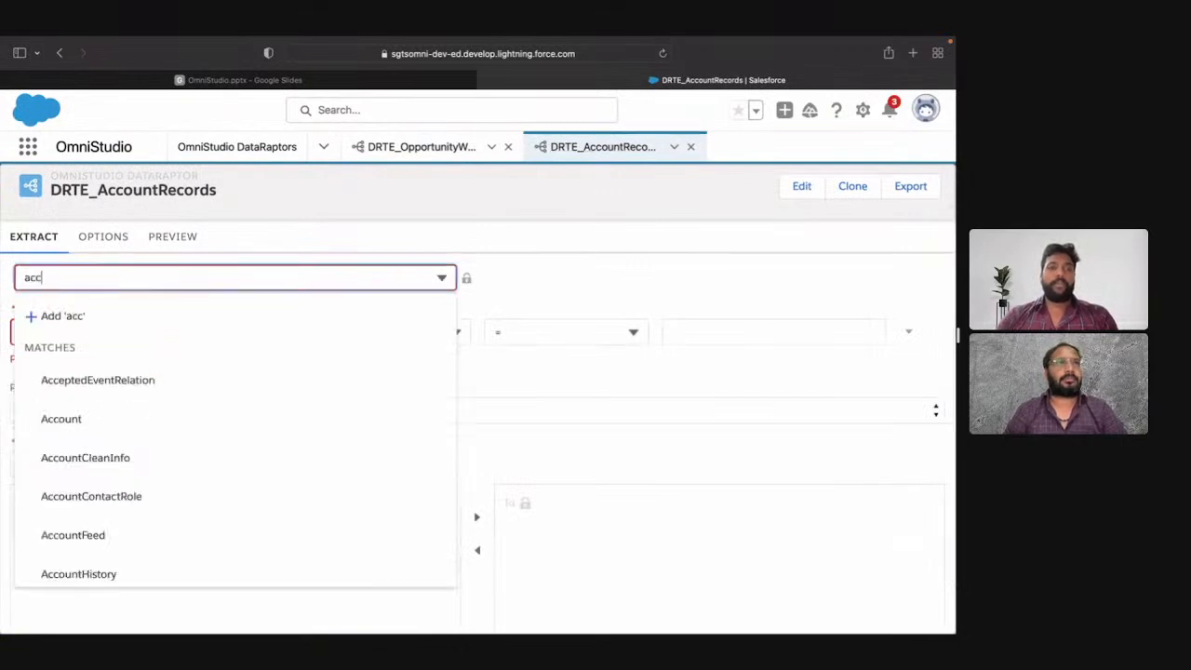
click(97, 416)
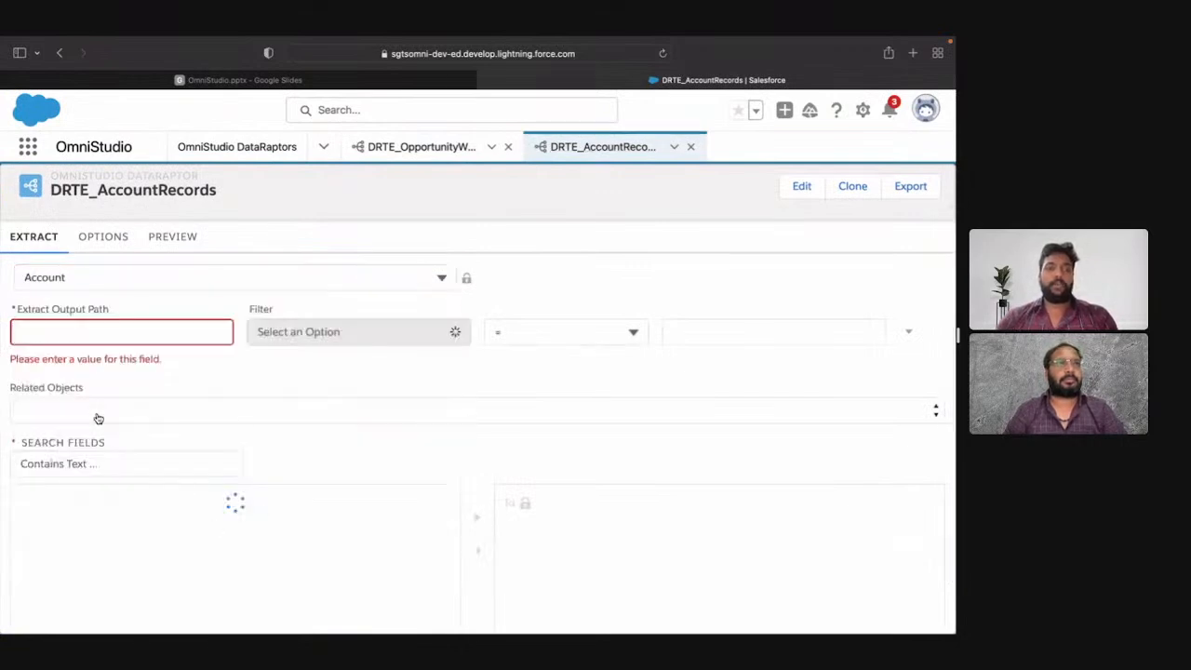
click(120, 325)
text(acc)
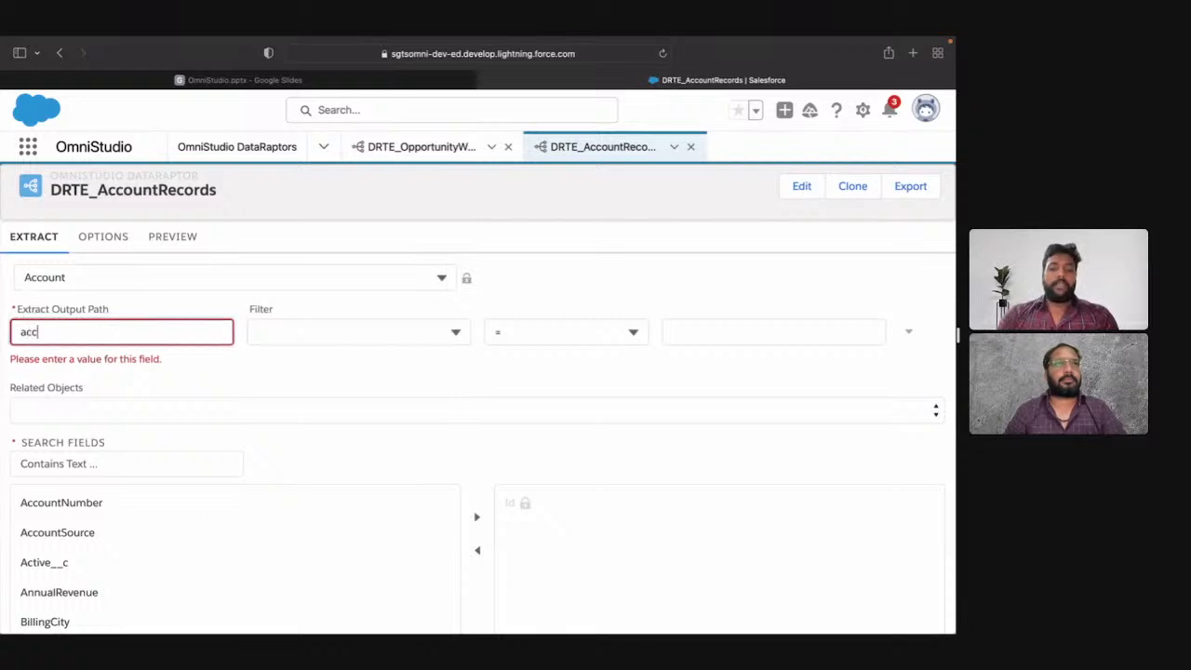
text(Data)
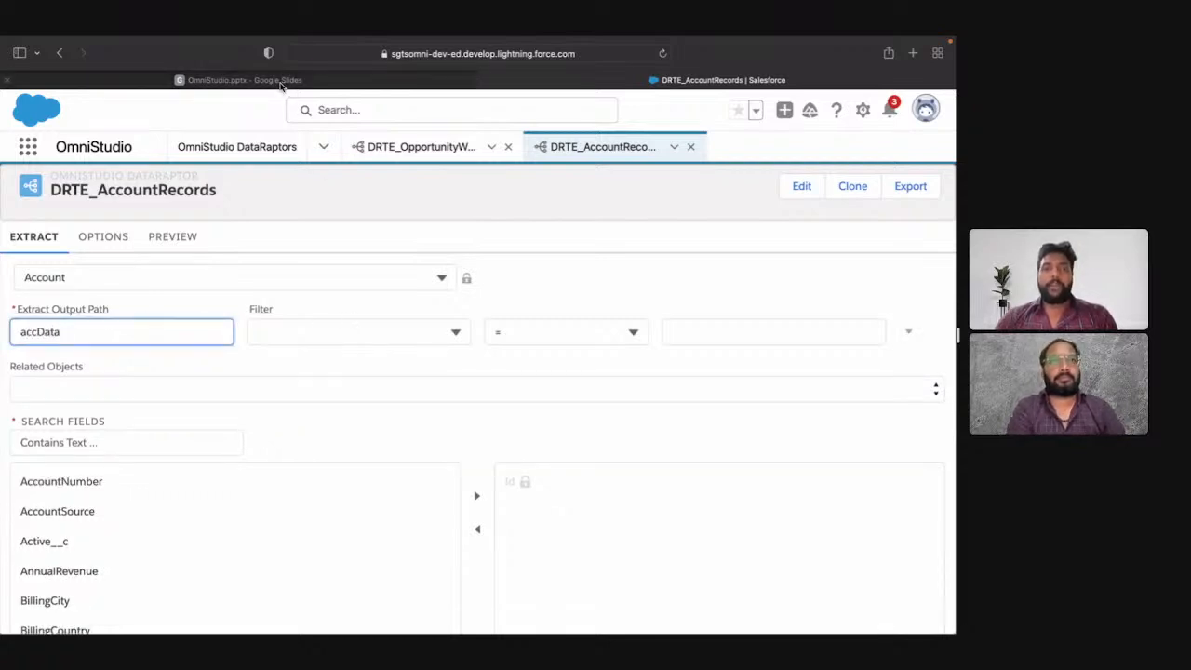
Step: Check the Turbo Extract Scenarios slide and filter the Account extract by Active__c = 'Yes'
click(244, 80)
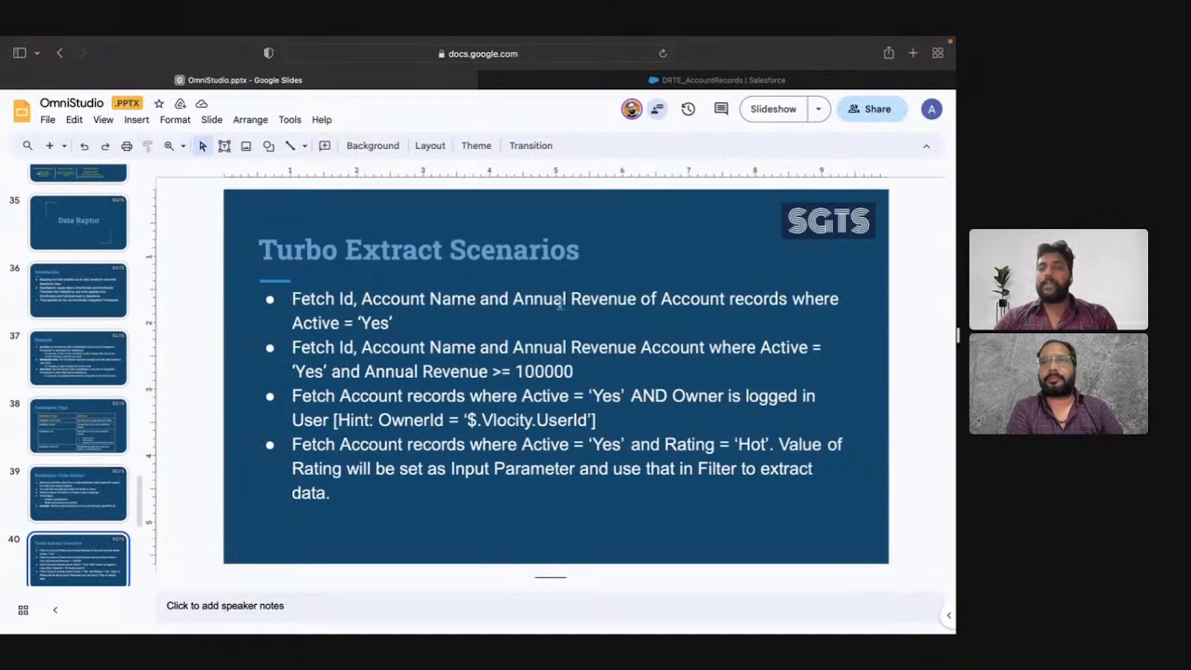
click(521, 80)
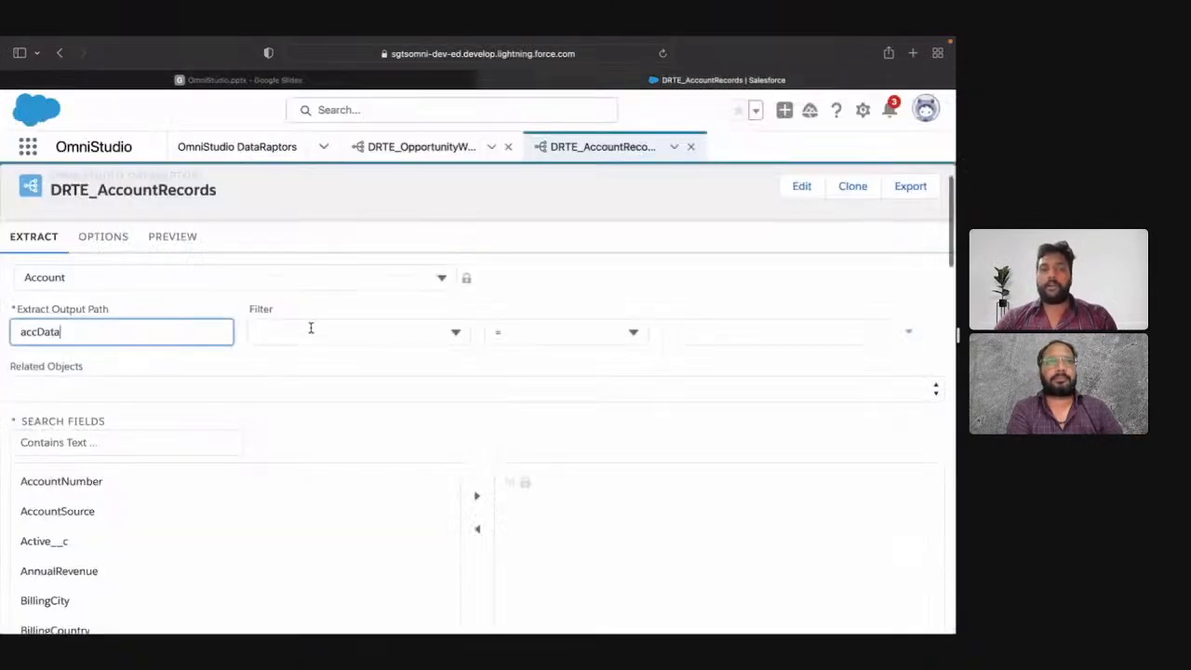
click(311, 328)
text(acti)
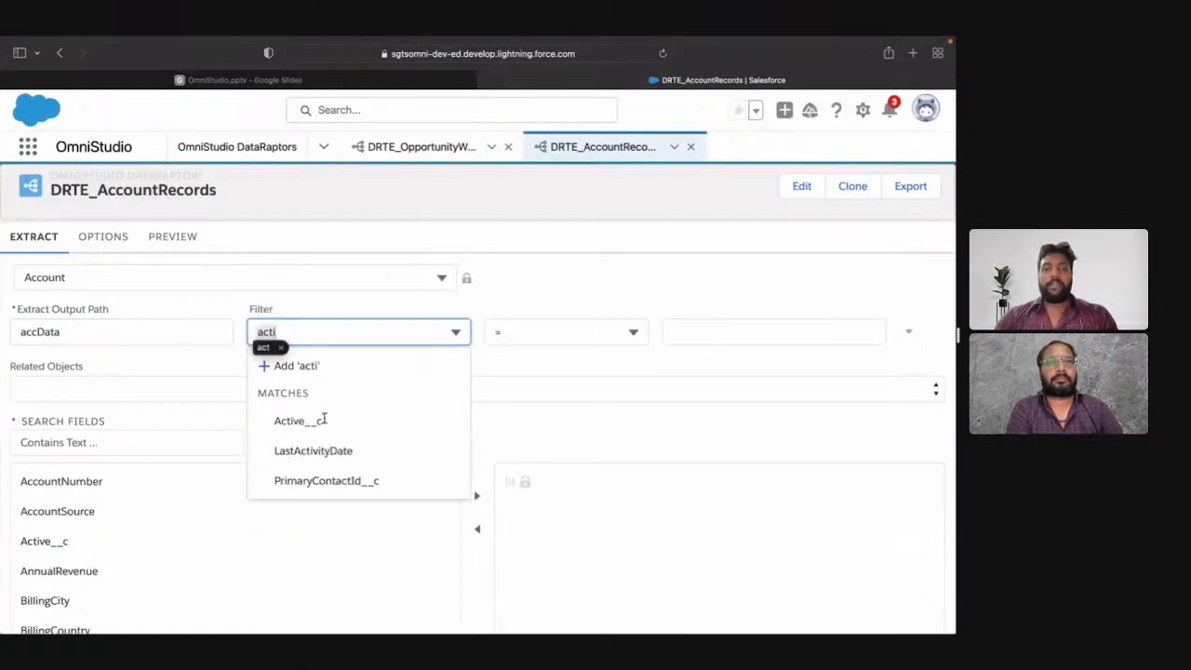
click(308, 425)
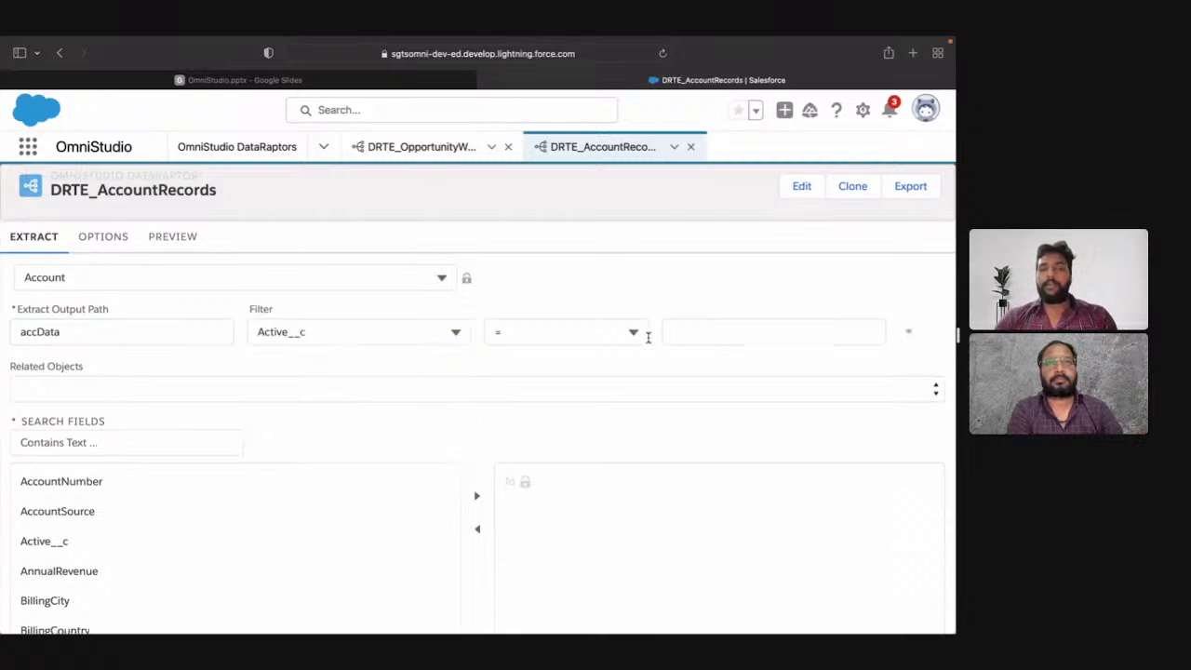
click(708, 332)
text(")
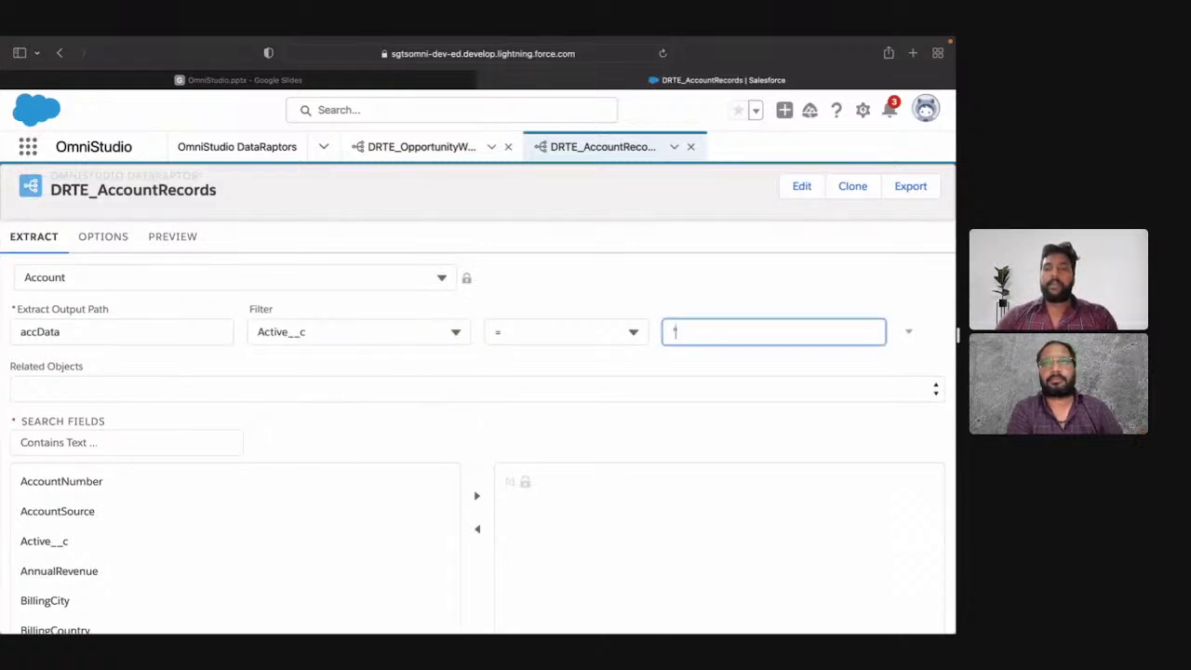
text(Yes)
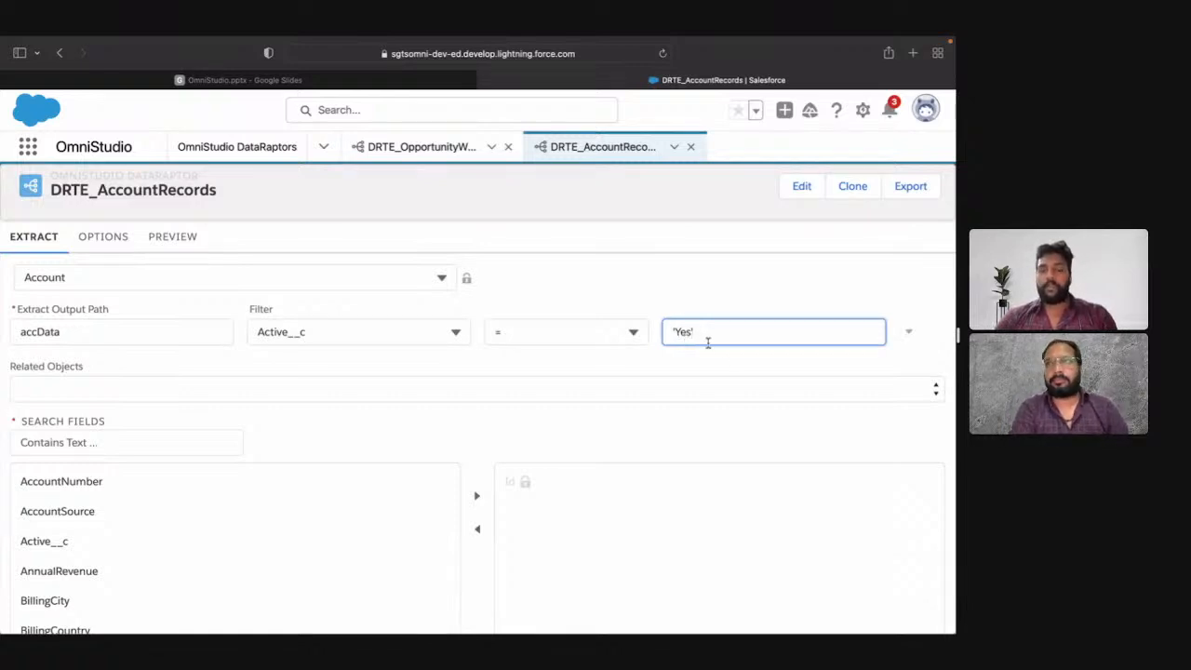
text(')
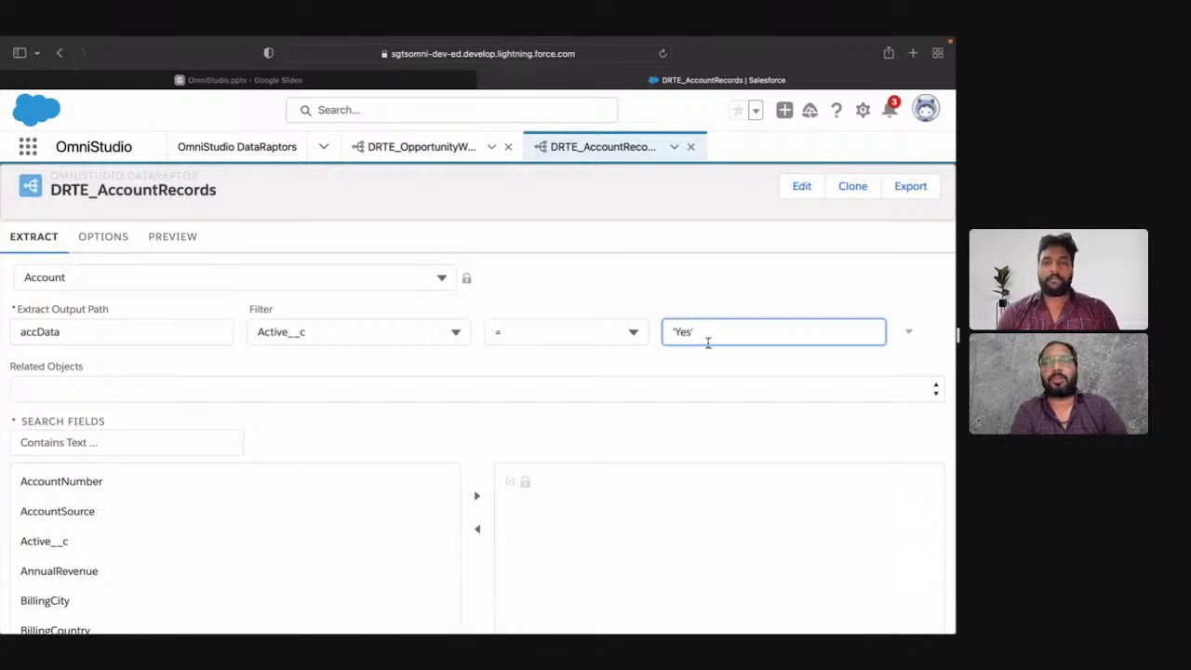
text(')
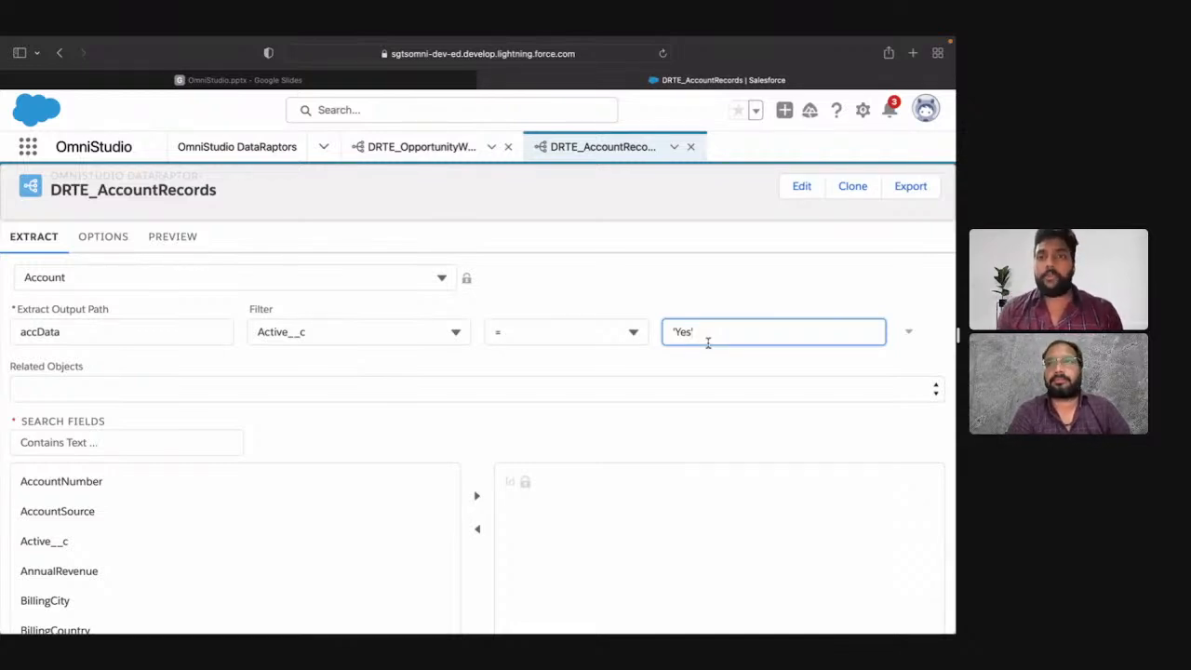
click(712, 286)
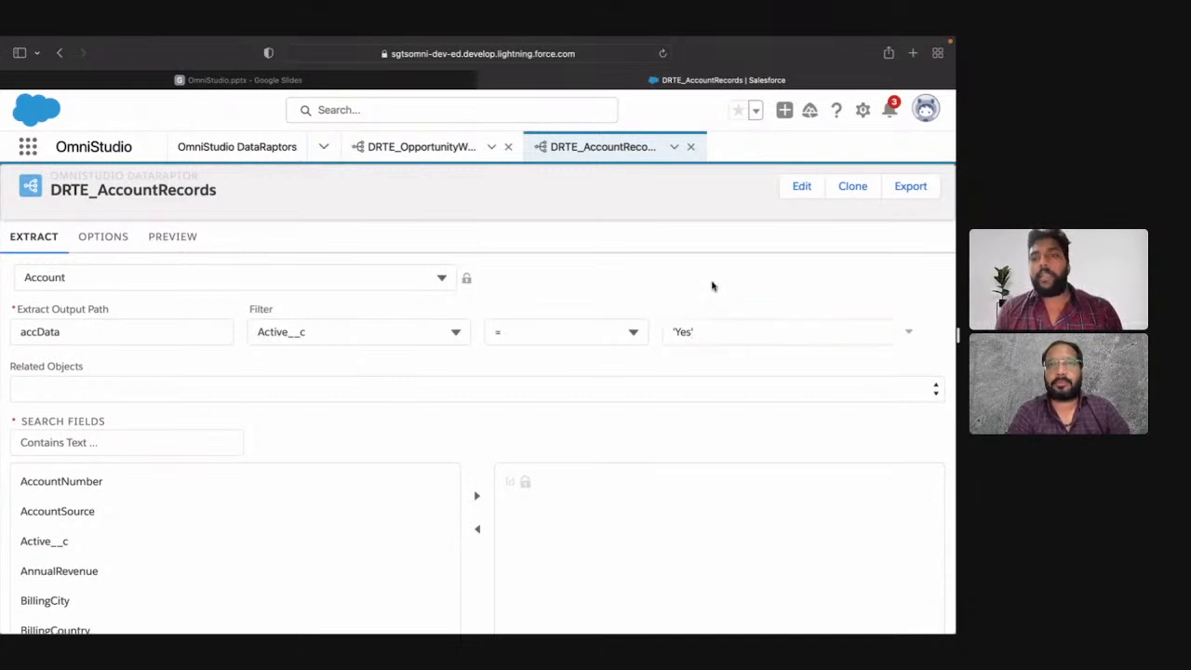
Step: Add an AND condition to the Account filter with Rating = 'Hot'
click(911, 335)
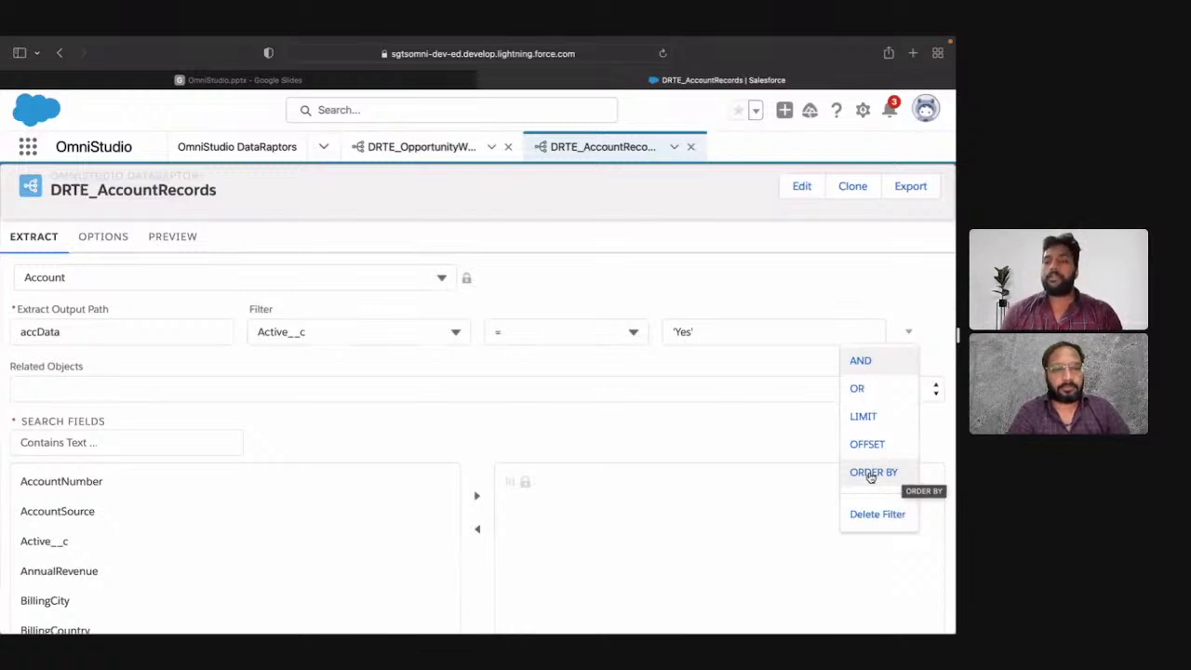
click(870, 372)
click(356, 374)
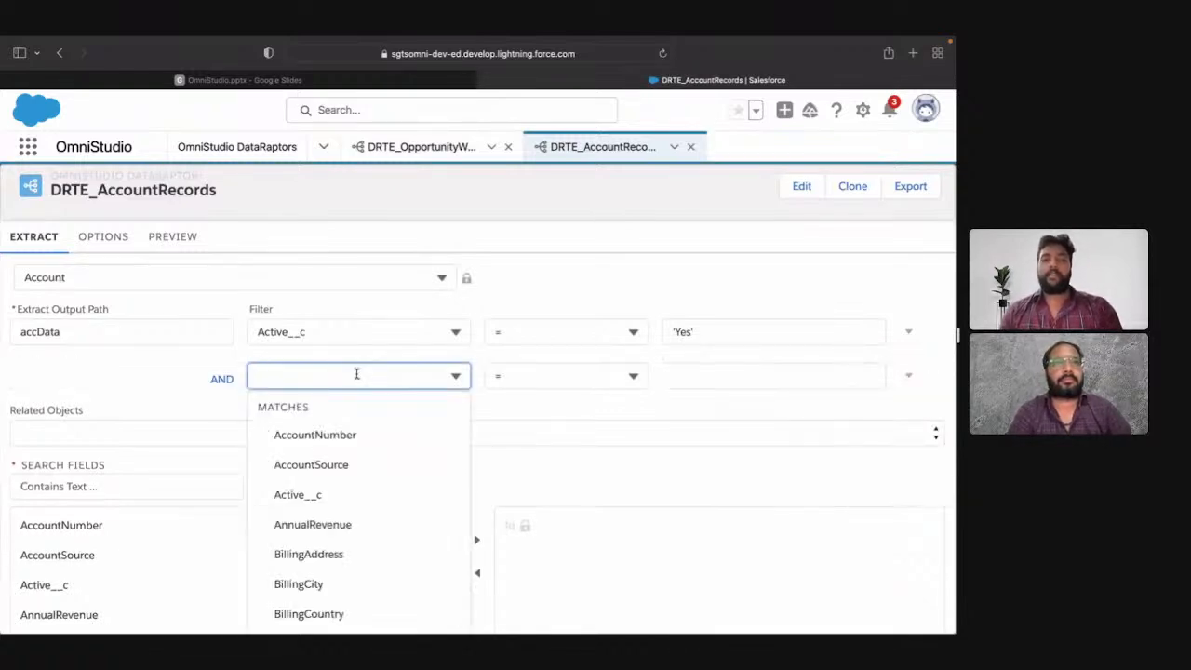
text(rat)
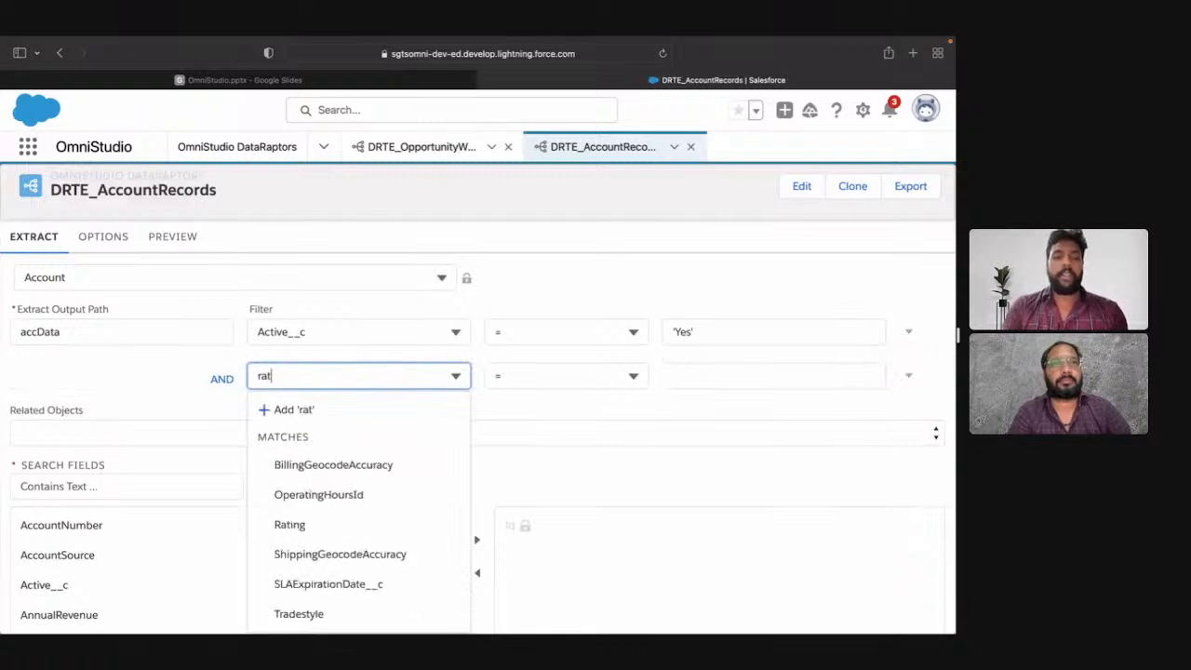
click(366, 493)
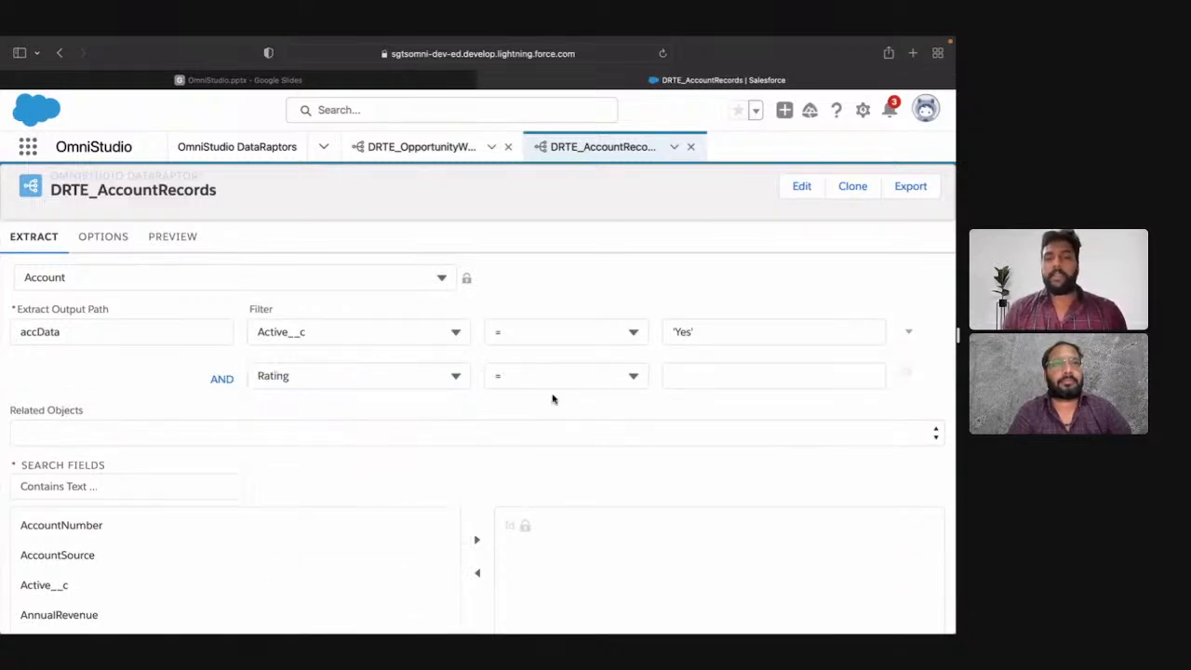
click(709, 372)
text('Ho)
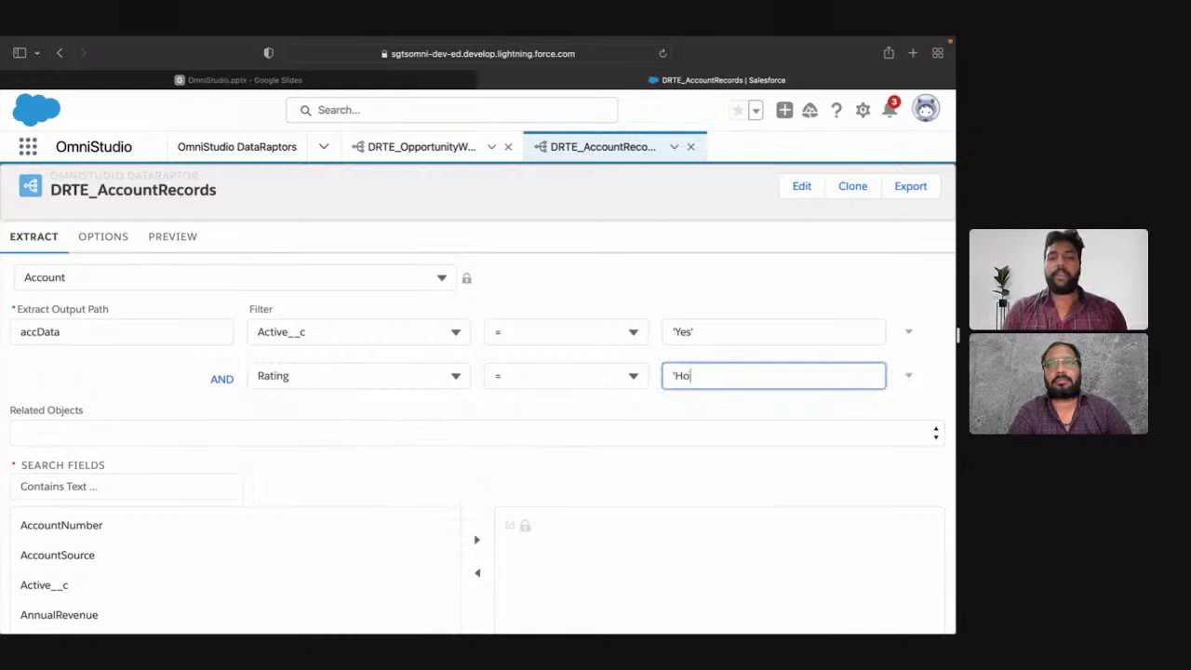
text(t')
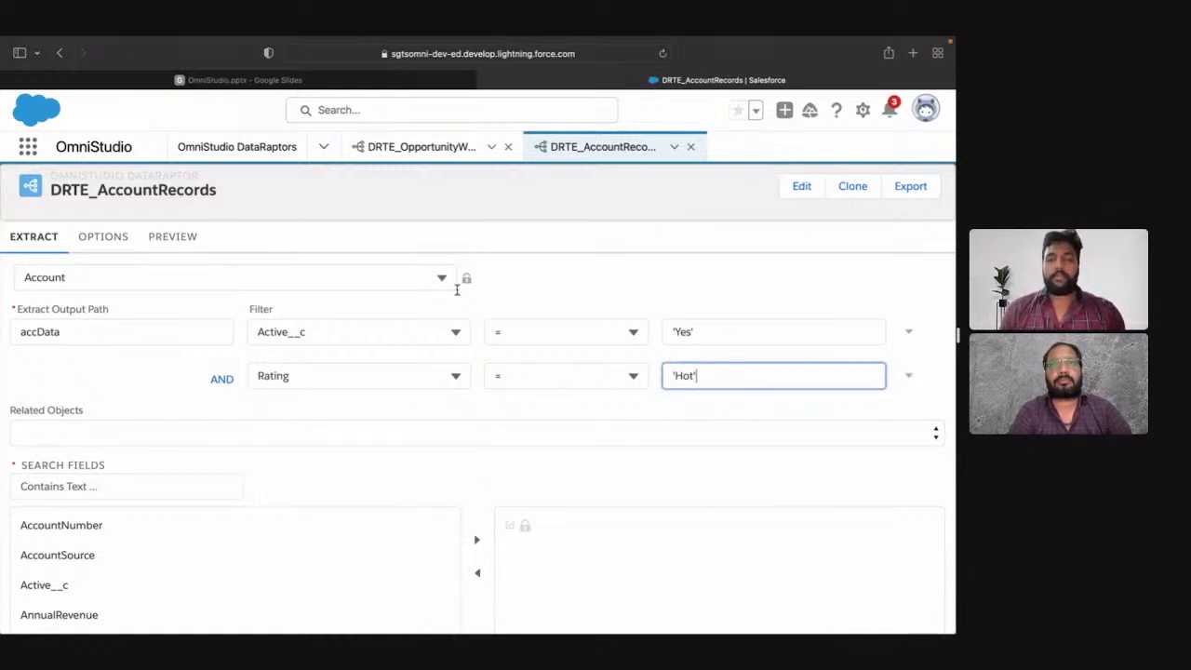
click(462, 409)
Step: Add the Account fields Active__c, Name and Rating to the extract's selected fields
scroll(462, 408, down, 2)
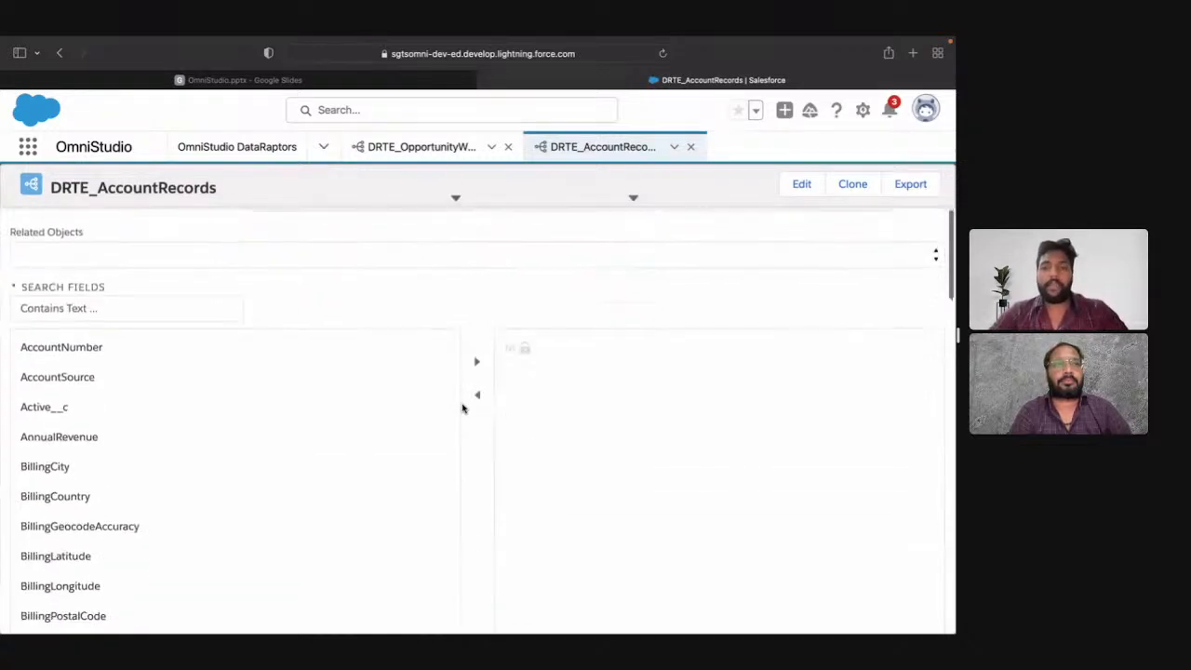
click(180, 415)
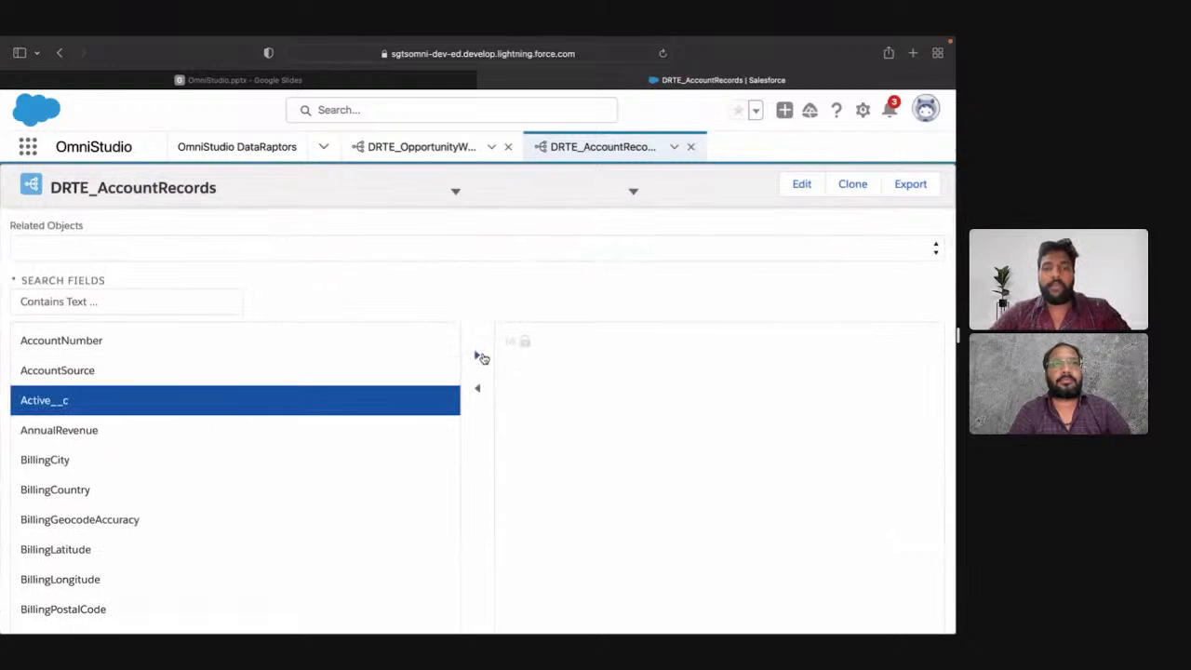
click(478, 356)
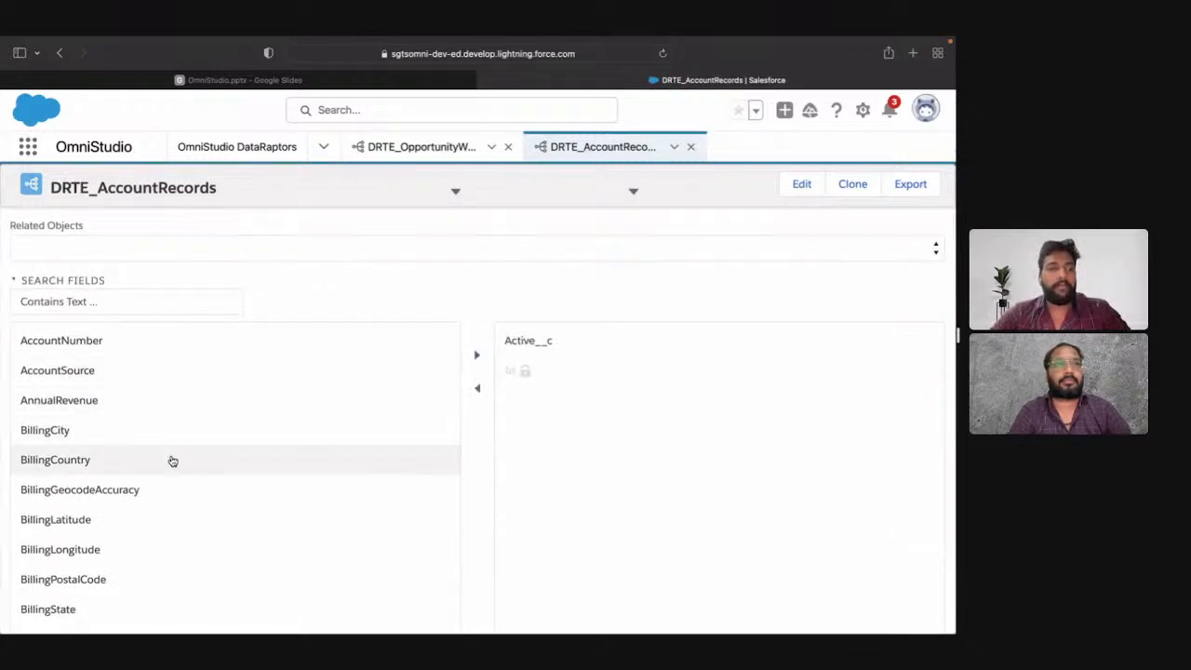
scroll(173, 461, down, 5)
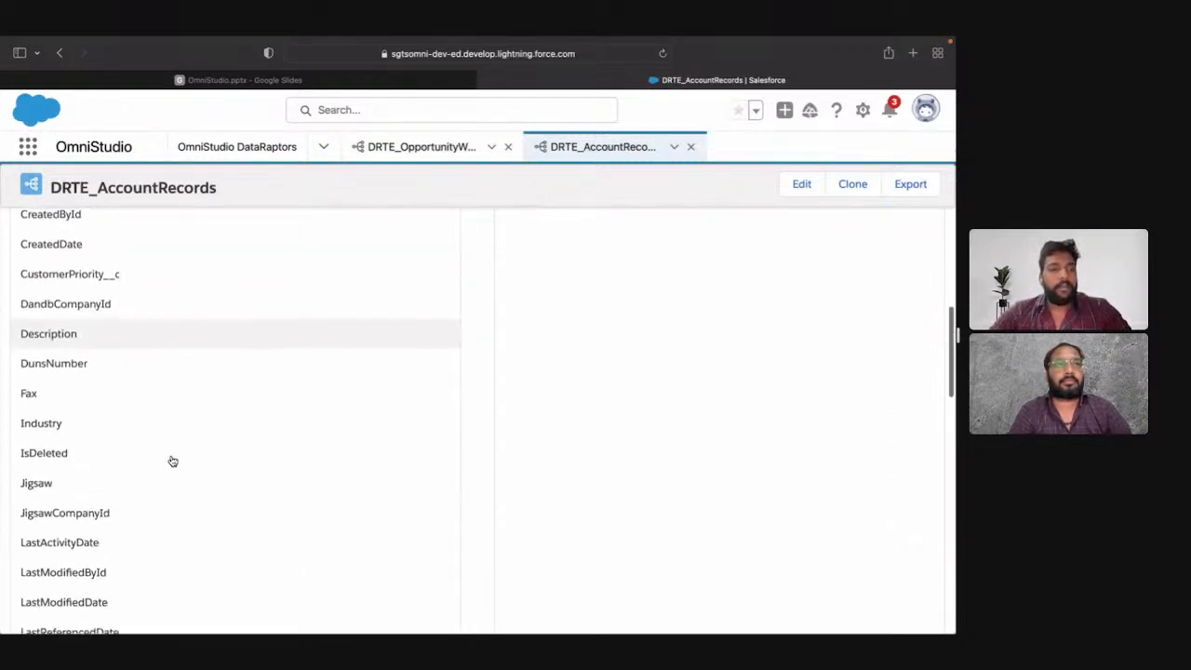
scroll(173, 461, down, 3)
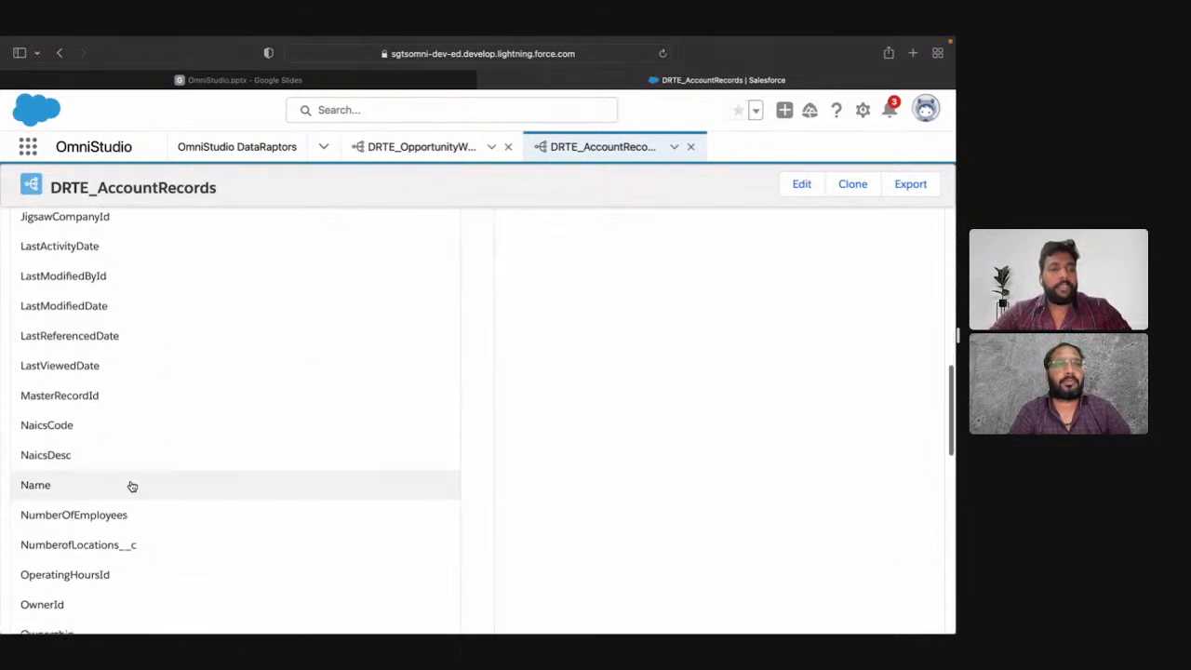
click(131, 486)
scroll(428, 362, up, 3)
scroll(428, 362, down, 8)
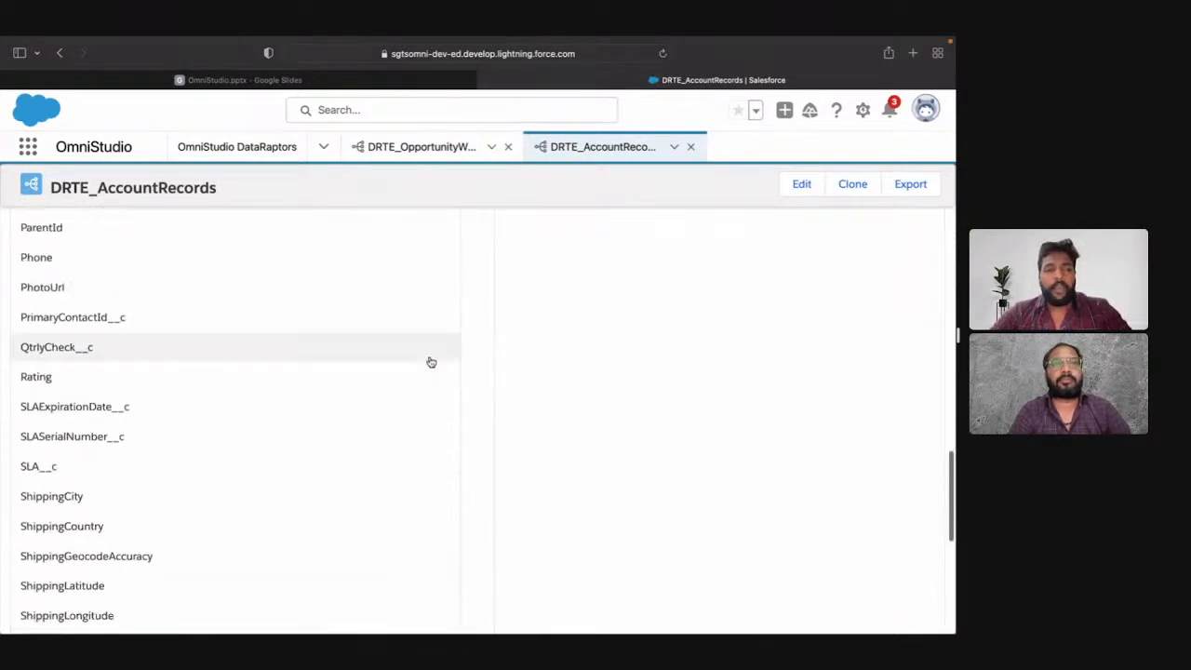
click(370, 385)
scroll(369, 385, up, 6)
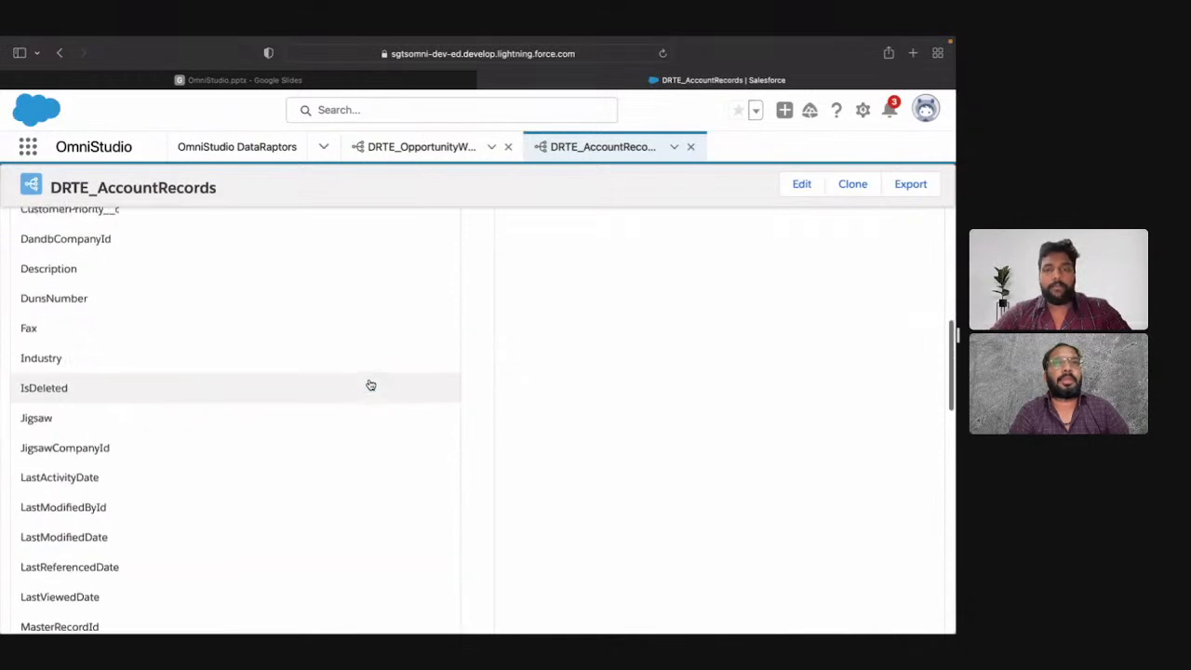
scroll(371, 385, up, 10)
click(479, 410)
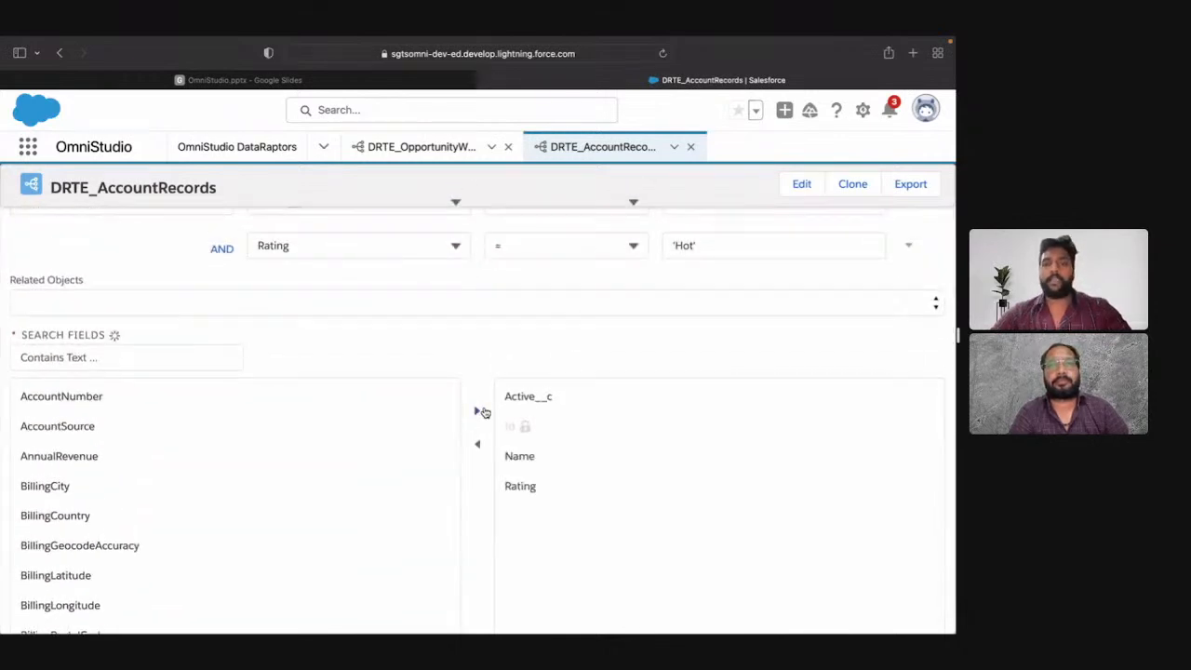
Step: Execute the DRTE_AccountRecords preview with empty input parameters and Ignore Cache enabled
scroll(449, 362, up, 3)
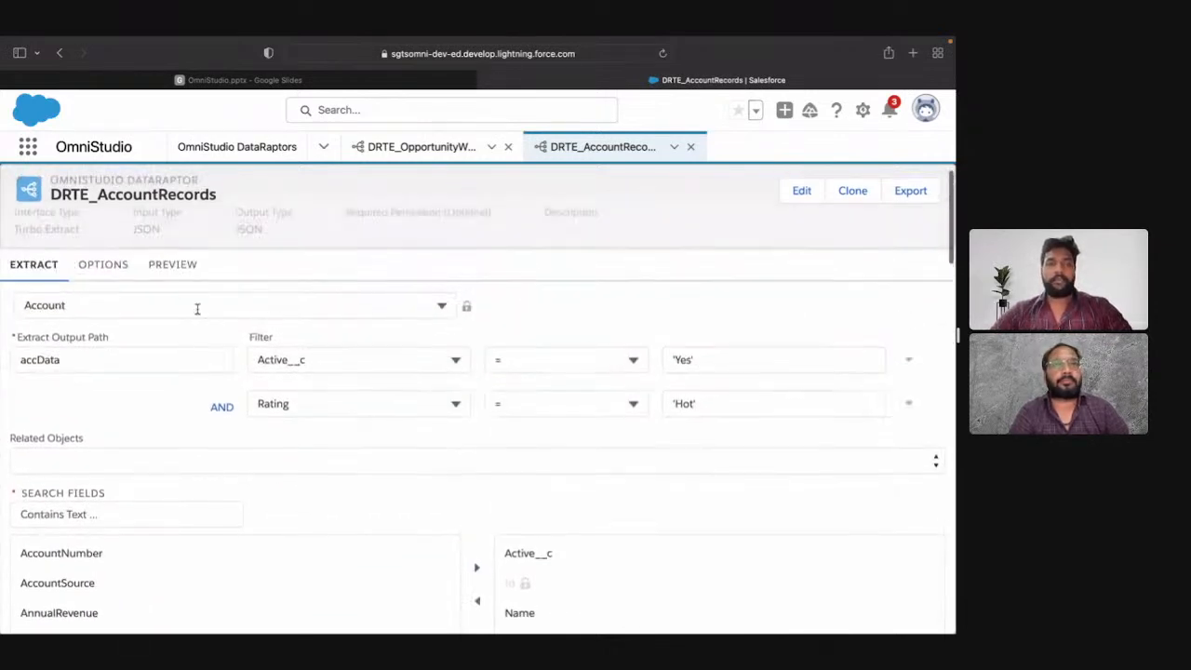
click(116, 267)
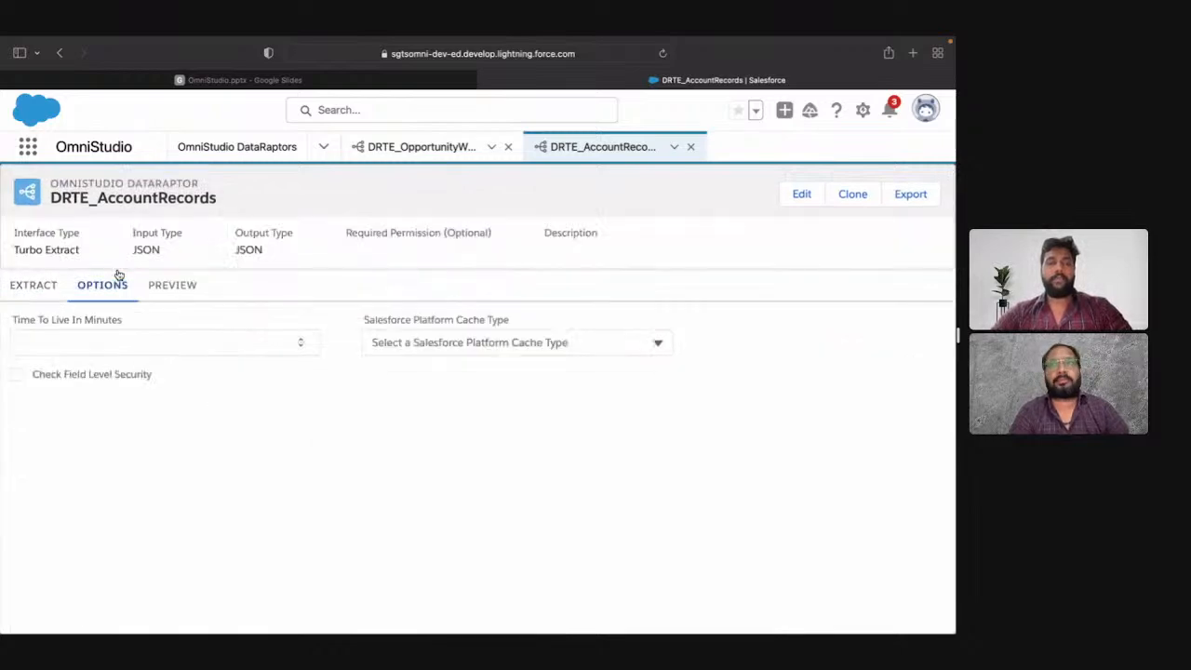
click(158, 289)
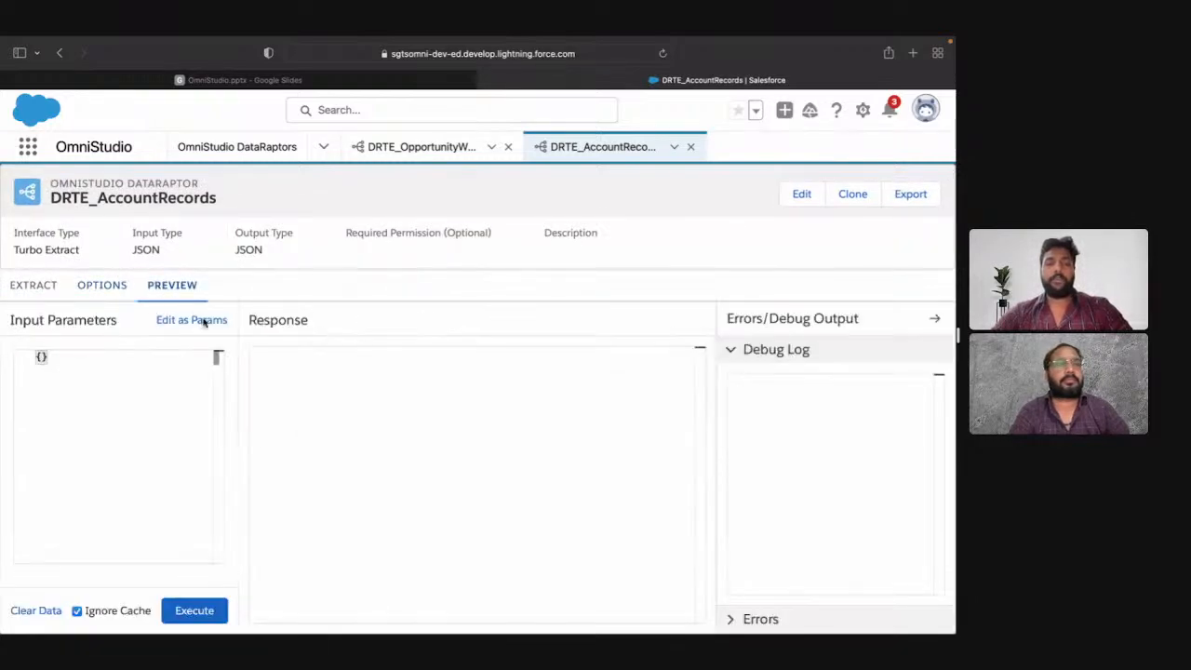
click(196, 611)
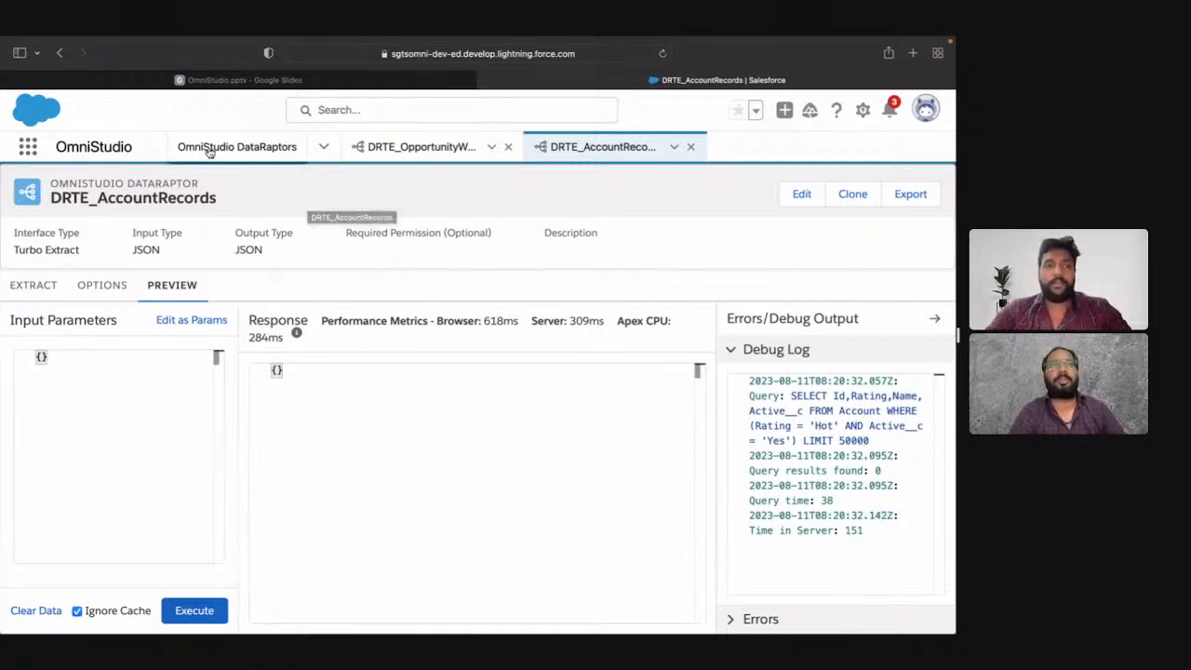
Step: Go to the Accounts list and open the details of the last recently viewed account
click(316, 151)
click(233, 328)
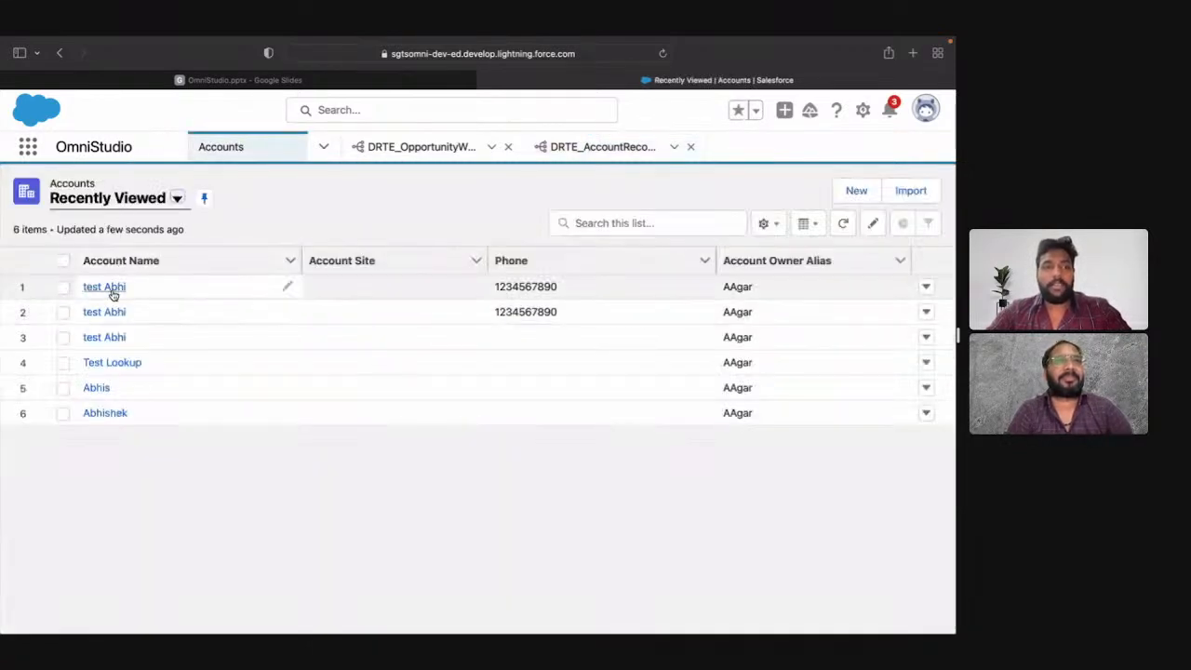
click(105, 413)
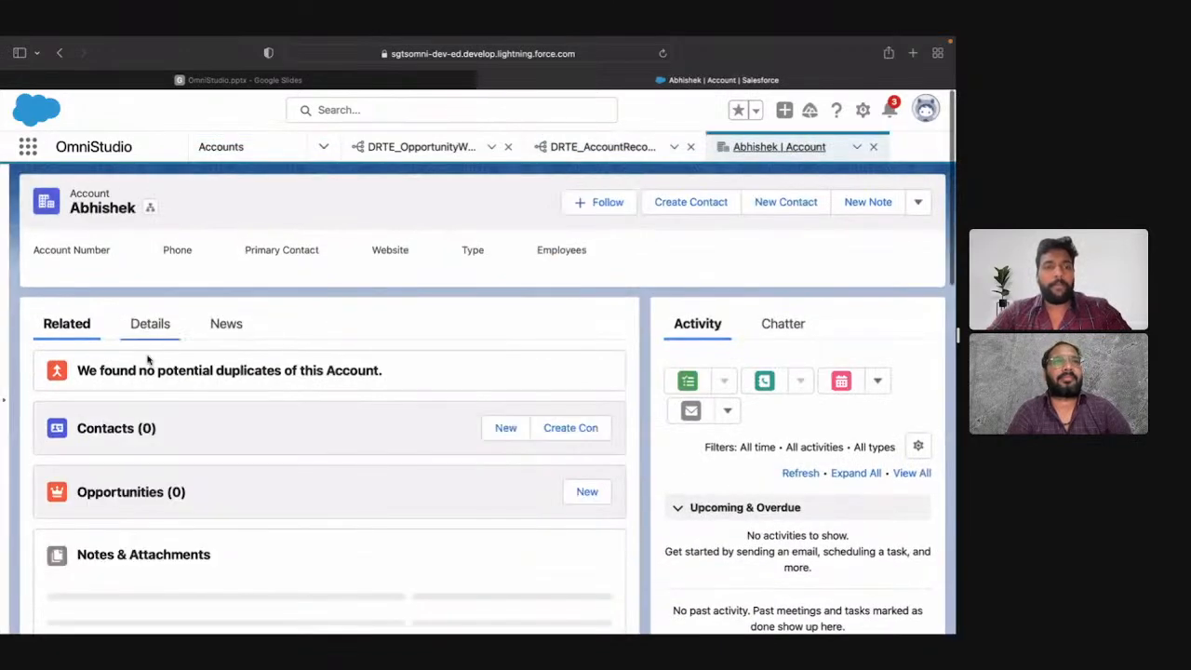
click(150, 323)
Step: Start editing the account record and set its Active field to Yes
scroll(321, 421, down, 1)
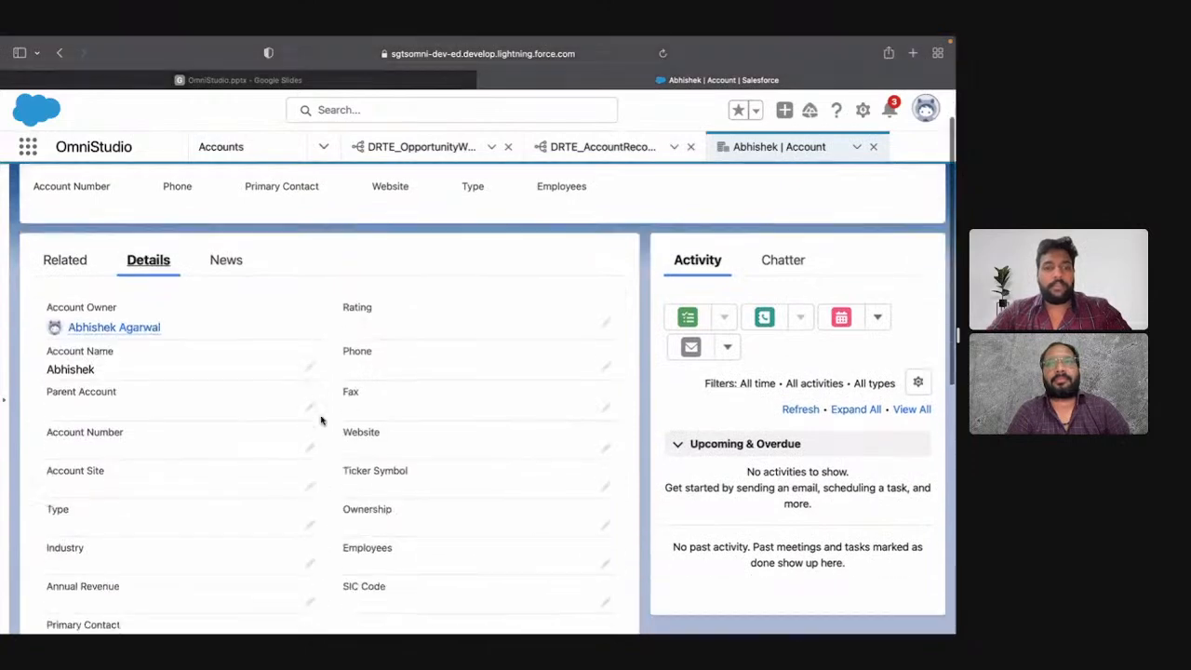
scroll(321, 420, down, 3)
scroll(321, 419, down, 5)
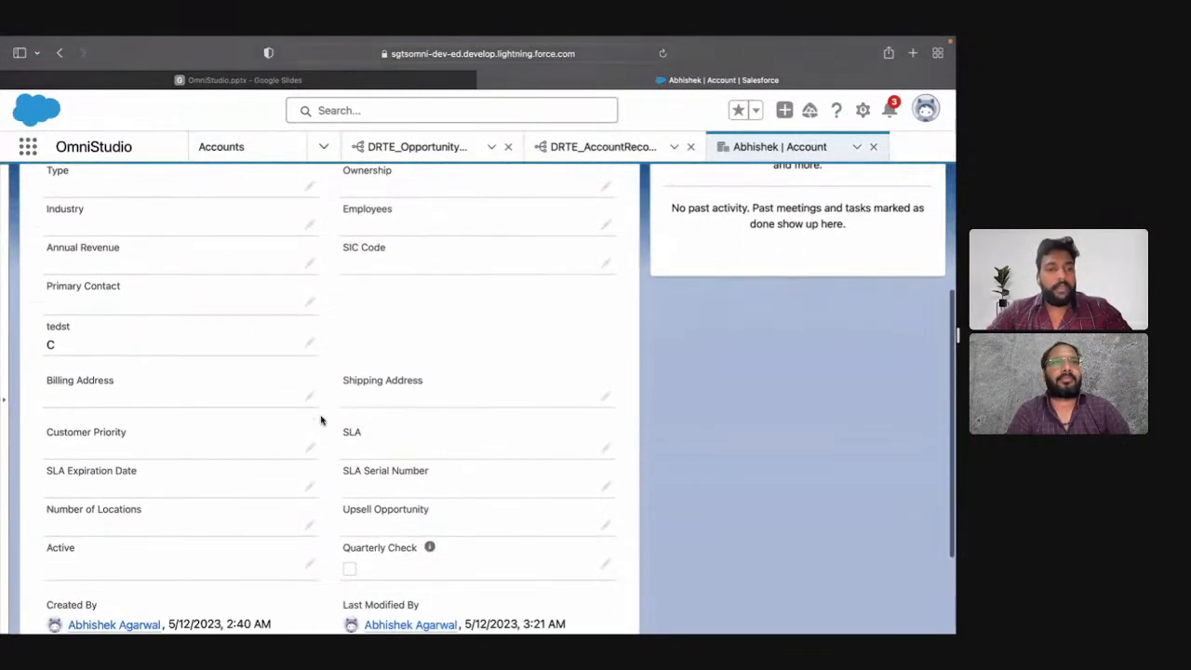
click(311, 413)
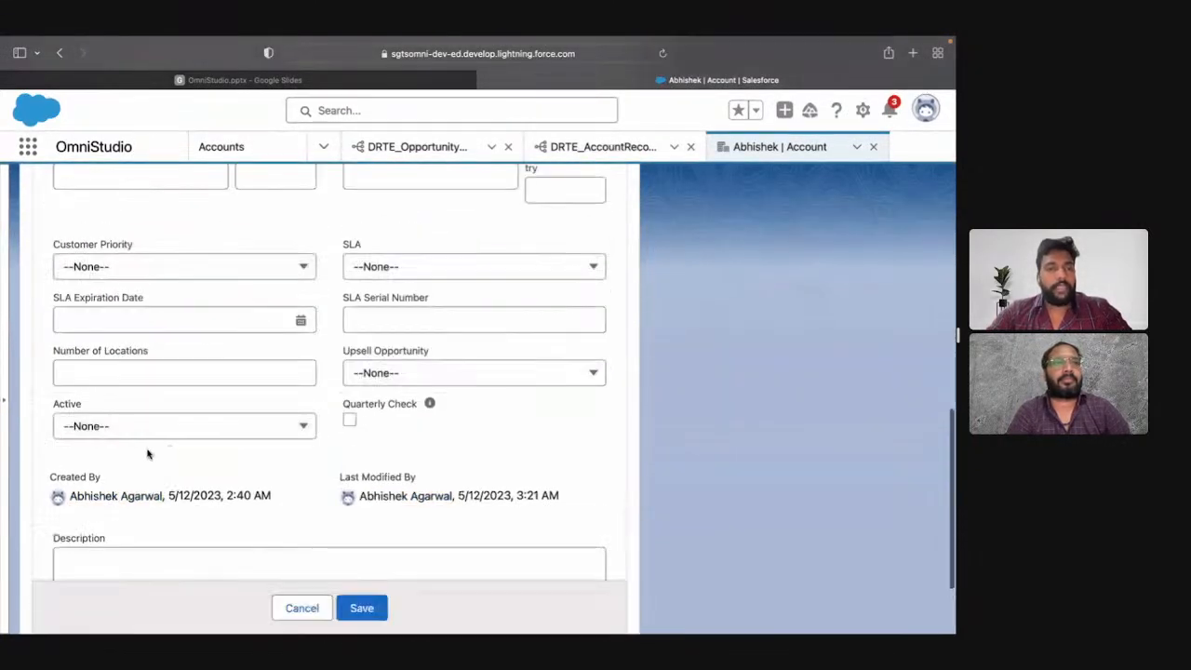
click(133, 432)
click(146, 512)
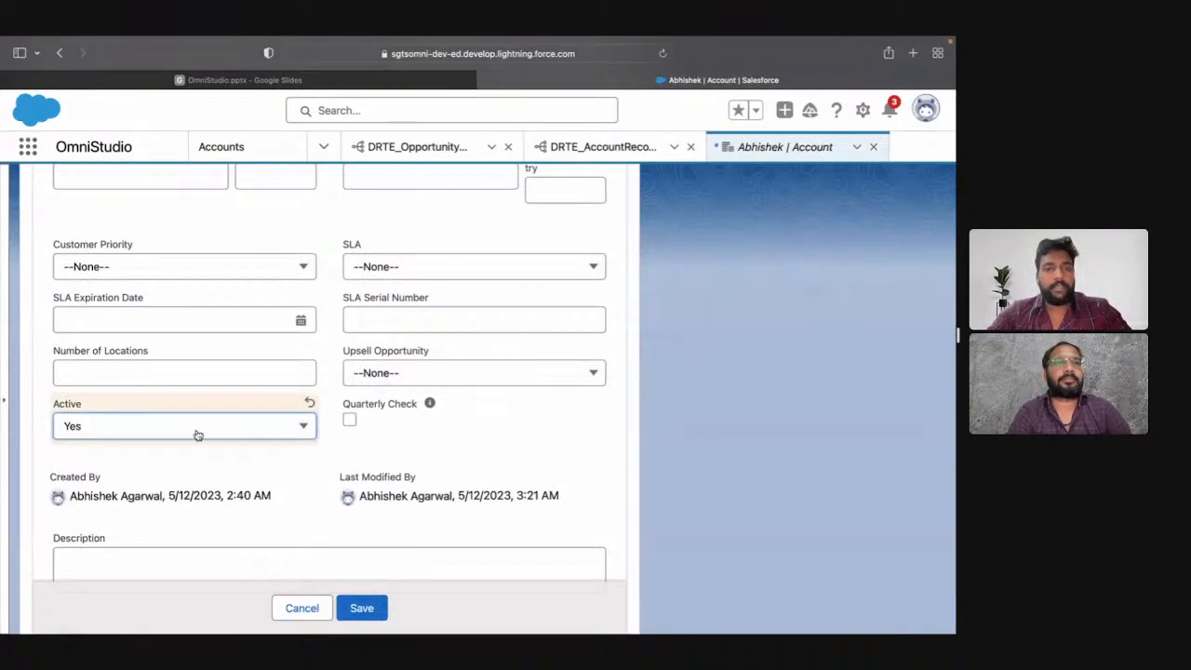
Step: Set the account's Rating to Hot and save the record
scroll(346, 411, down, 2)
scroll(347, 410, up, 4)
scroll(347, 410, up, 5)
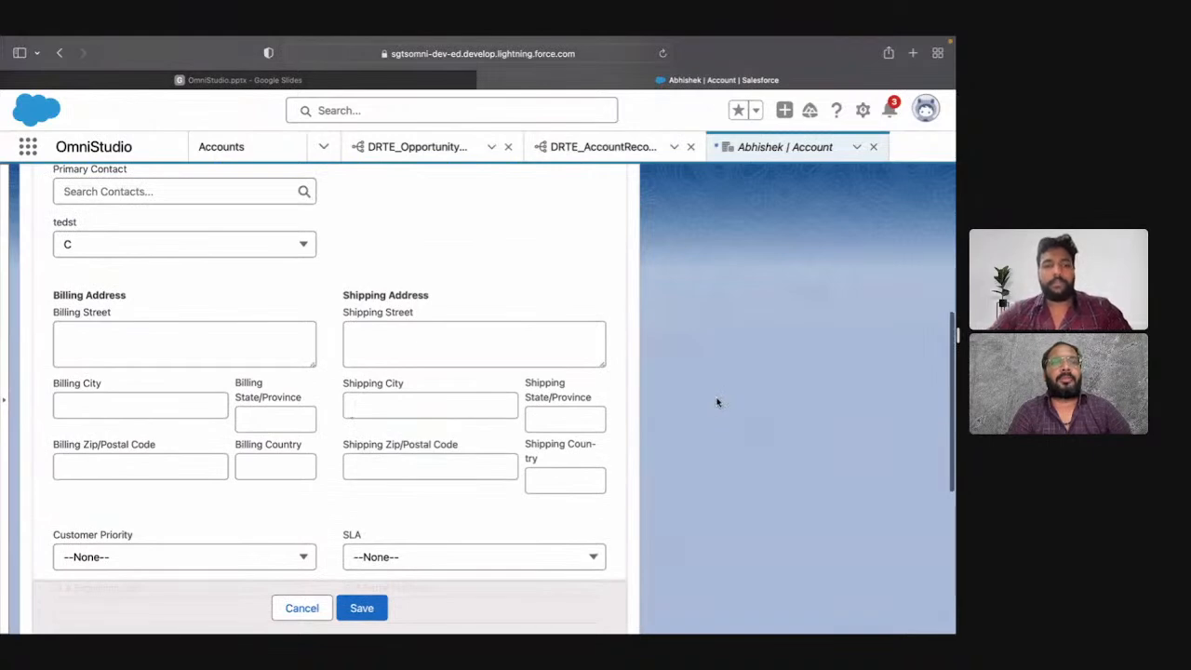
key(super+f)
scroll(590, 341, up, 10)
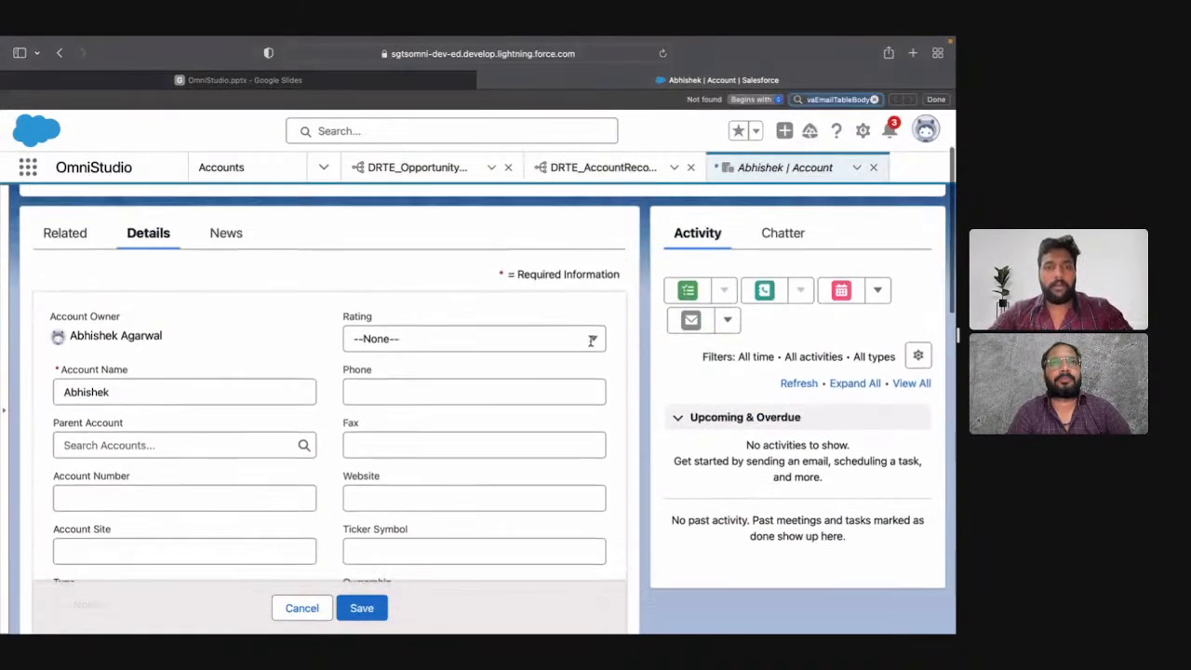
click(494, 331)
click(481, 385)
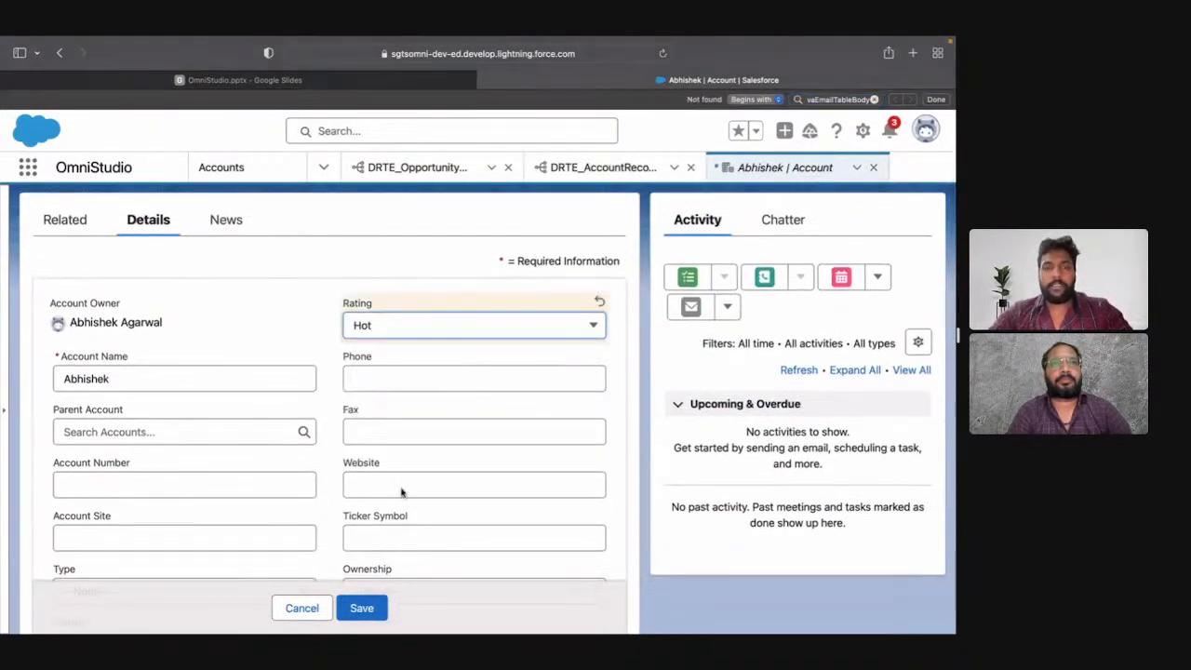
click(359, 607)
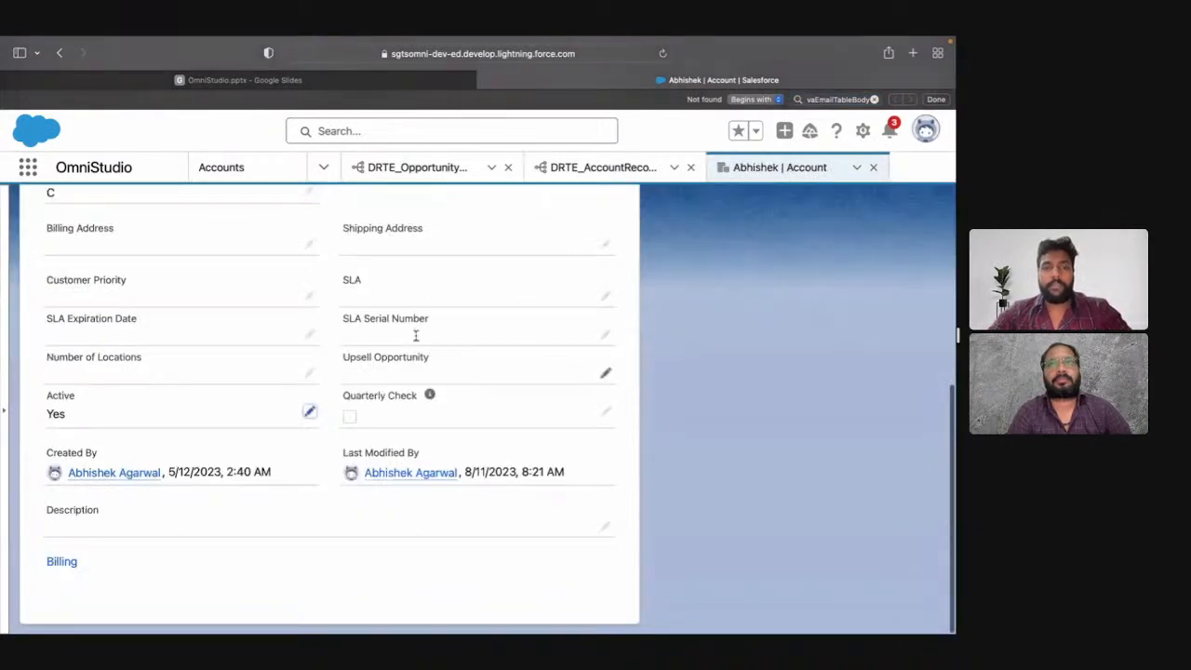
Step: Return to DRTE_AccountRecords, execute the preview again and check the query result count in the debug log
click(613, 172)
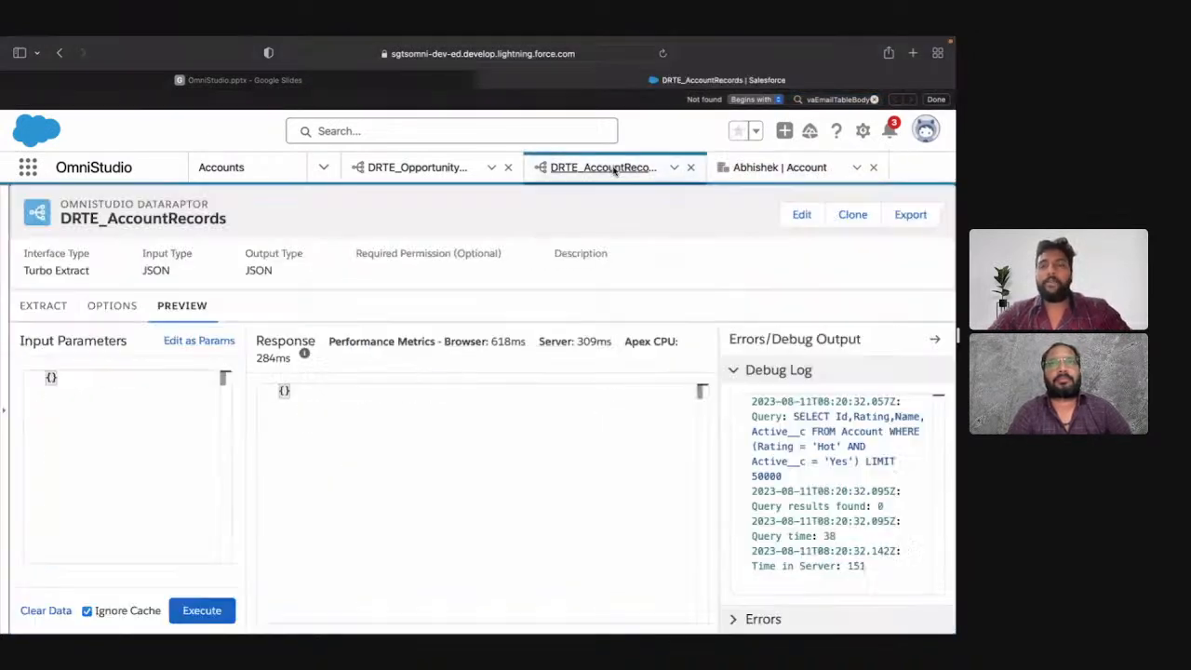
click(212, 609)
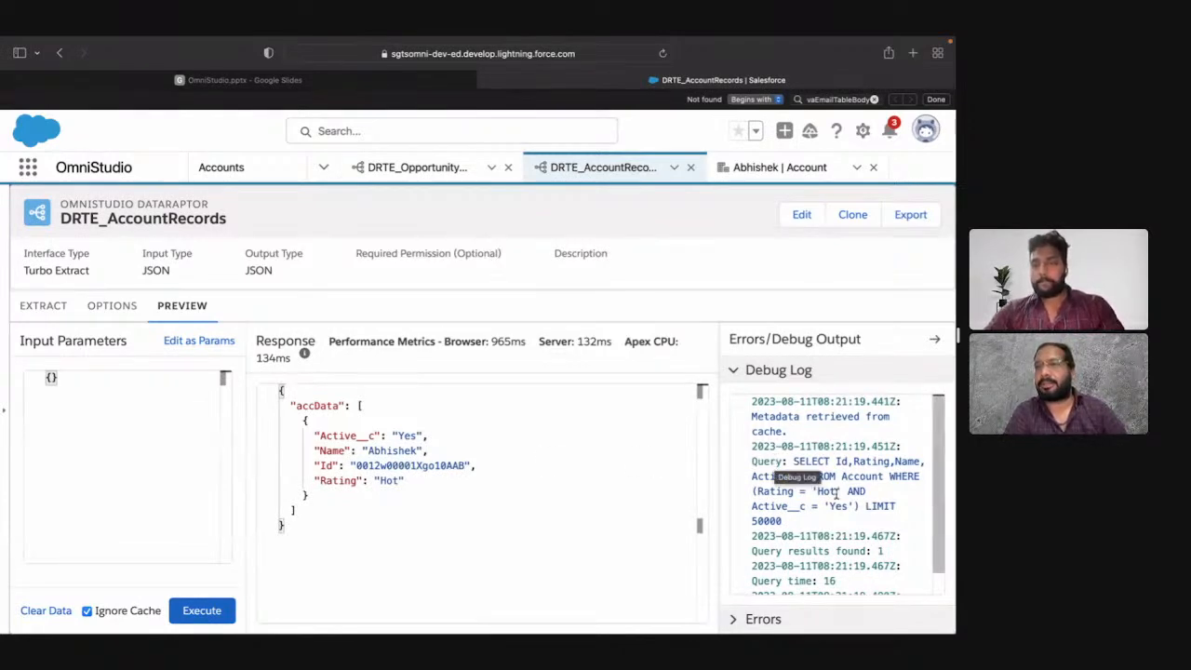
scroll(837, 493, down, 1)
drag(883, 527, 837, 528)
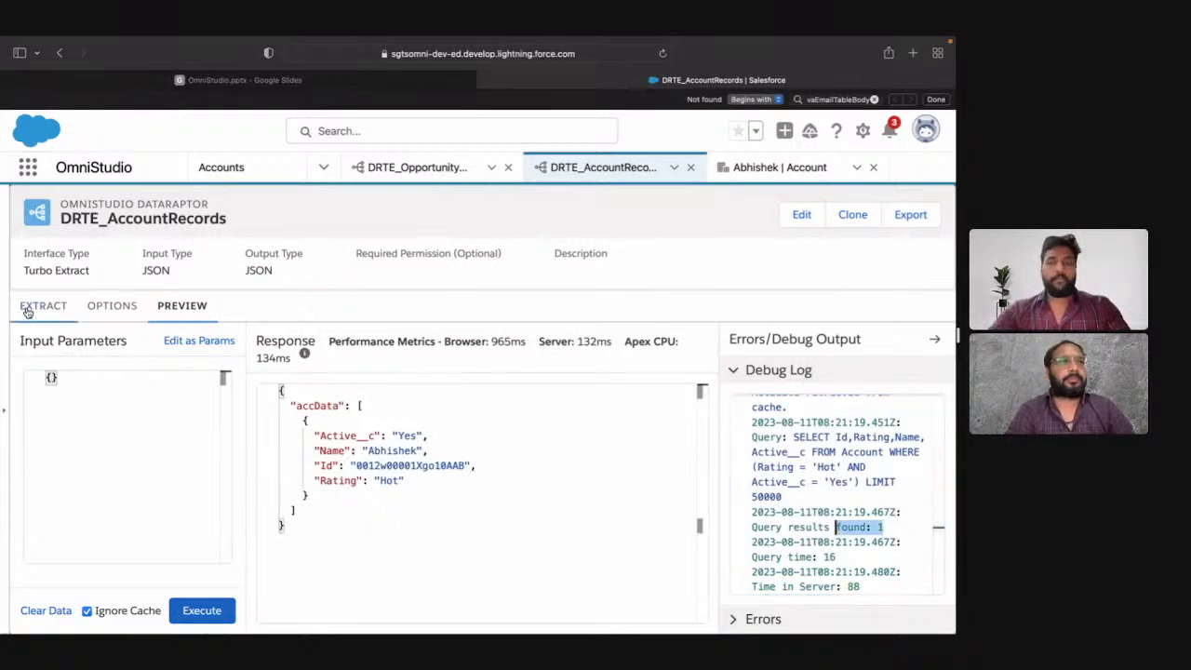
Step: Switch the preview's input parameters to key/value editing and add the keys ratingVar and activeVar
click(204, 345)
click(134, 415)
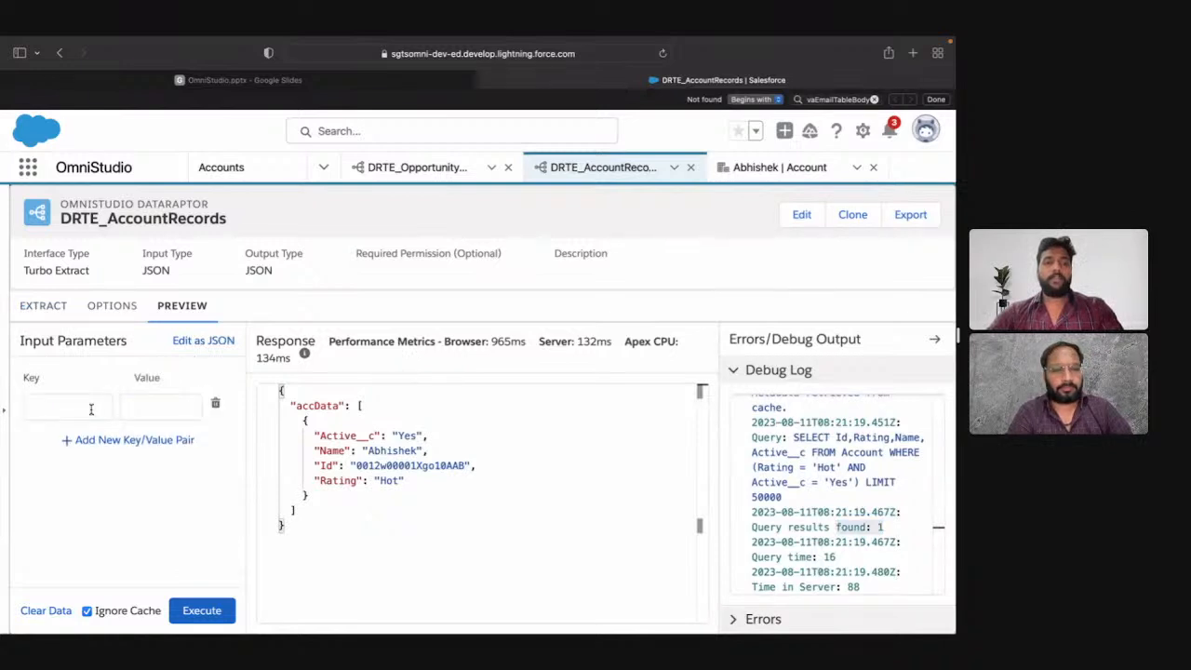
click(92, 409)
text(ratin)
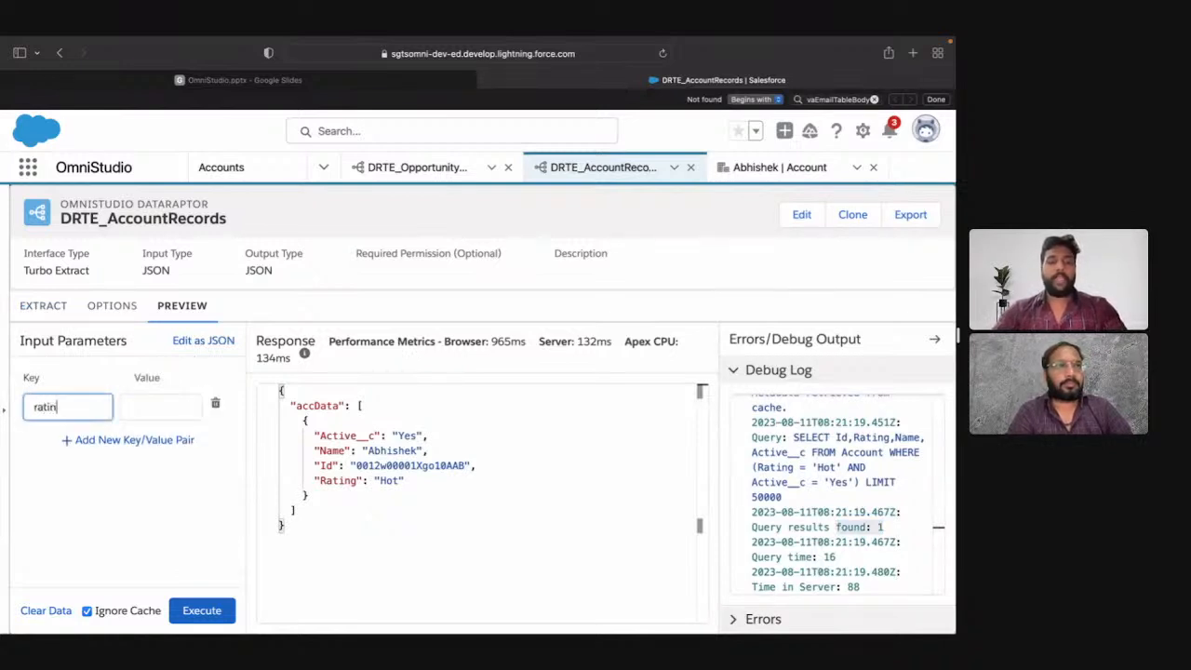
text(gVar)
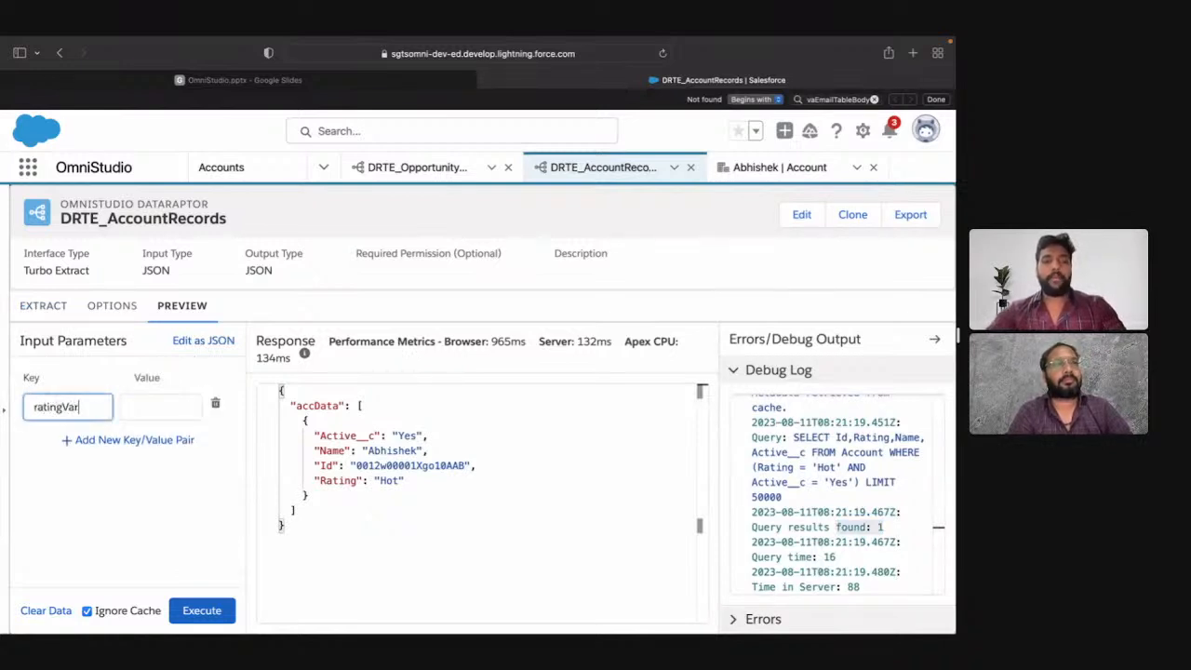
click(162, 437)
click(91, 439)
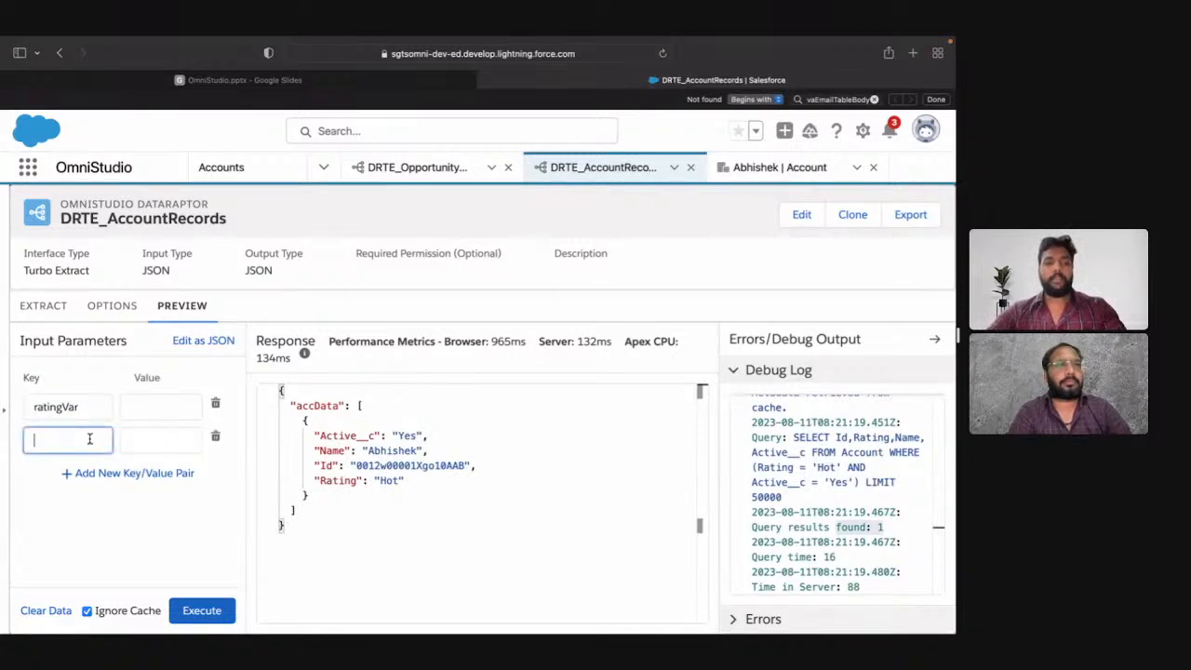
text(activ)
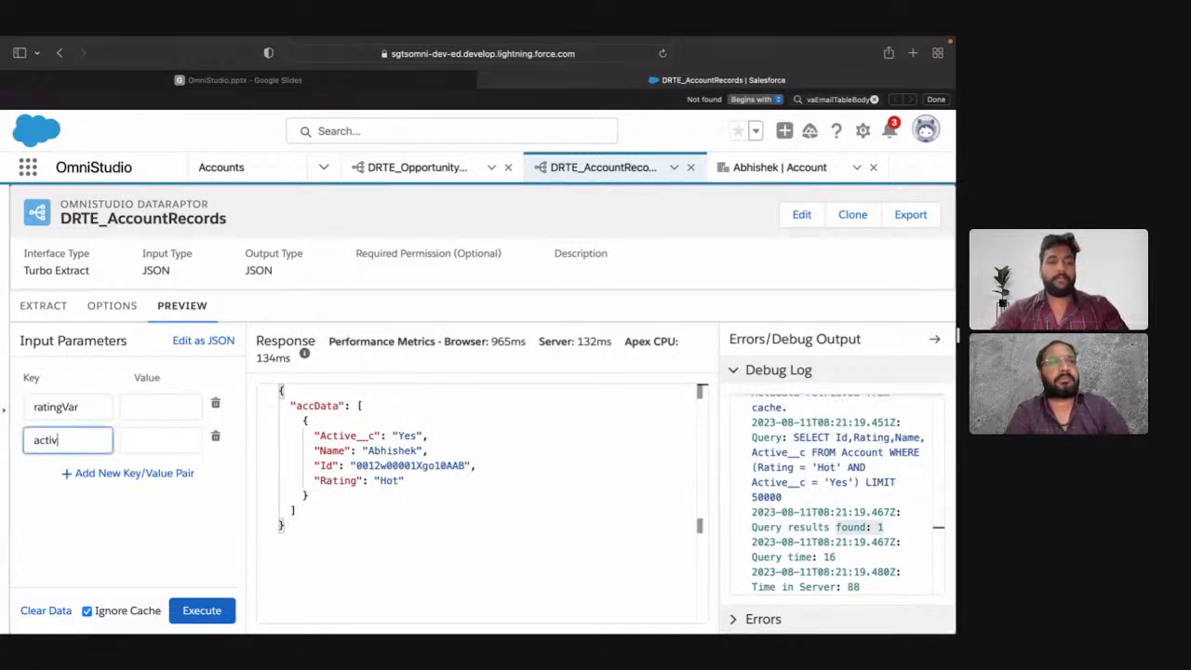
text(aVar)
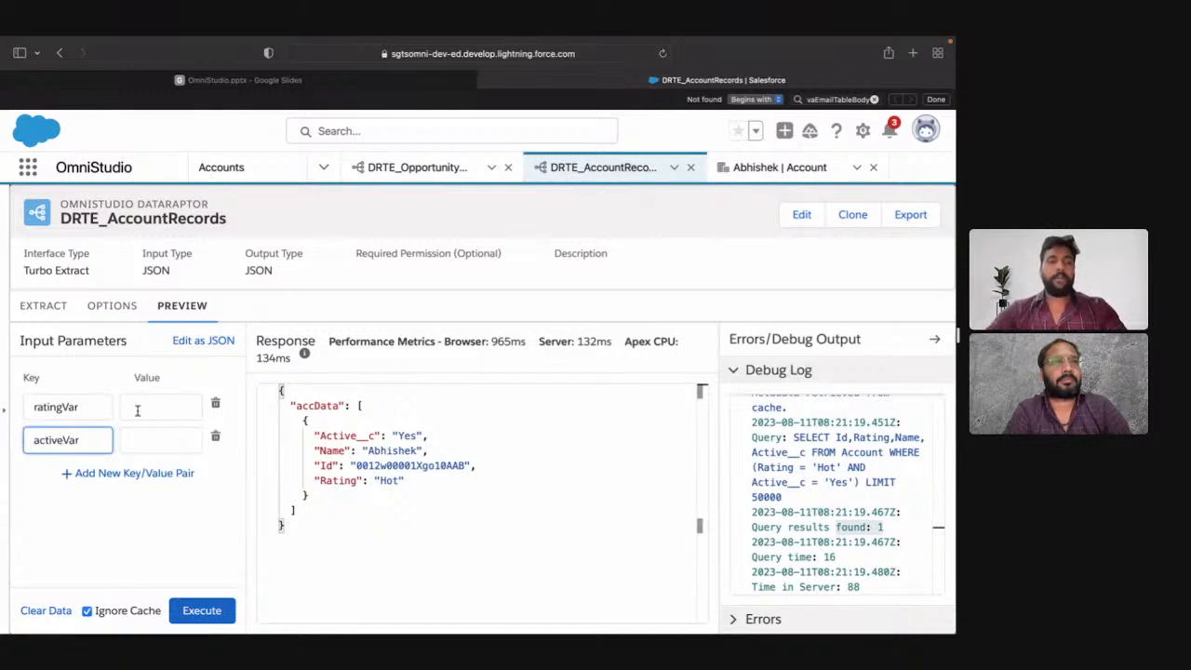
Step: Give the input parameter ratingVar the value Hot and activeVar the value Yes
click(140, 410)
text(Hot)
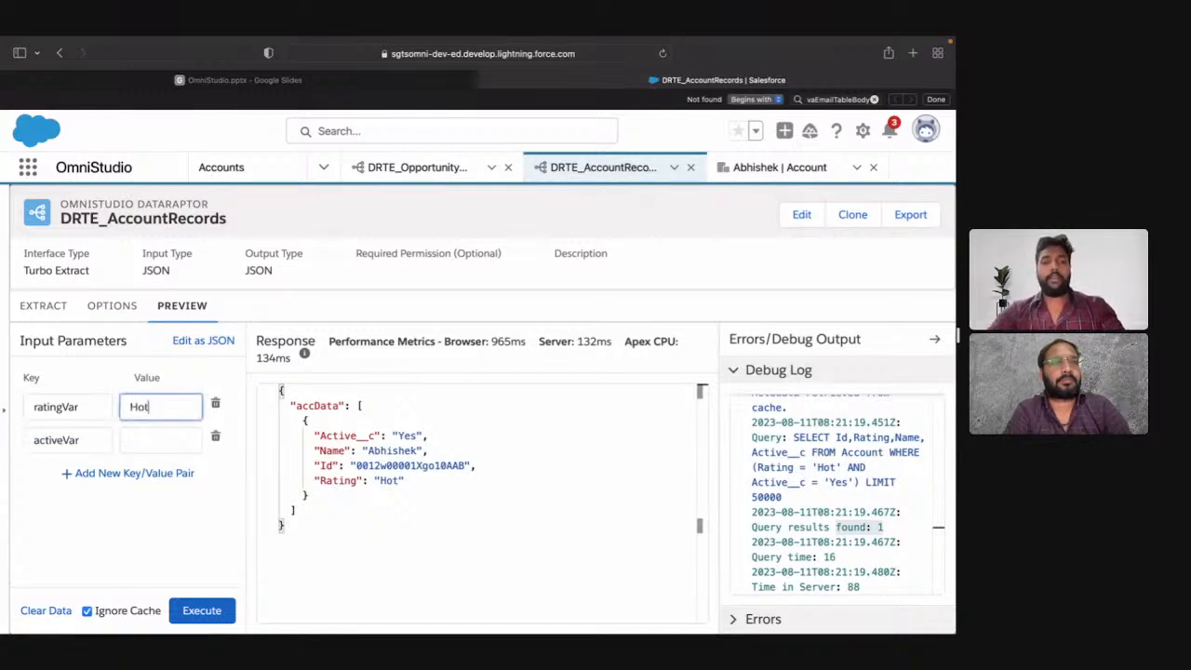
click(153, 437)
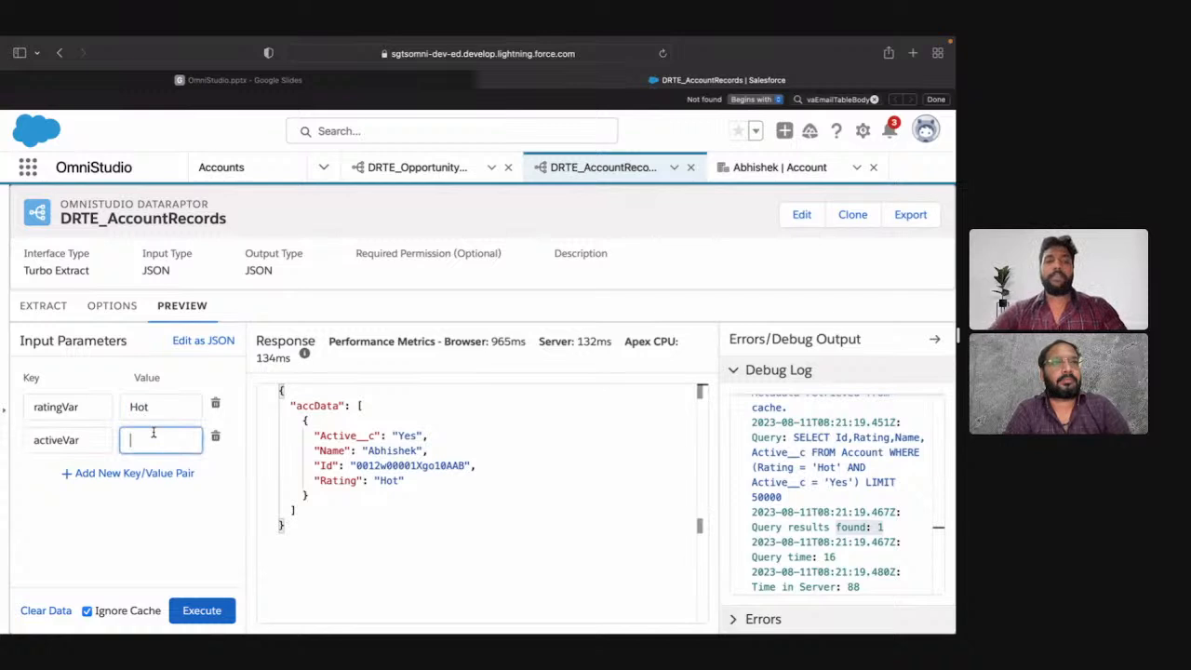
text(Yes)
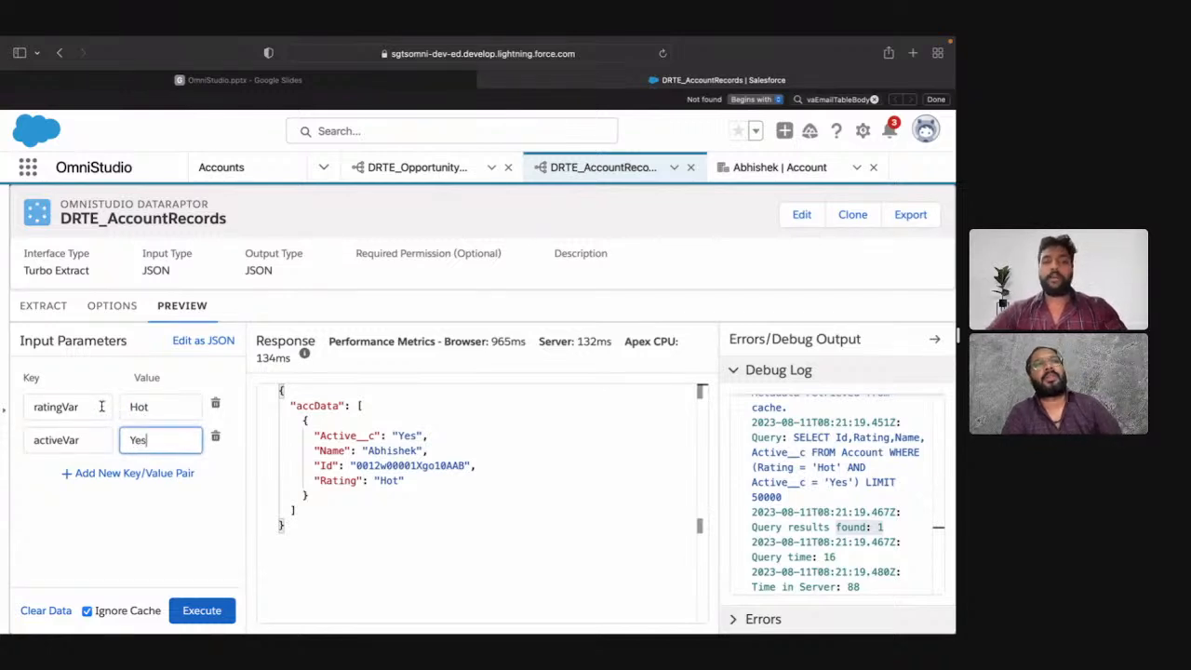
Step: Examine the input parameters' keys and values as JSON, and return to the key/value view
click(102, 407)
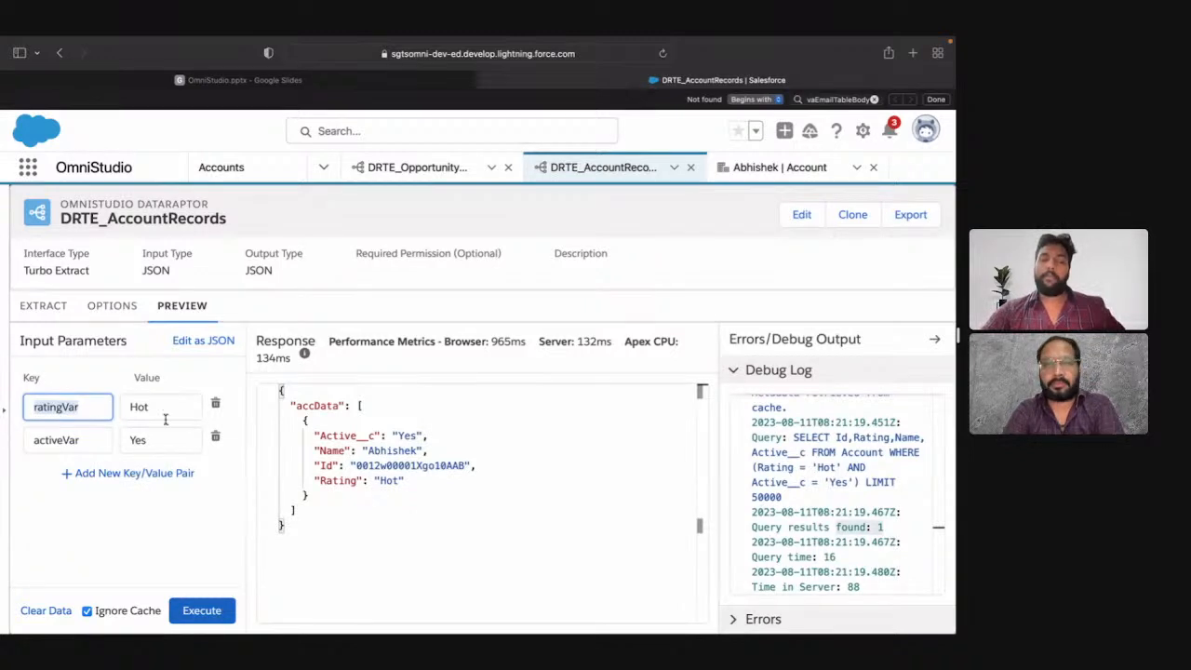
click(215, 345)
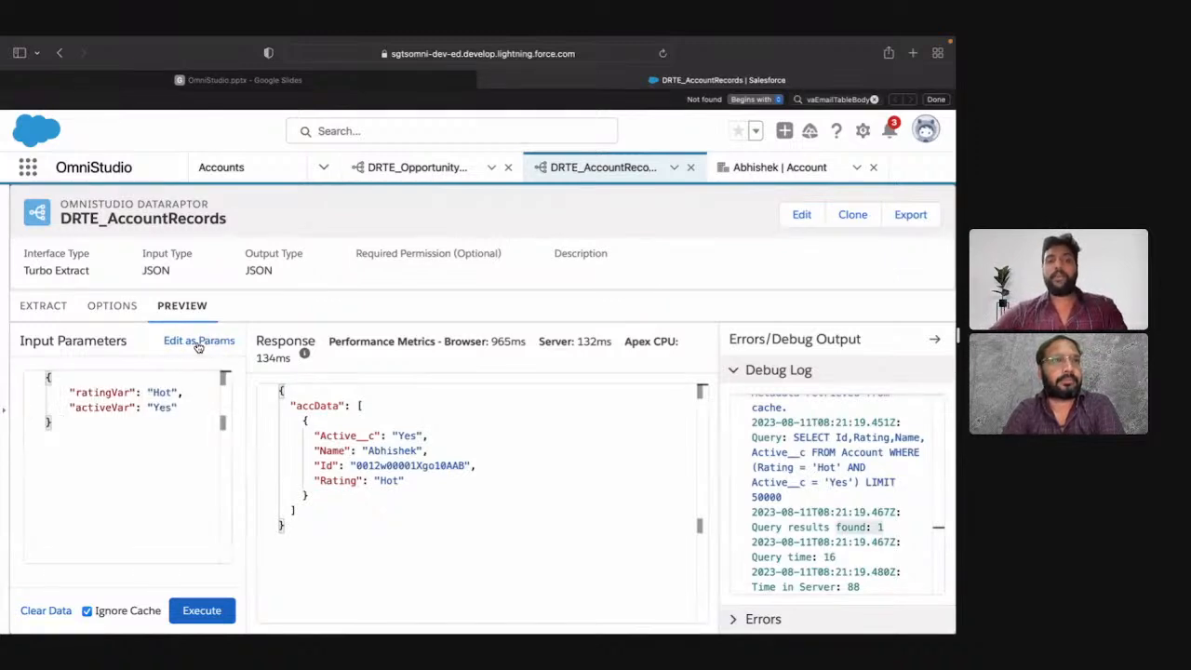
double_click(104, 392)
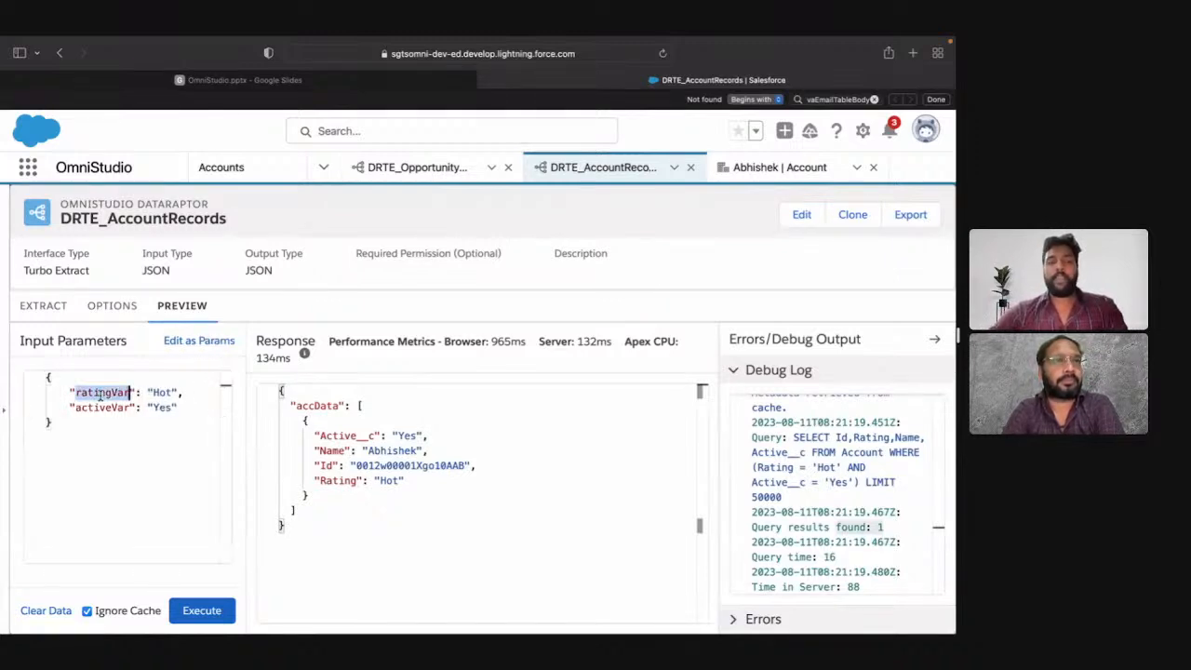
double_click(165, 408)
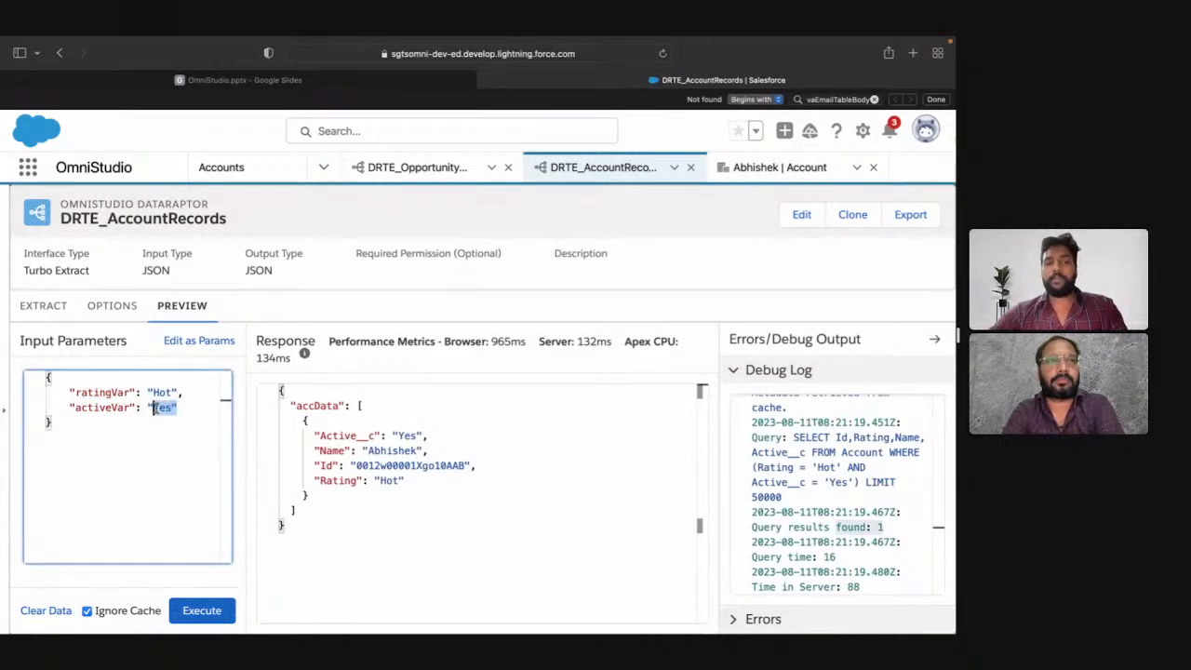
double_click(116, 407)
key(super+c)
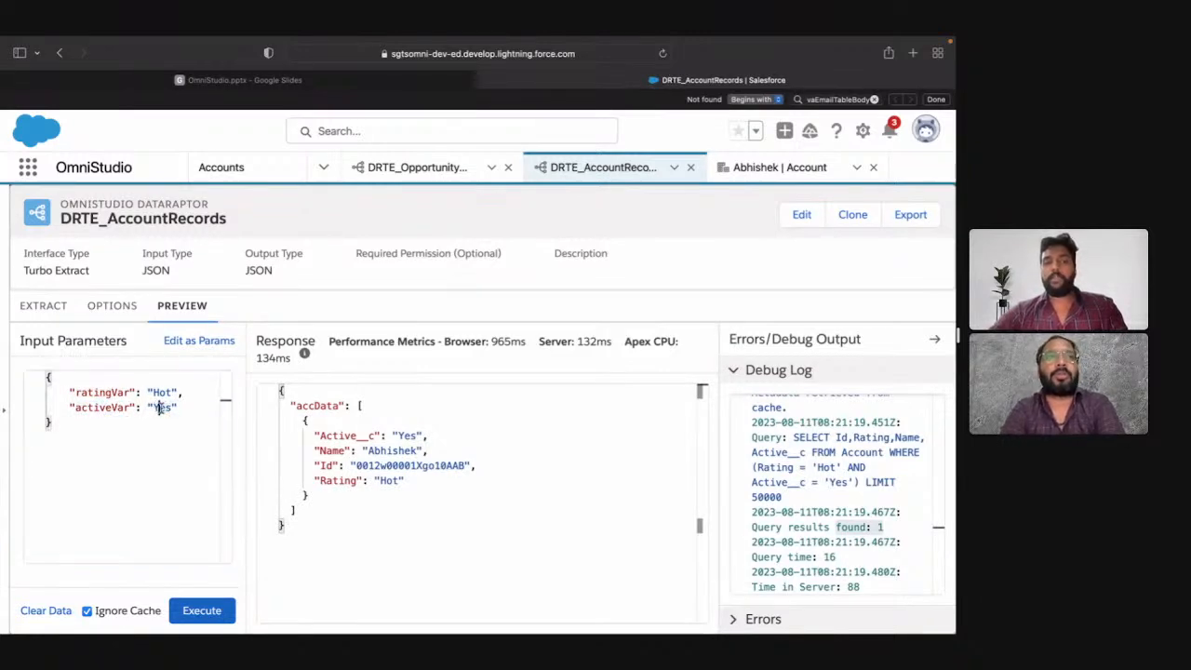
double_click(164, 408)
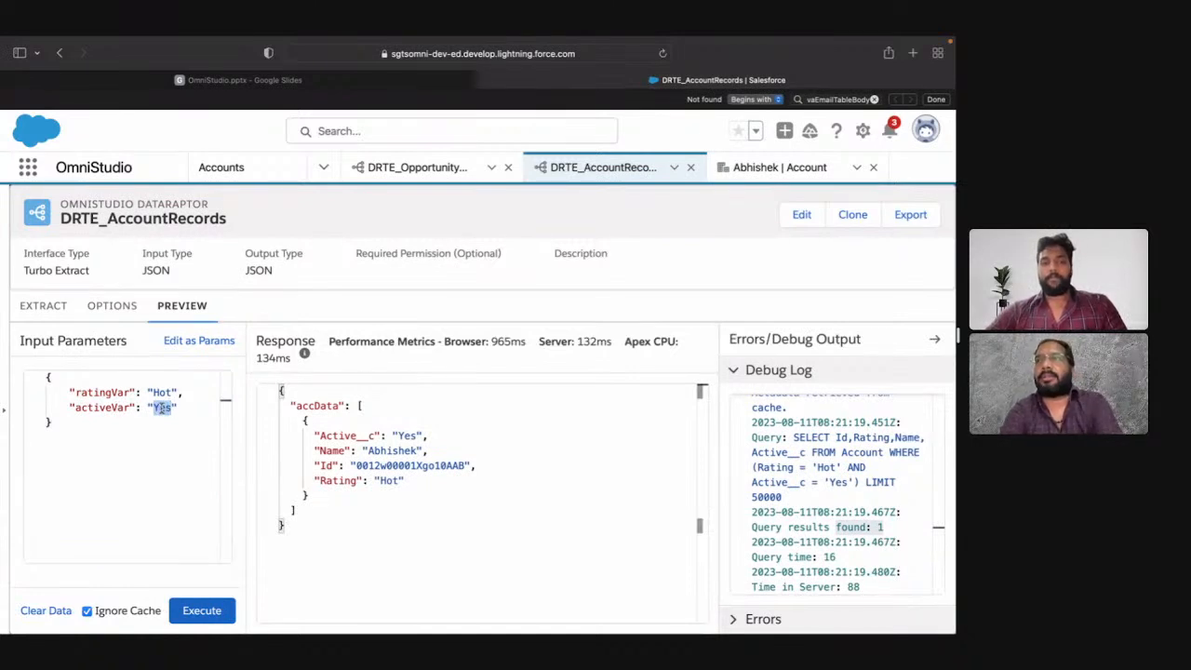
click(216, 349)
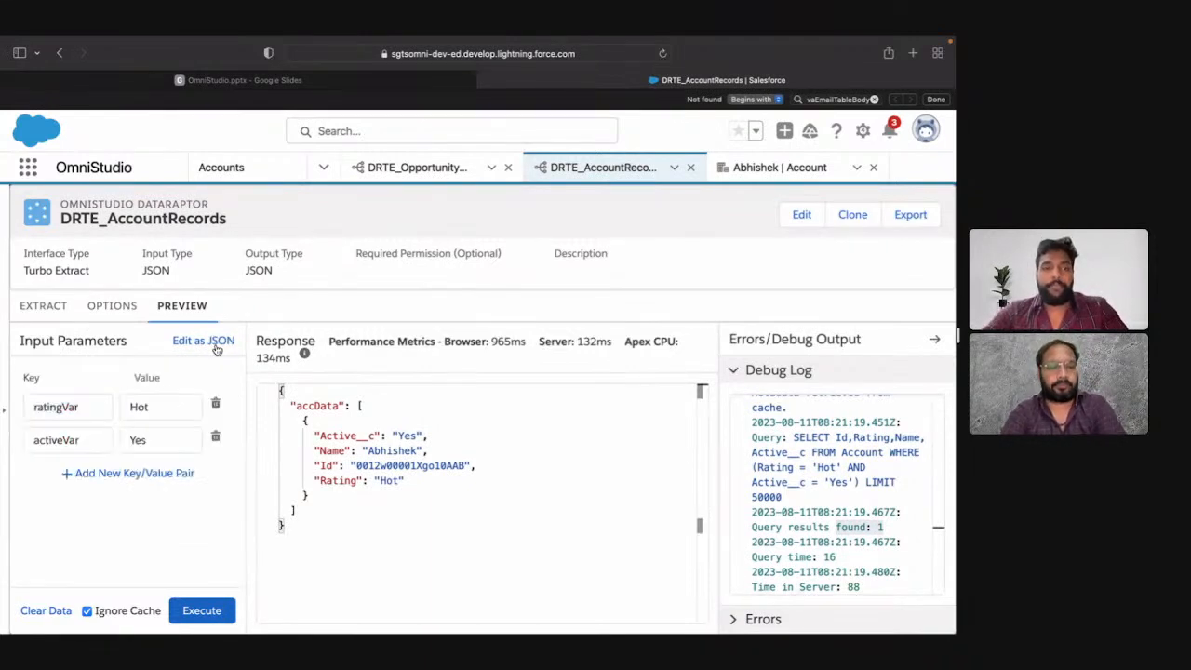
Step: Copy the ratingVar key and use it as the value of the extract's Rating filter condition
click(90, 407)
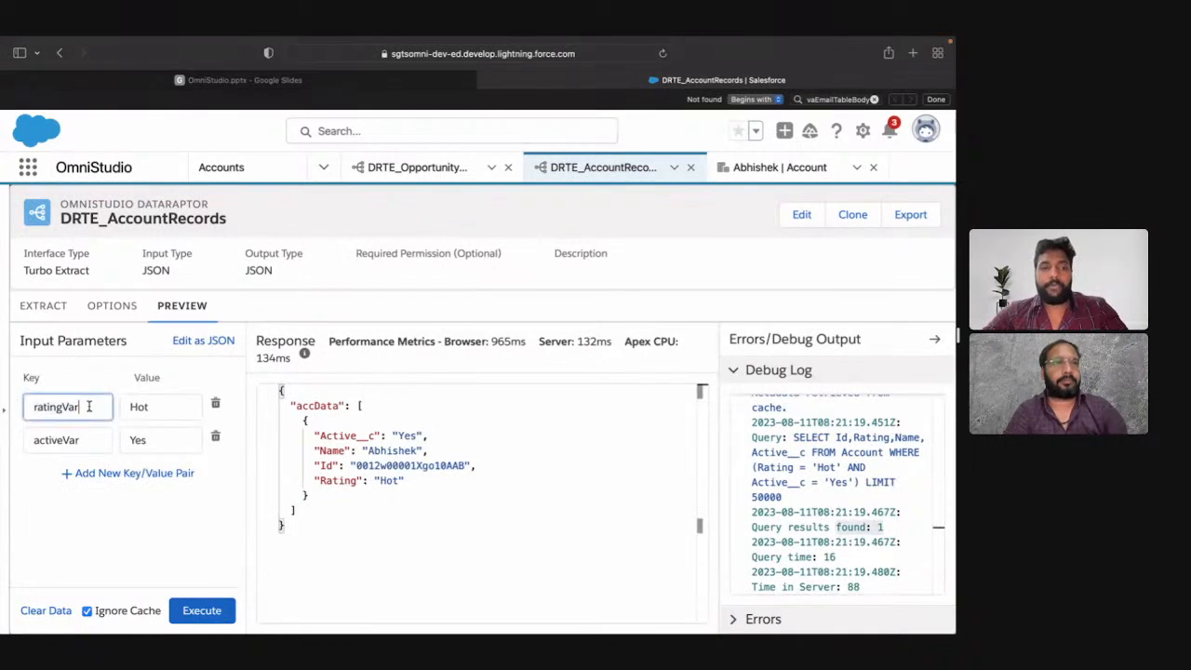
click(43, 313)
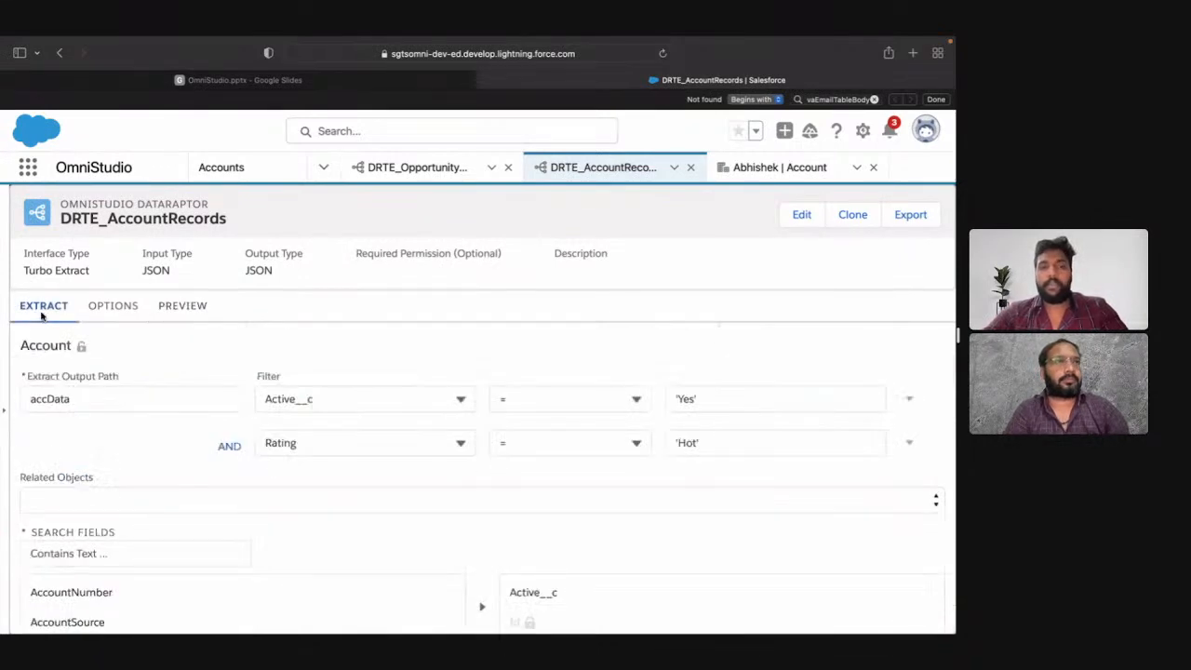
triple_click(776, 448)
text(ratingVar)
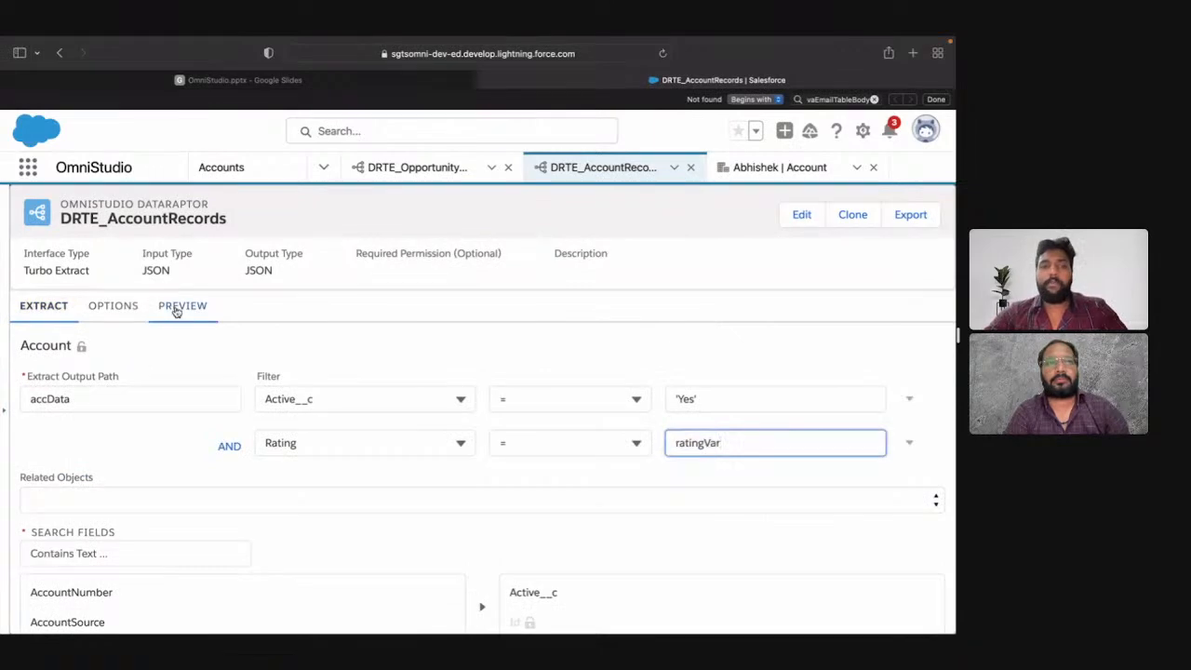
Step: Copy the activeVar key from the preview parameters and use it as the value of the Active__c filter condition
click(177, 307)
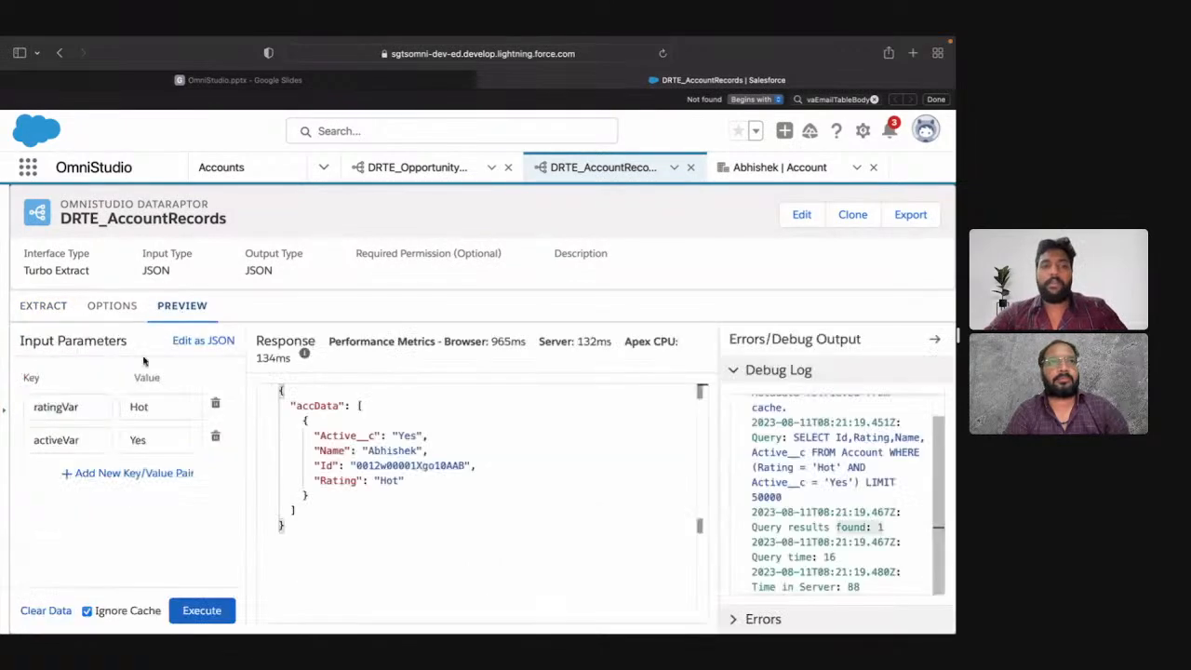
click(44, 308)
triple_click(717, 408)
key(super+v)
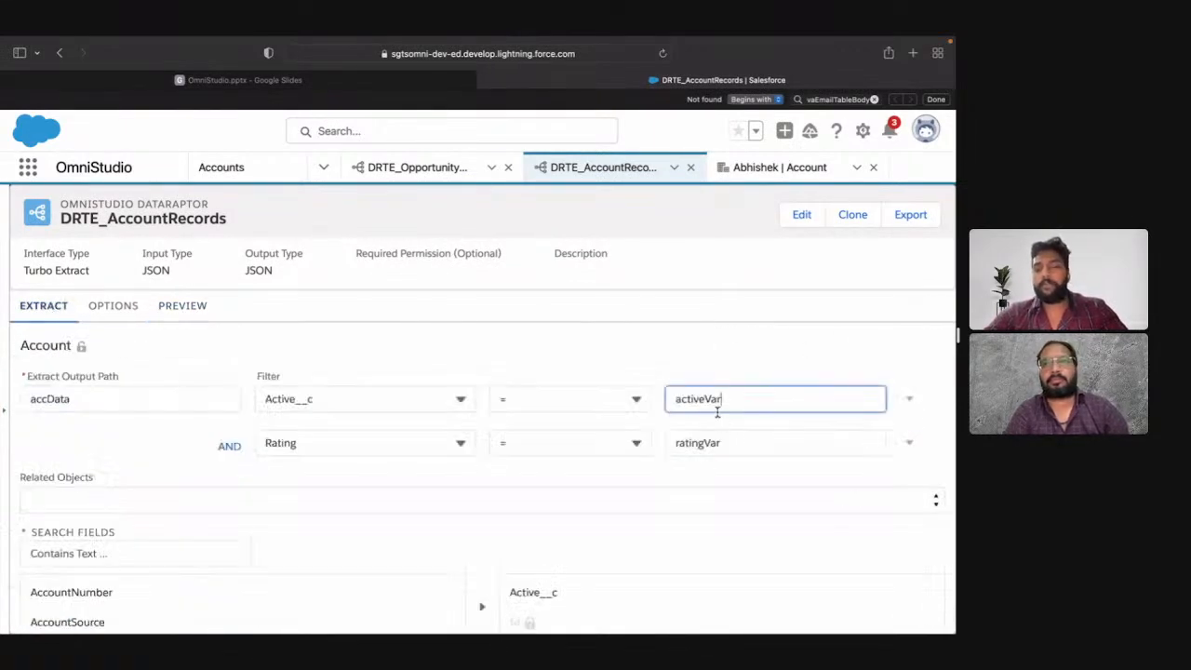
click(723, 370)
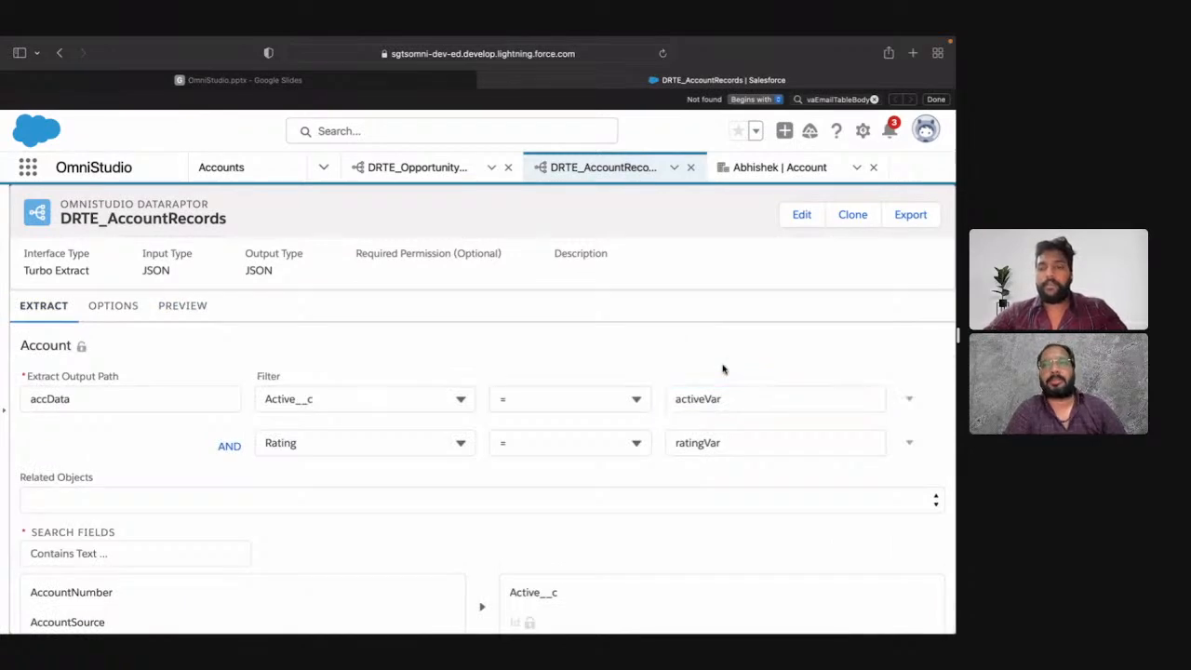
Step: Run the DRTE_AccountRecords preview with the ratingVar value Hot and the activeVar value Yes
click(183, 307)
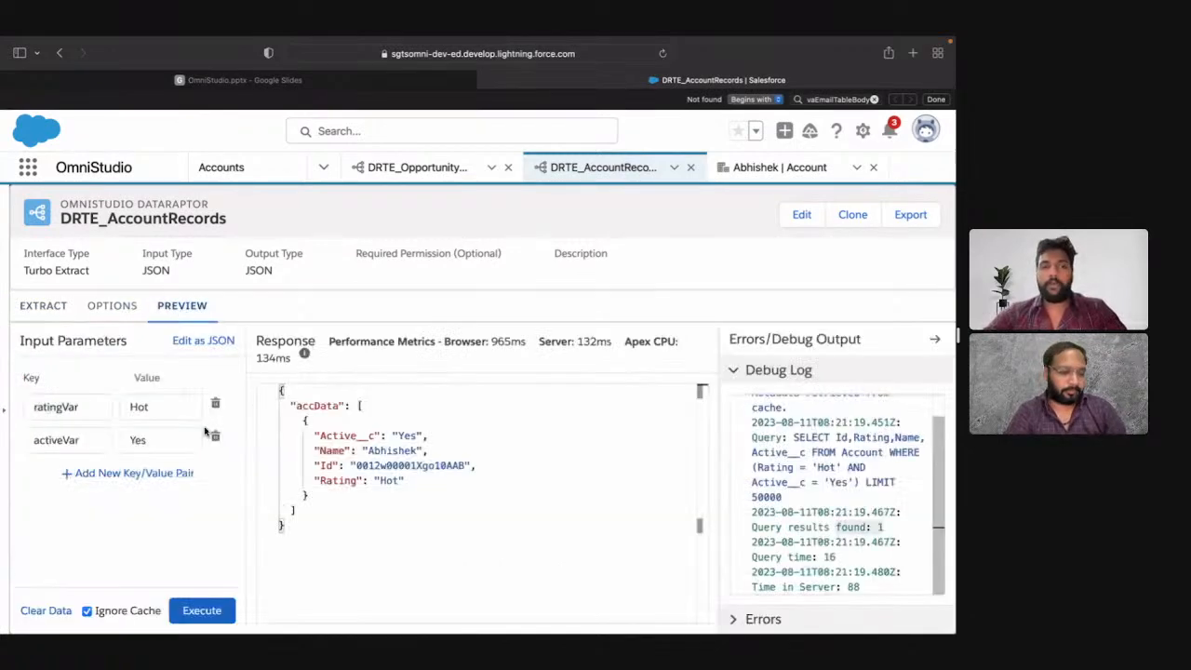
click(209, 612)
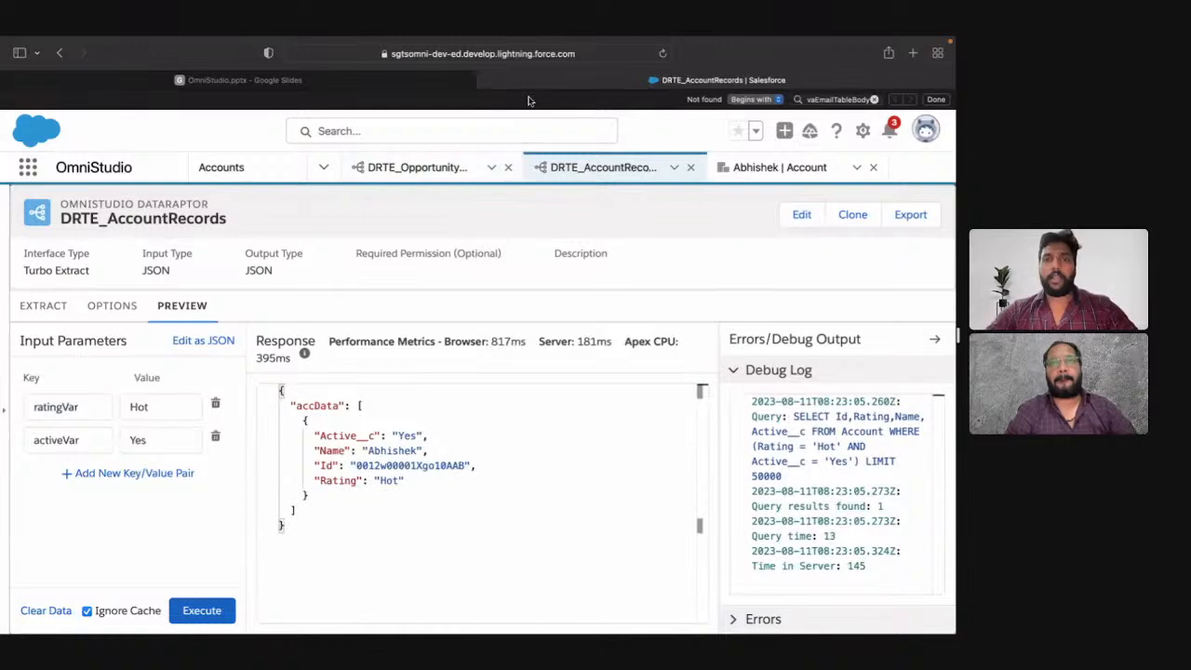
Step: Open the second account in the recently viewed accounts list and show its details
click(787, 167)
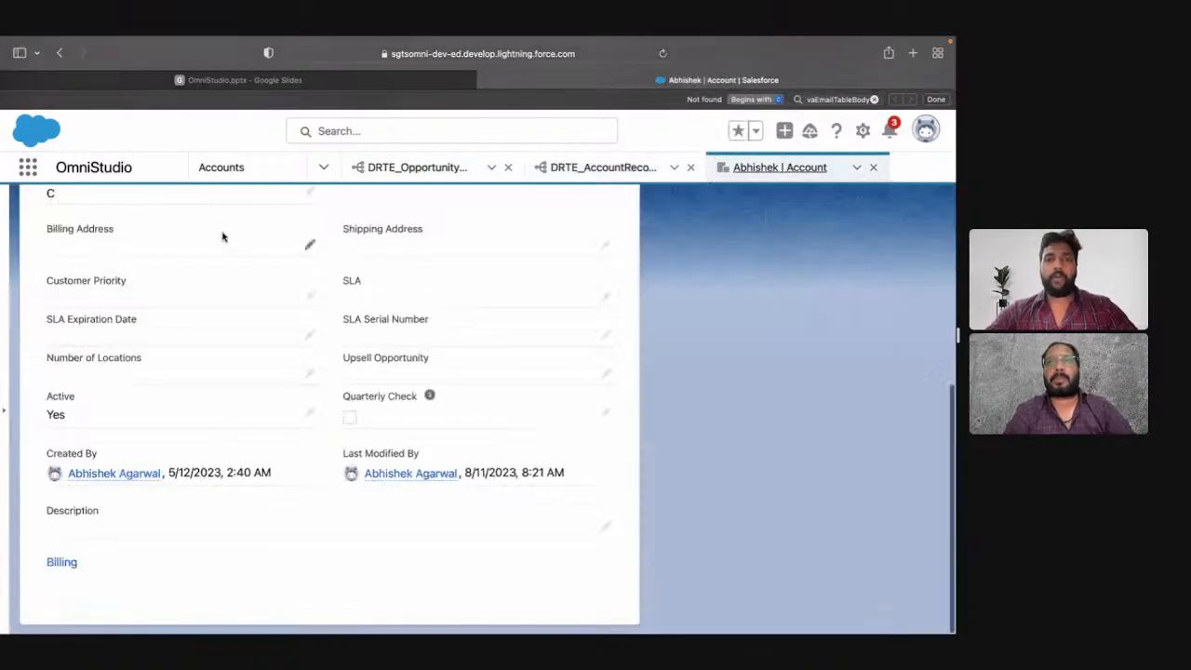
click(212, 172)
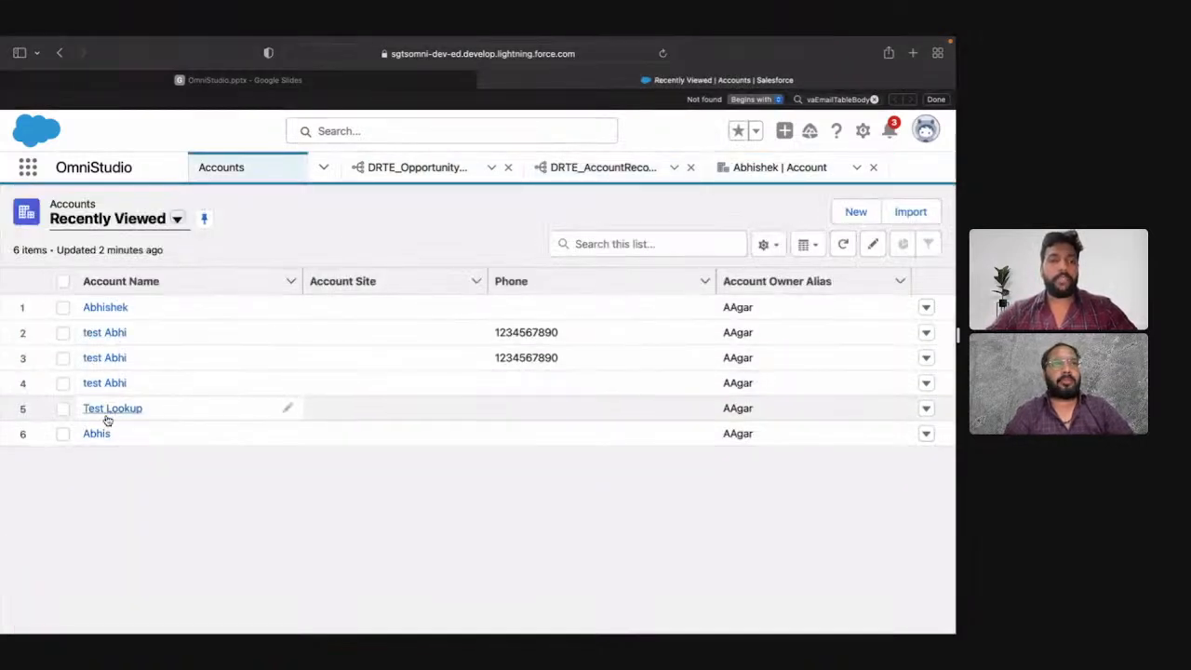
click(110, 335)
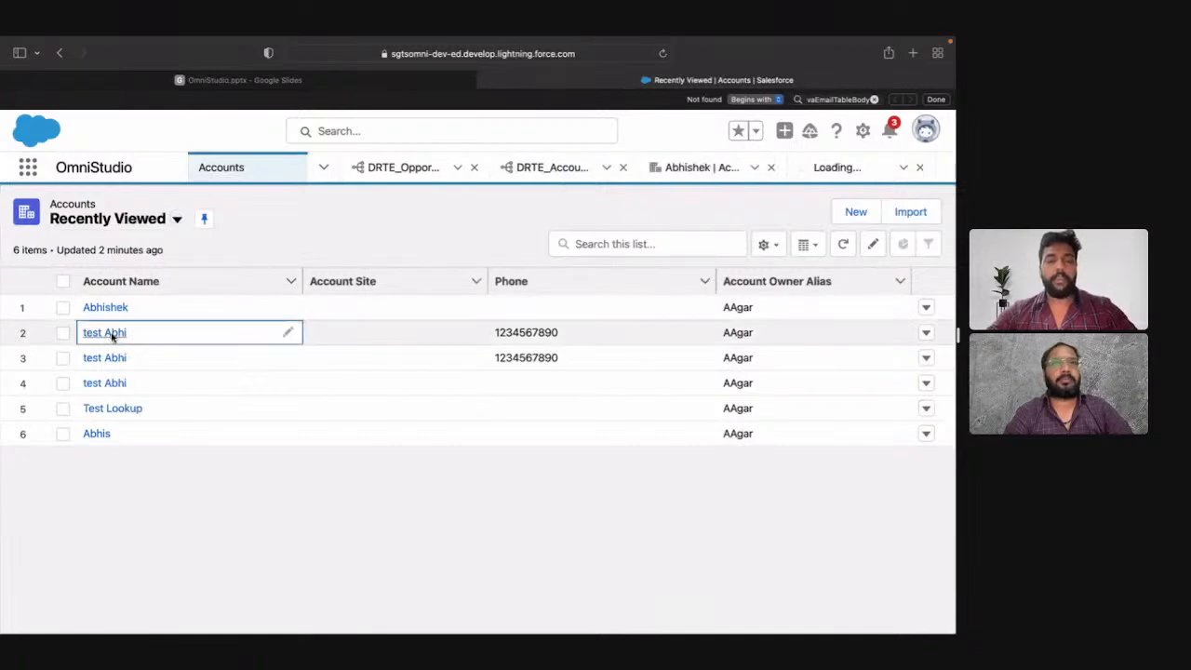
click(155, 351)
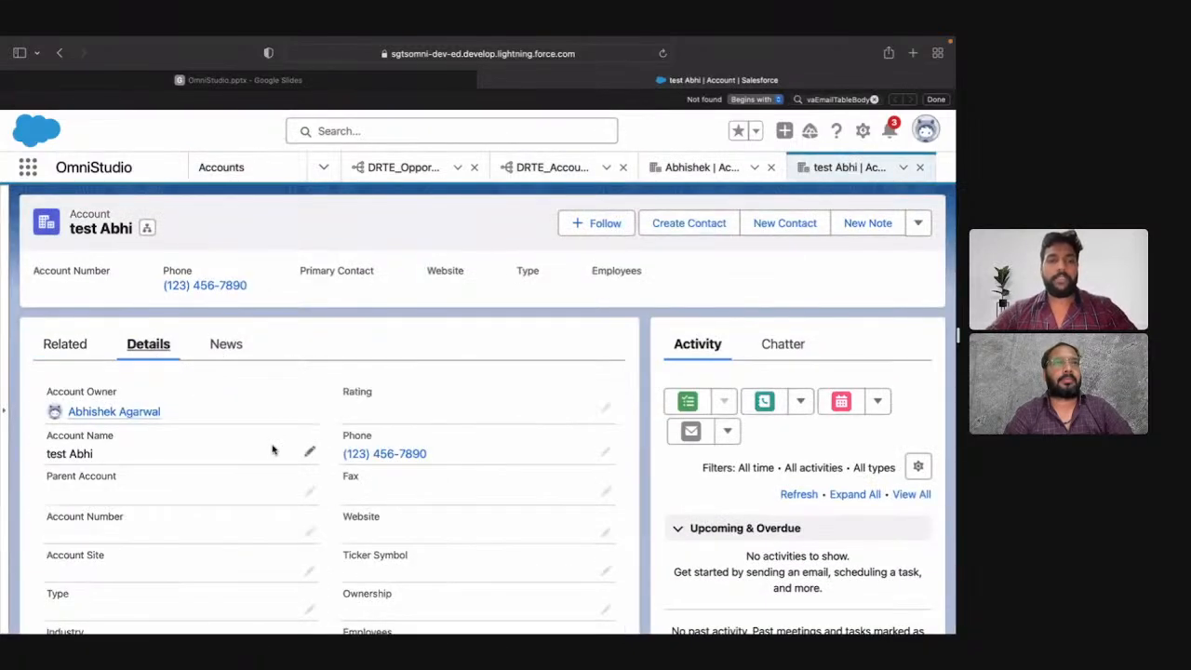
Step: Set the account's Rating to Hot and Active to No, and save the record
scroll(428, 372, down, 2)
click(604, 311)
click(441, 351)
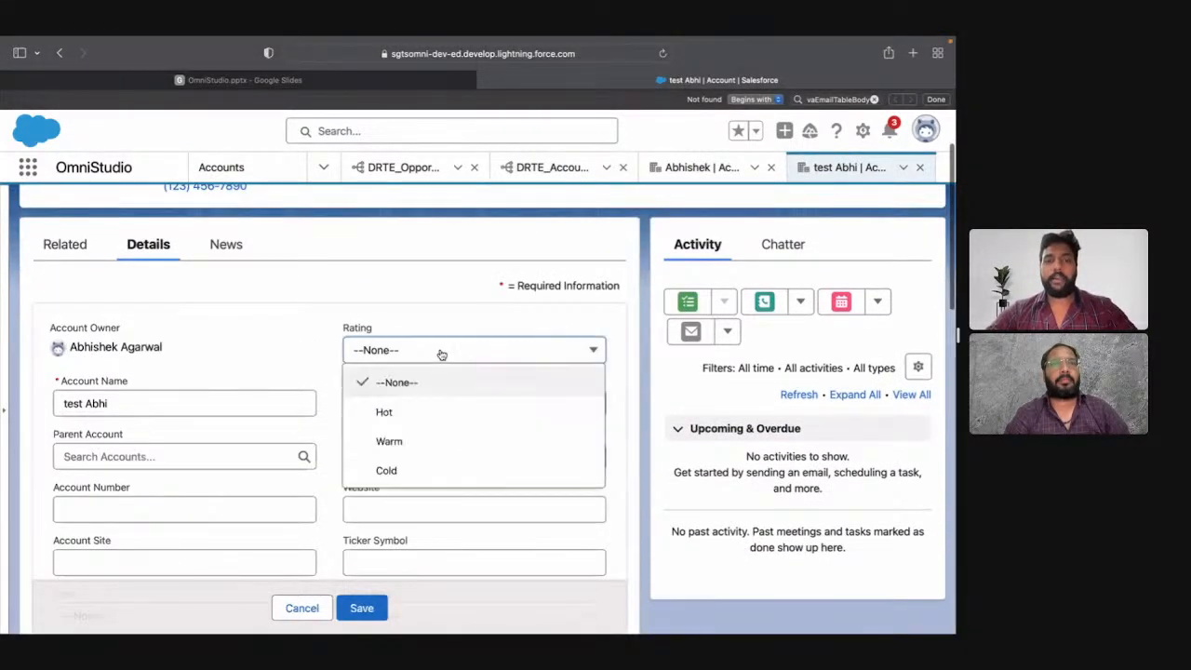
click(442, 416)
scroll(442, 416, down, 10)
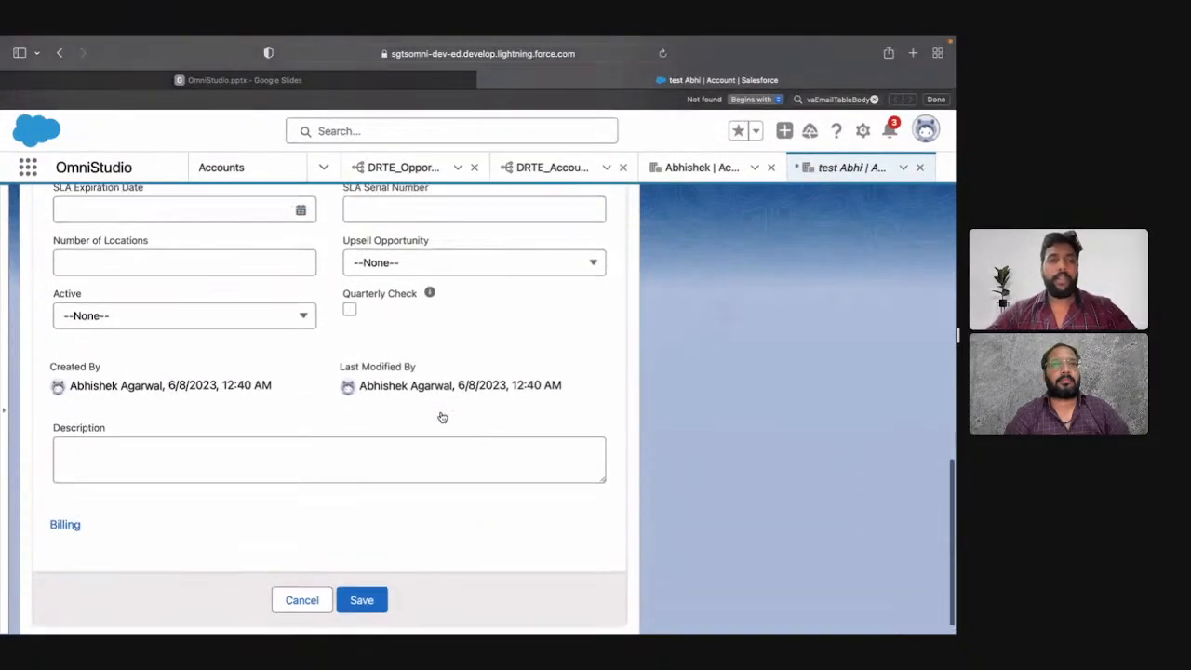
click(268, 324)
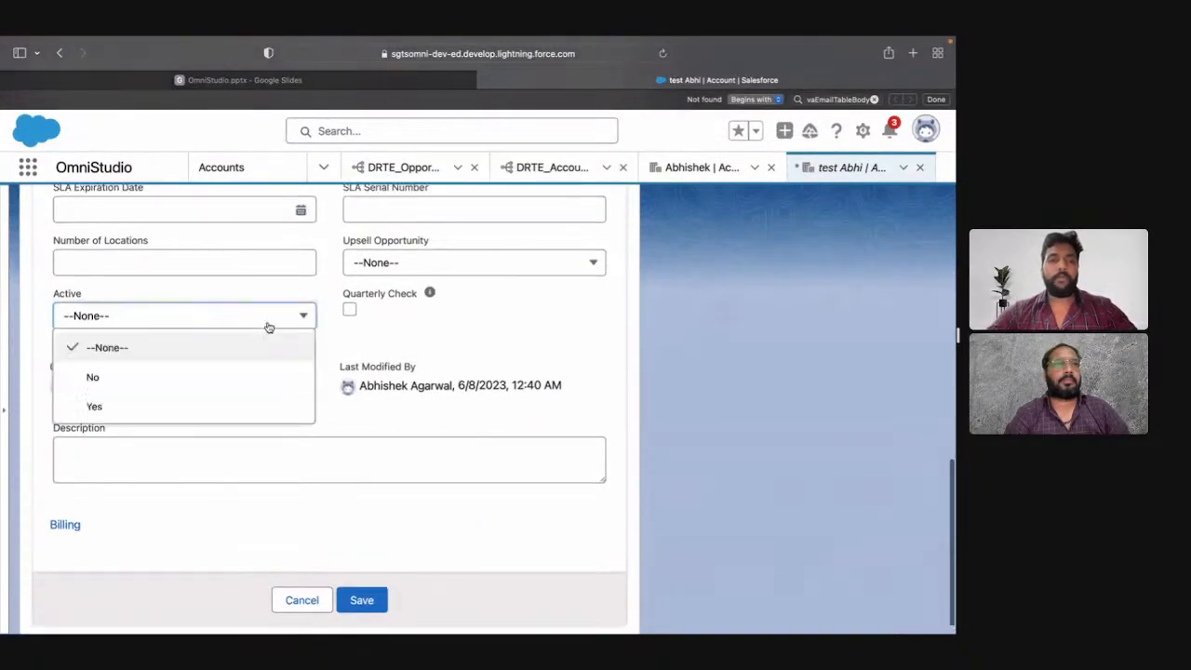
click(205, 385)
click(366, 600)
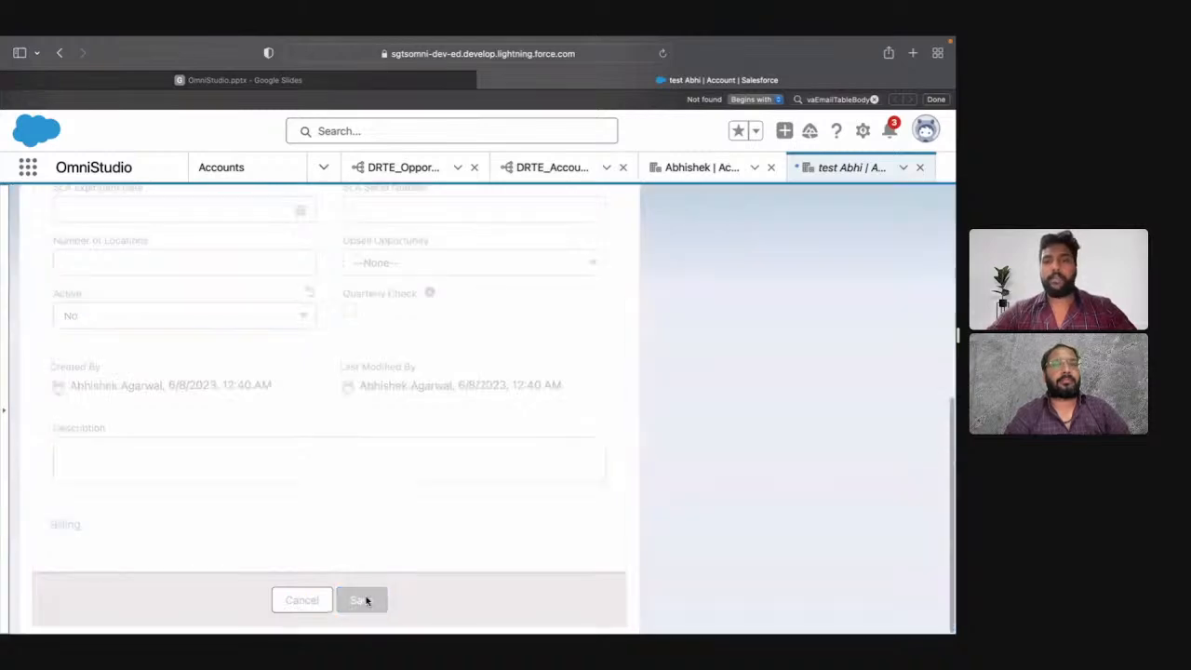
Step: Set the activeVar input parameter of DRTE_AccountRecords to No and execute the preview to review the returned accounts
click(556, 176)
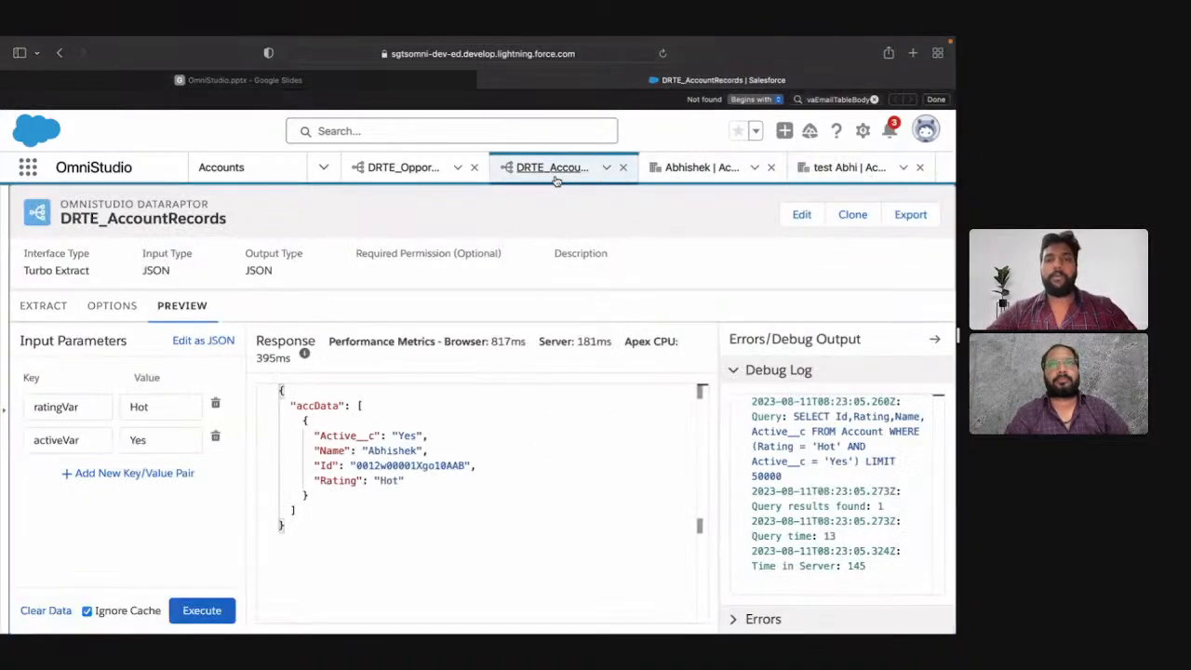
click(164, 443)
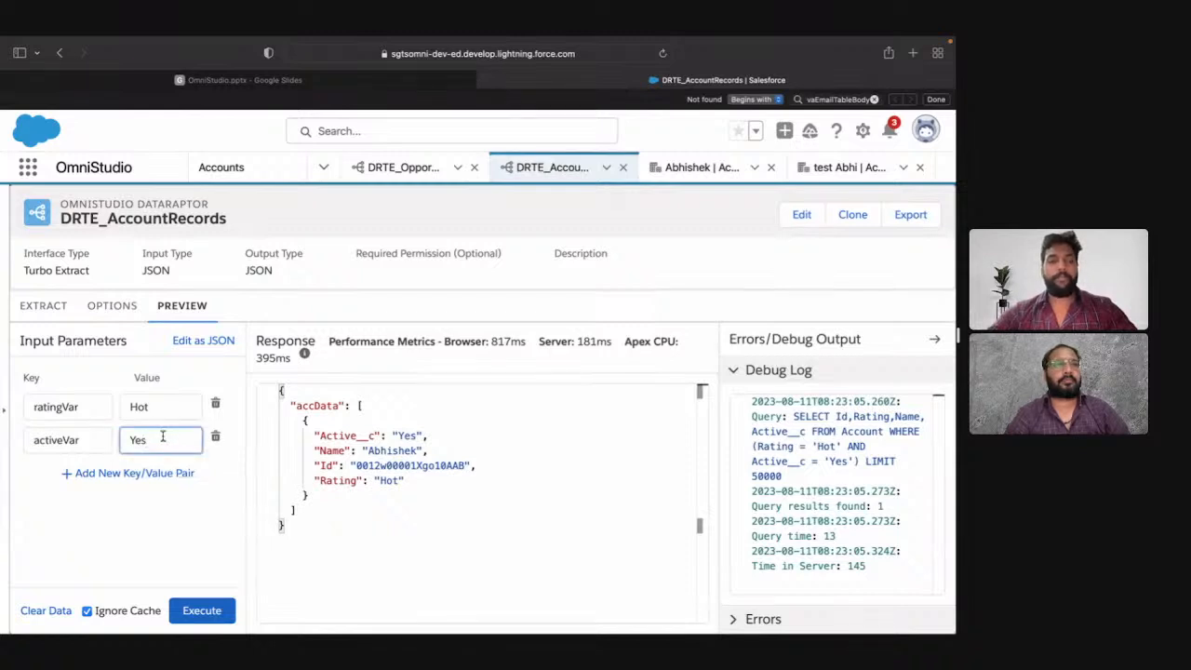
key(BackSpace)
key(BackSpace)
key(BackSpace)
text(No)
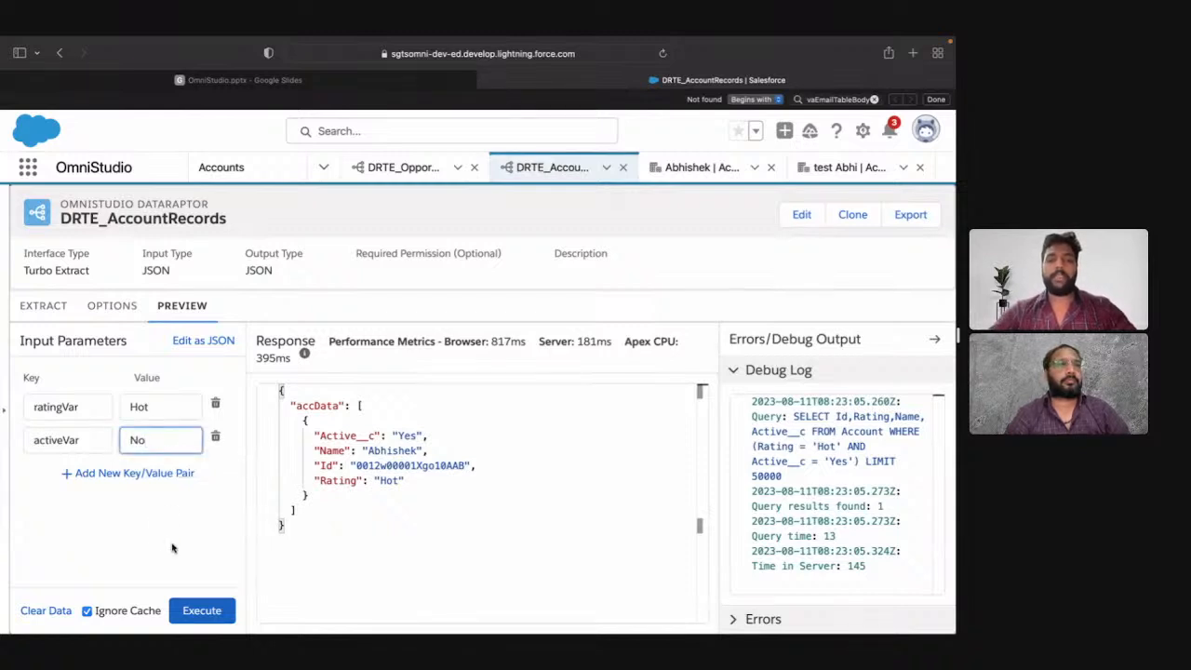
click(202, 610)
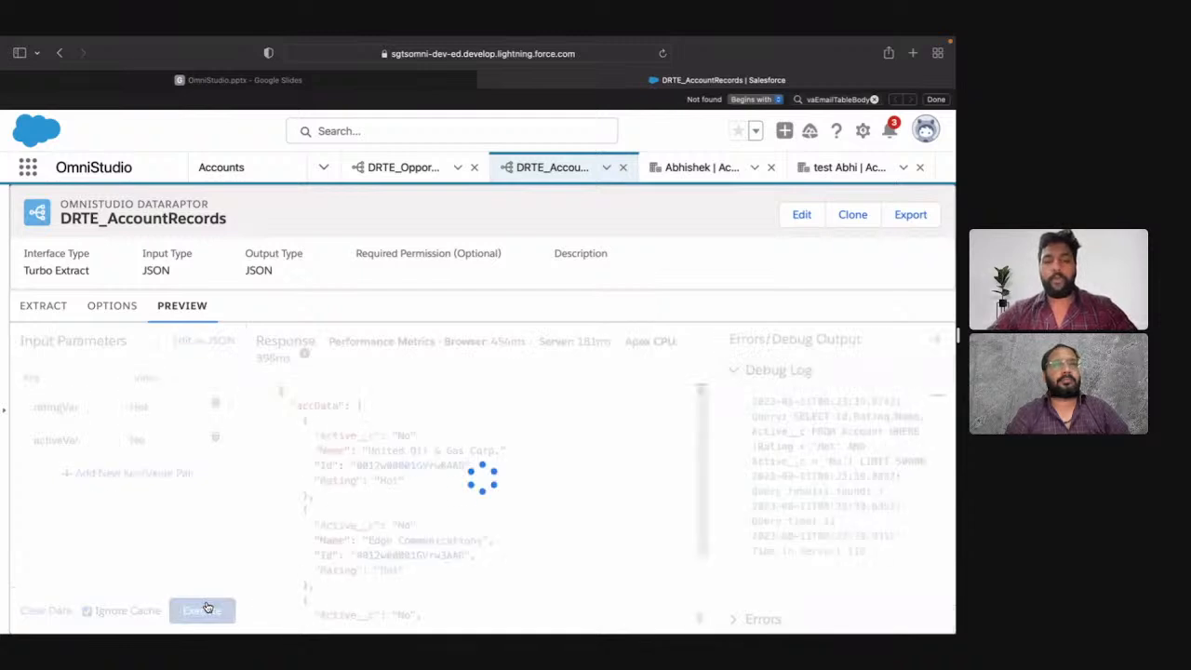
scroll(437, 483, down, 3)
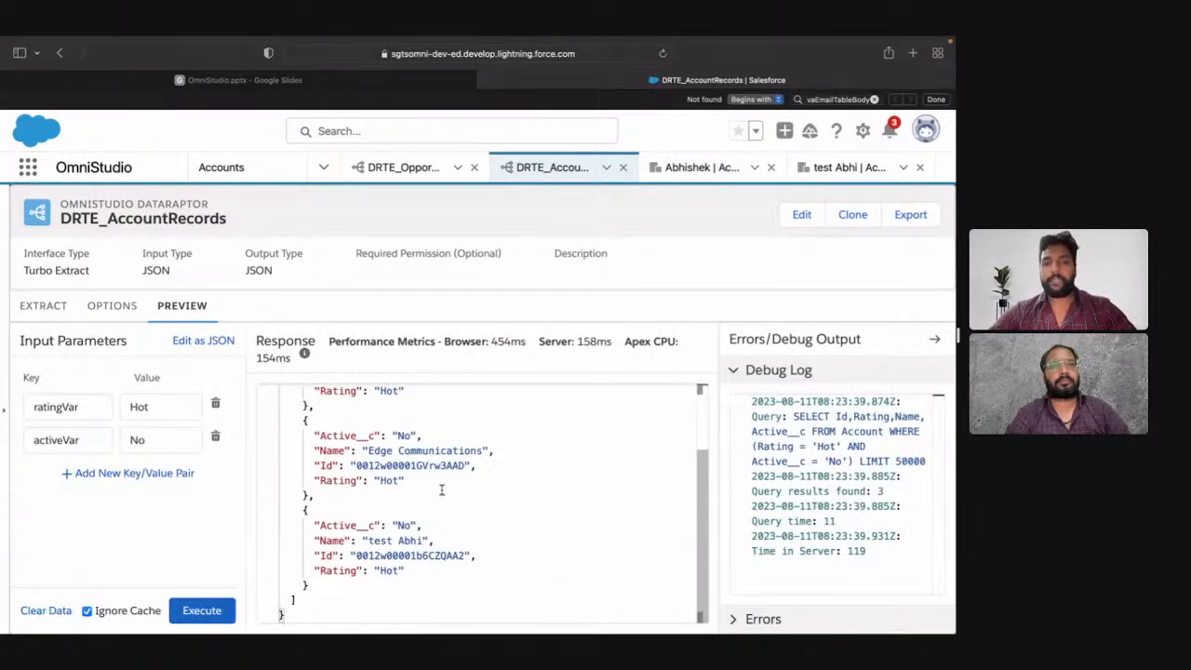
scroll(442, 490, up, 3)
scroll(443, 489, down, 3)
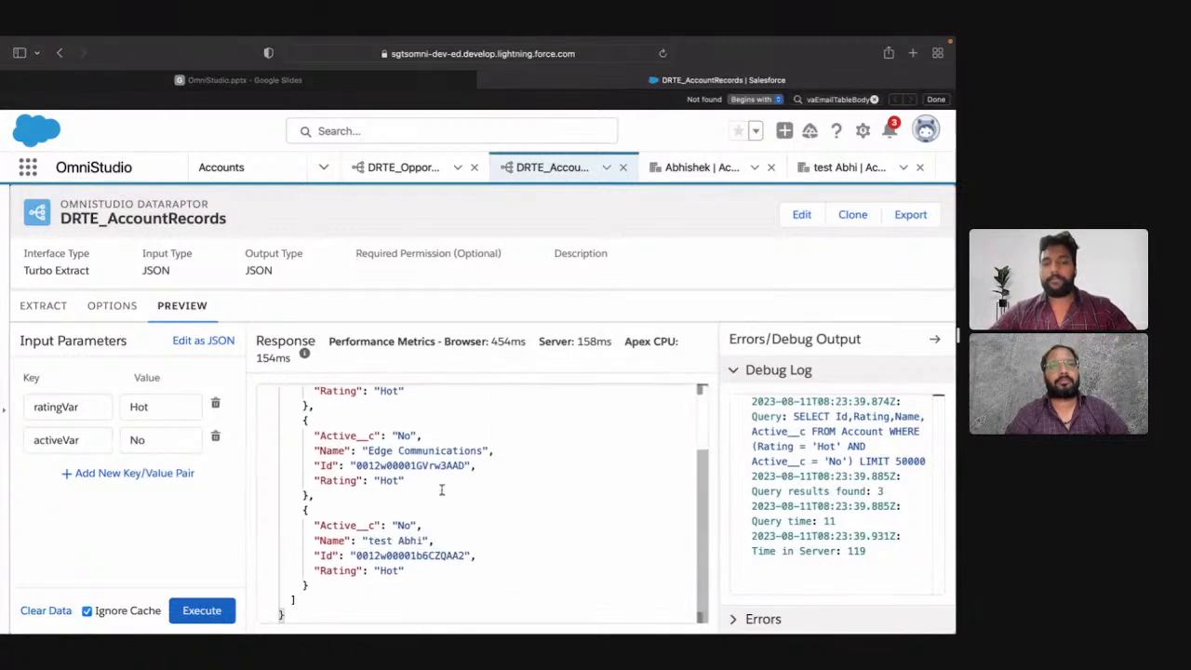